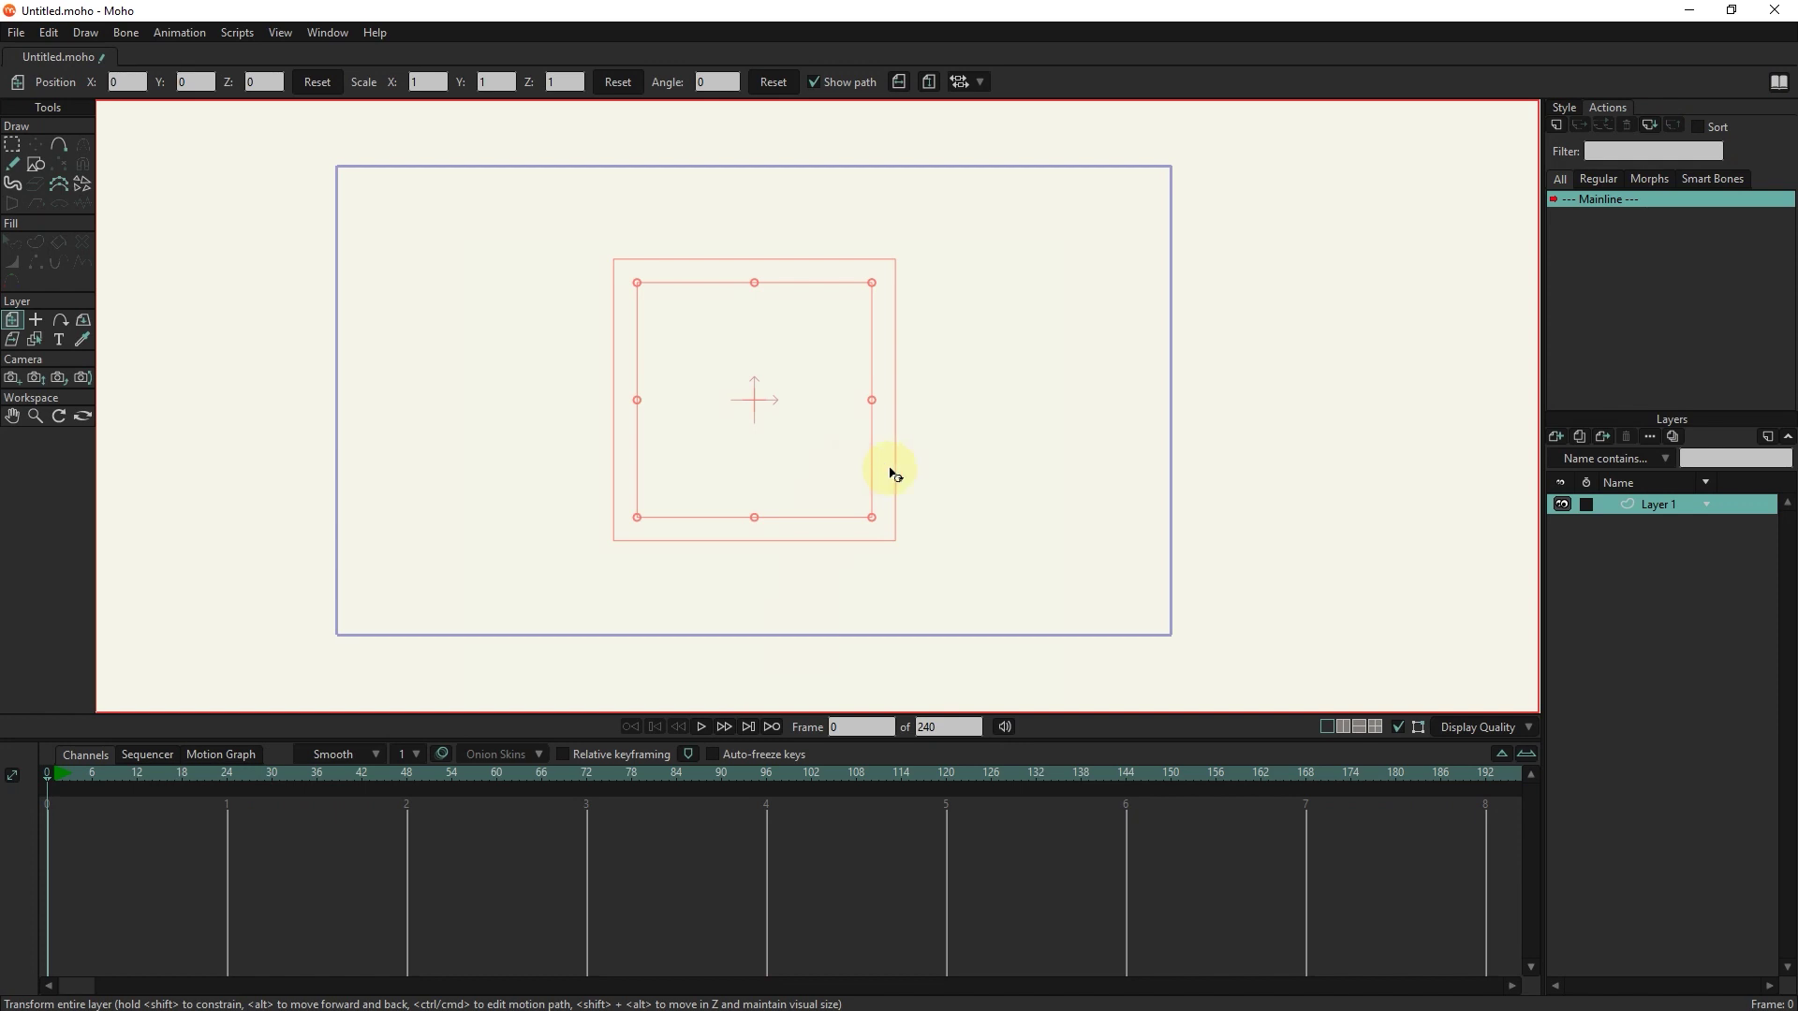
Step: Open the Layers panel's Add Layer menu to show the available layer types
left_click(1553, 439)
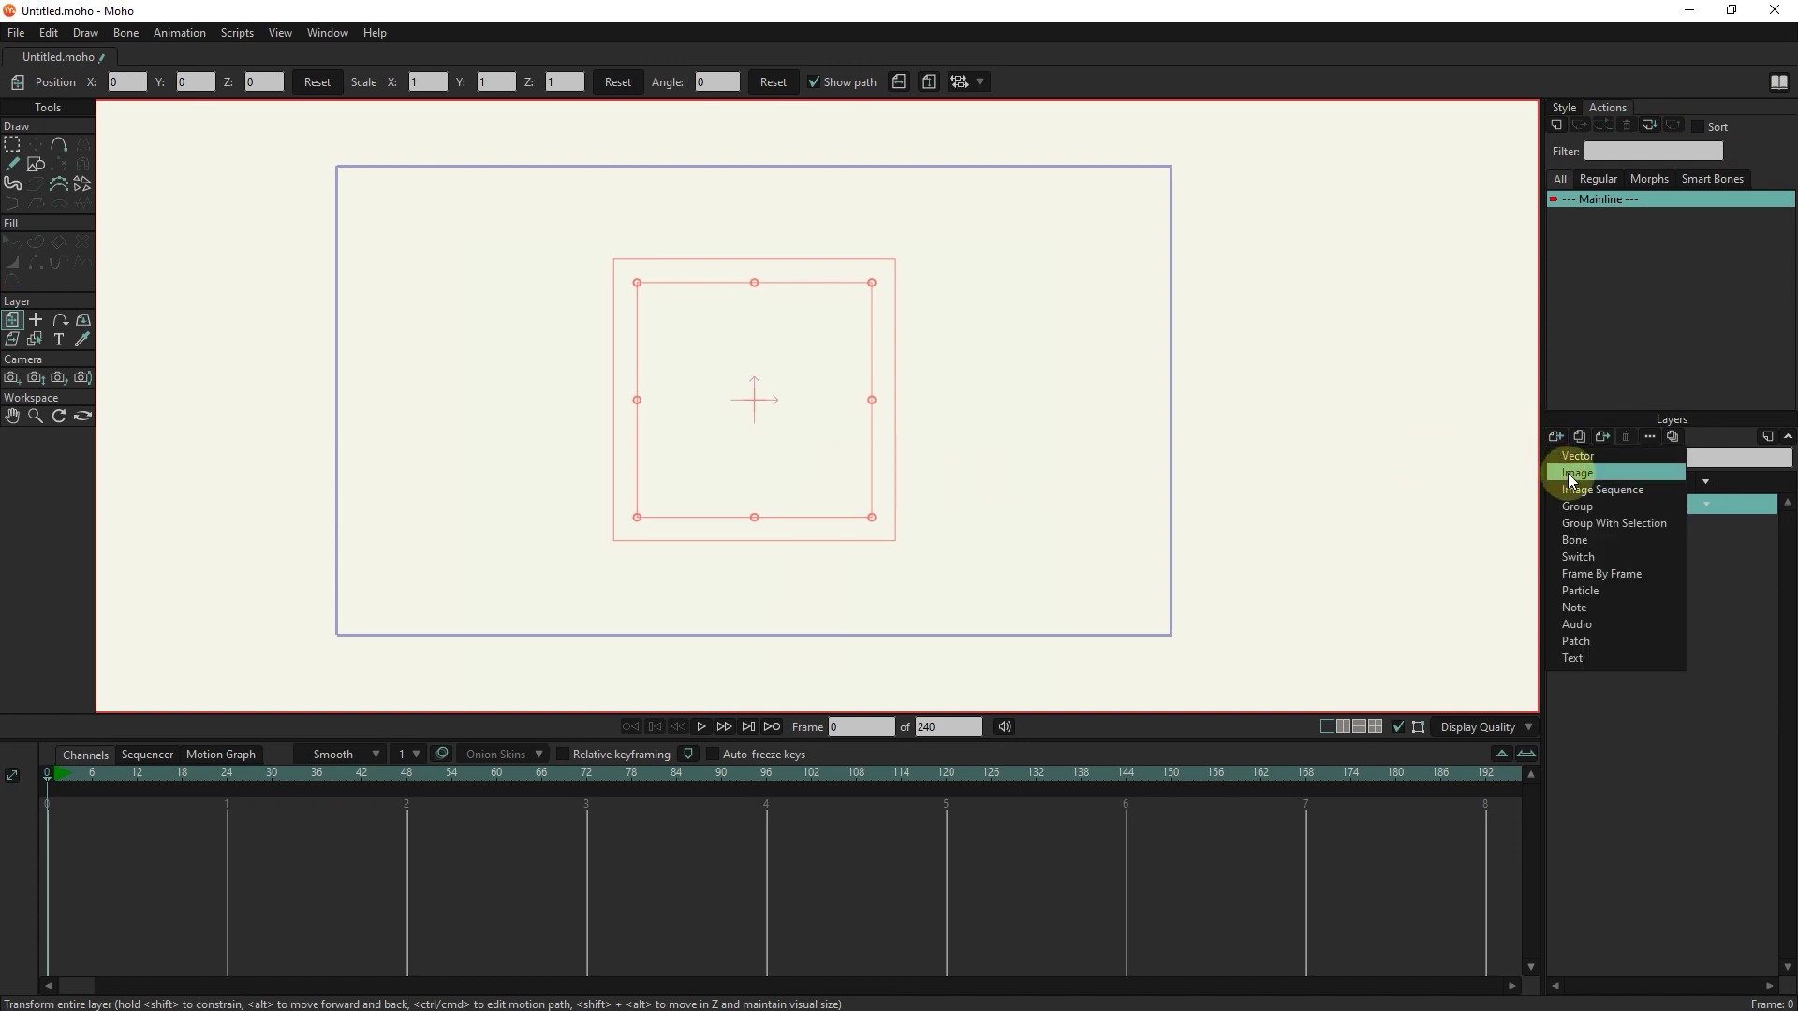
left_click(1570, 476)
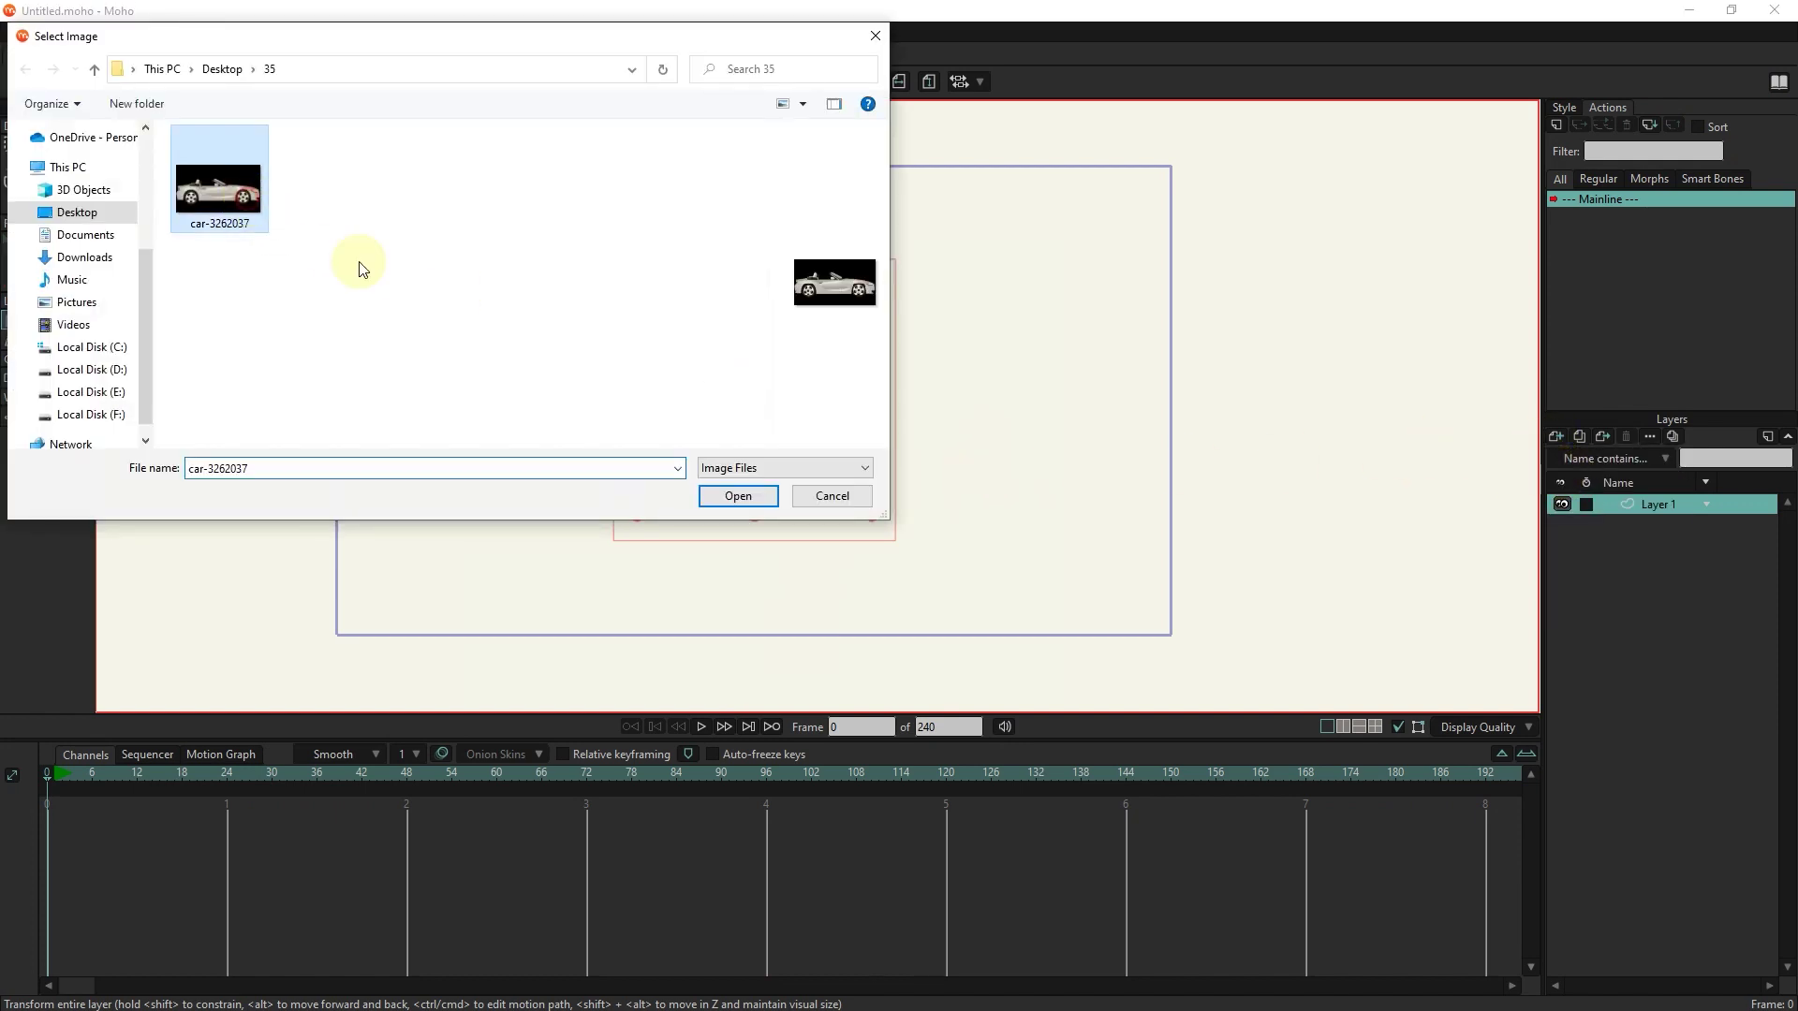
left_click(739, 499)
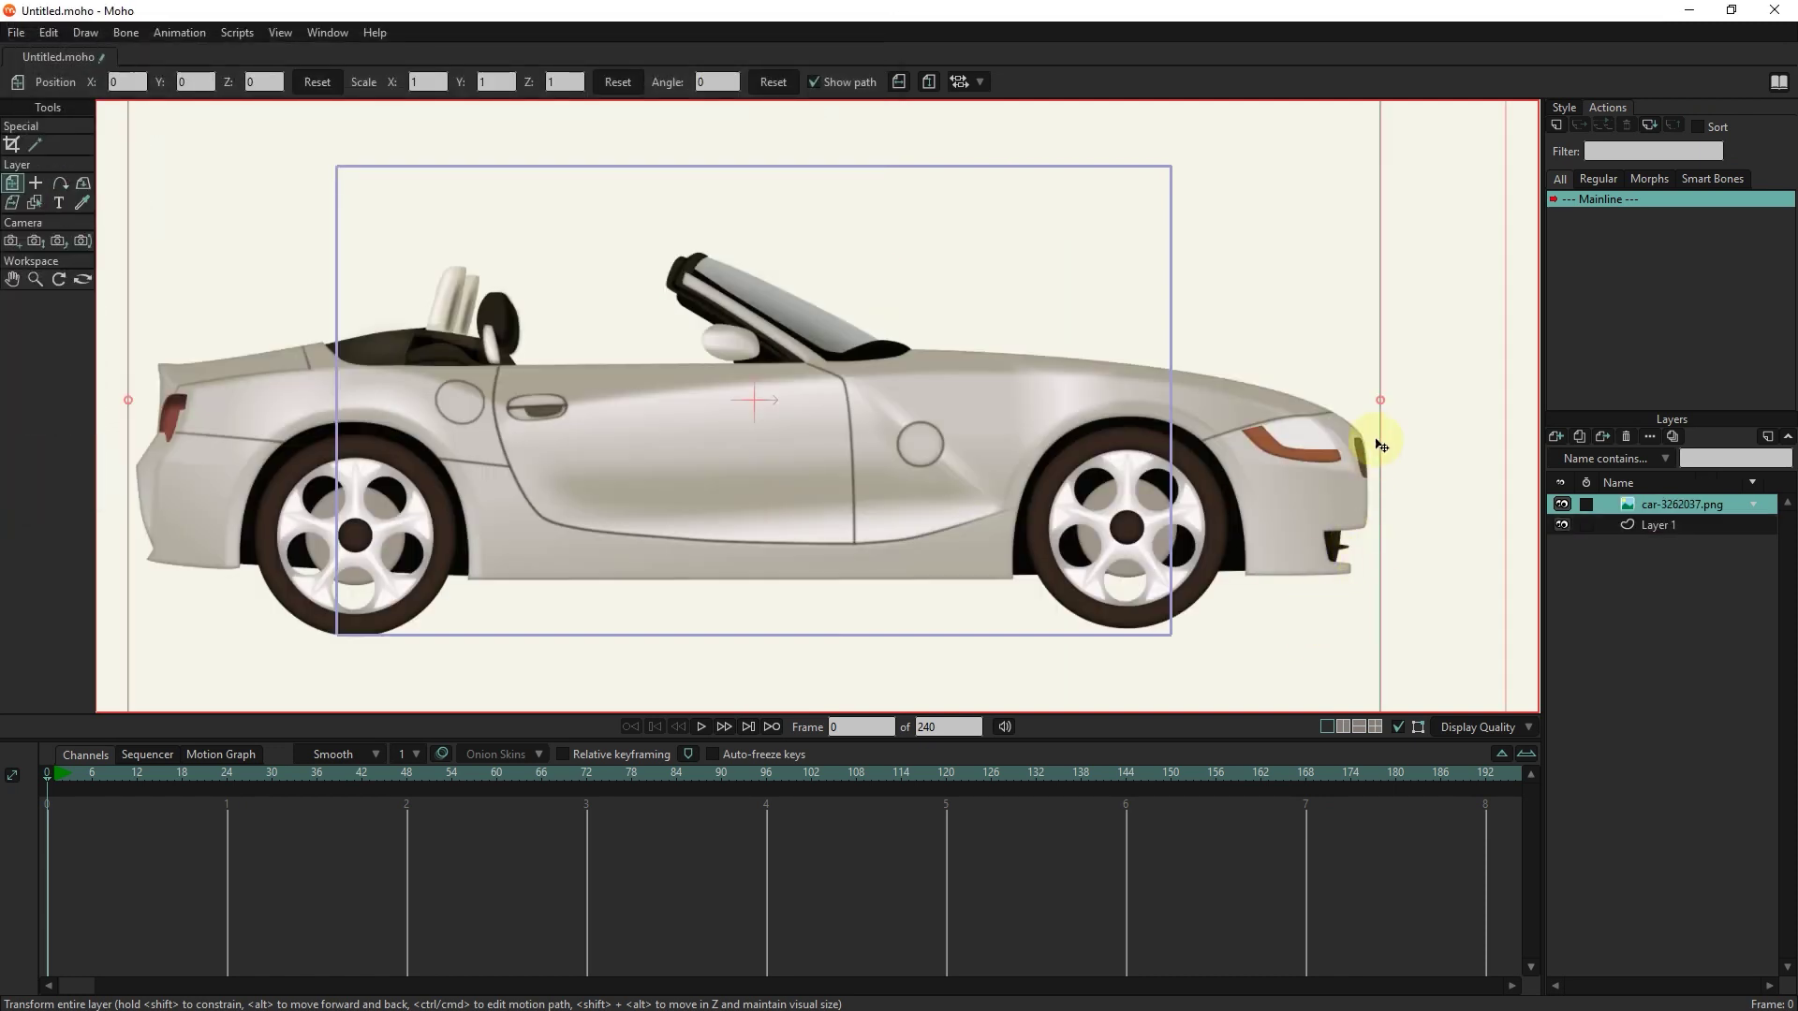
scroll(1357, 473, "down", 3)
left_click_drag(1371, 605, 1216, 514)
scroll(1216, 492, "up", 3)
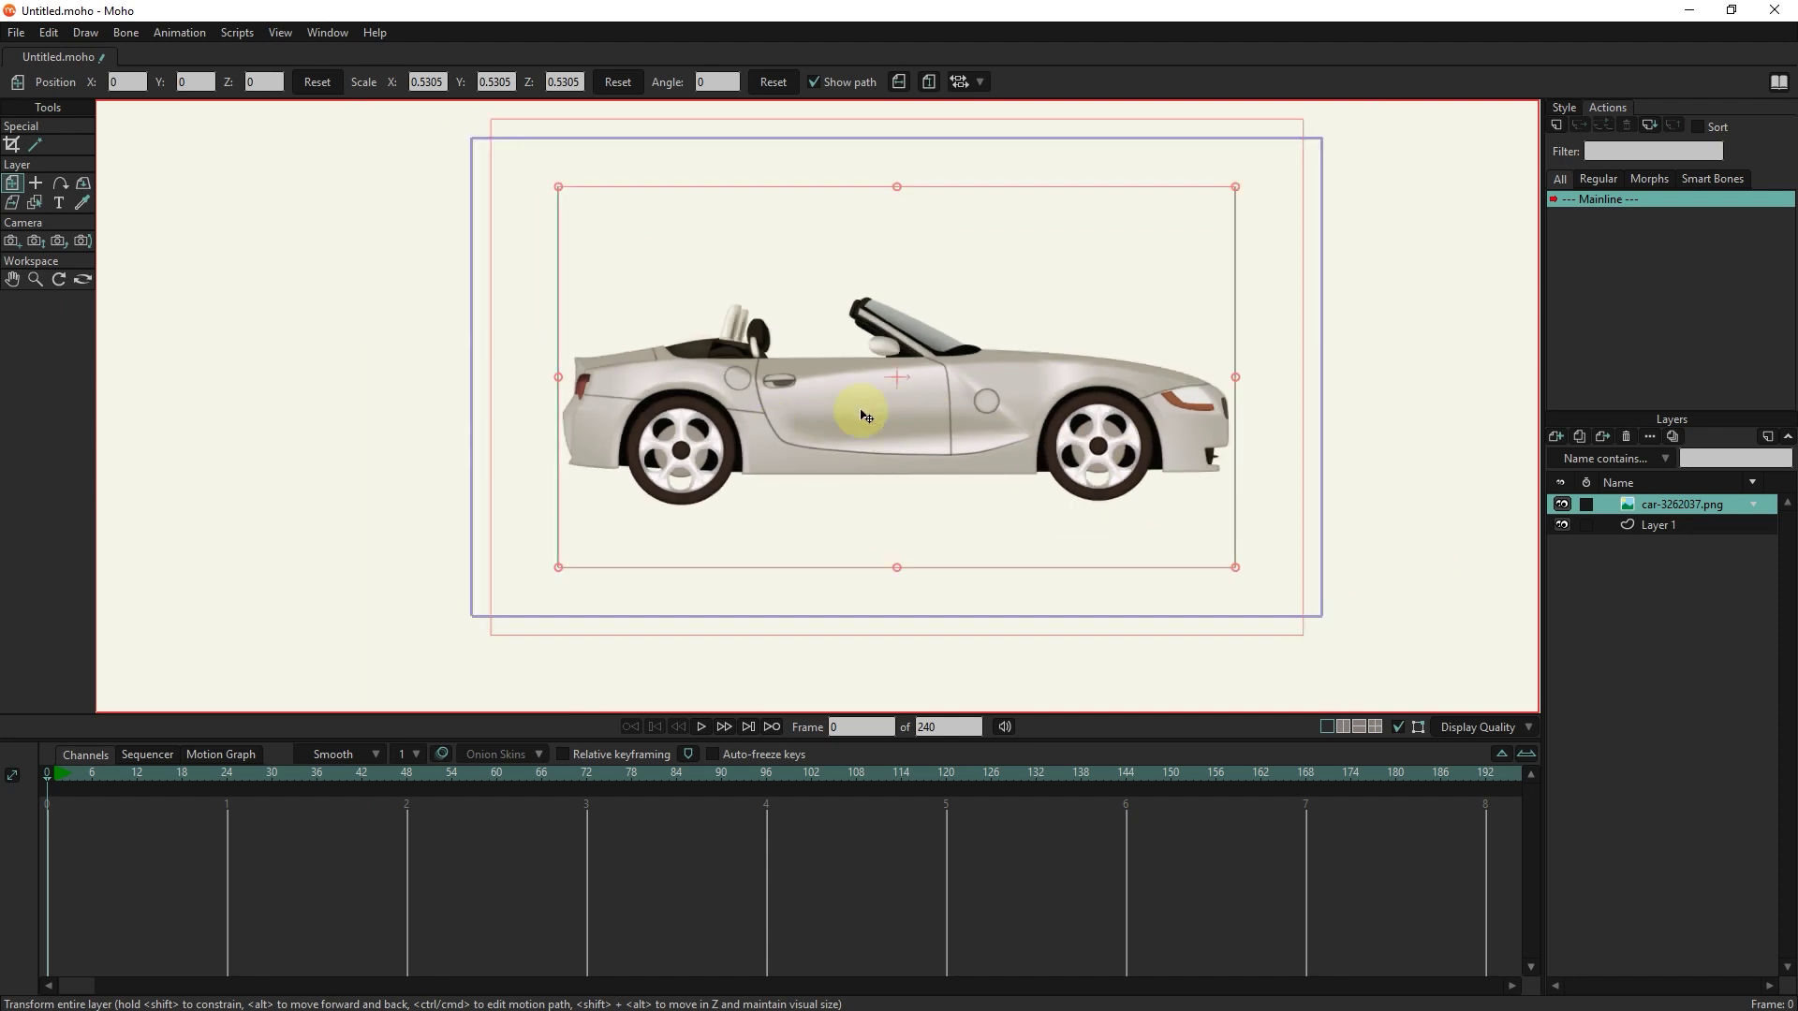
scroll(911, 401, "up", 2)
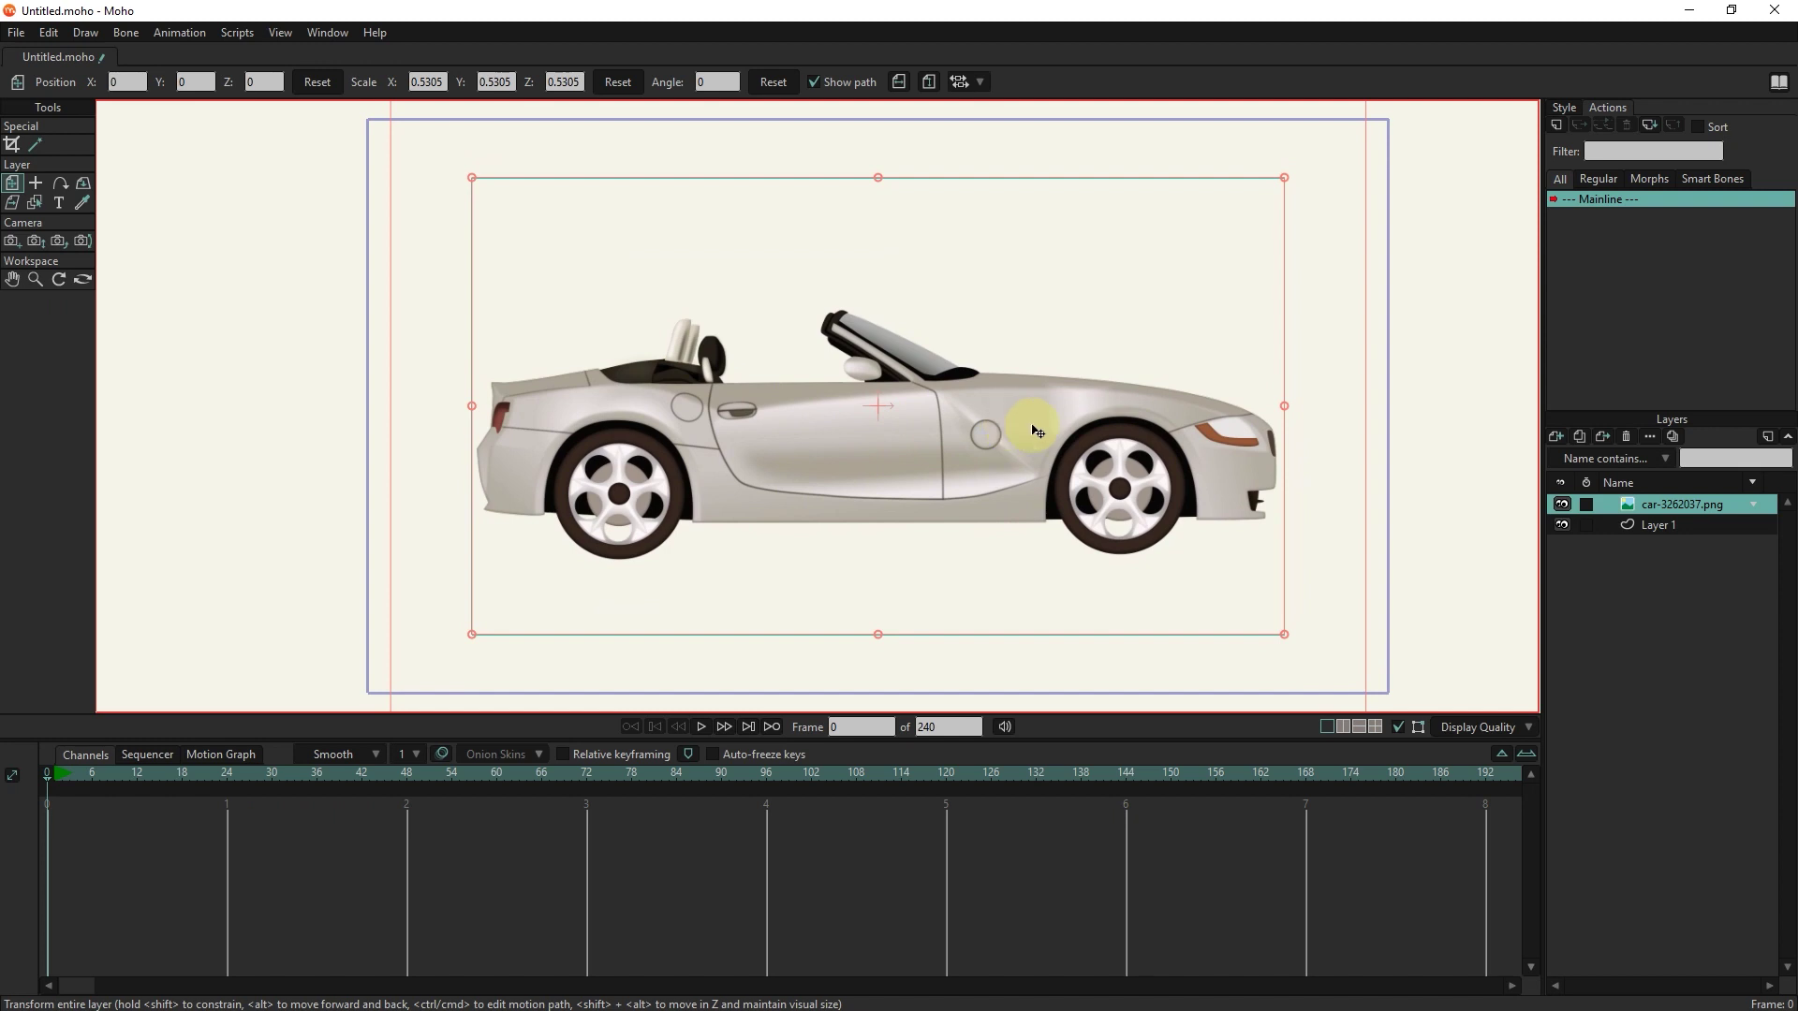
left_click(1626, 437)
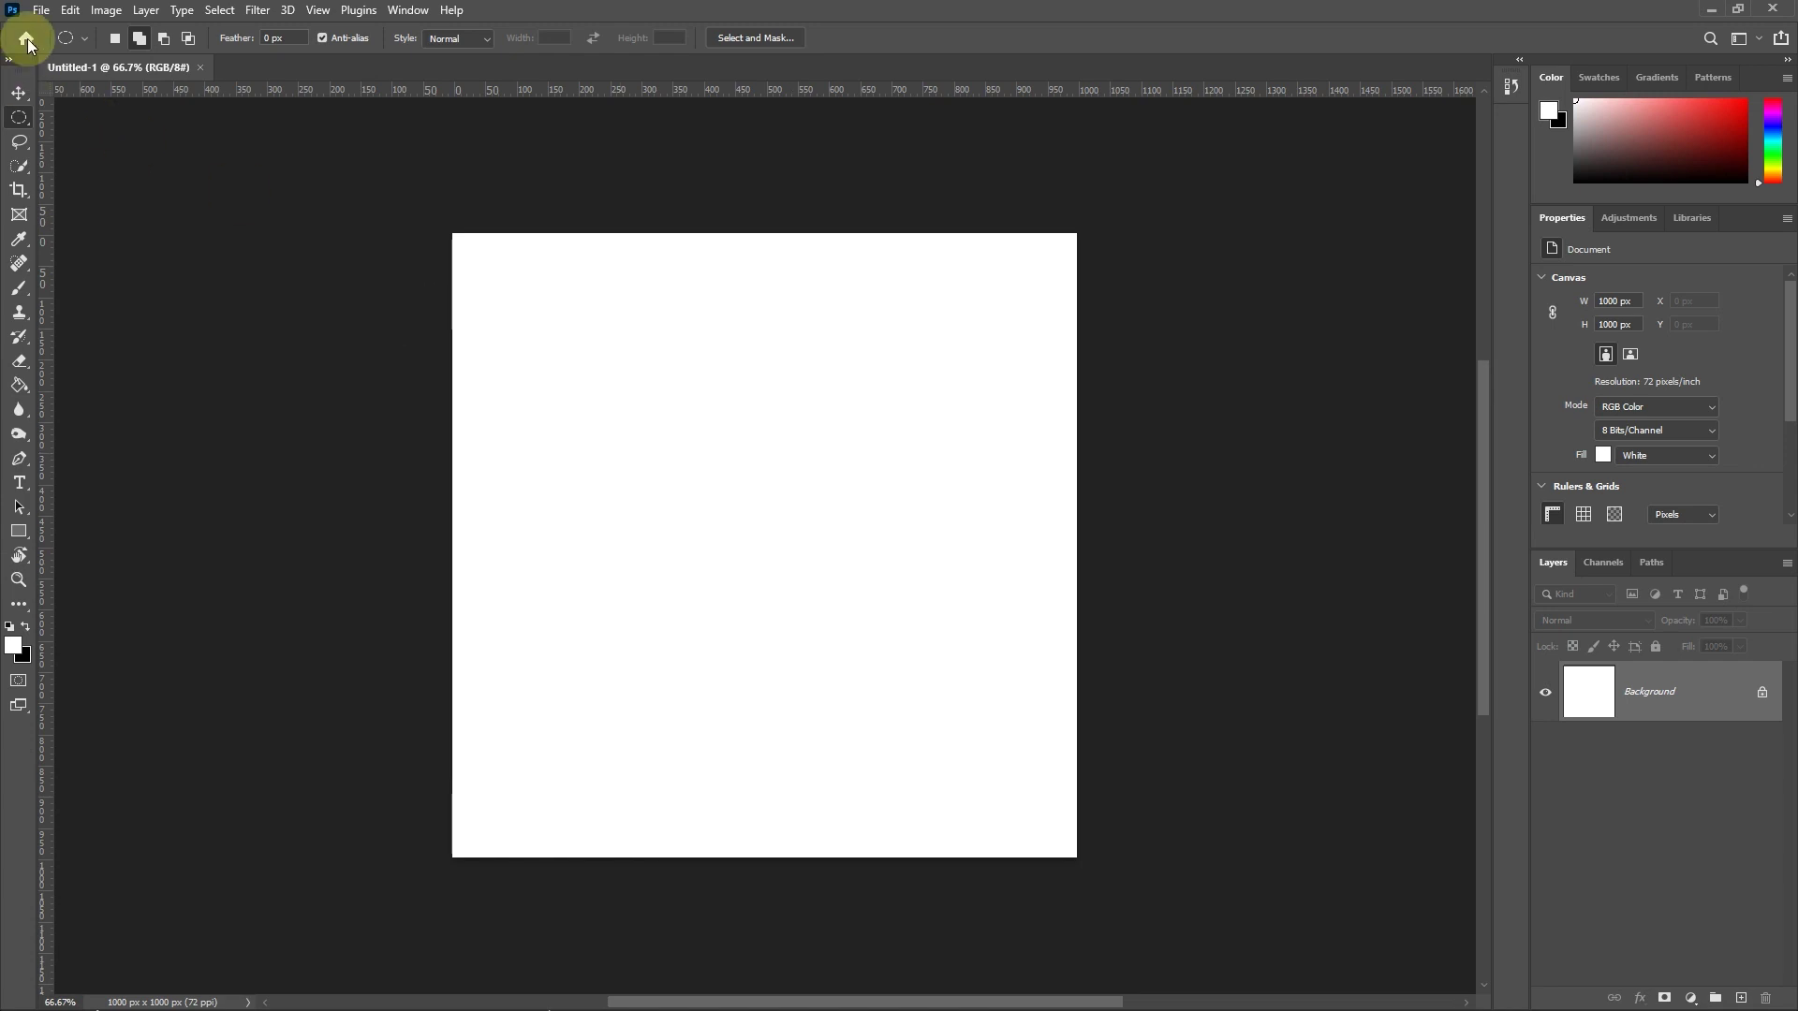
Step: Open car-3262037.png as a new document and zoom in on the rear wheel
left_click(40, 11)
left_click(61, 47)
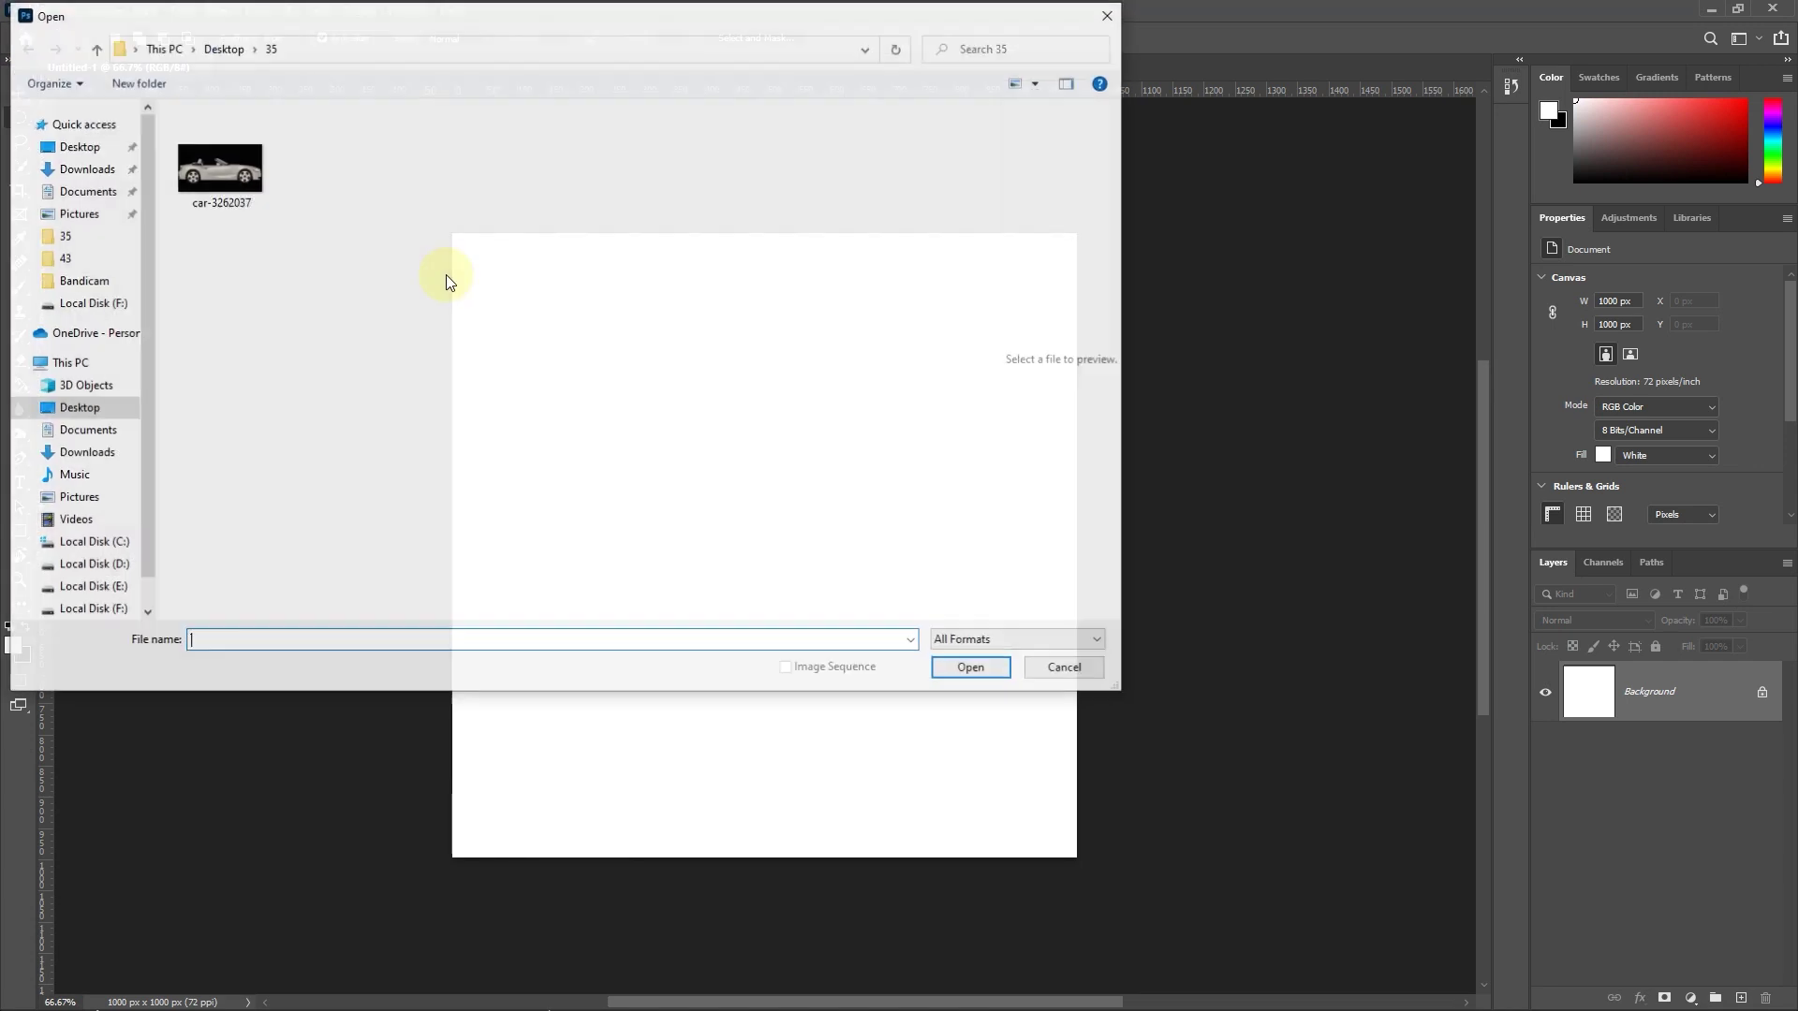
left_click(236, 164)
left_click(979, 670)
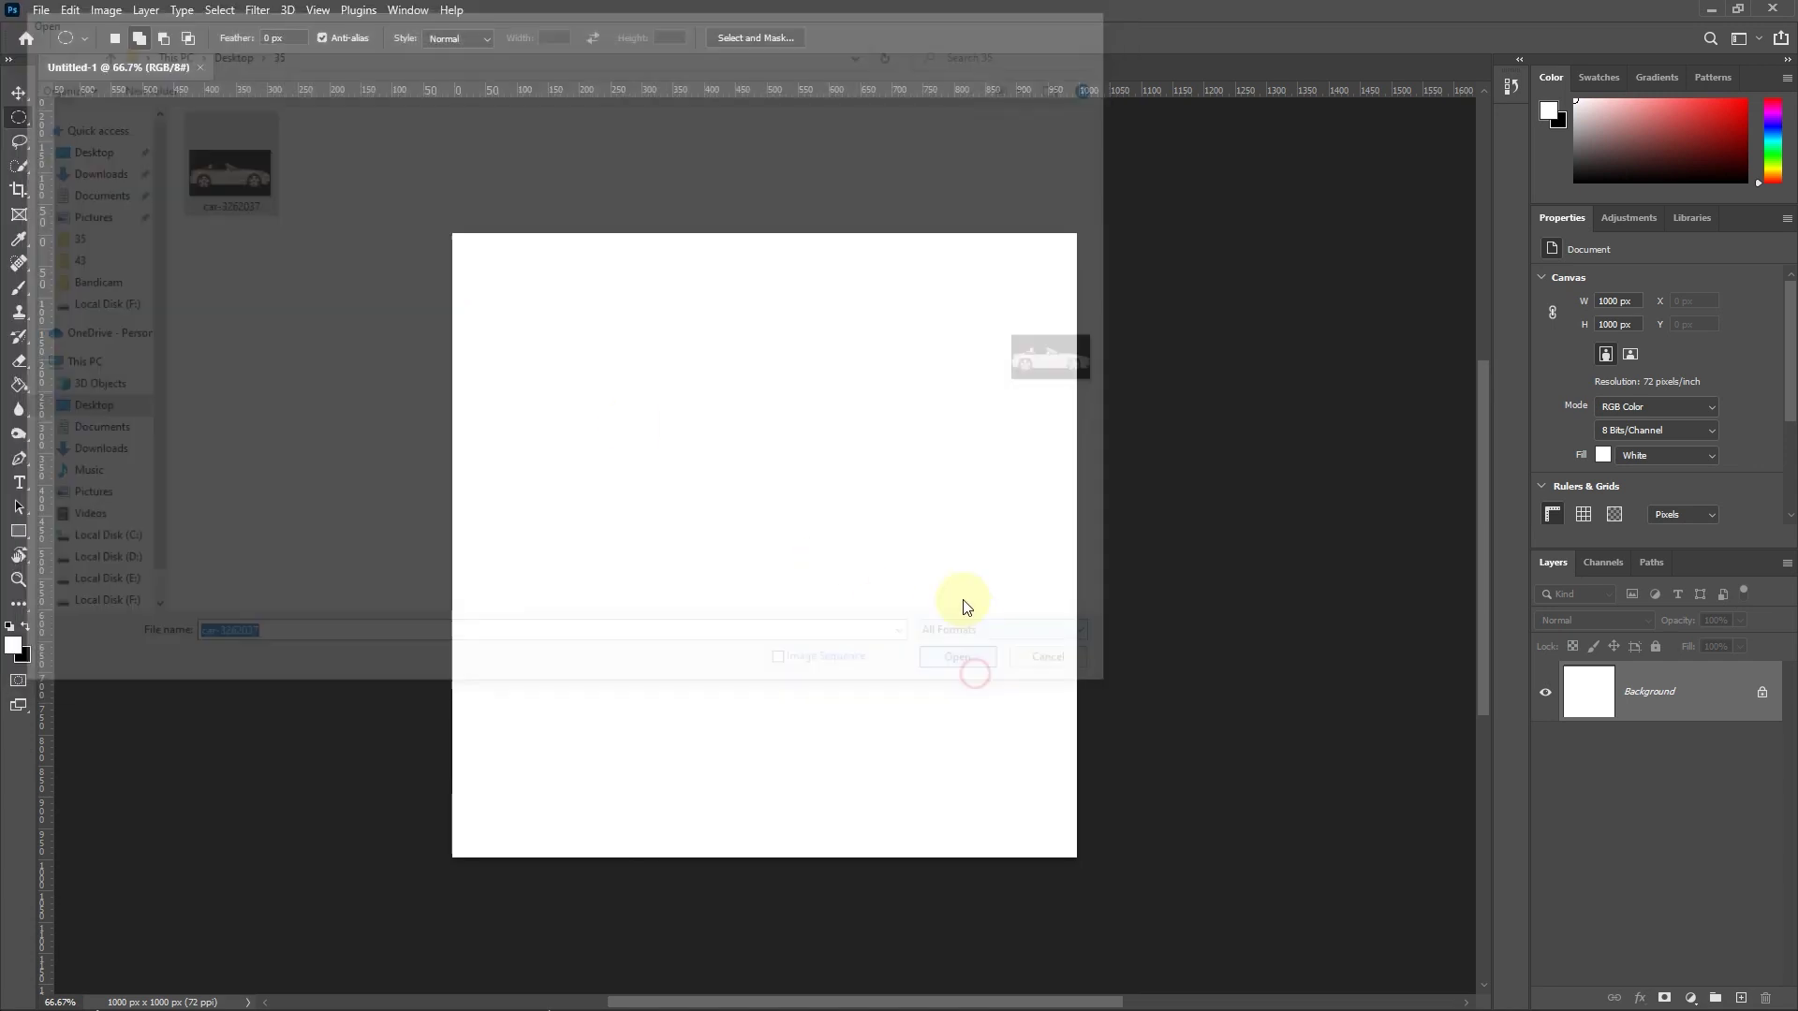
left_click_drag(372, 718, 660, 681)
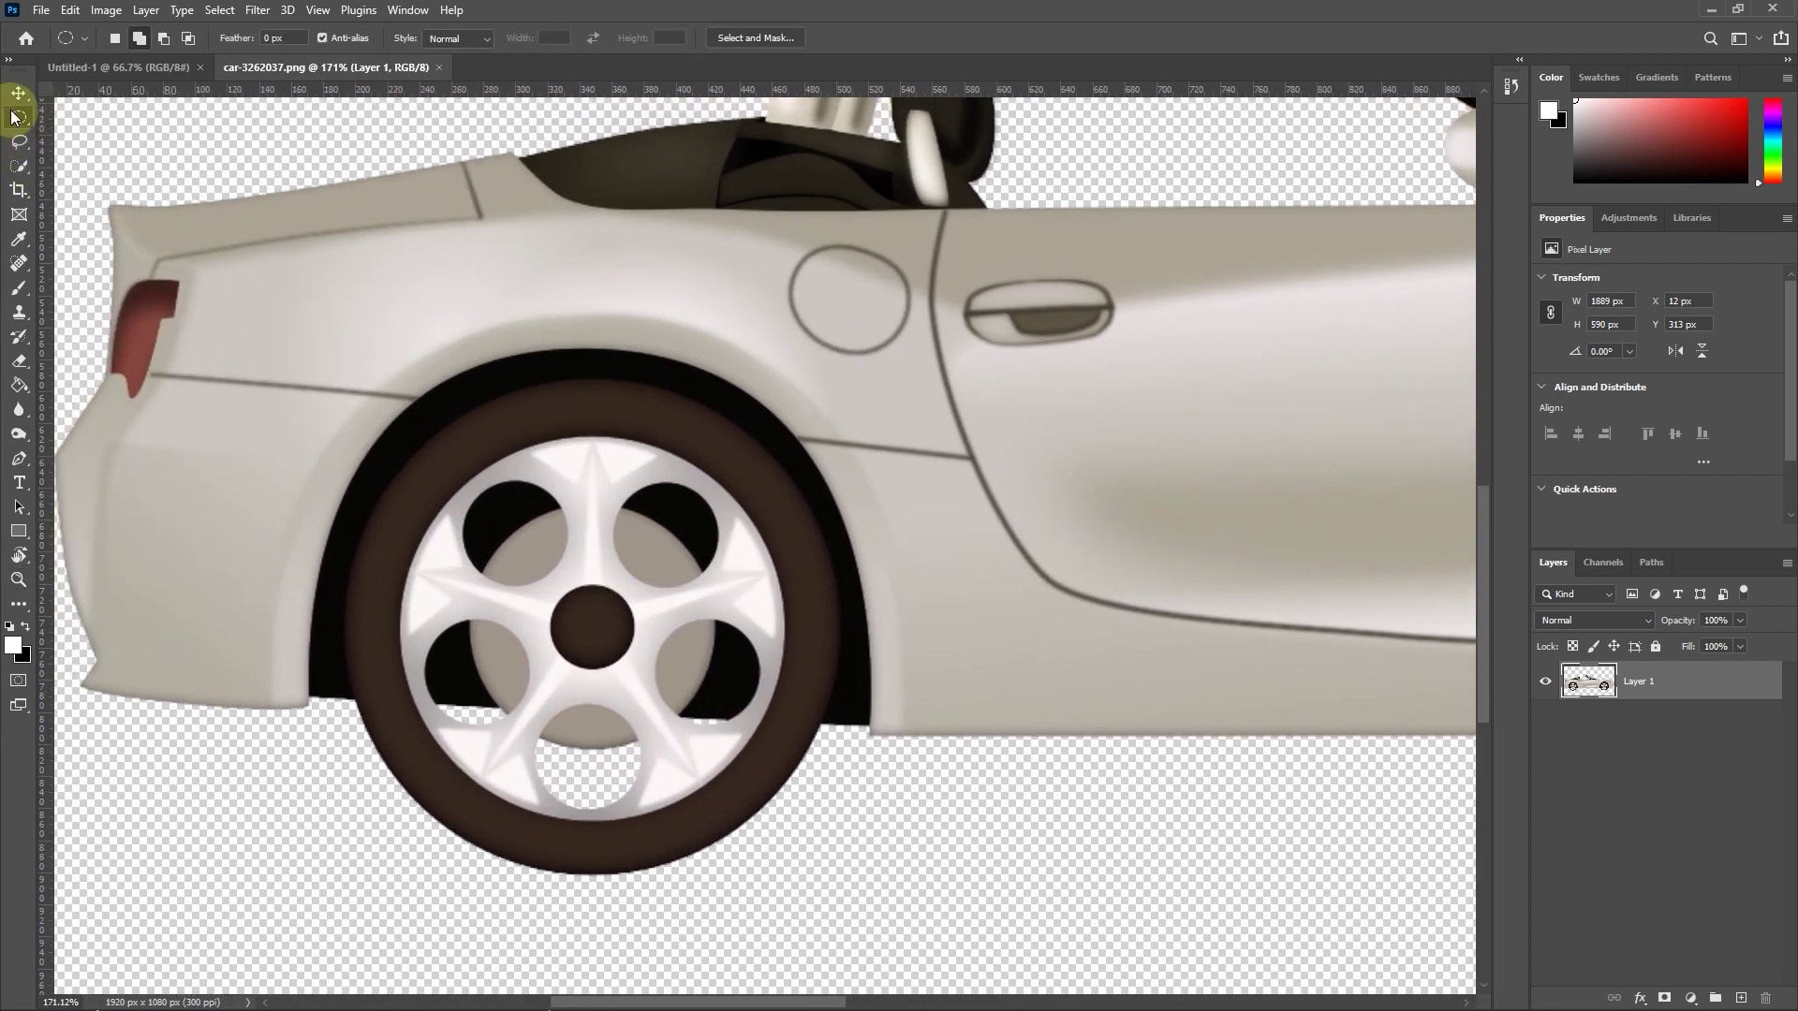
Step: Copy a centred circular selection of the rear wheel and start a 309 × 309 px new document
left_click_drag(593, 625, 857, 868)
key("alt+shift")
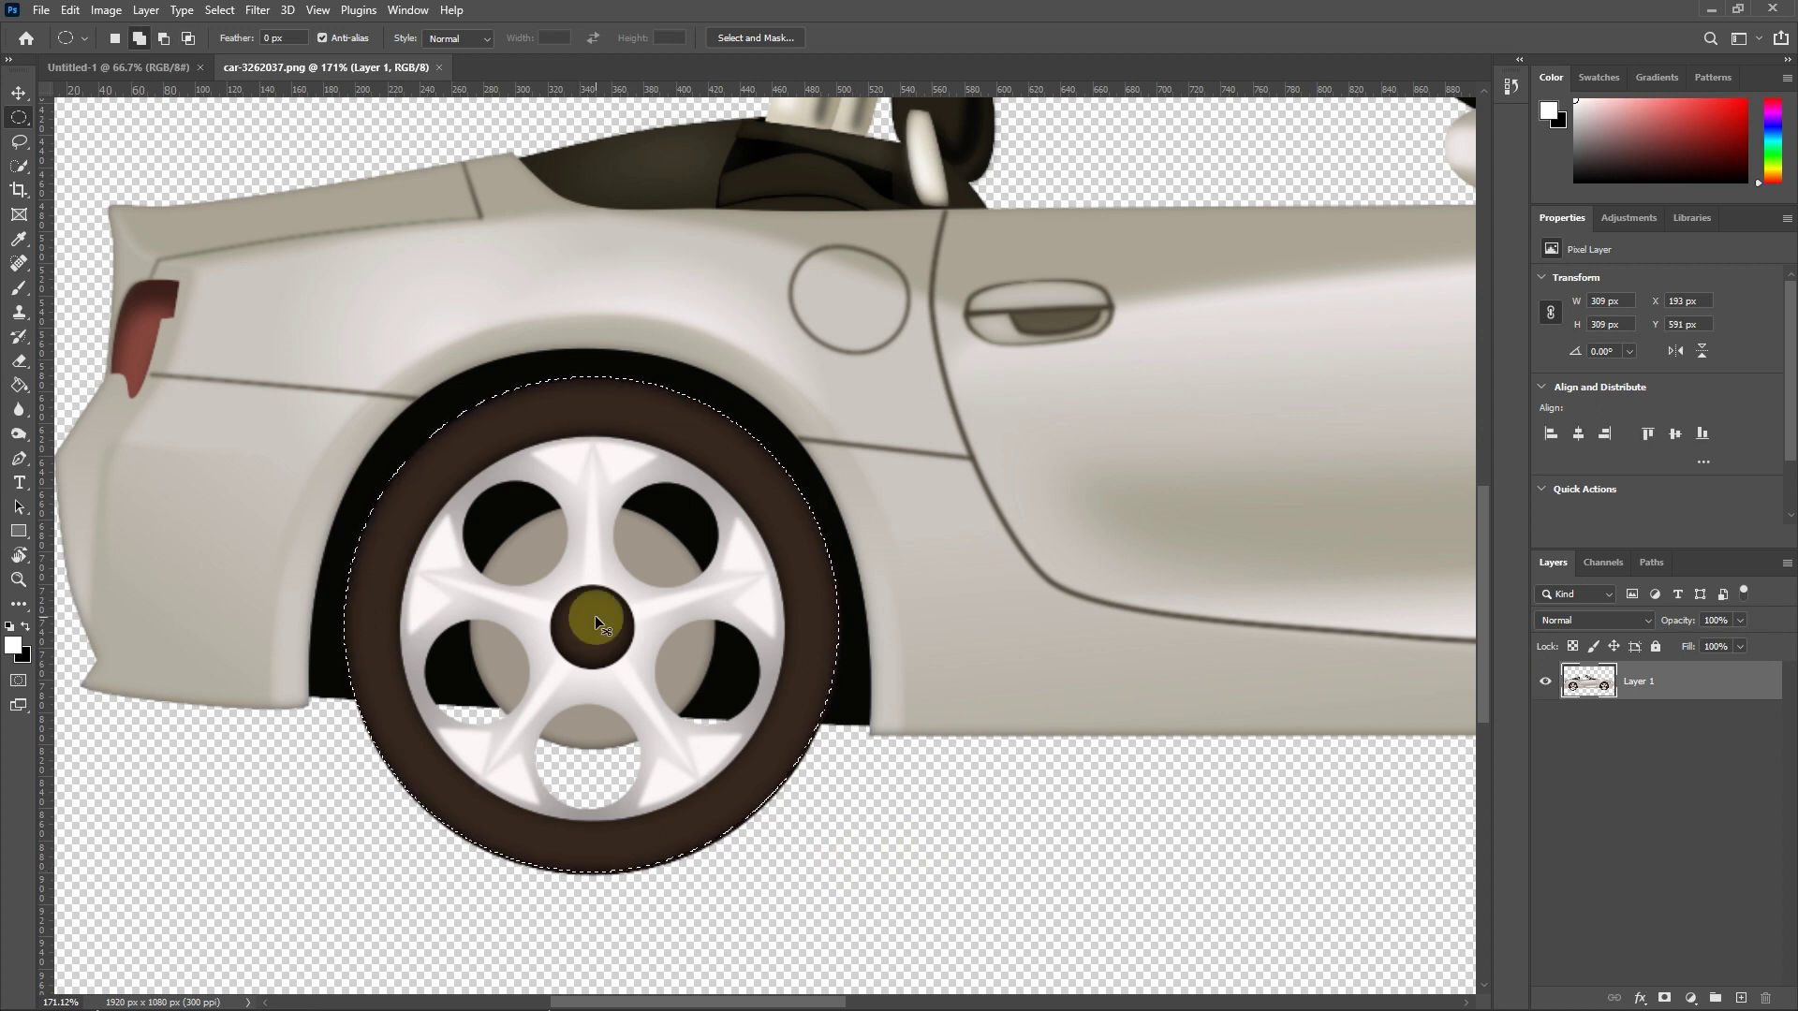
key("ctrl+n")
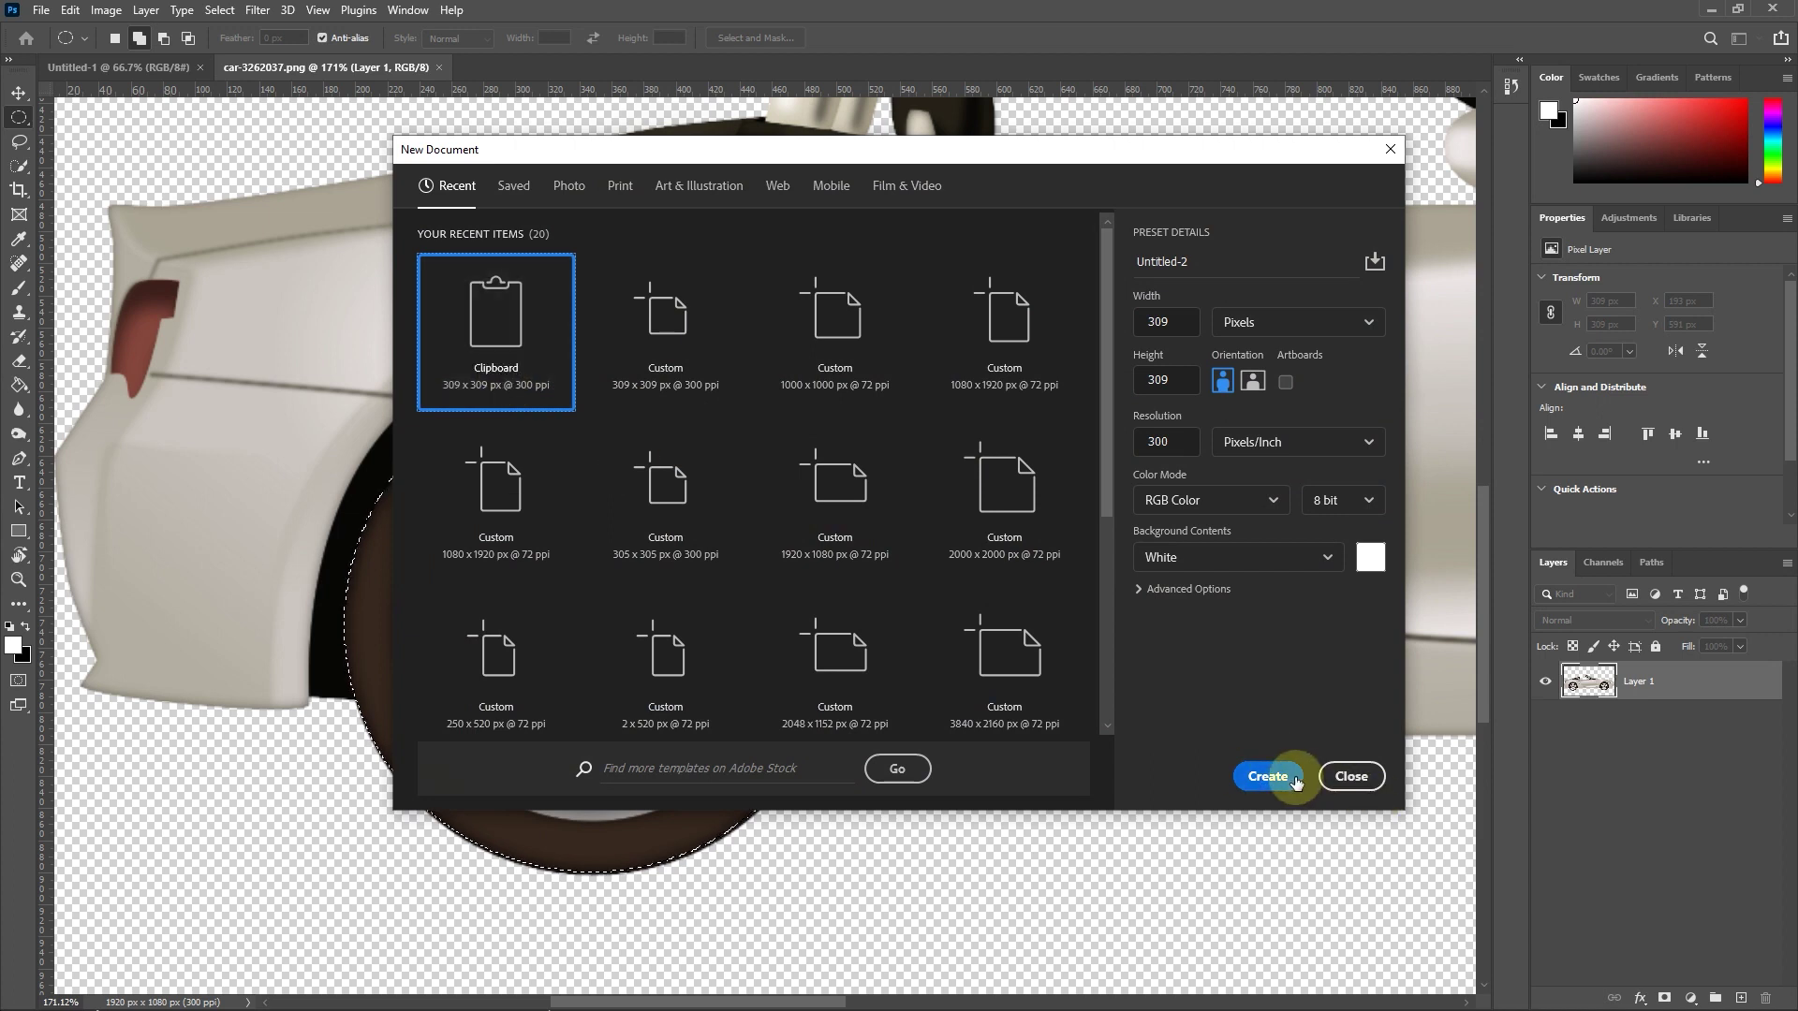
Step: Create the document with a Transparent background and paste the copied wheel into it
left_click(1253, 570)
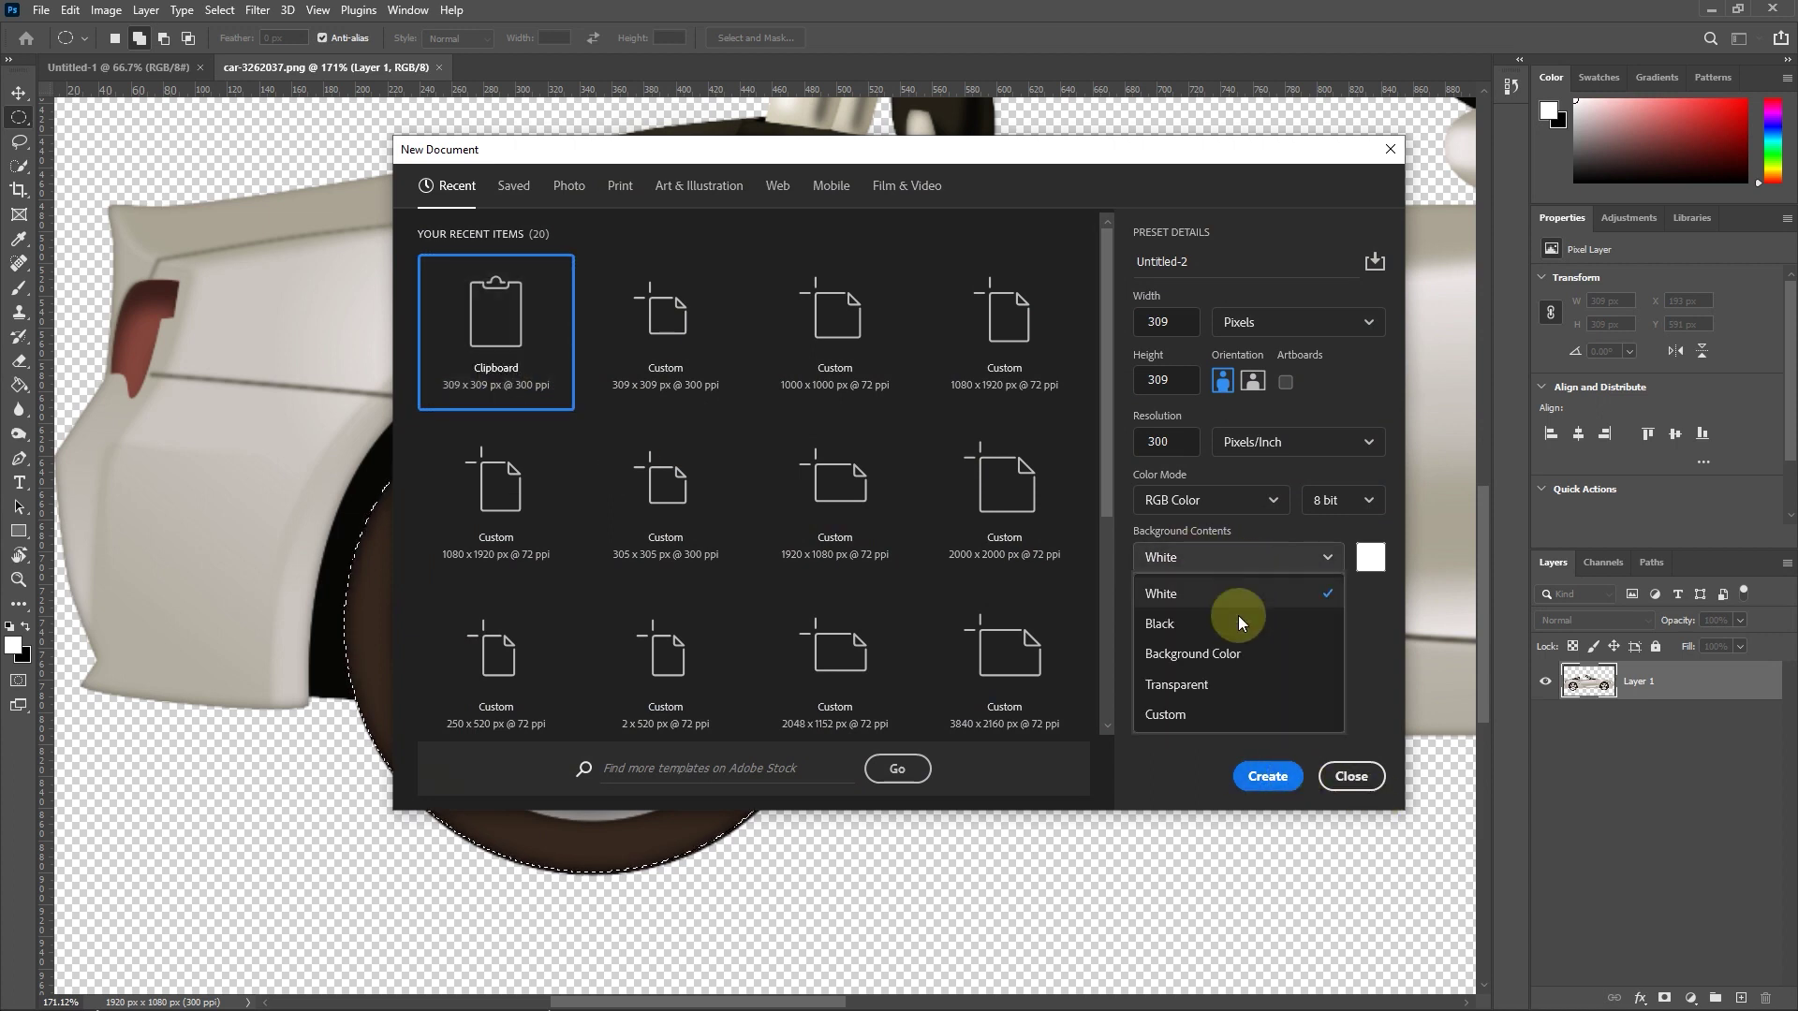
left_click(1170, 683)
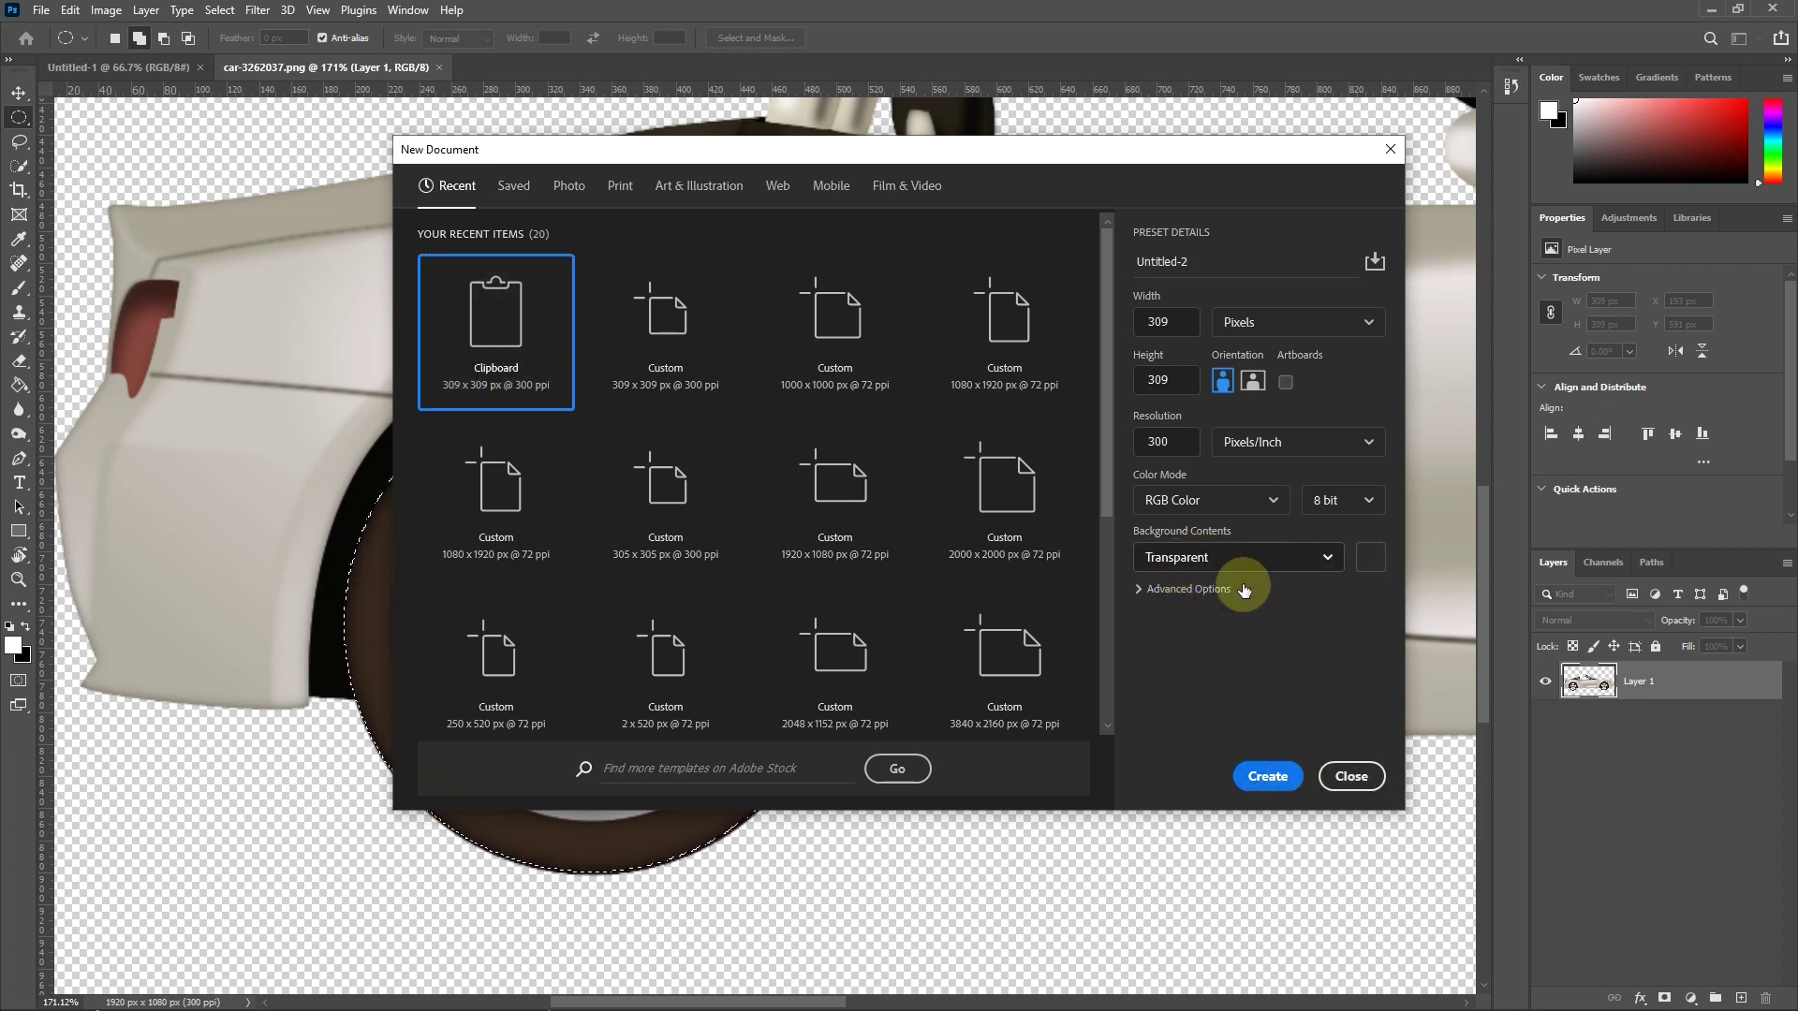
left_click(1264, 774)
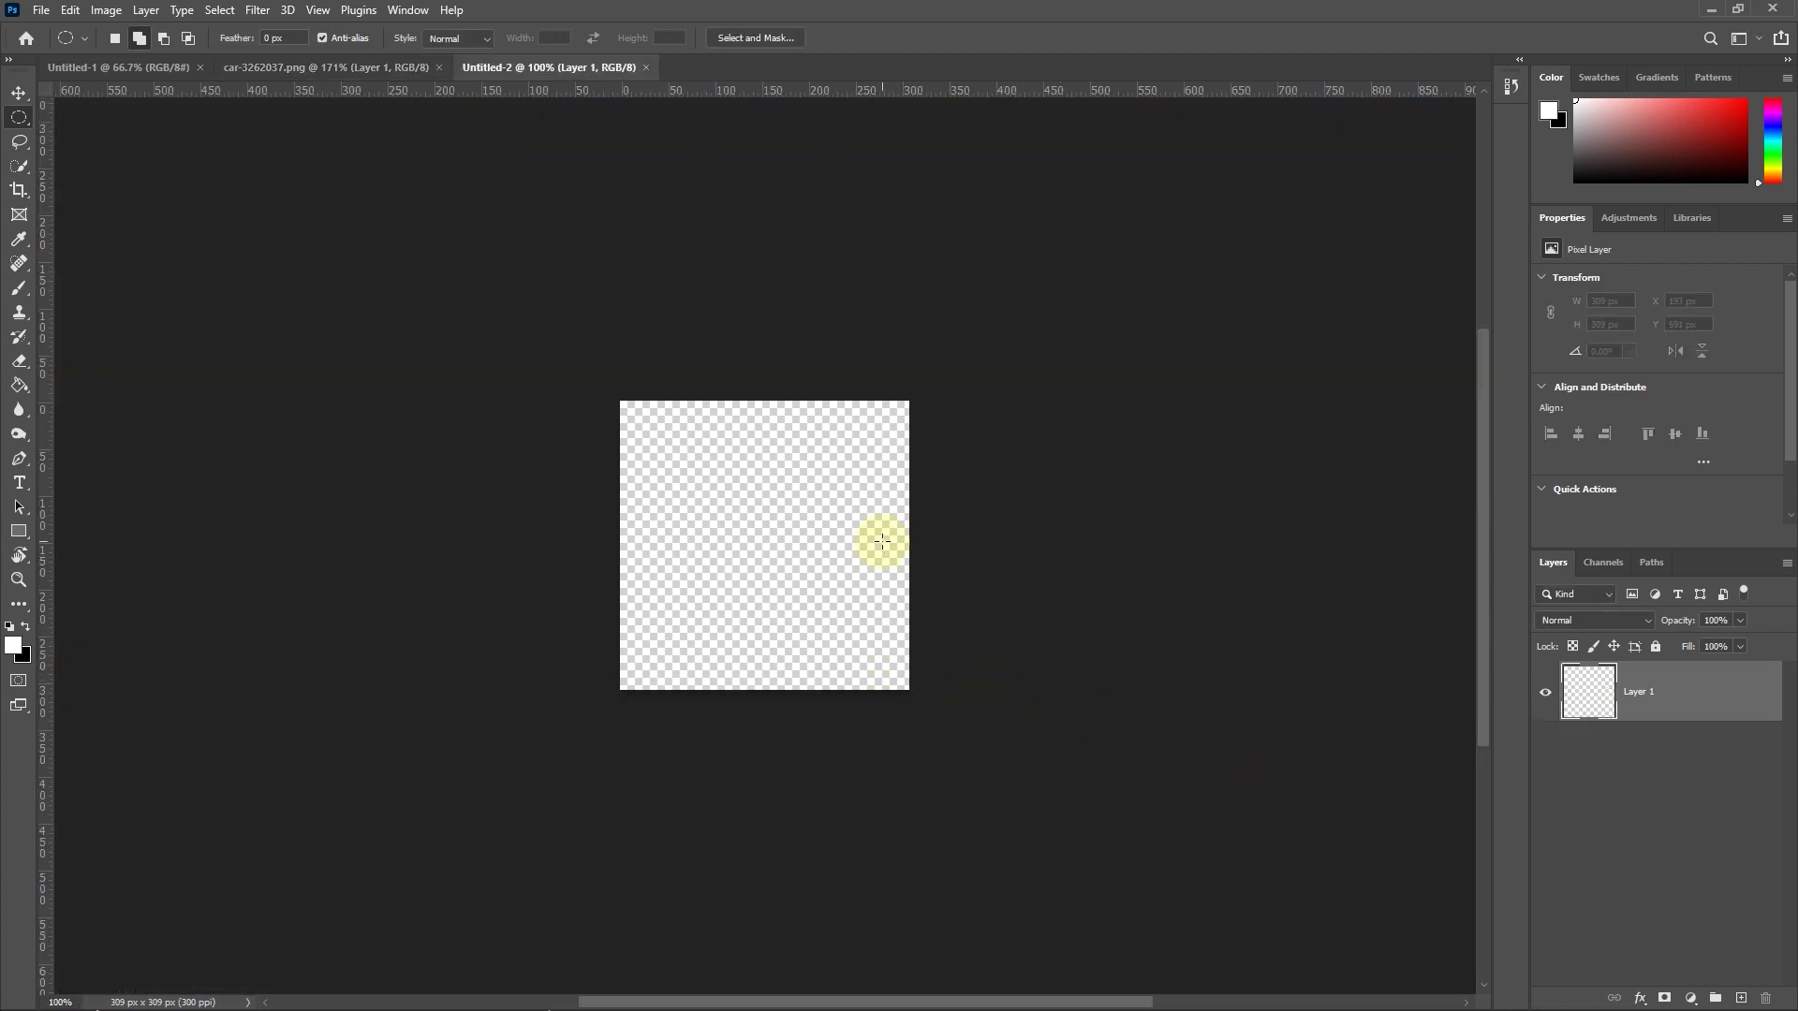
left_click_drag(872, 542, 903, 542)
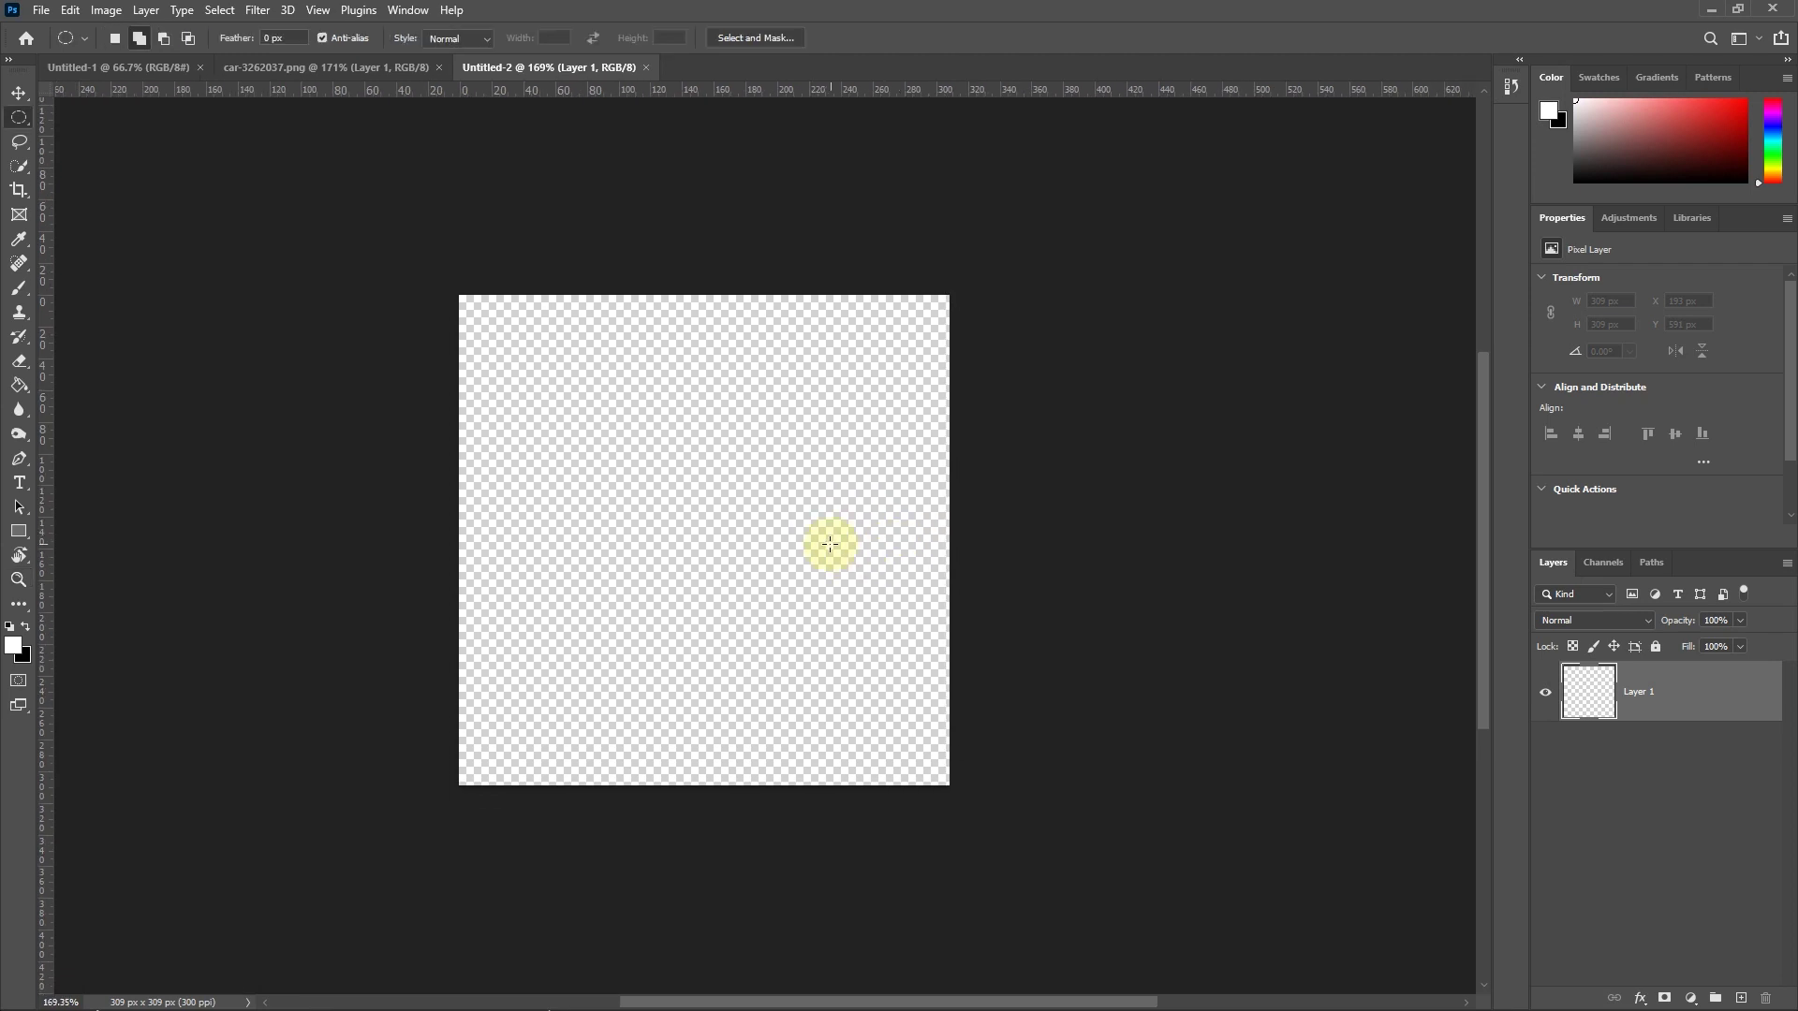
key("ctrl+v")
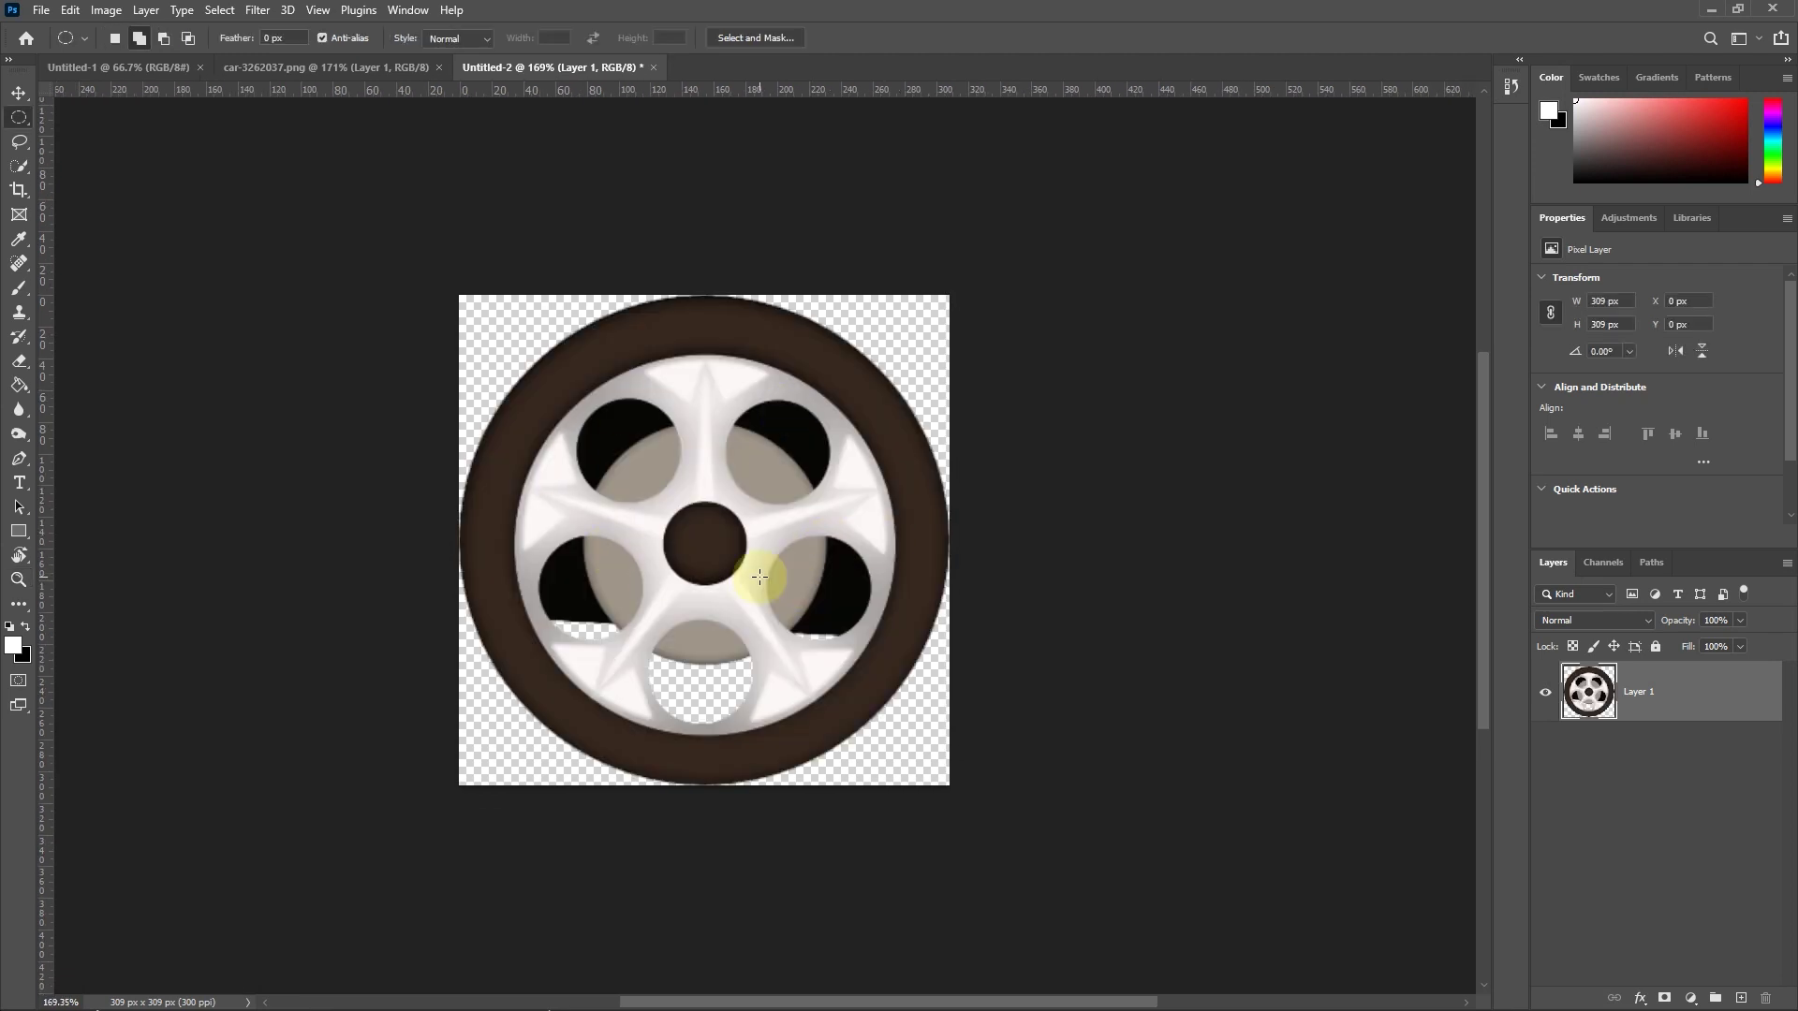
left_click(40, 11)
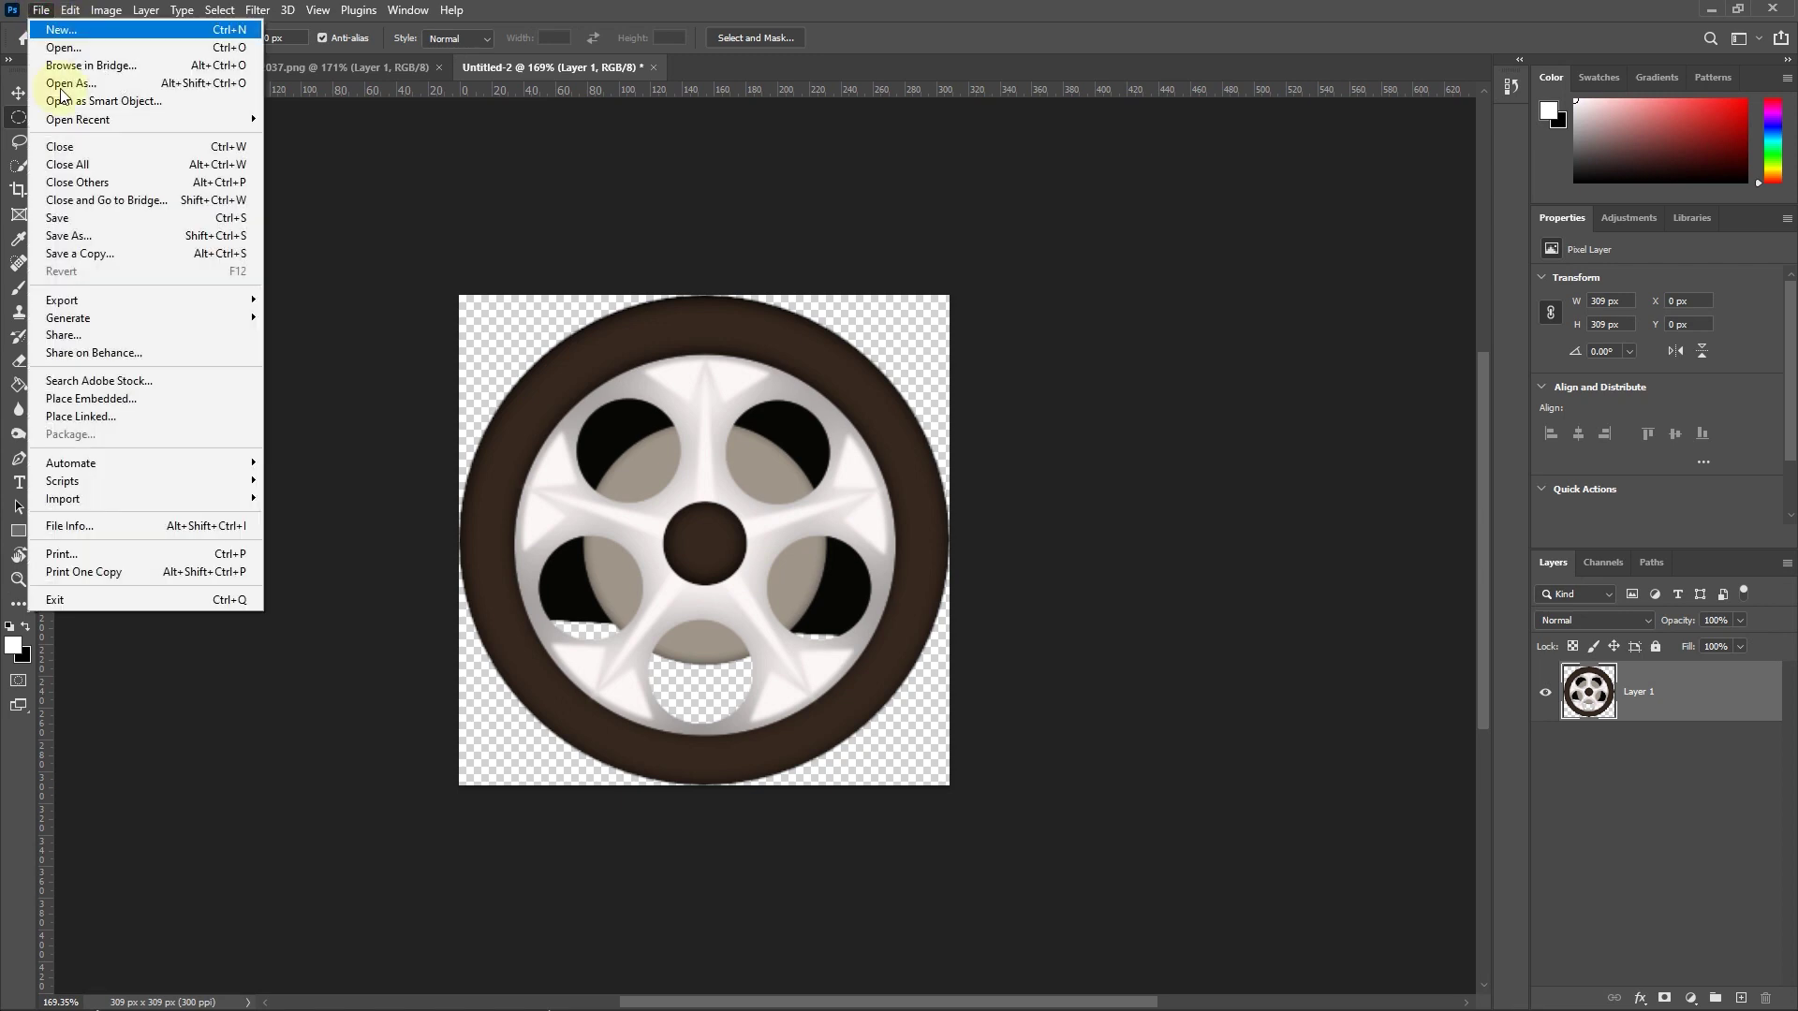
Step: Export the wheel with Save for Web (Legacy) as a PNG-24 named Tire
mouse_move(150, 298)
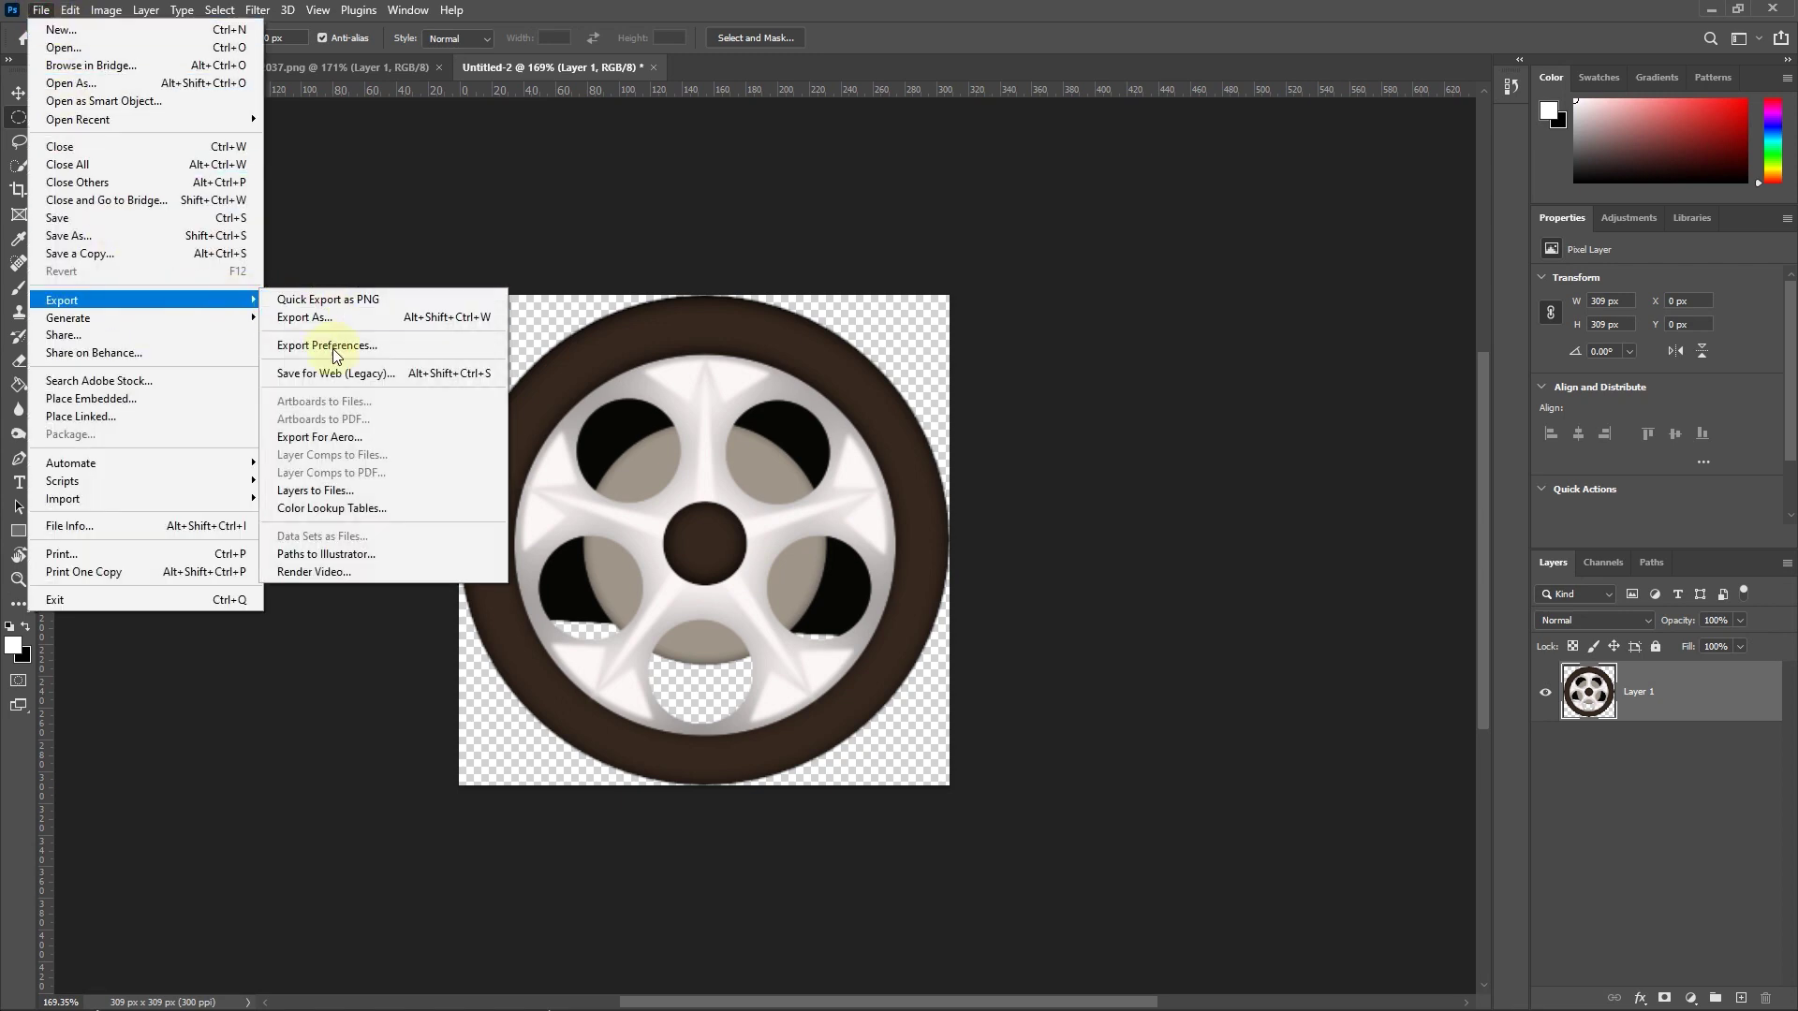
left_click(334, 373)
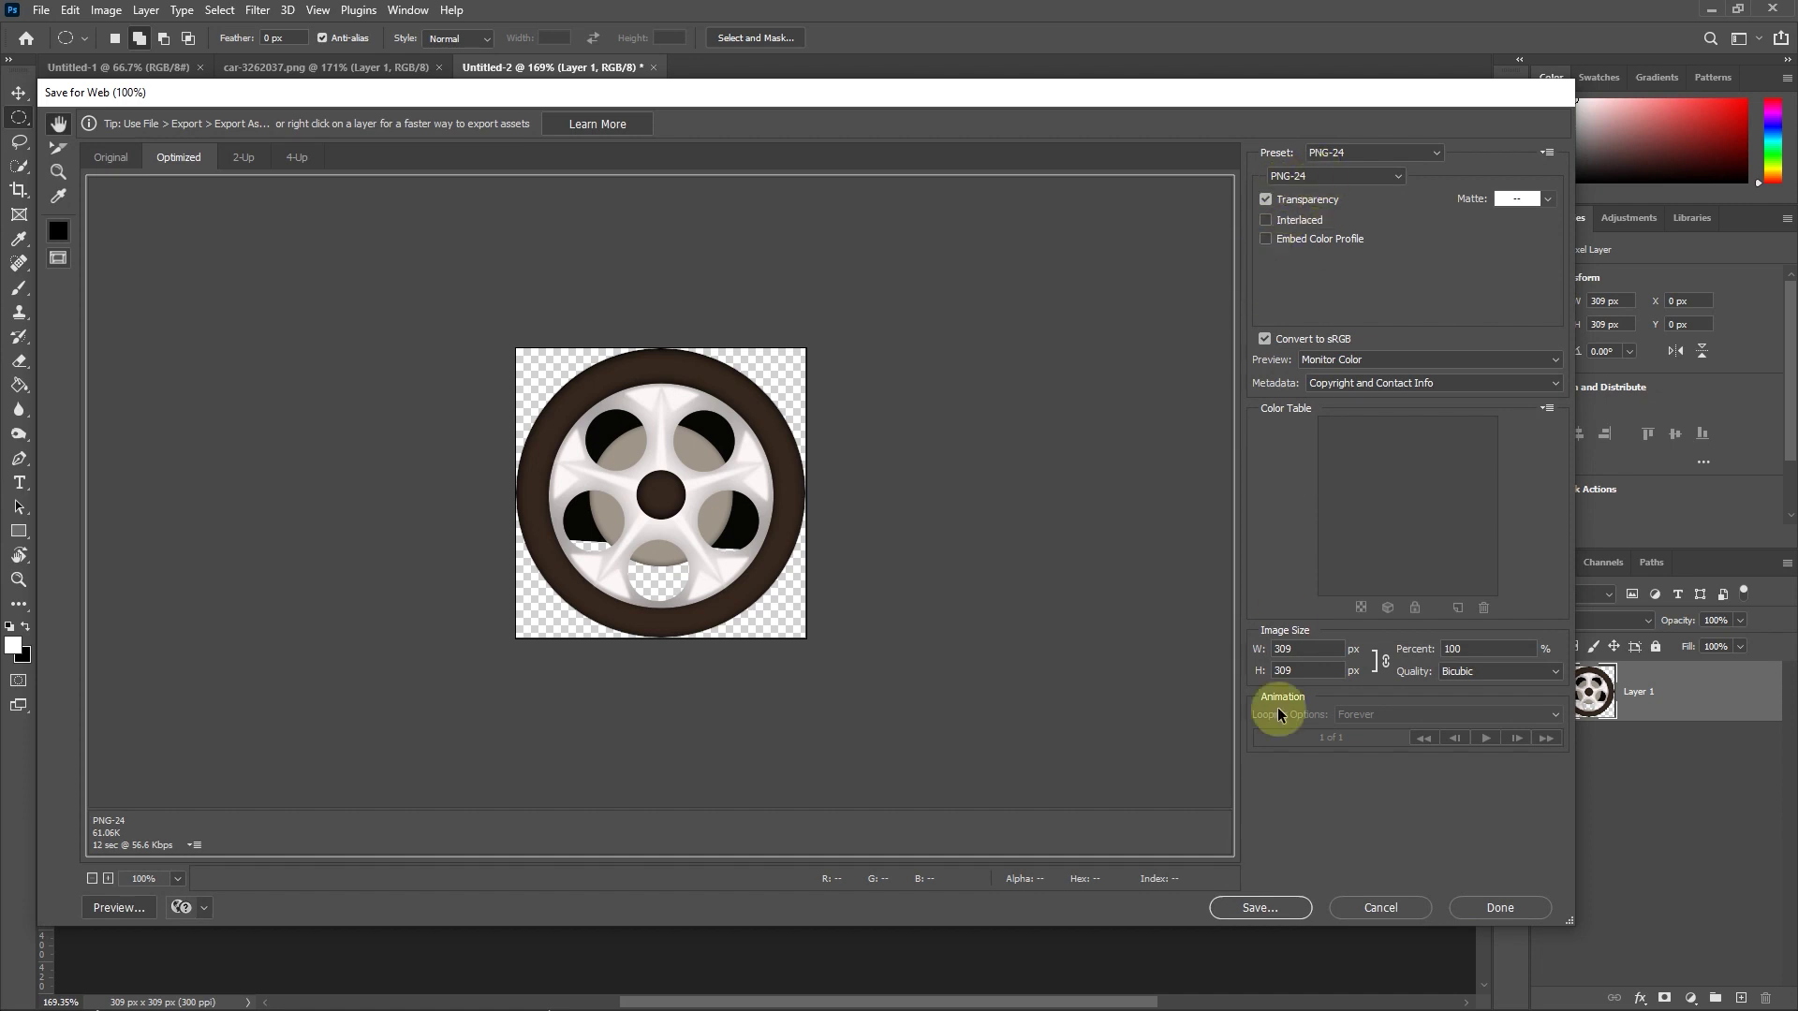
left_click(1259, 908)
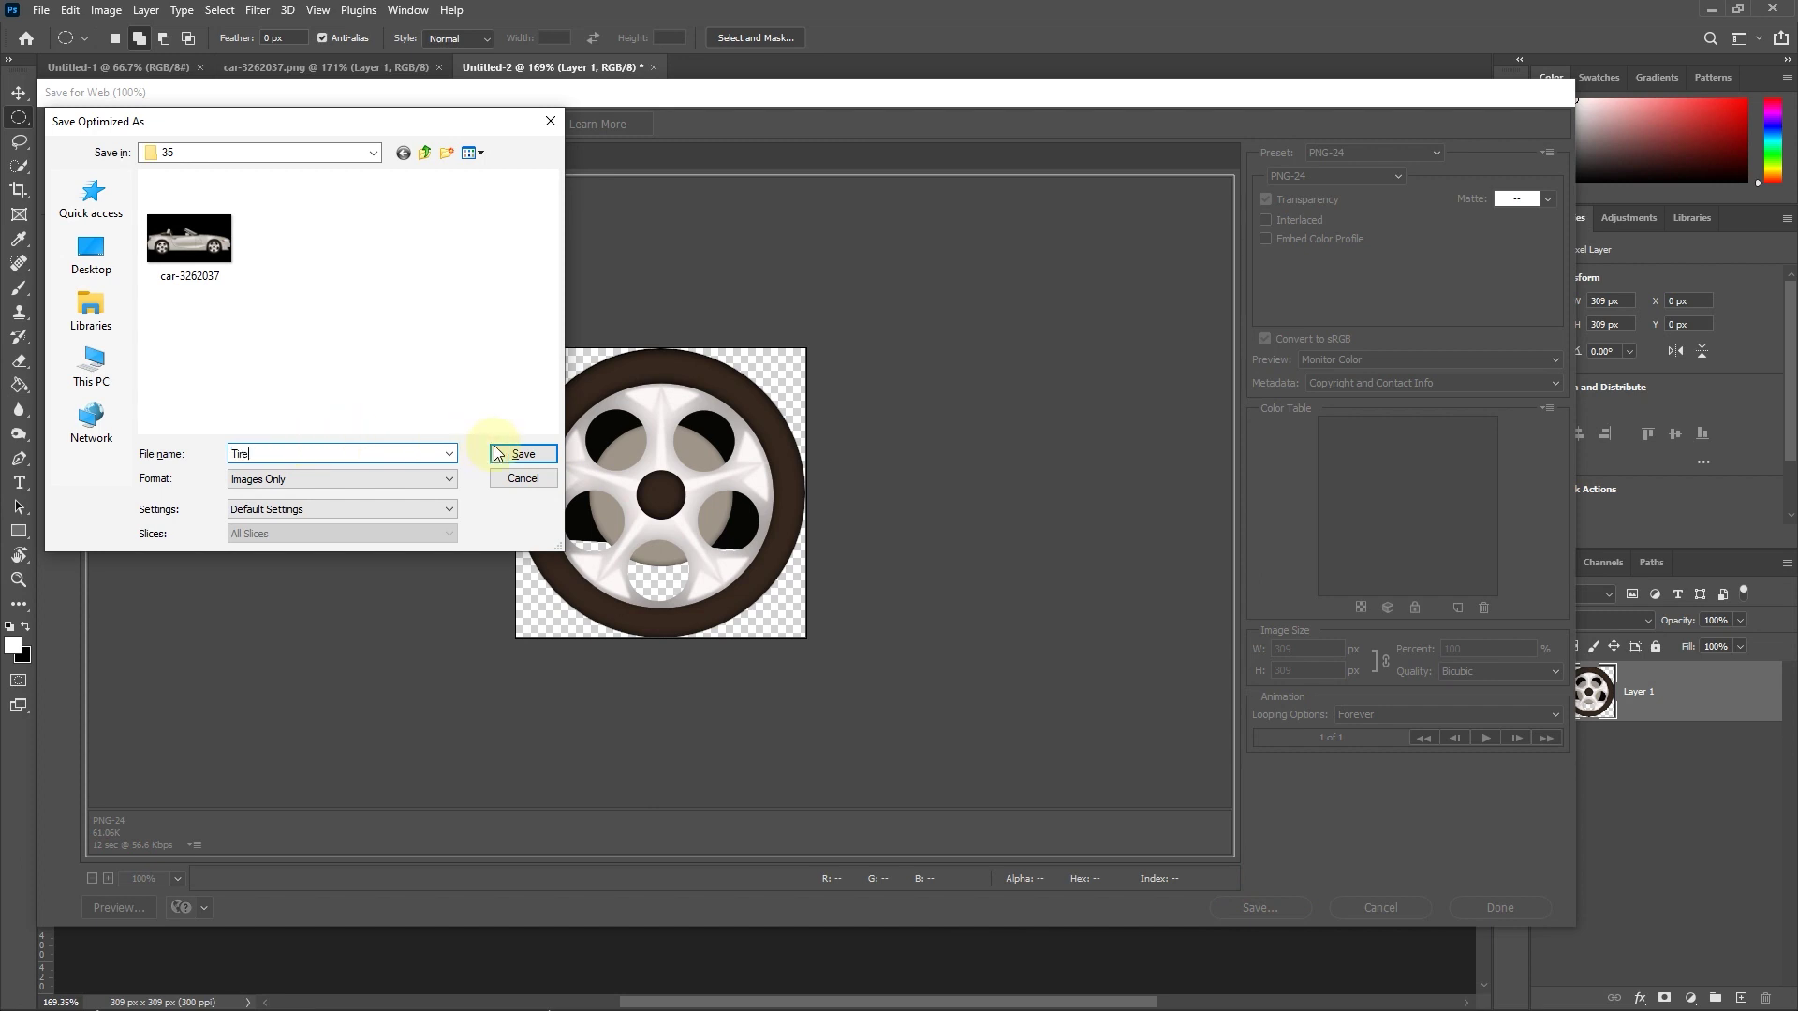
left_click(521, 454)
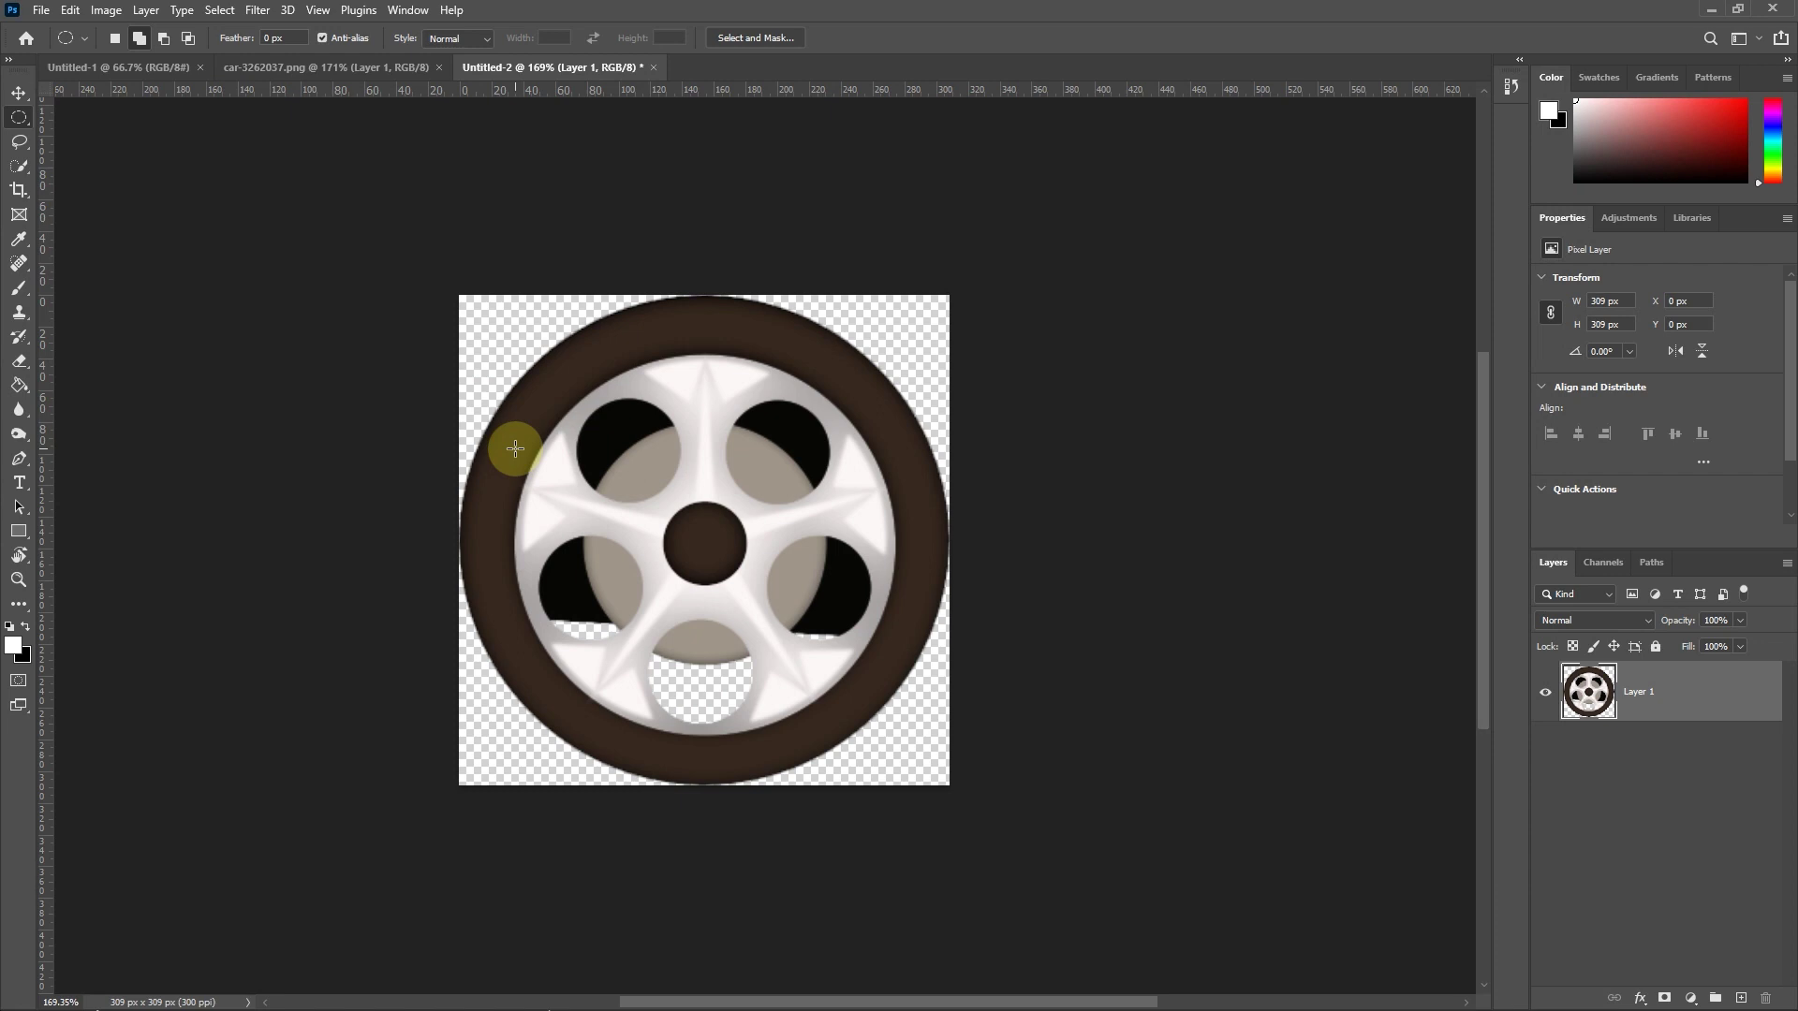
left_click(341, 71)
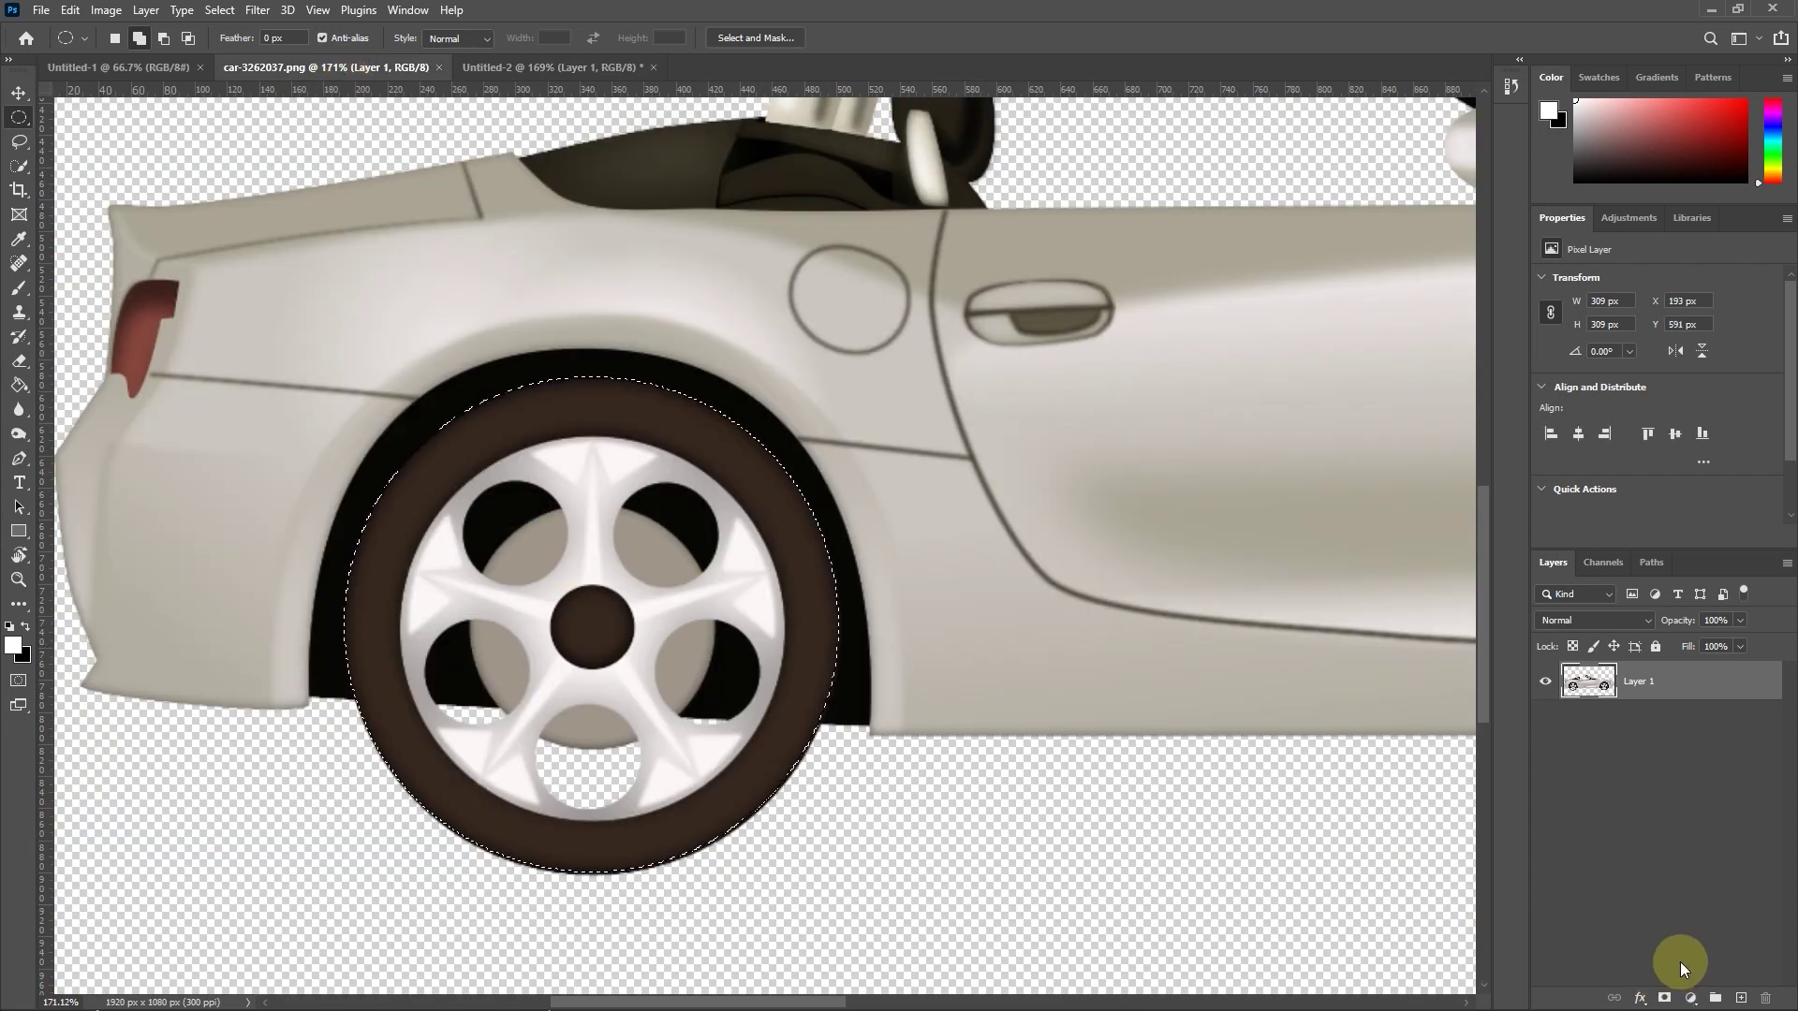
Step: Add a layer mask hiding the rear wheel and brush black over the leftover tyre outline
left_click(1665, 998, "alt")
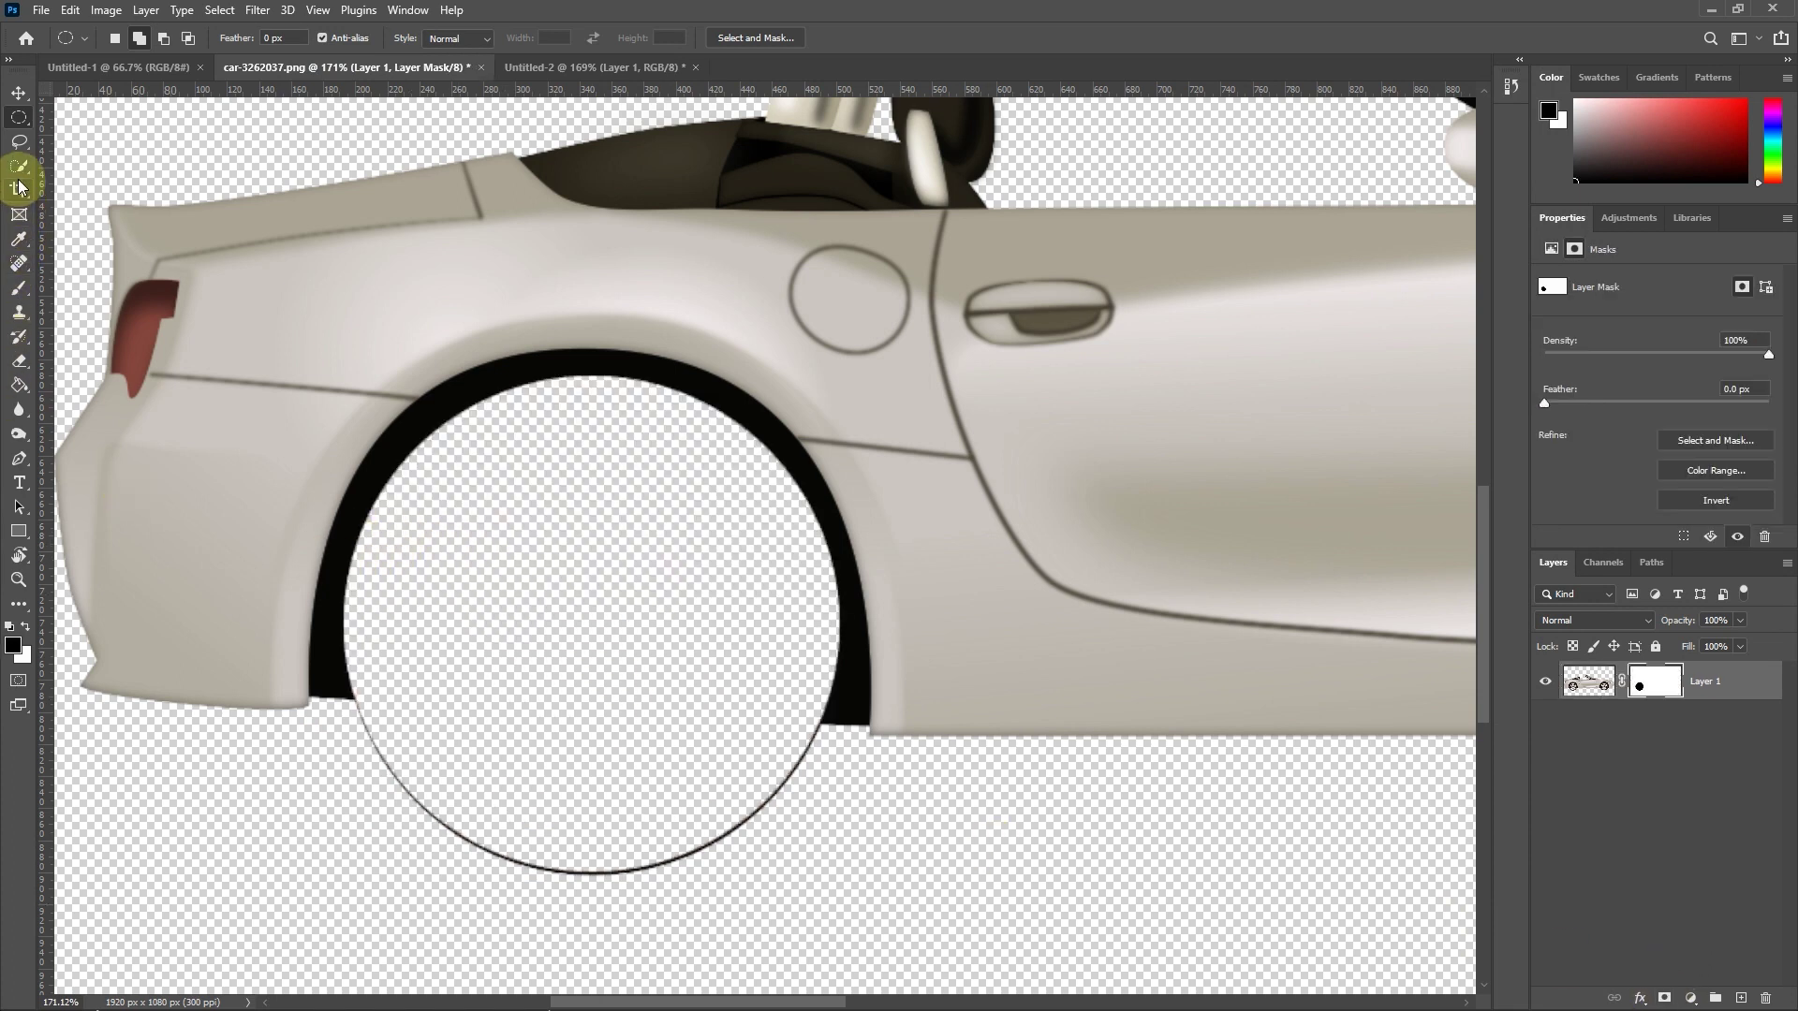
left_click(19, 287)
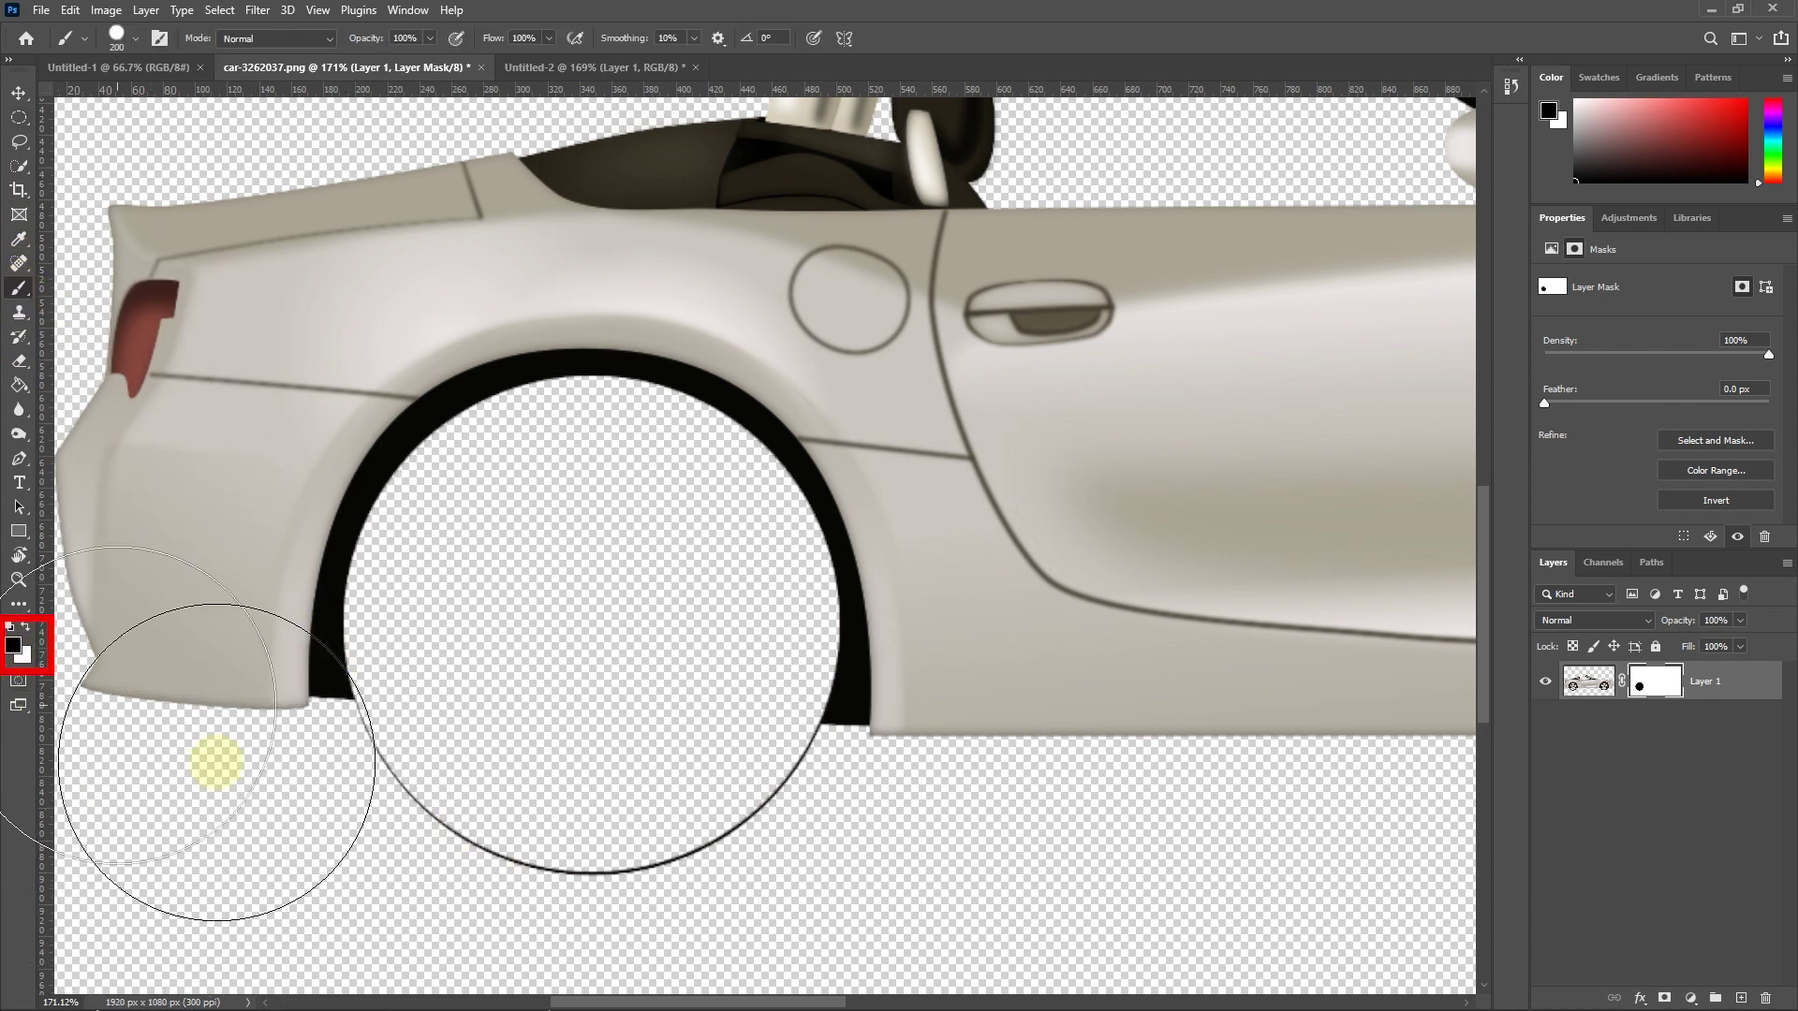
left_click_drag(571, 863, 609, 860)
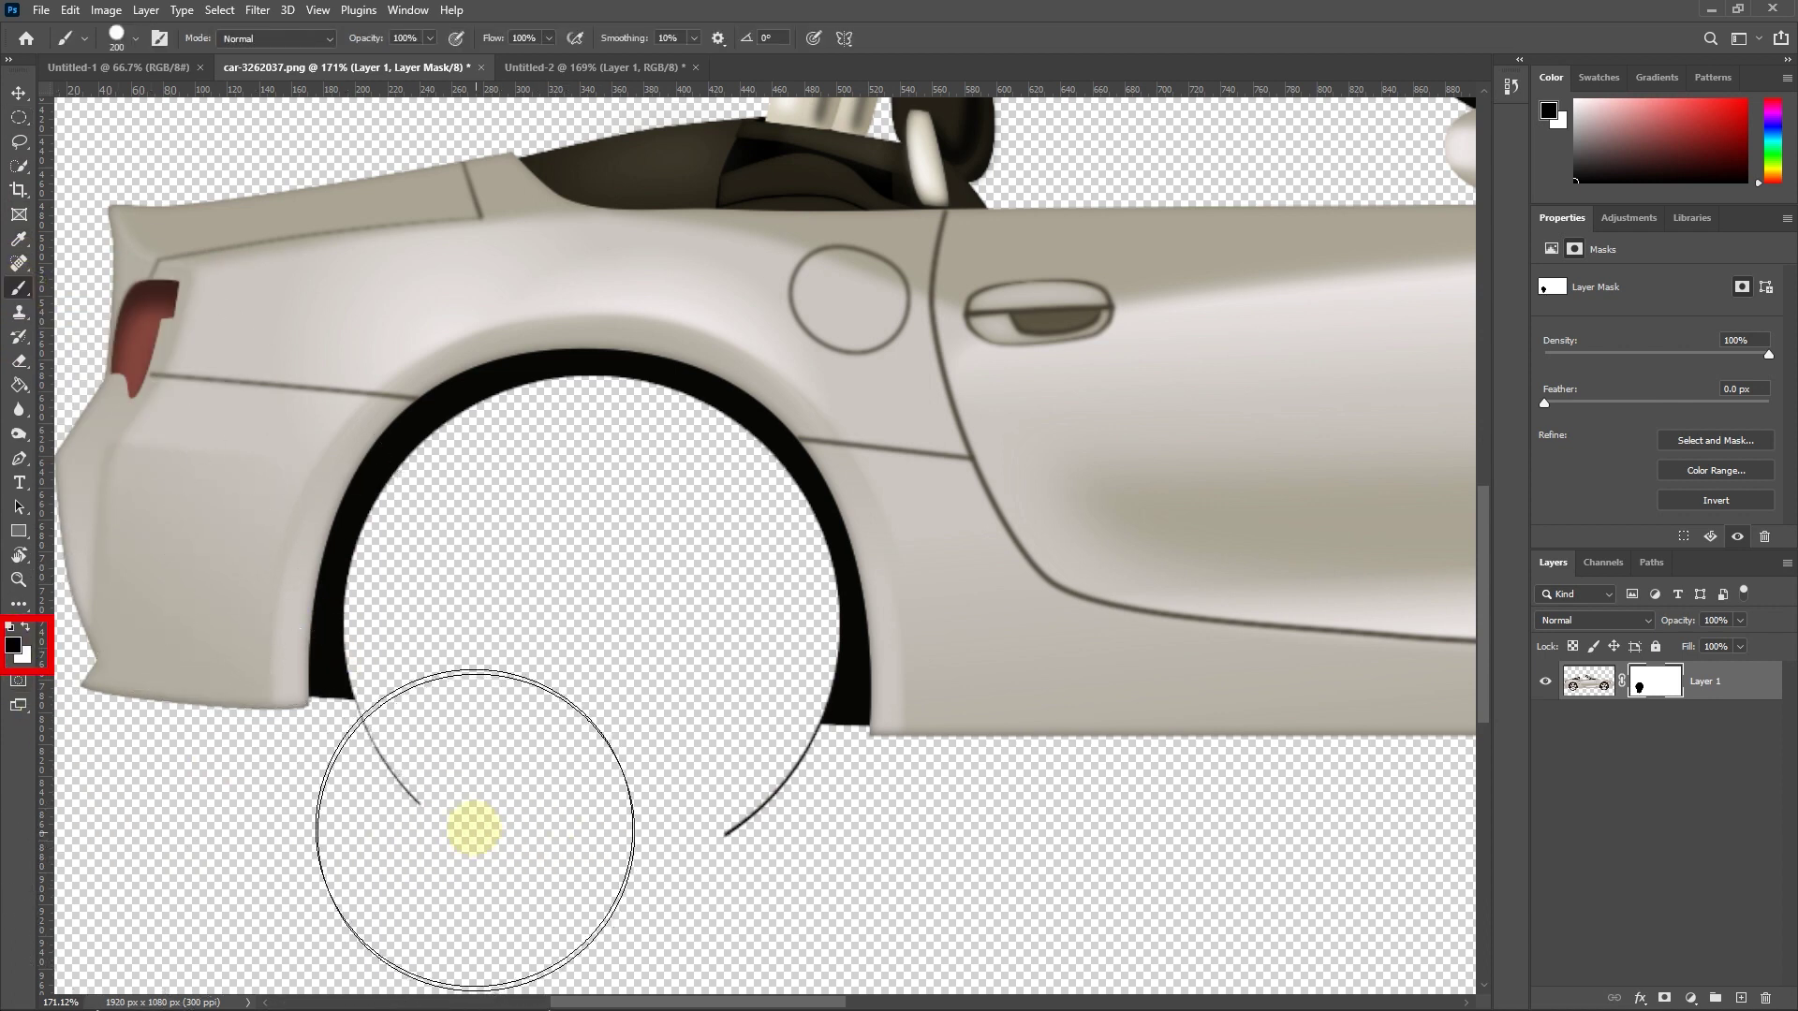
left_click_drag(466, 815, 476, 817)
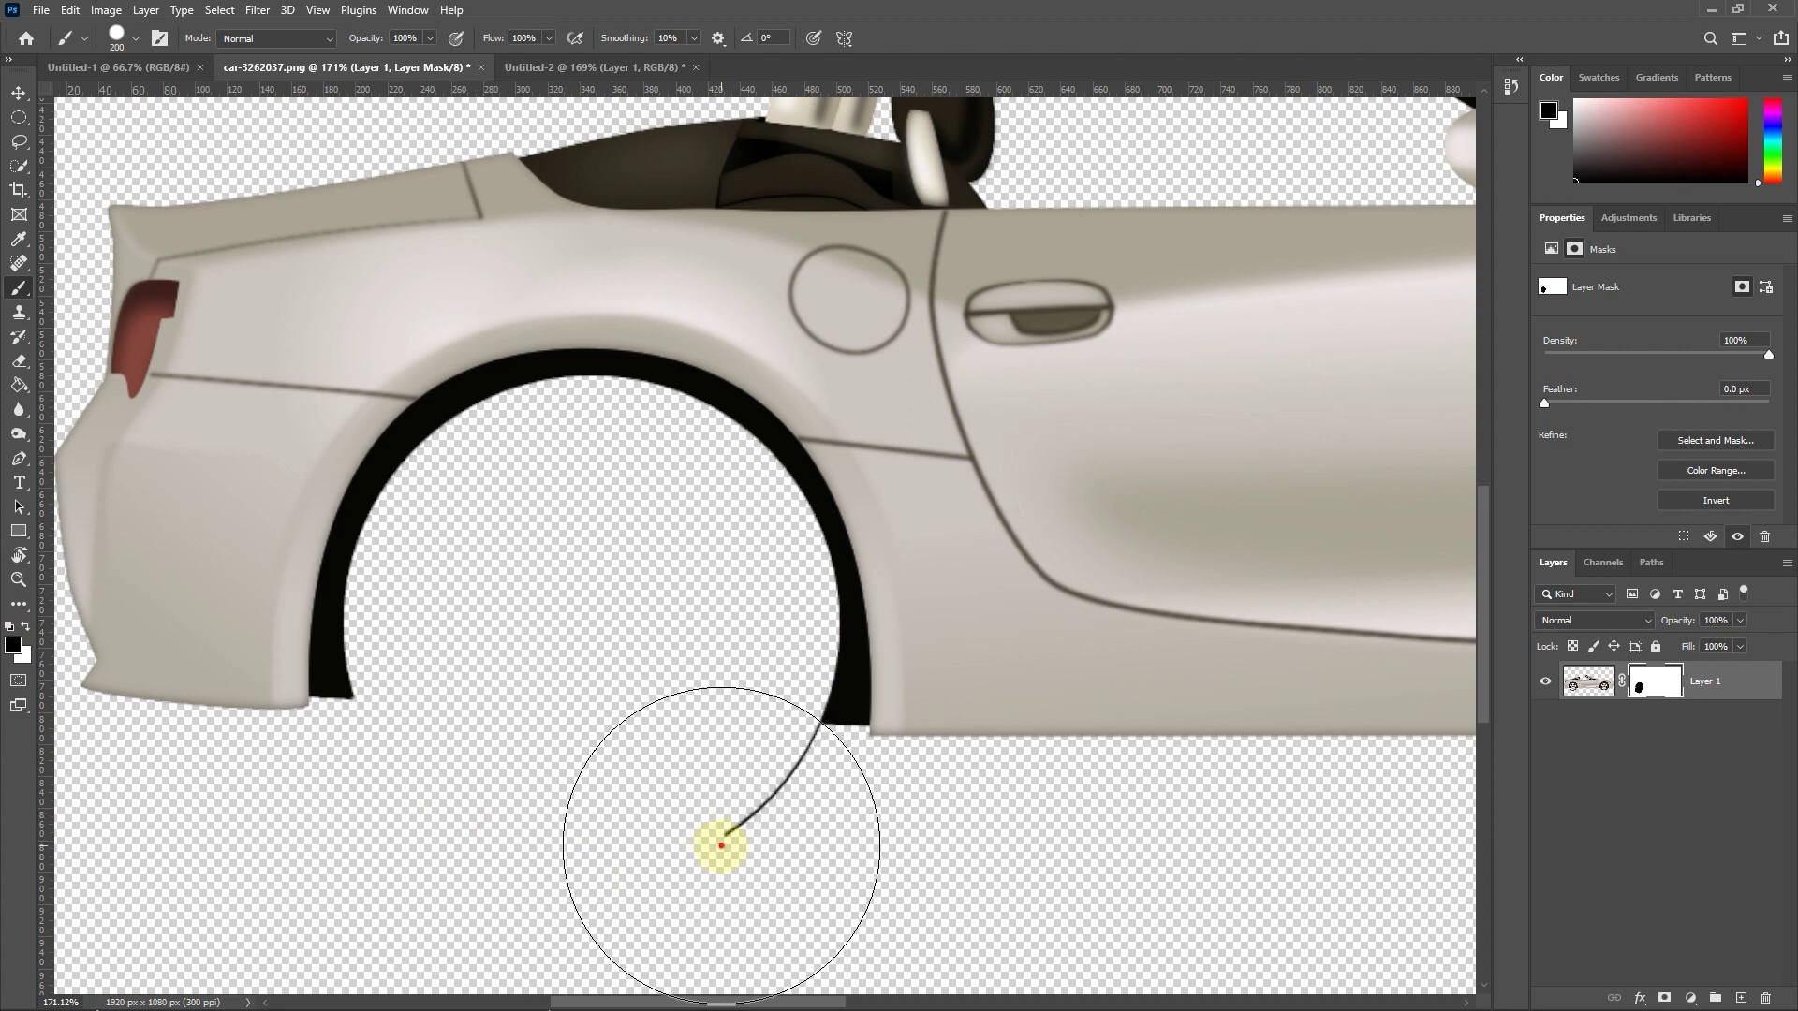
left_click(716, 840)
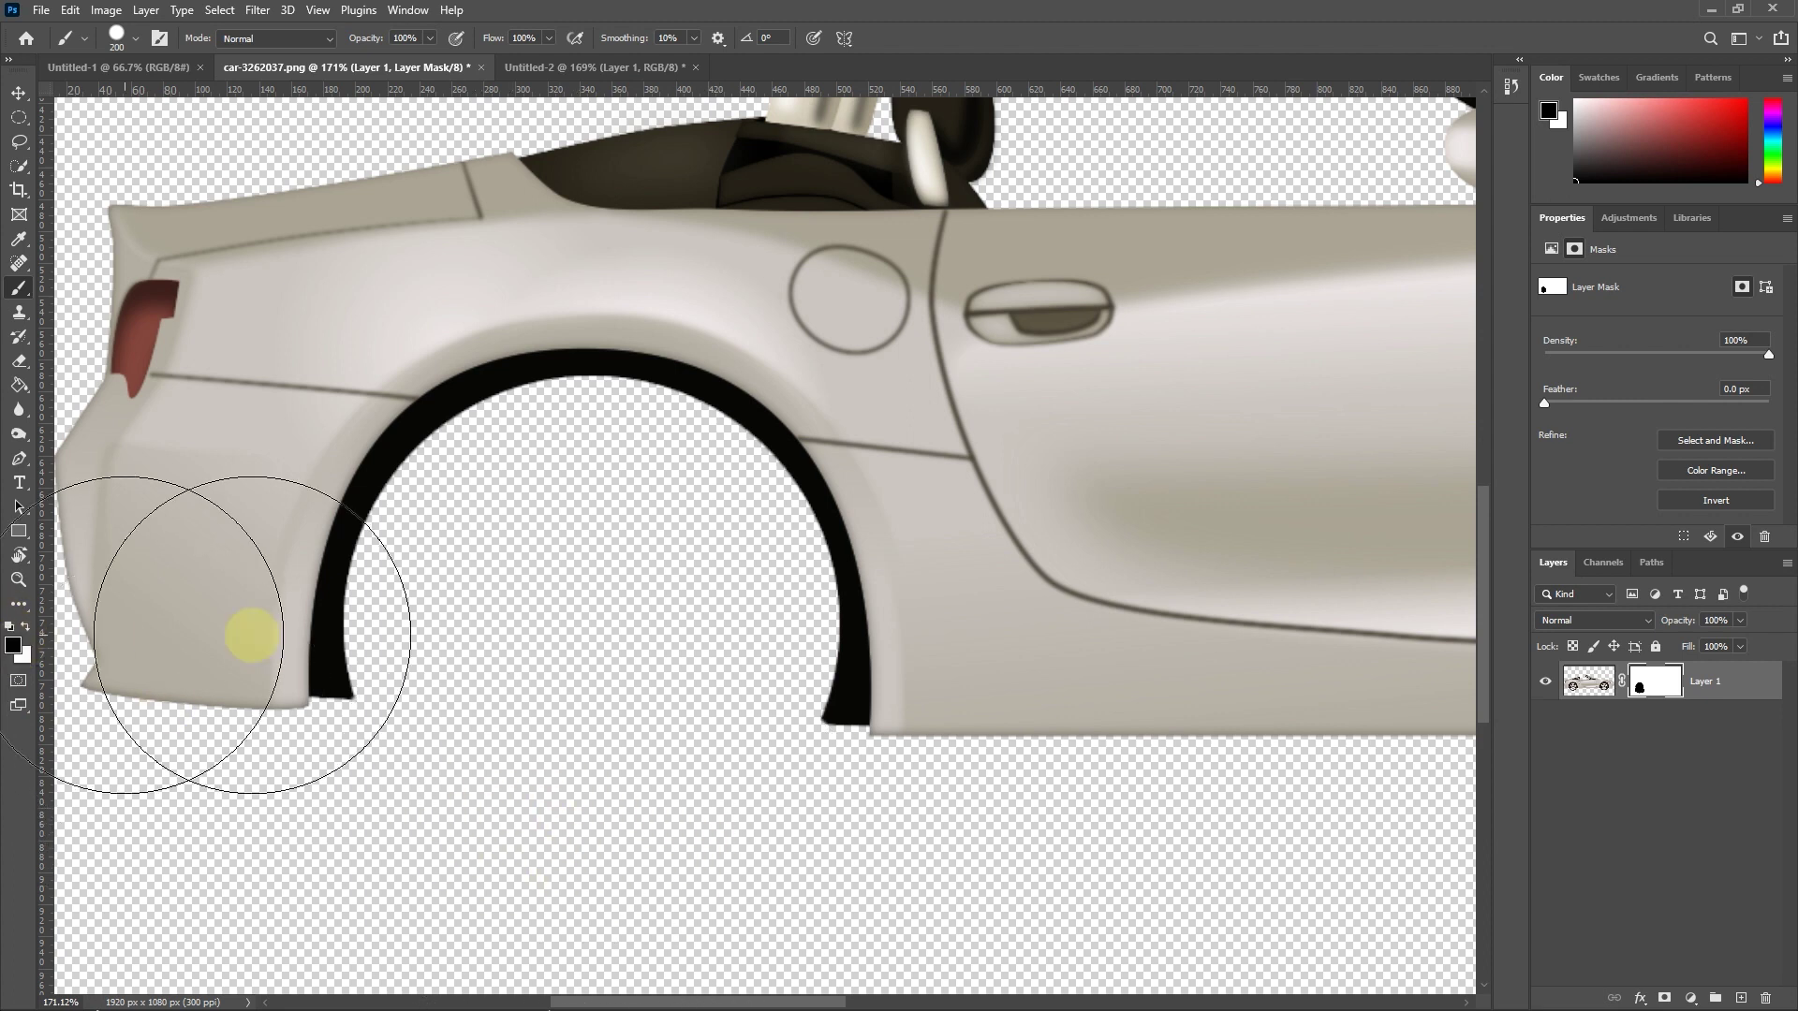
mouse_move(1060, 613)
left_mouse_down()
mouse_move(577, 602)
mouse_move(19, 543)
left_mouse_up()
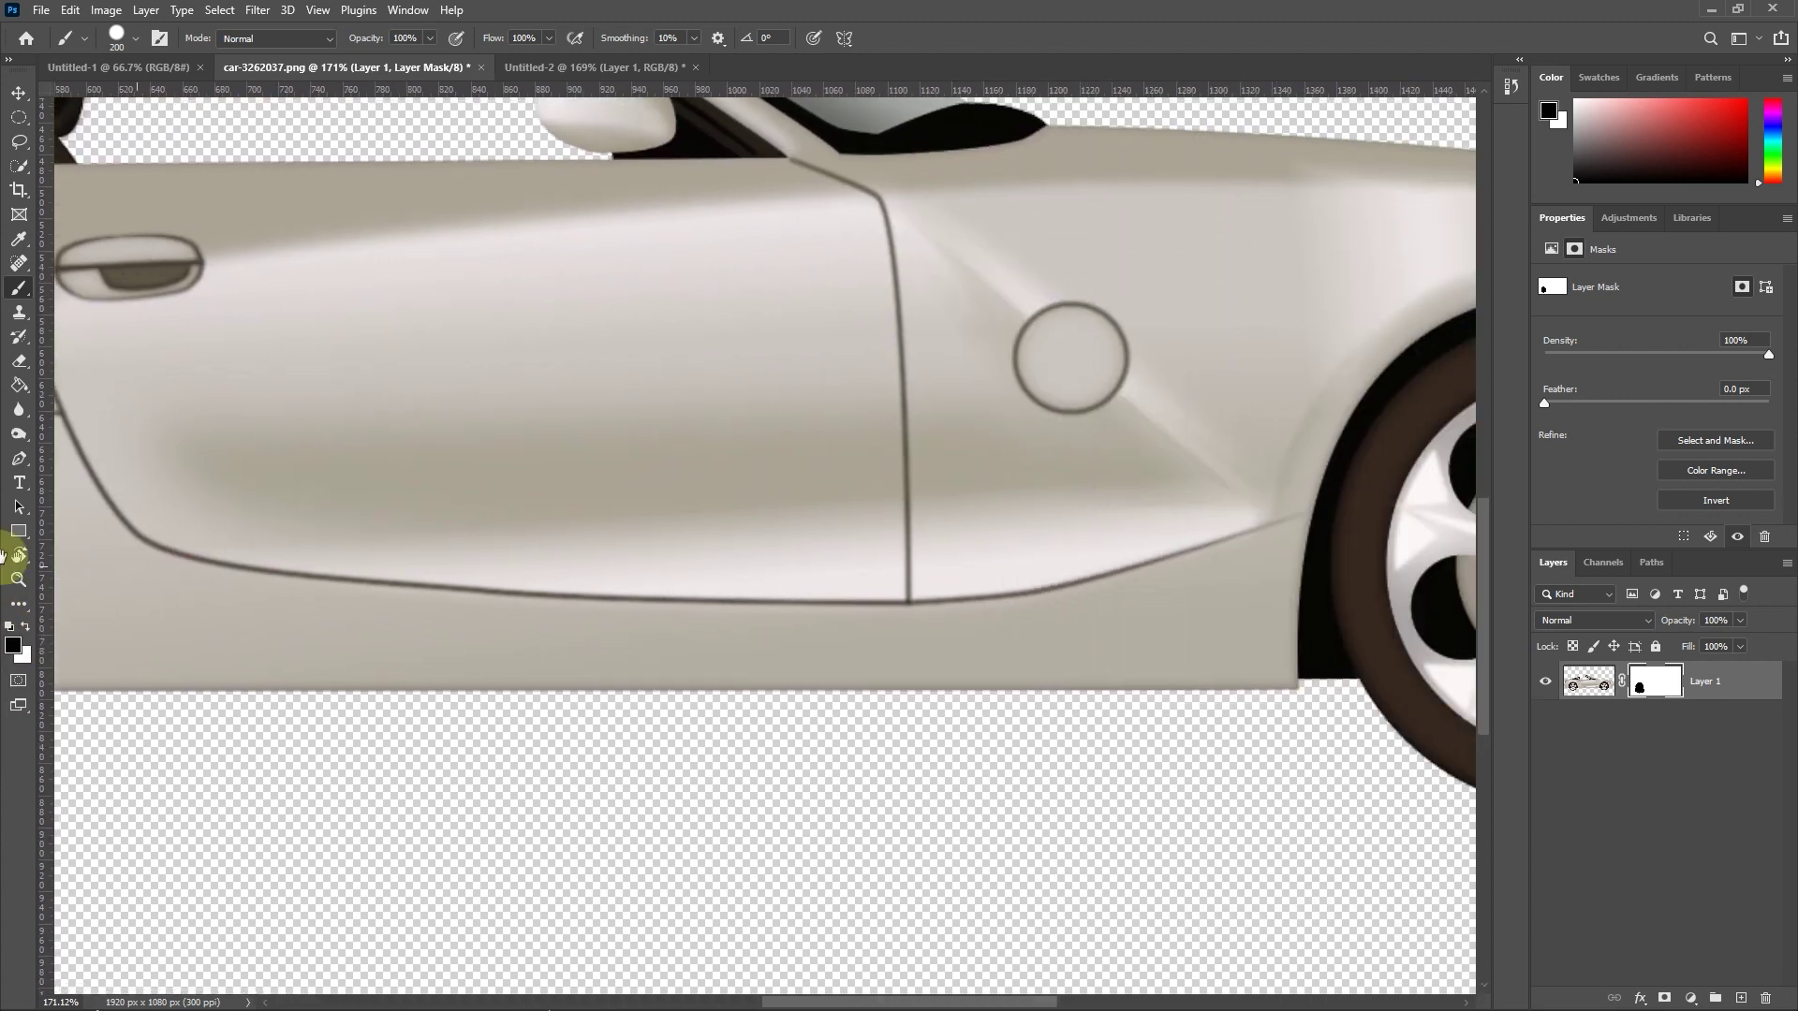
Step: Paint black with a smaller brush over the front wheel and its leftover tire ring
left_click_drag(1473, 674, 750, 674)
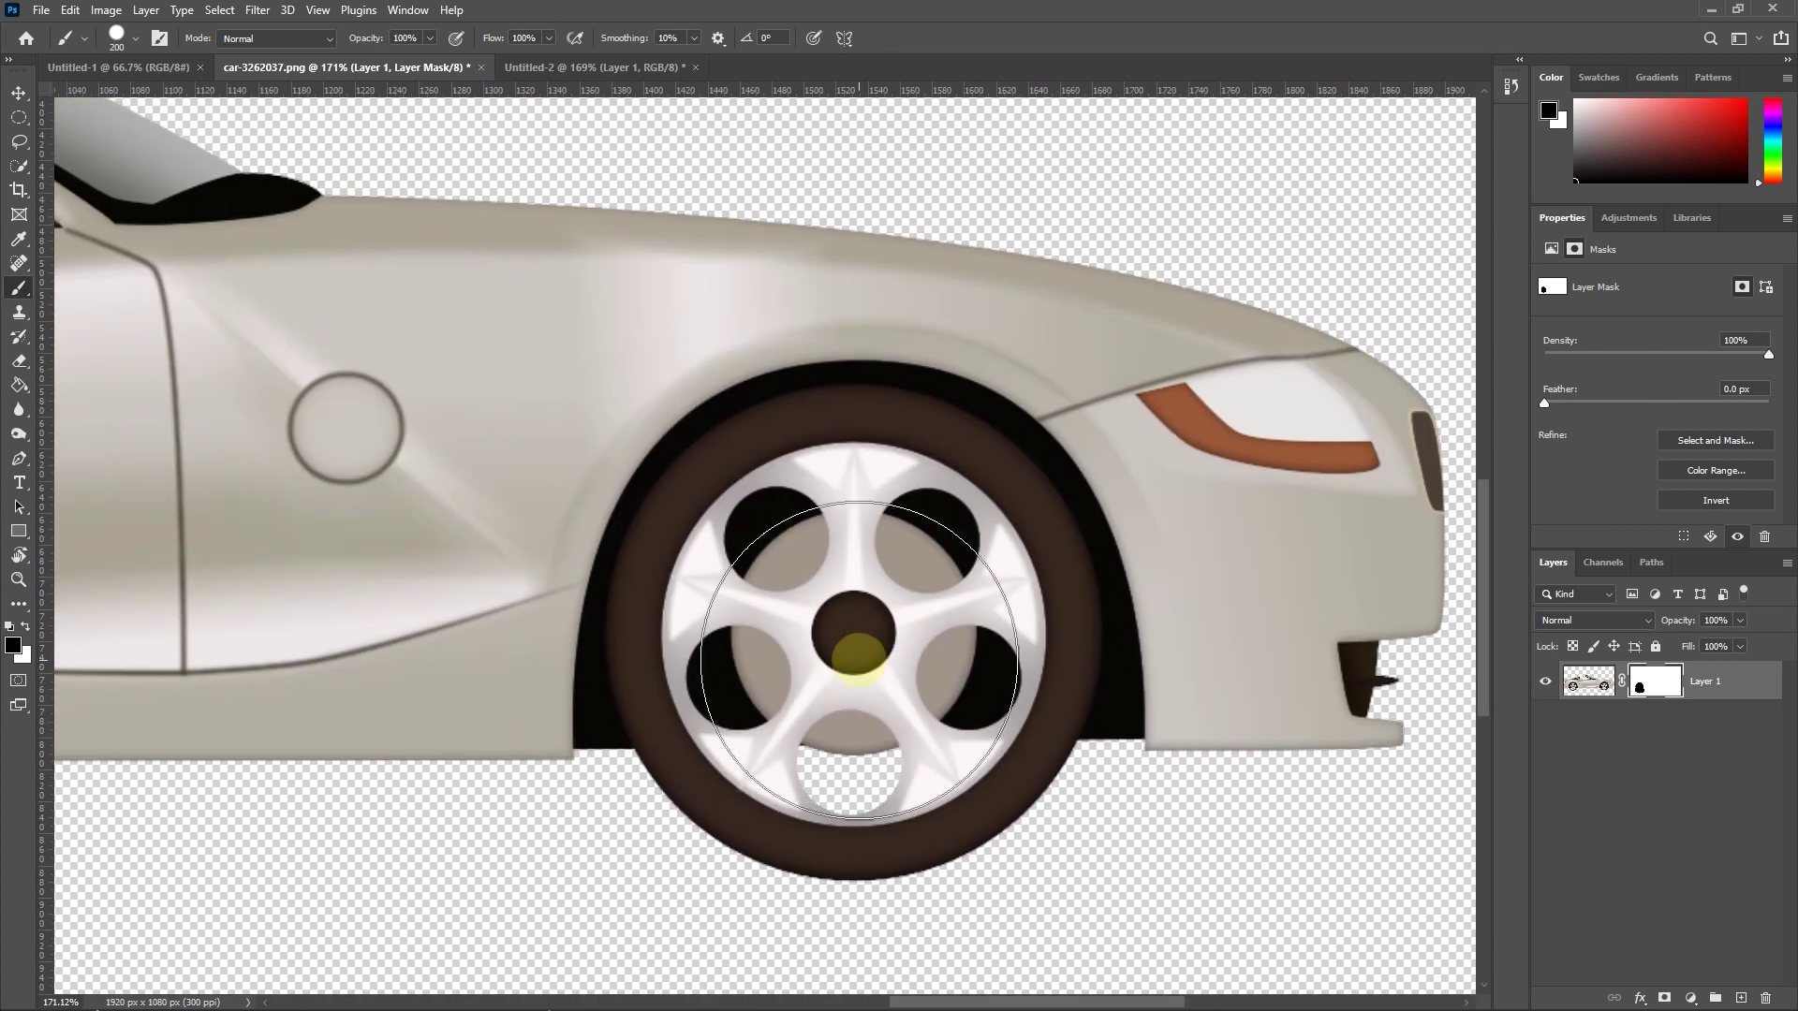
key("p")
left_click(18, 287)
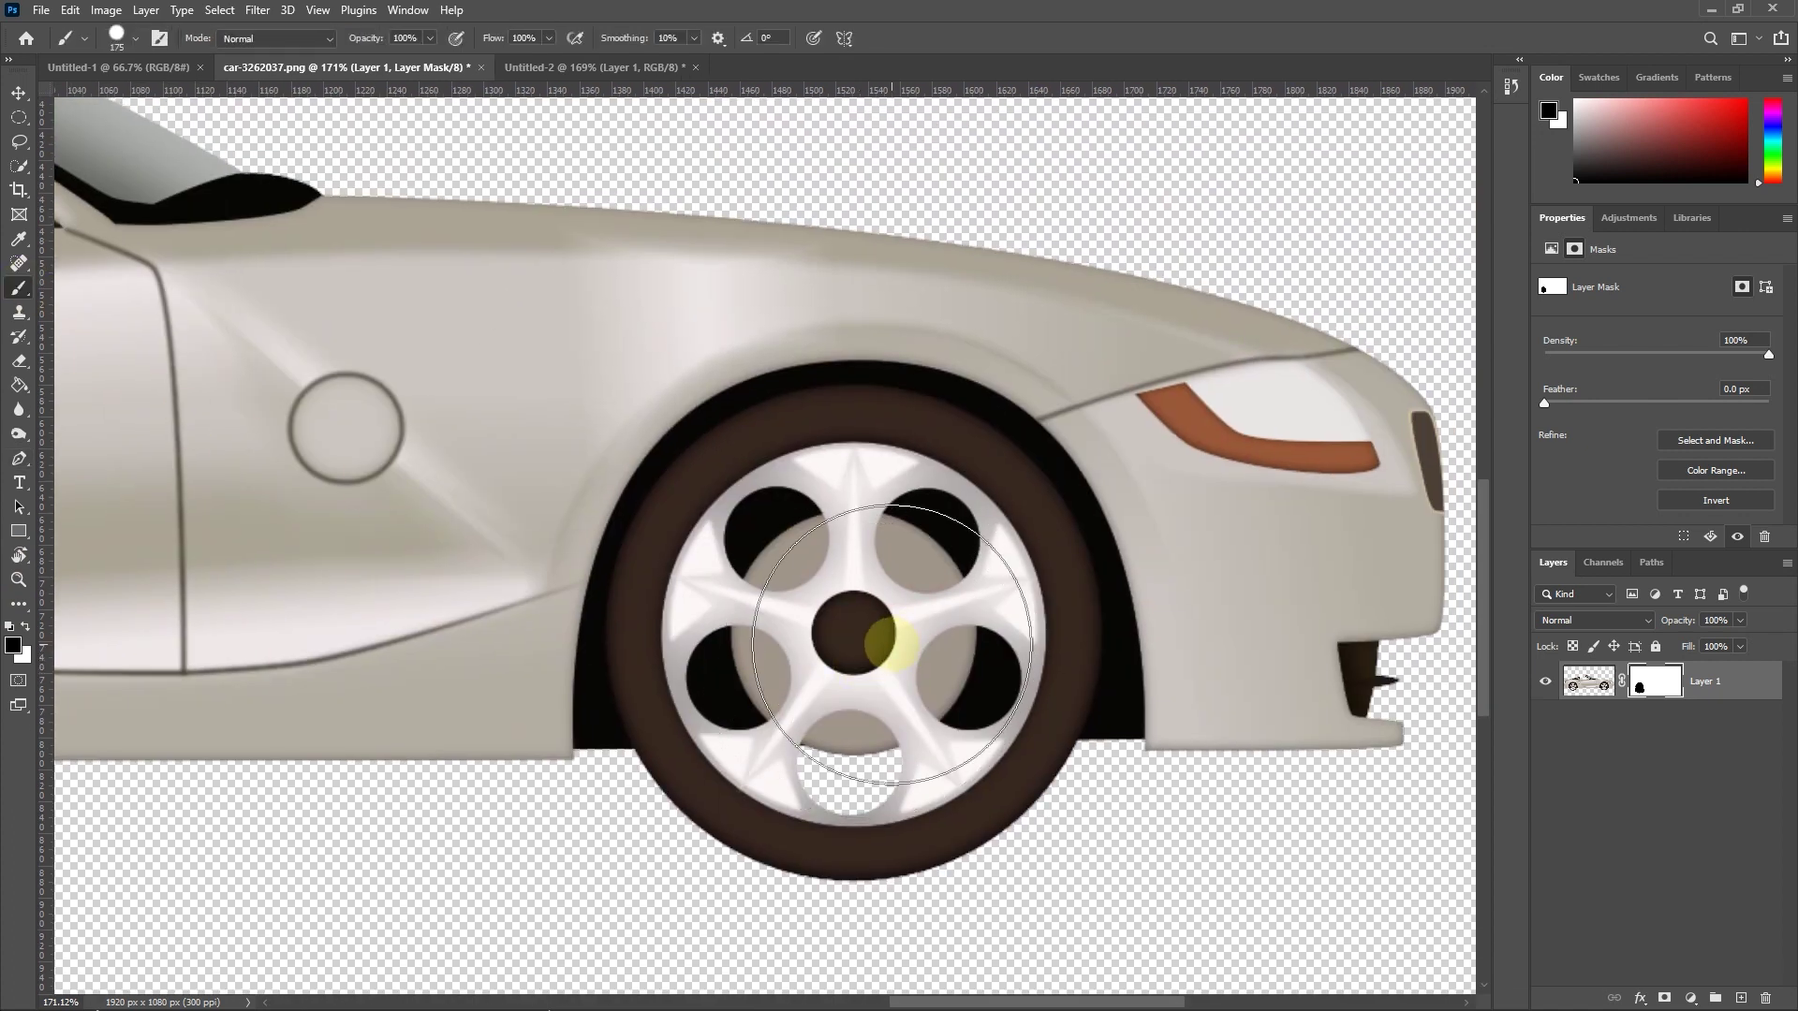
key("bracketleft")
left_click(21, 633)
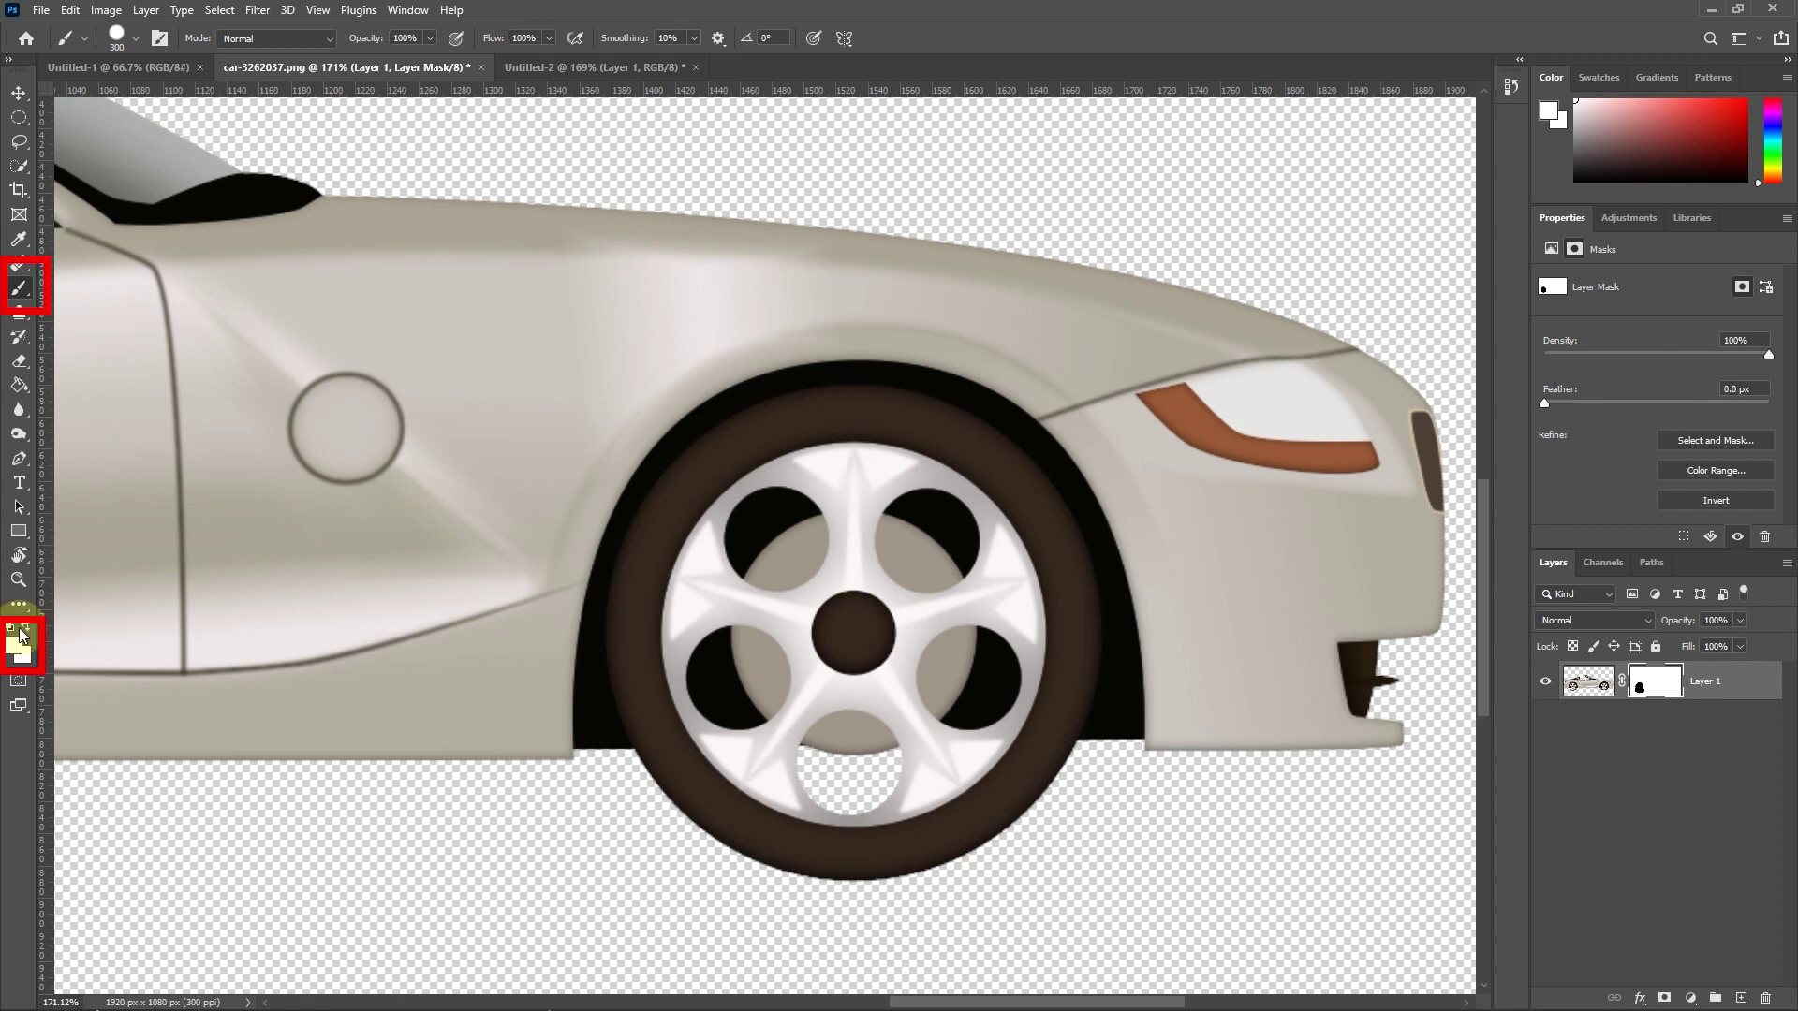
left_click(29, 628)
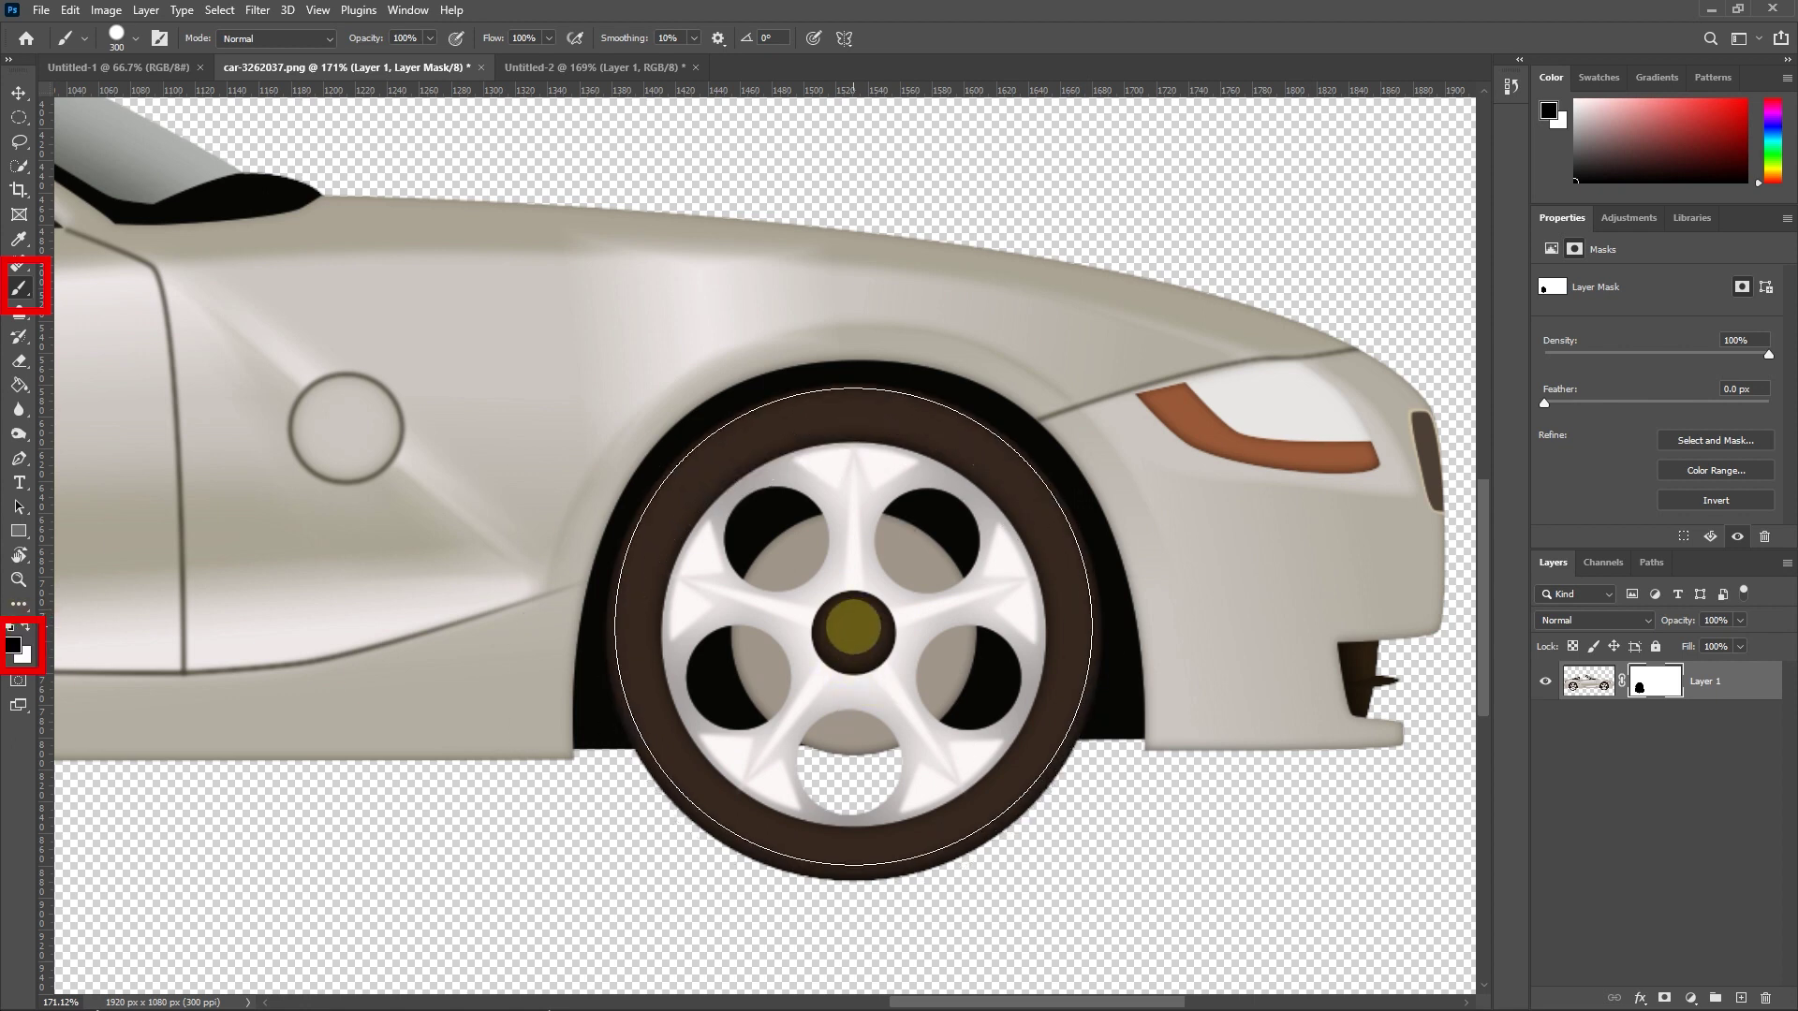
left_click(852, 627)
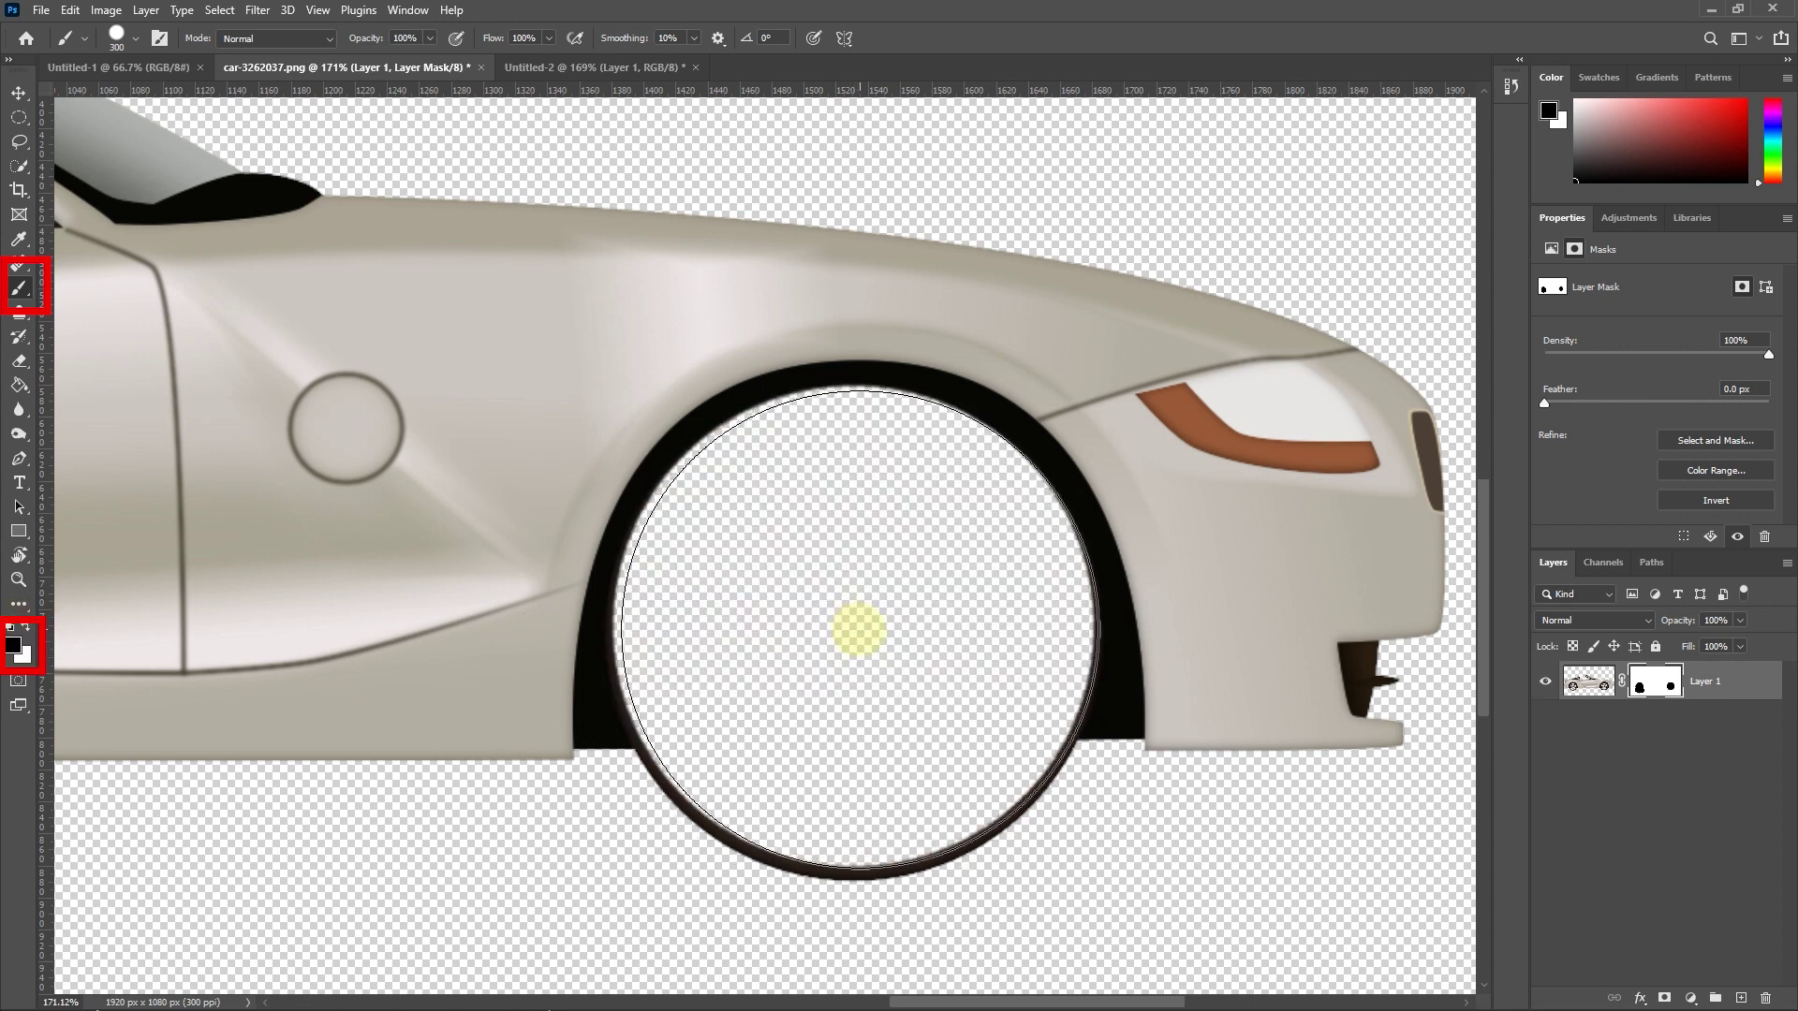
mouse_move(839, 767)
left_mouse_down()
mouse_move(883, 879)
mouse_move(830, 887)
left_mouse_up()
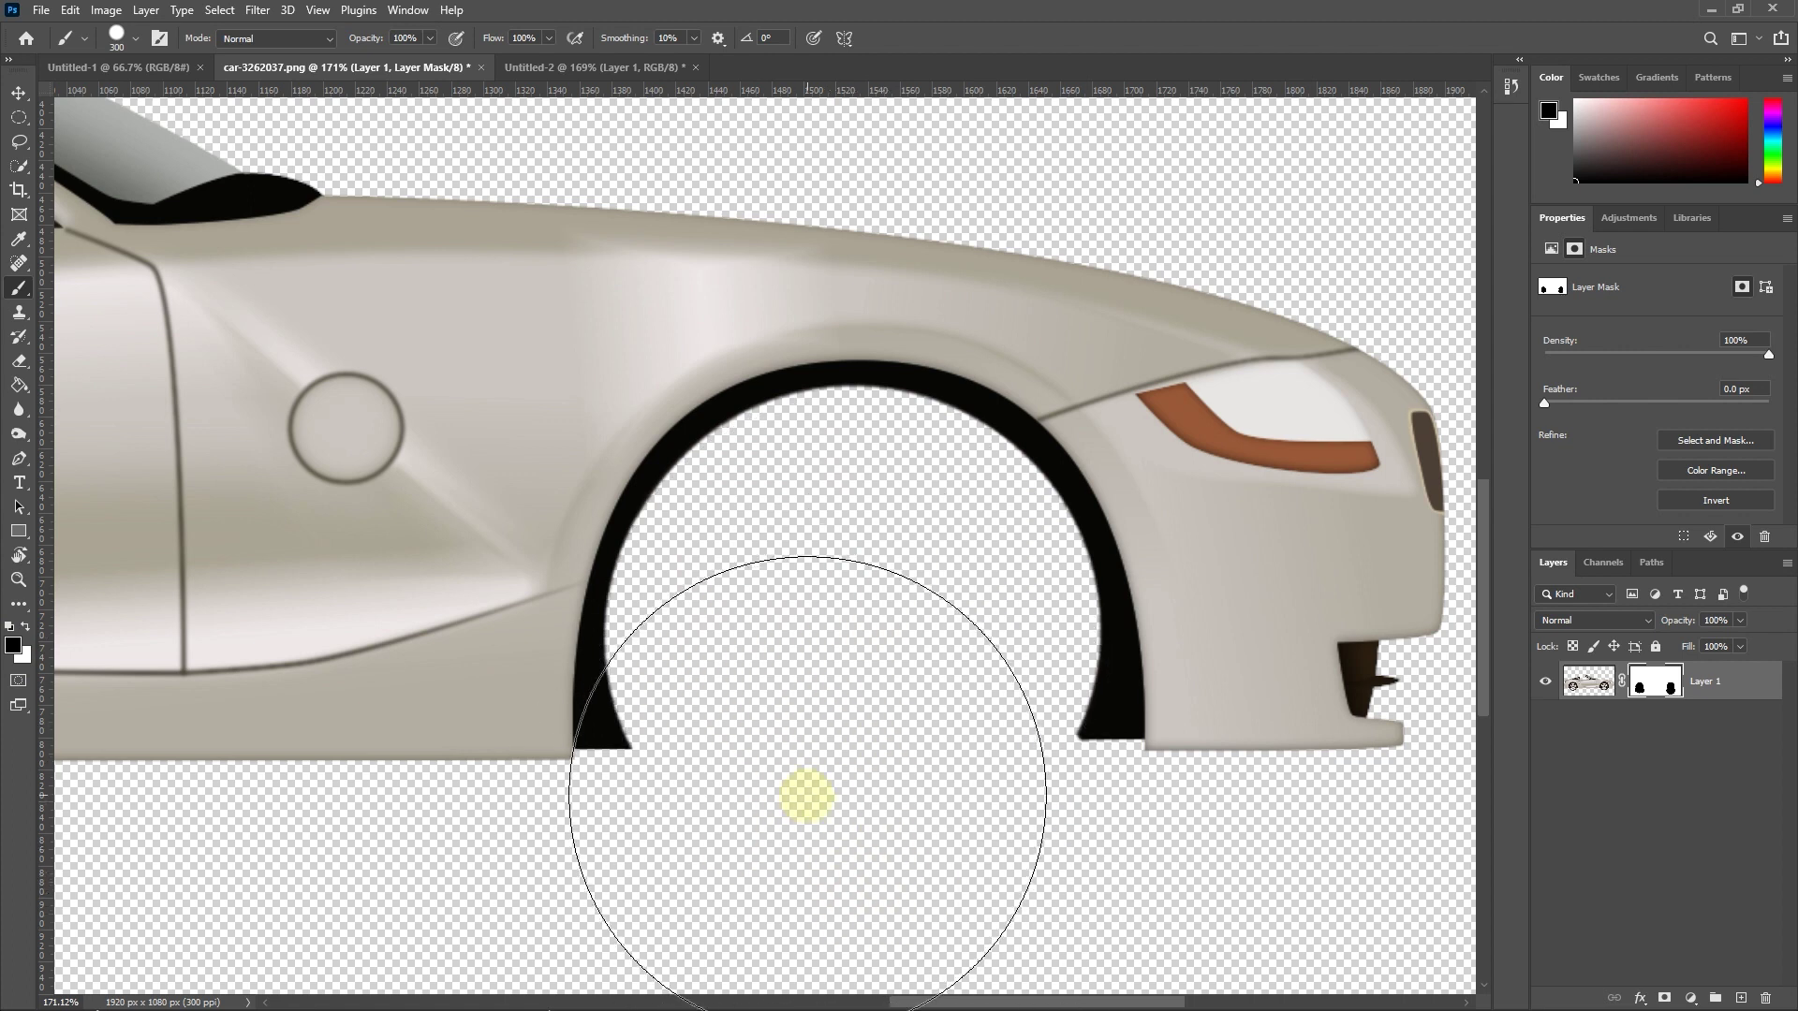
scroll(807, 755, "down", 6)
left_click_drag(464, 688, 623, 693)
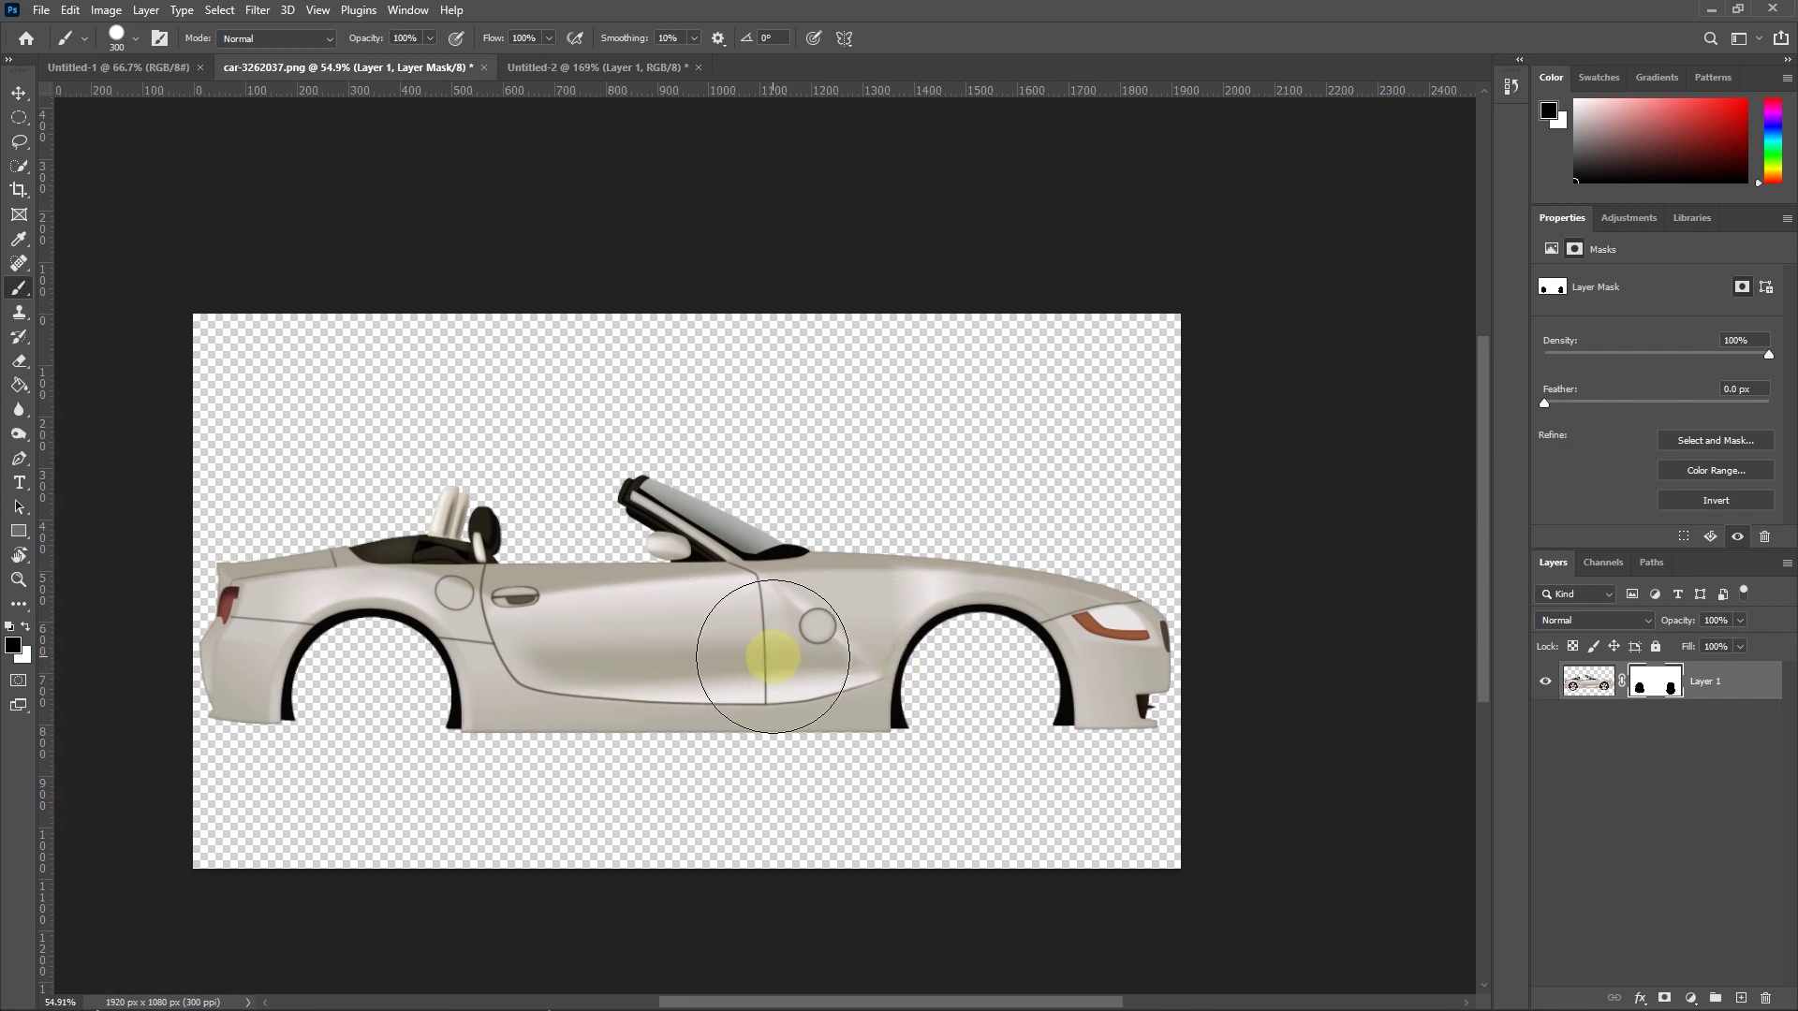
Step: Export the wheel-less car via Save for Web (Legacy) as a transparent PNG-24 named car
left_click(41, 9)
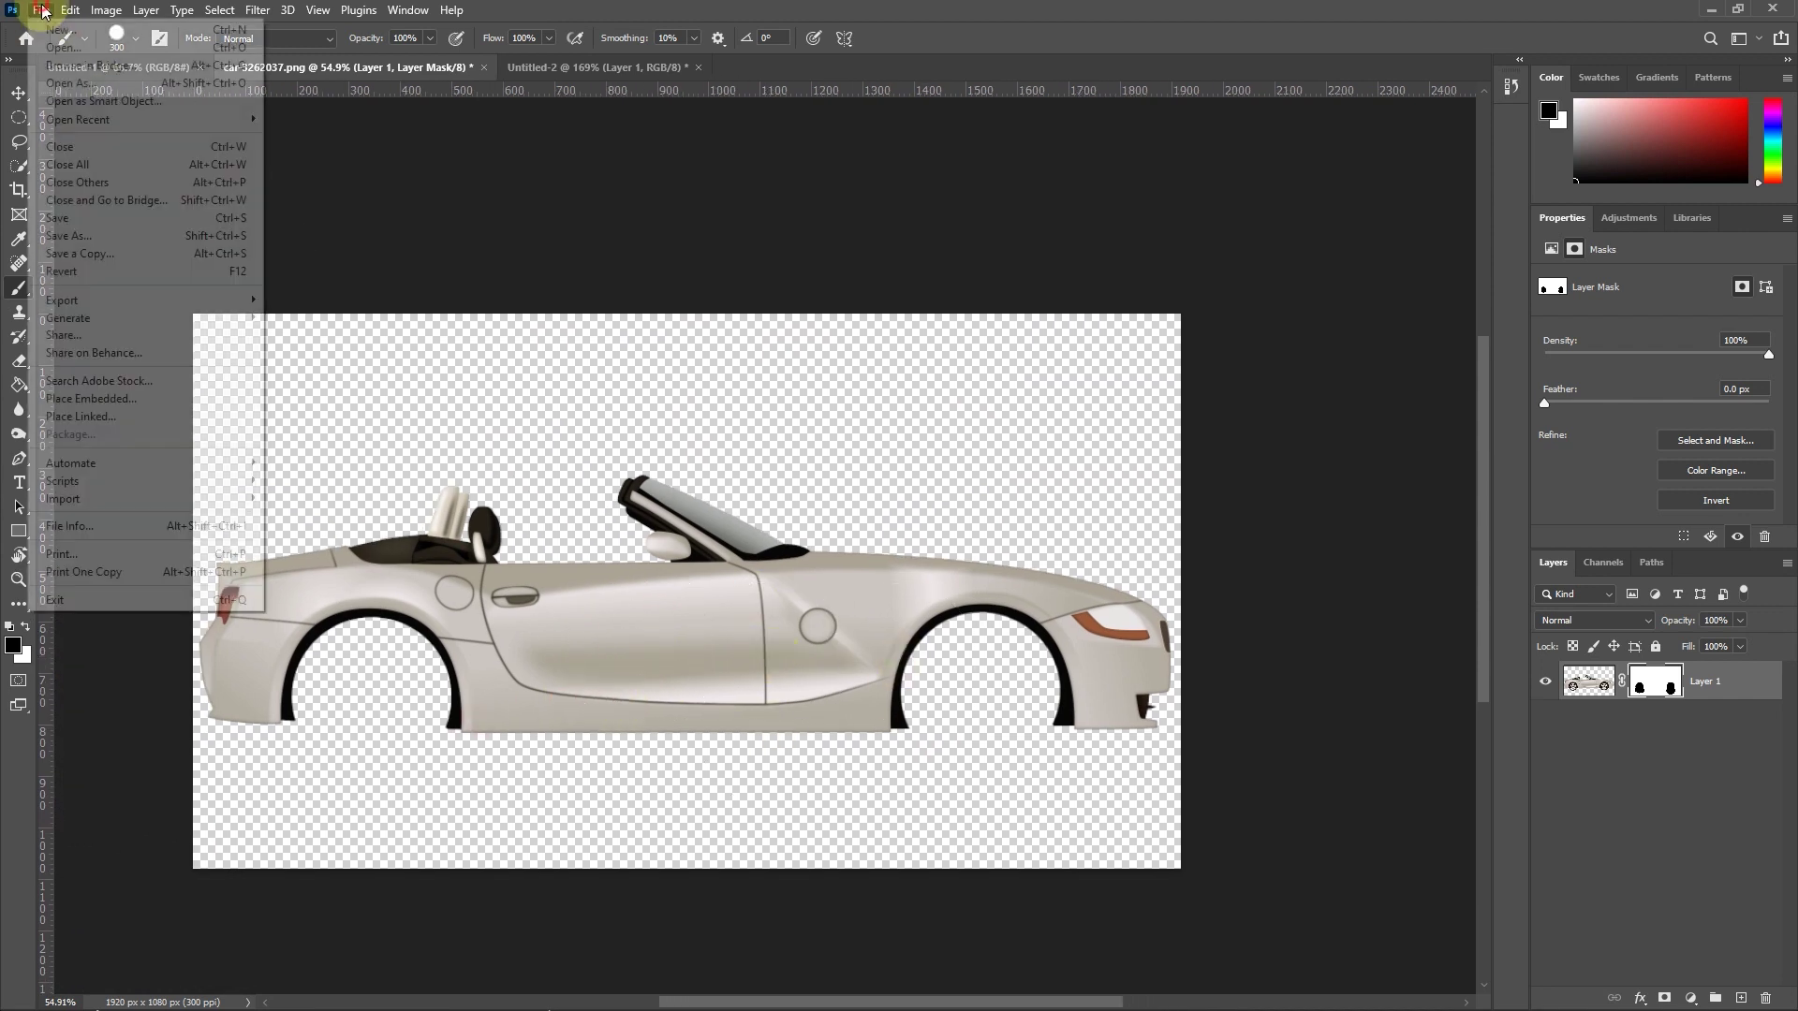
mouse_move(132, 300)
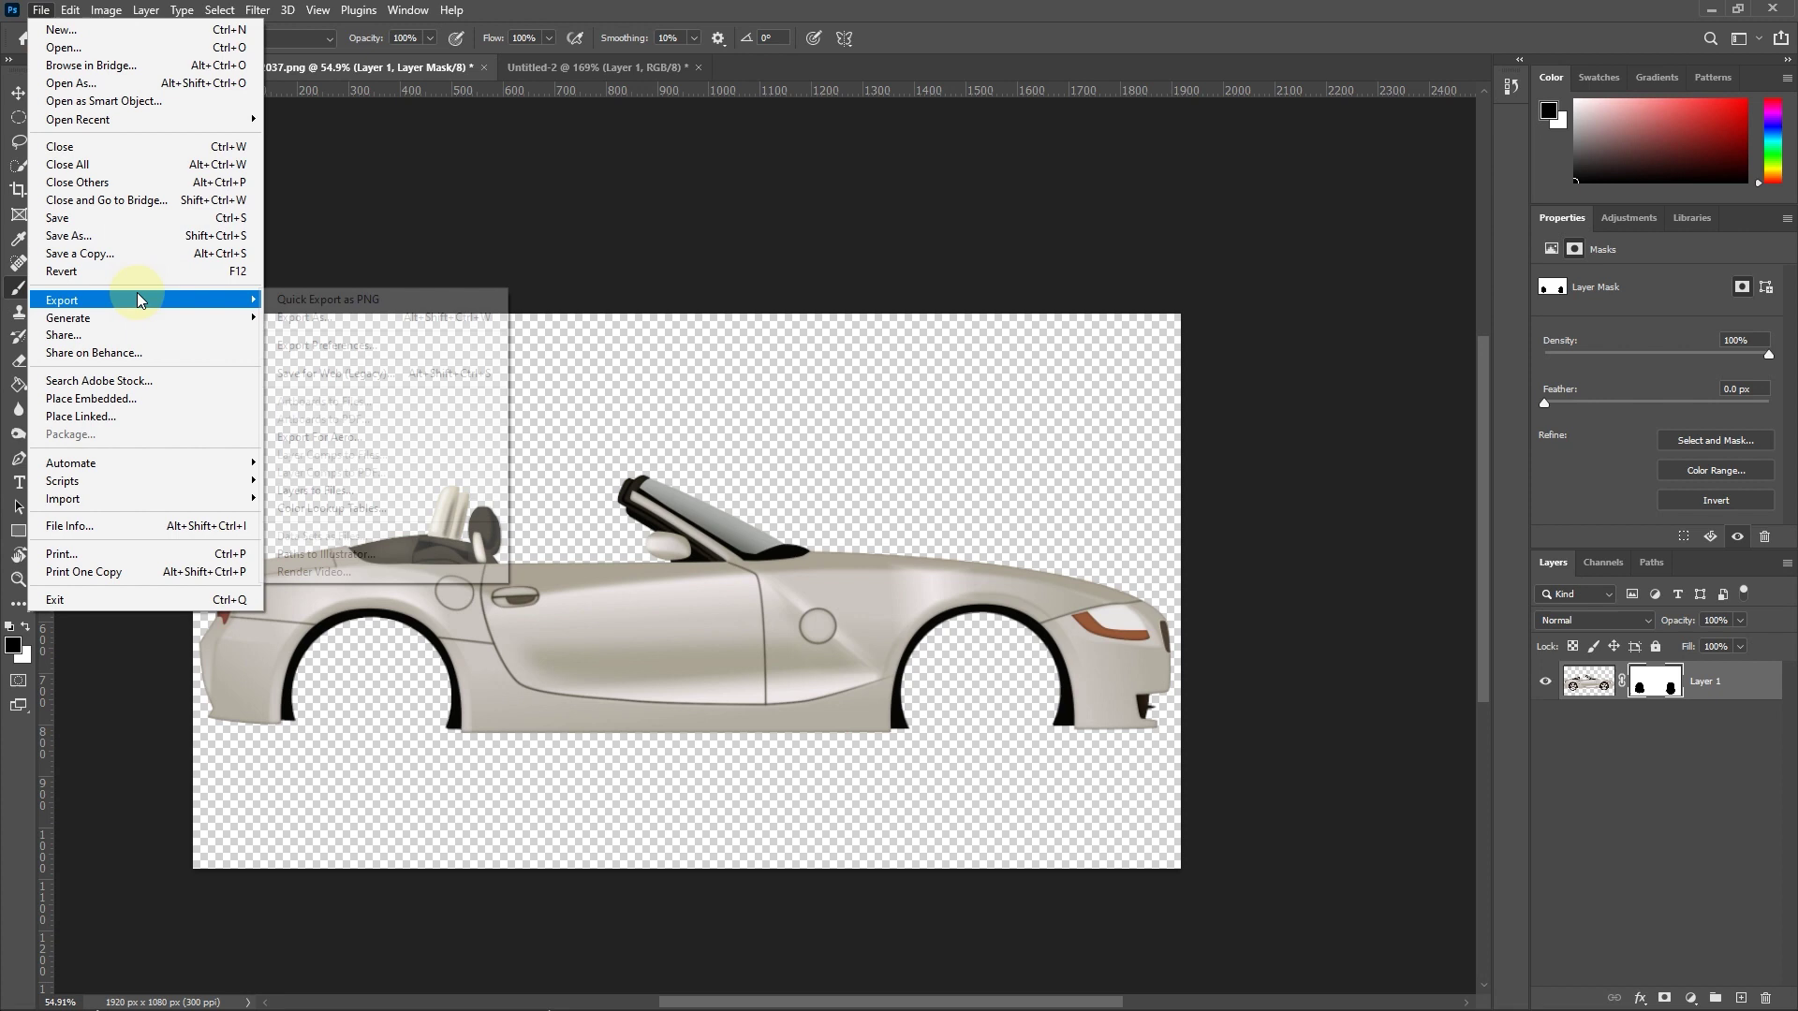
left_click(351, 378)
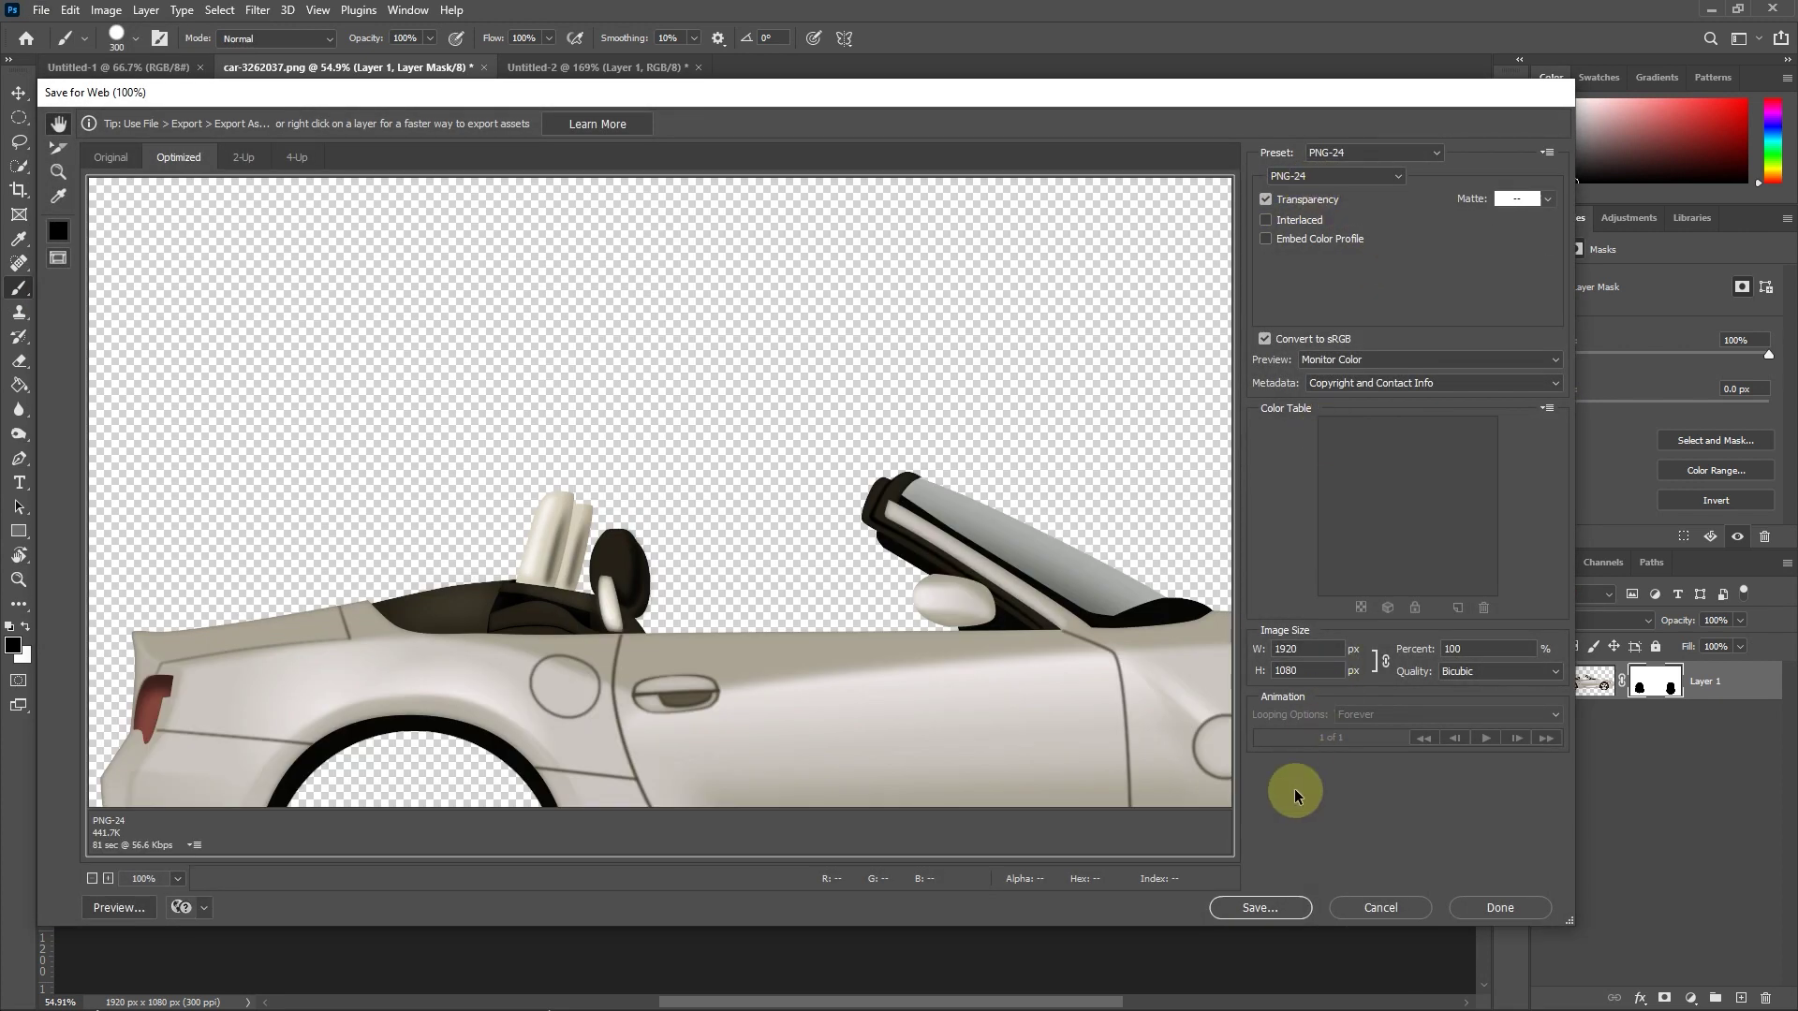
left_click(1249, 908)
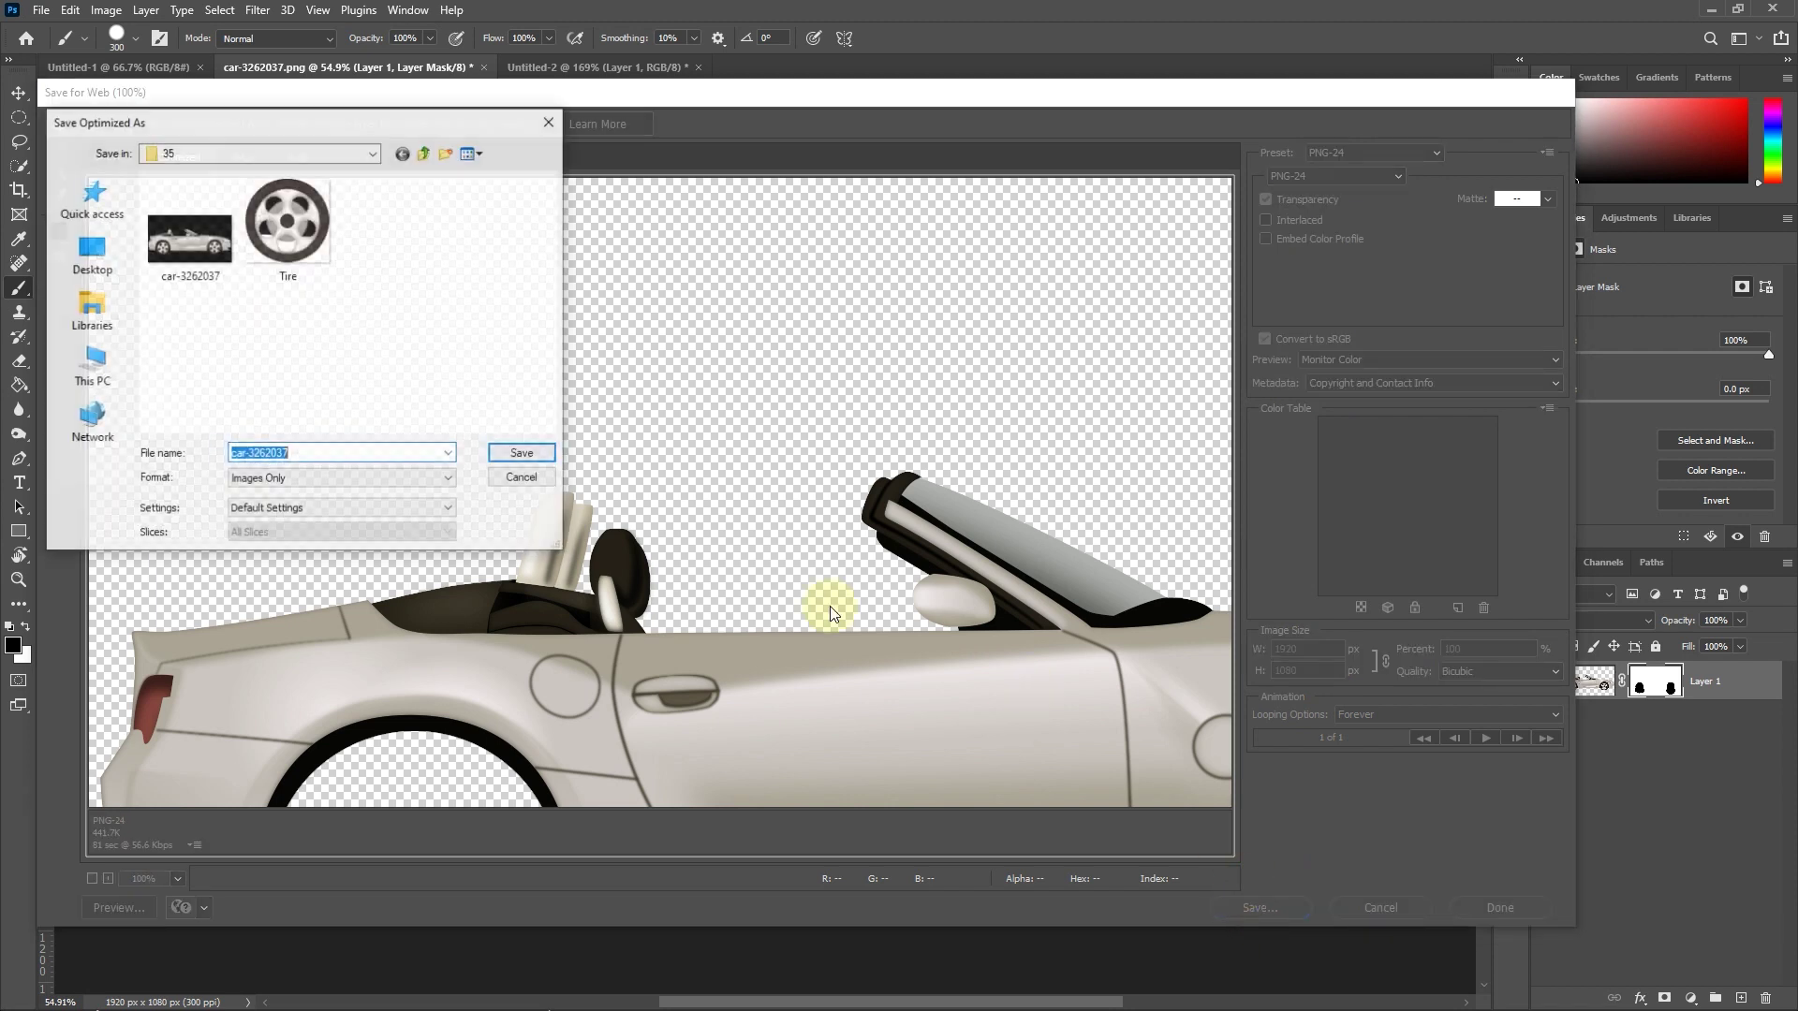
type("car")
left_click(524, 454)
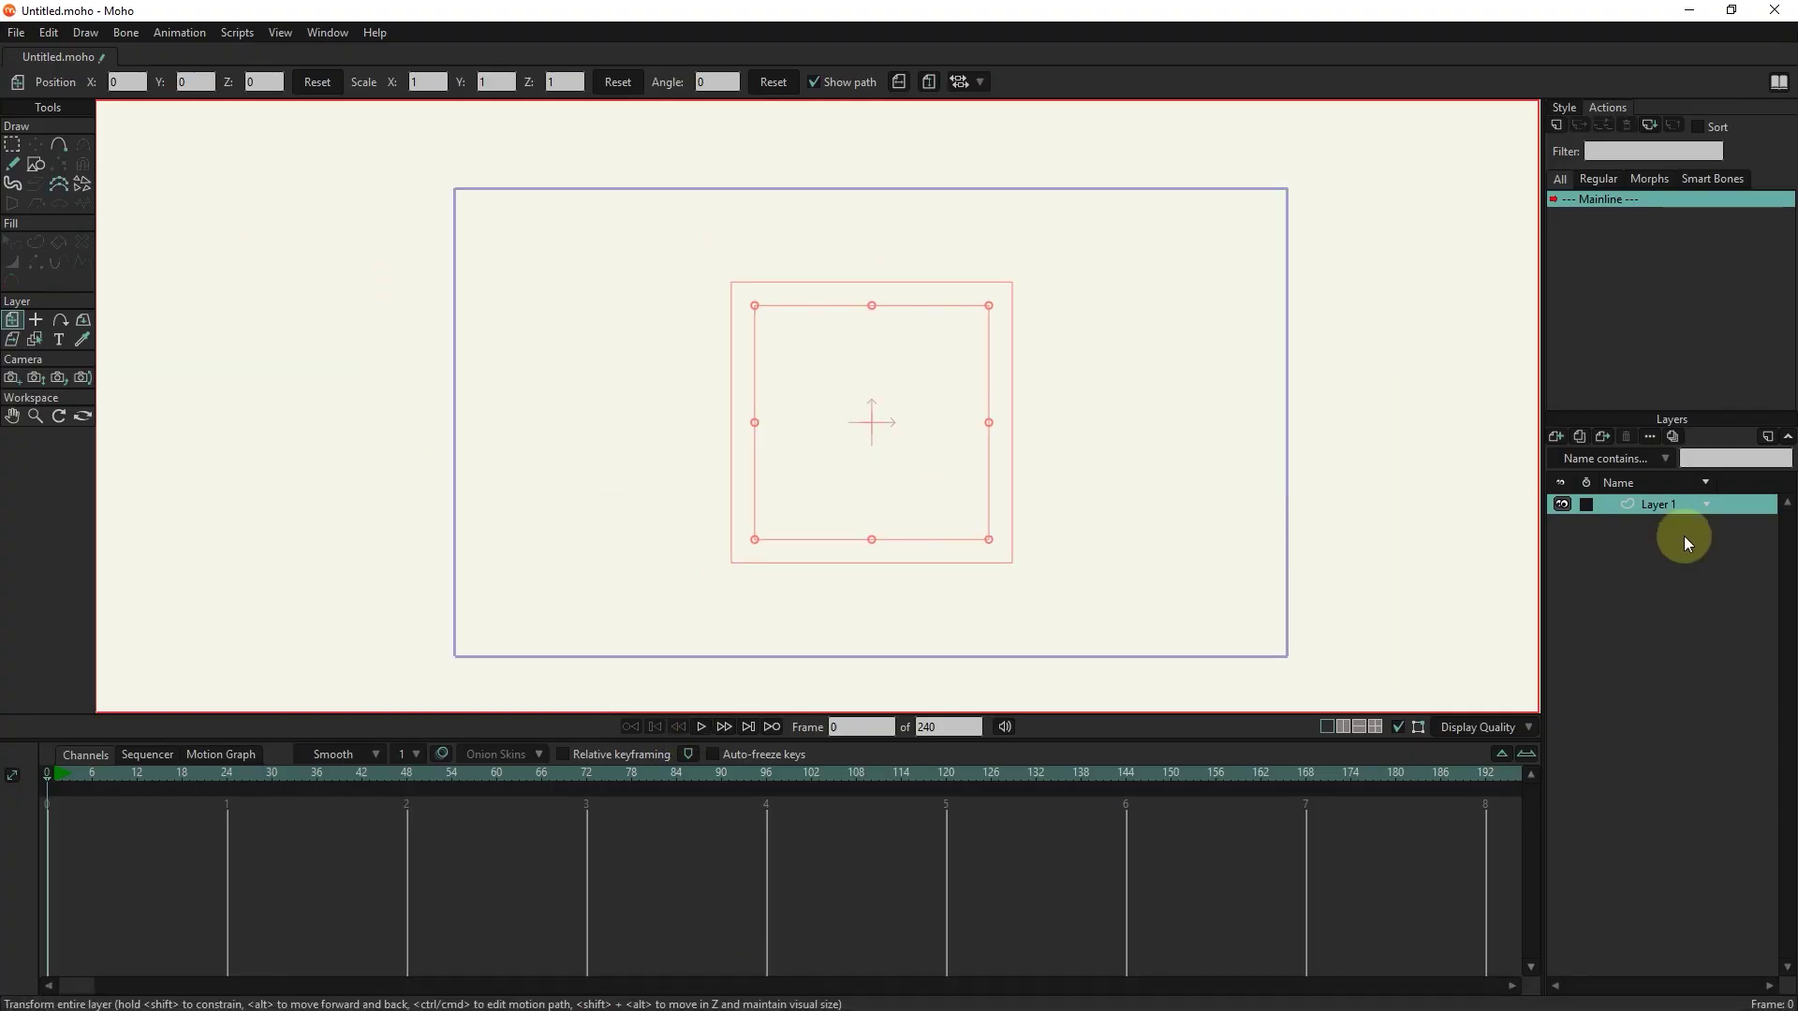
Step: Import Tire.png as a new image layer and set an Angle keyframe at frame 1
left_click(1556, 440)
left_click(1575, 473)
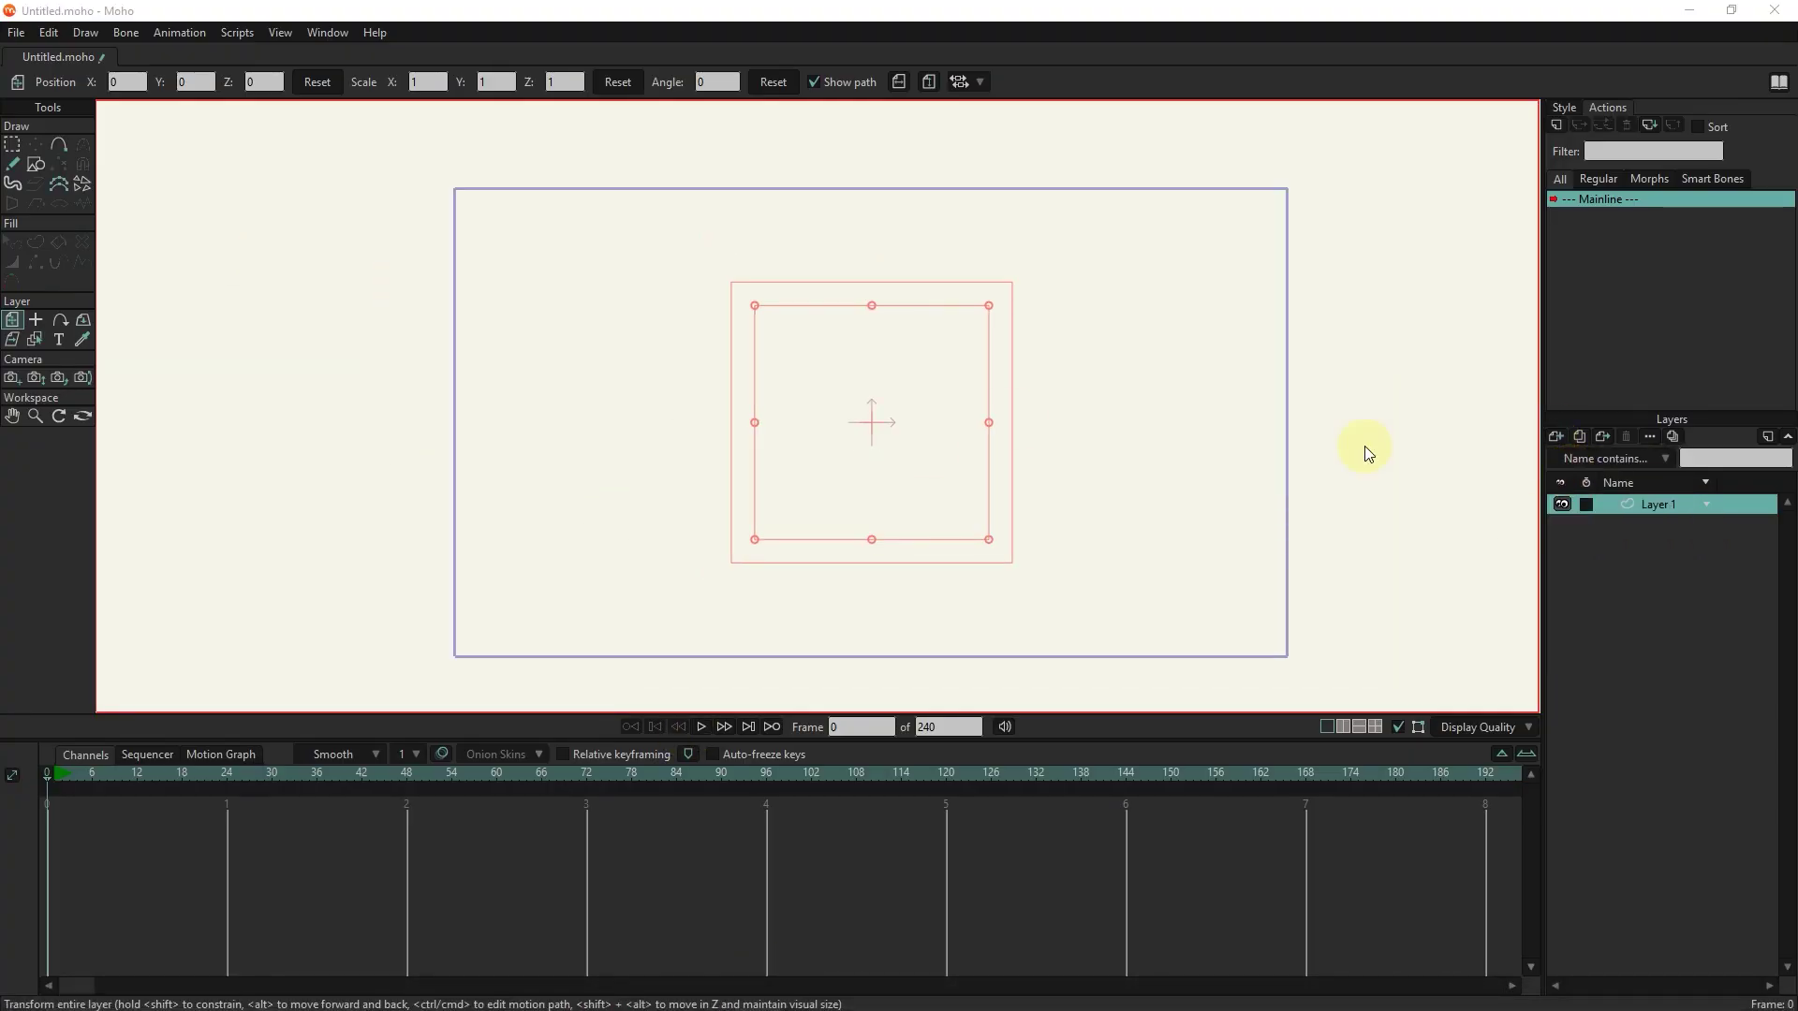
left_click(421, 223)
left_click(739, 497)
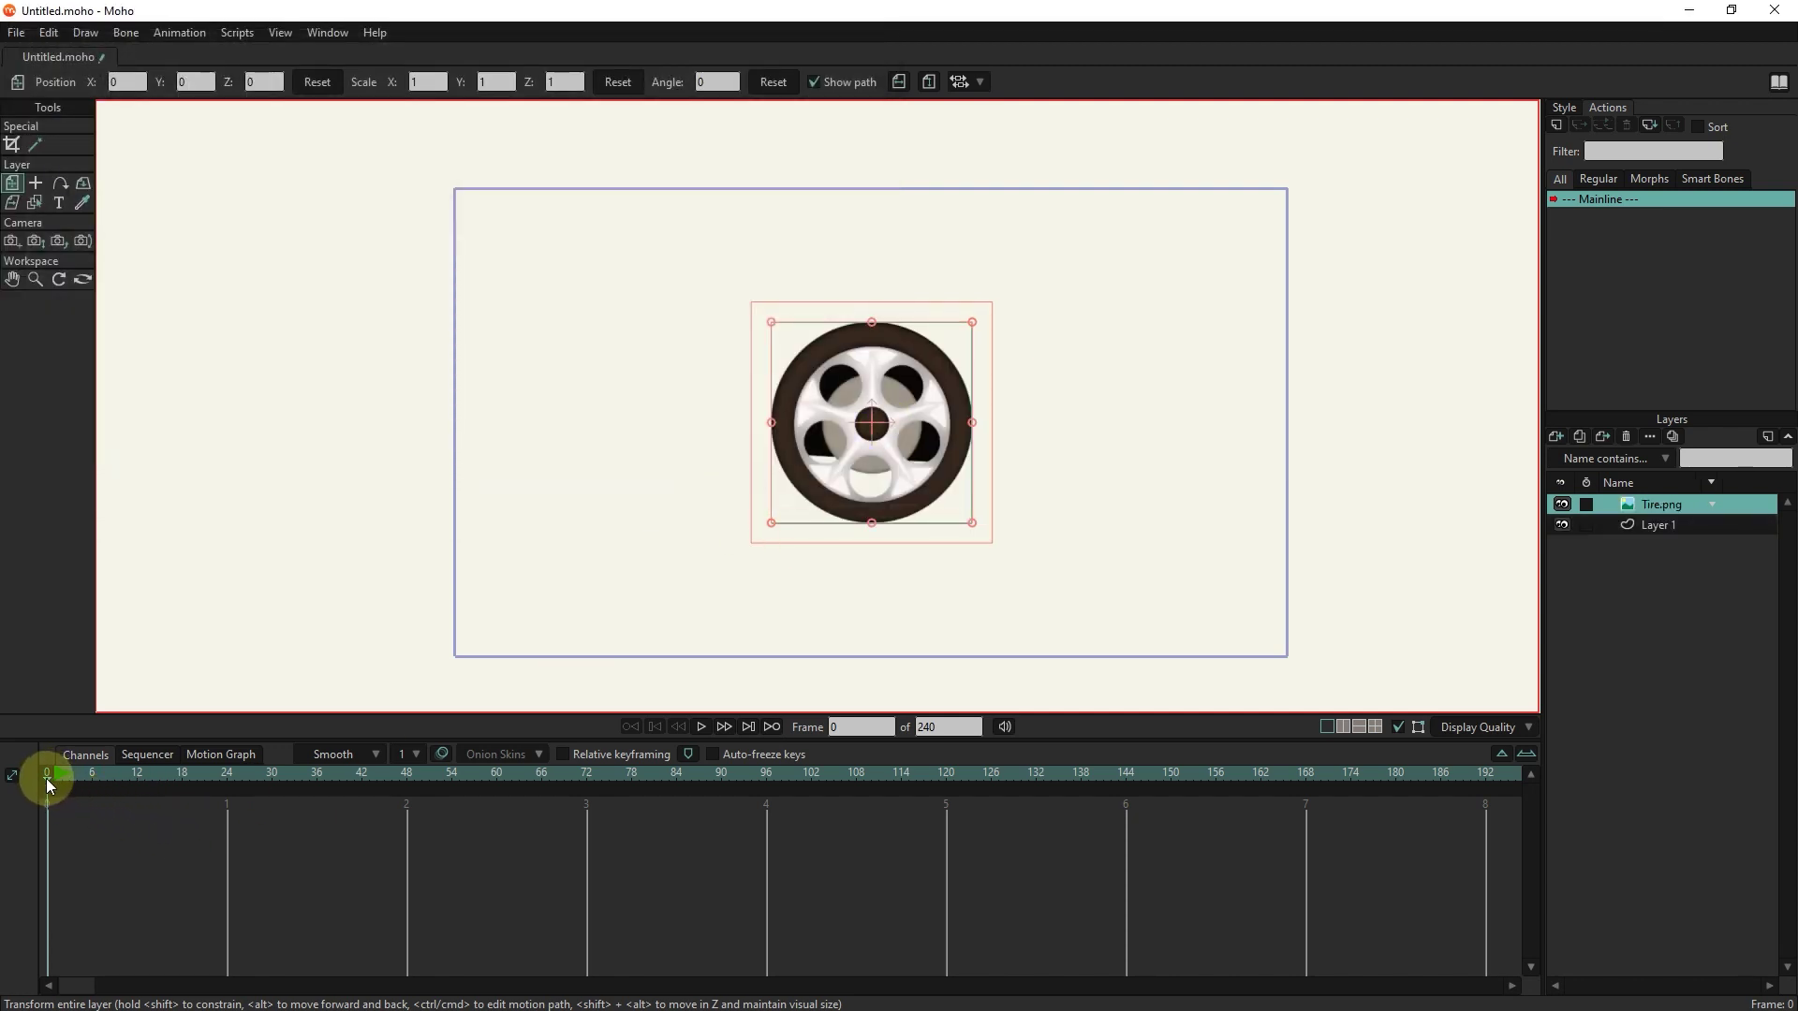
left_click_drag(47, 778, 54, 778)
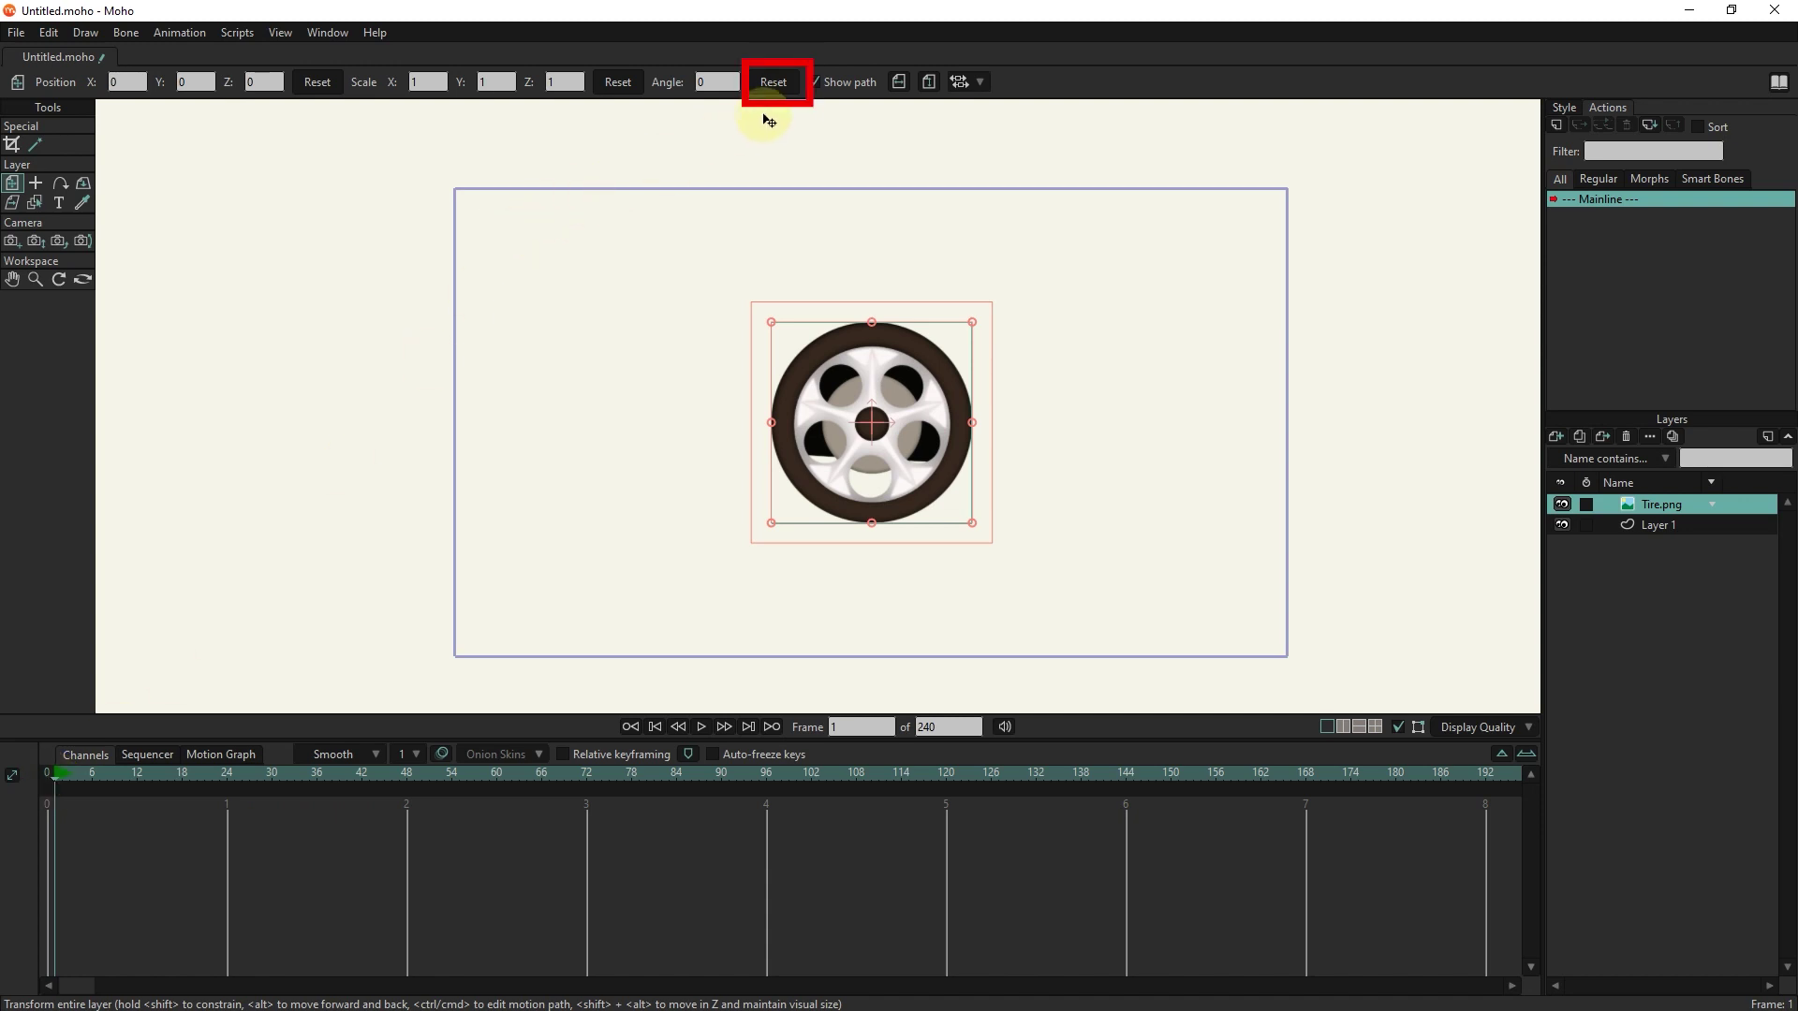
left_click(774, 82)
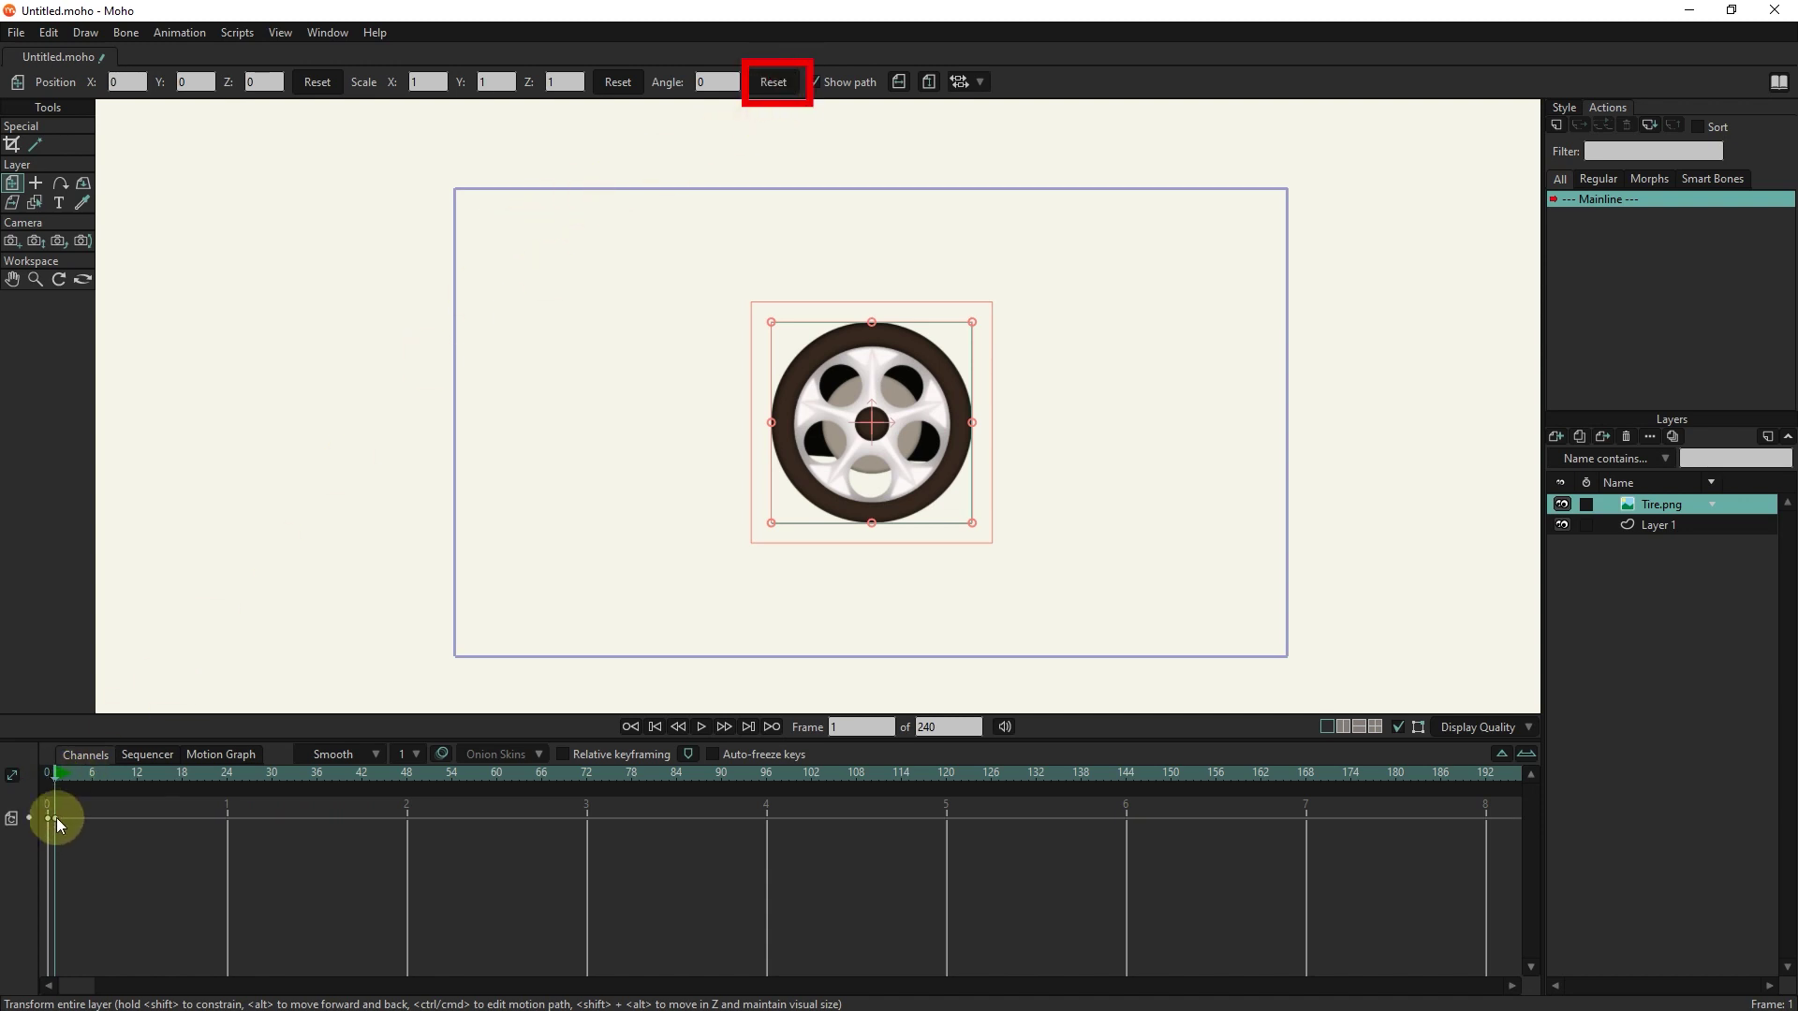
Step: Set the tire's Angle to -360 at frame 24 and scrub to preview the spin
left_click(1526, 754)
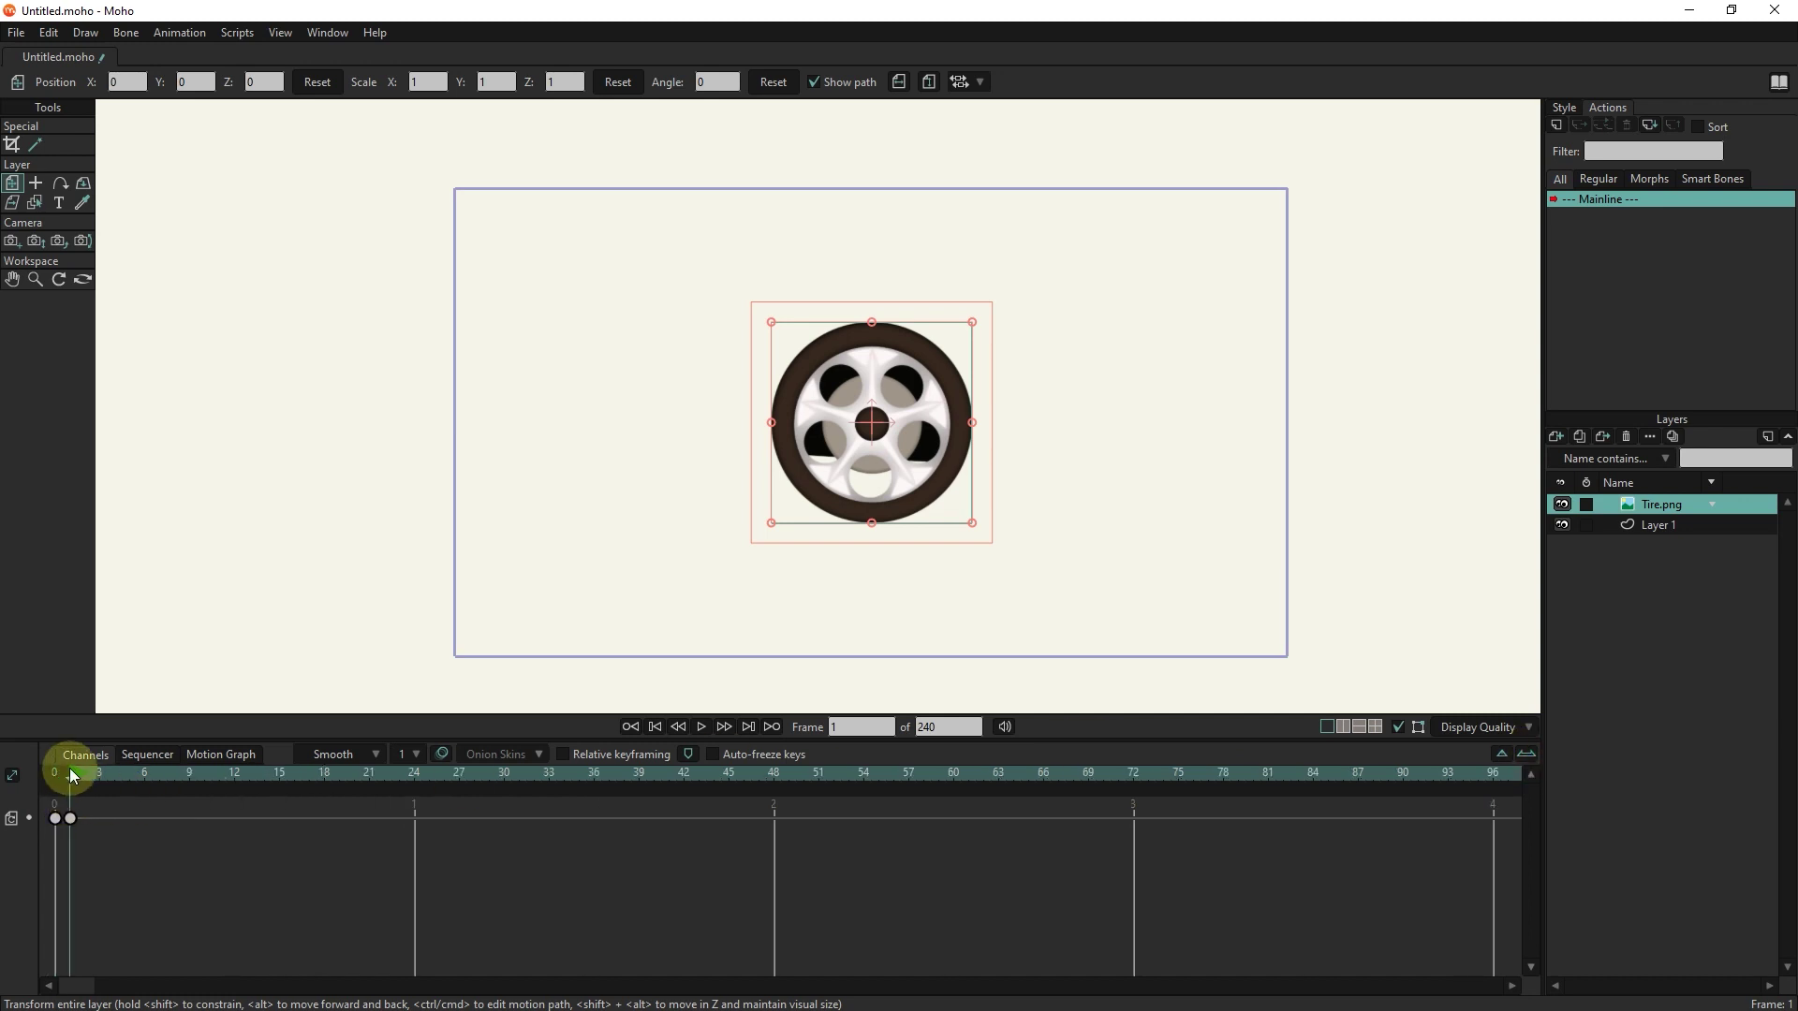
left_click(415, 817)
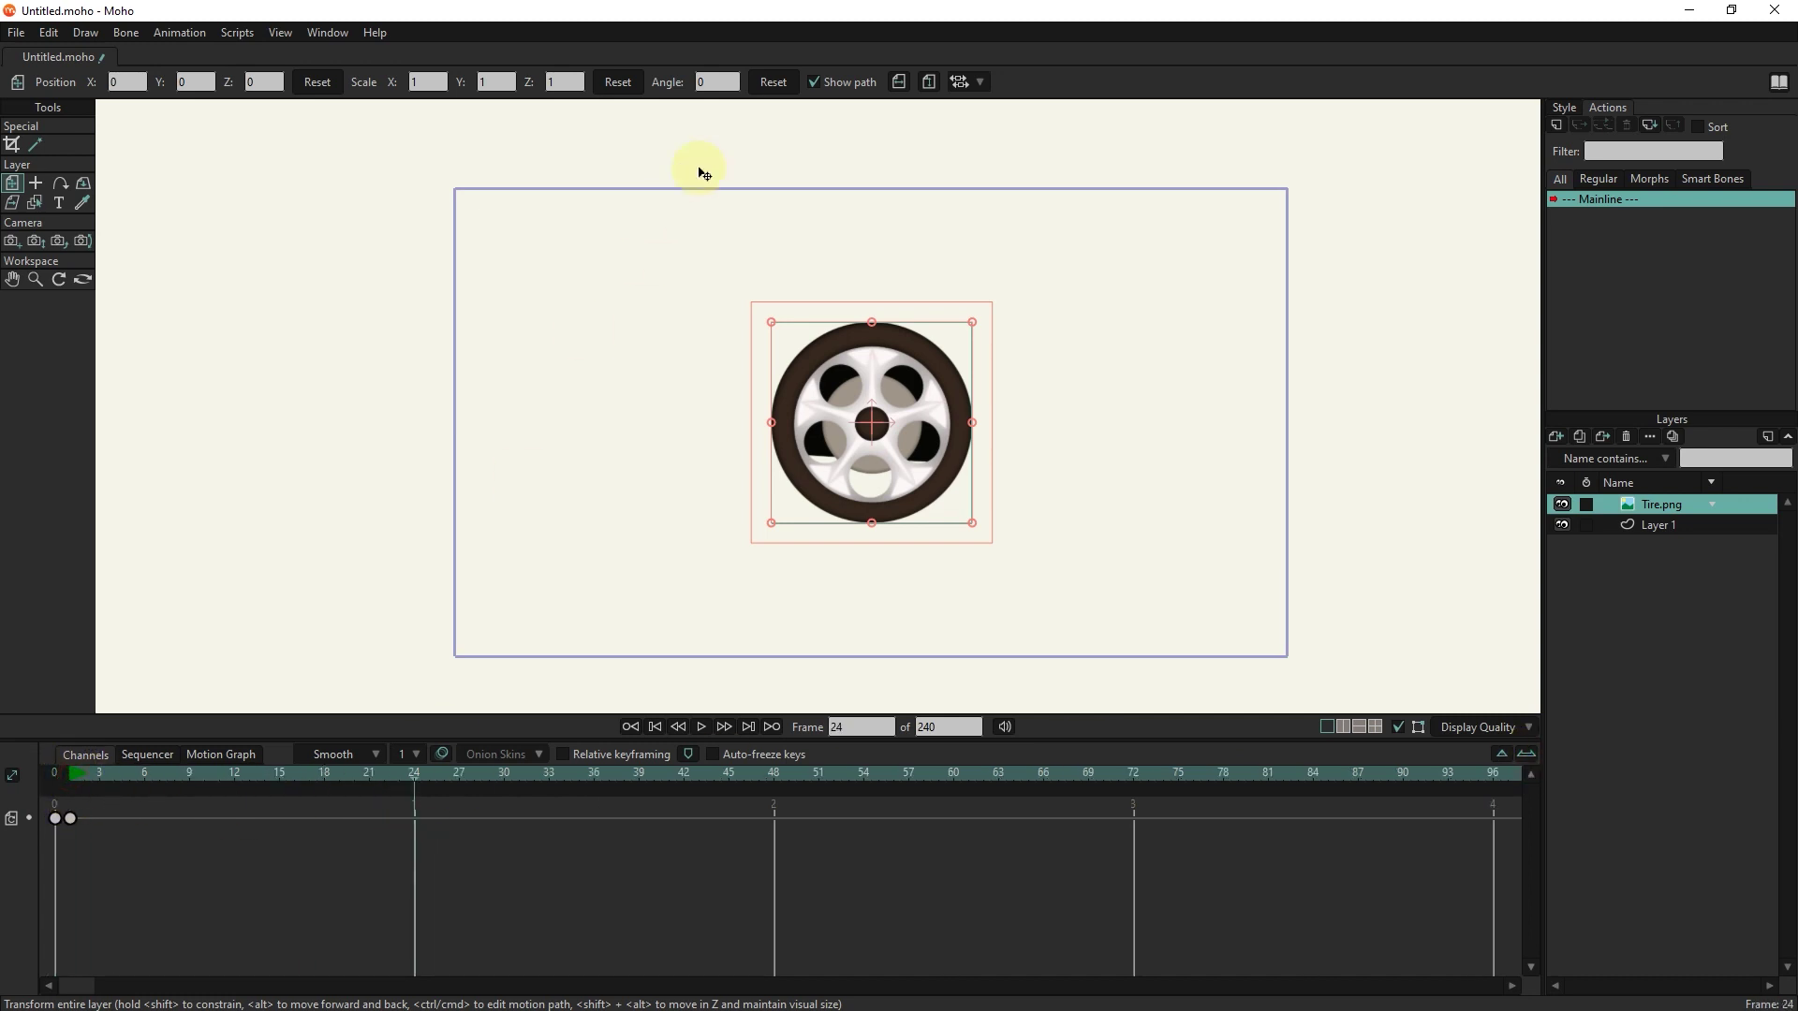
left_click(729, 82)
left_click_drag(367, 773, 413, 822)
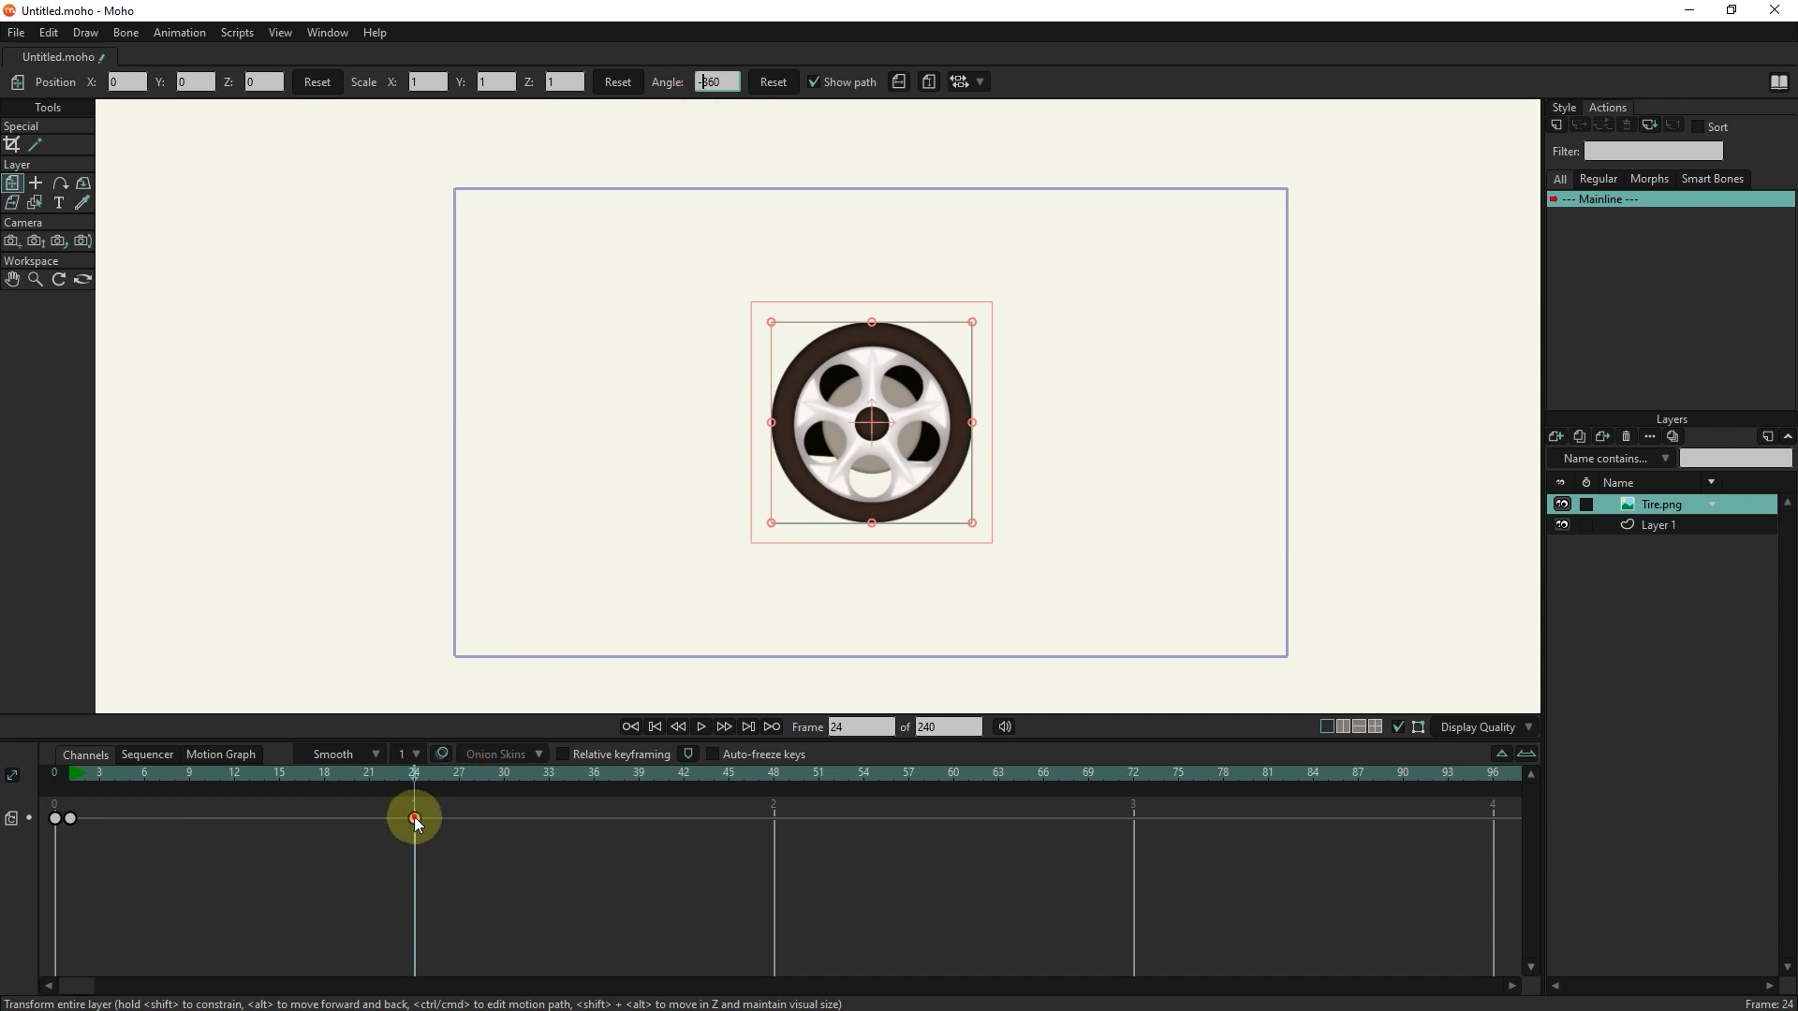
left_click(279, 774)
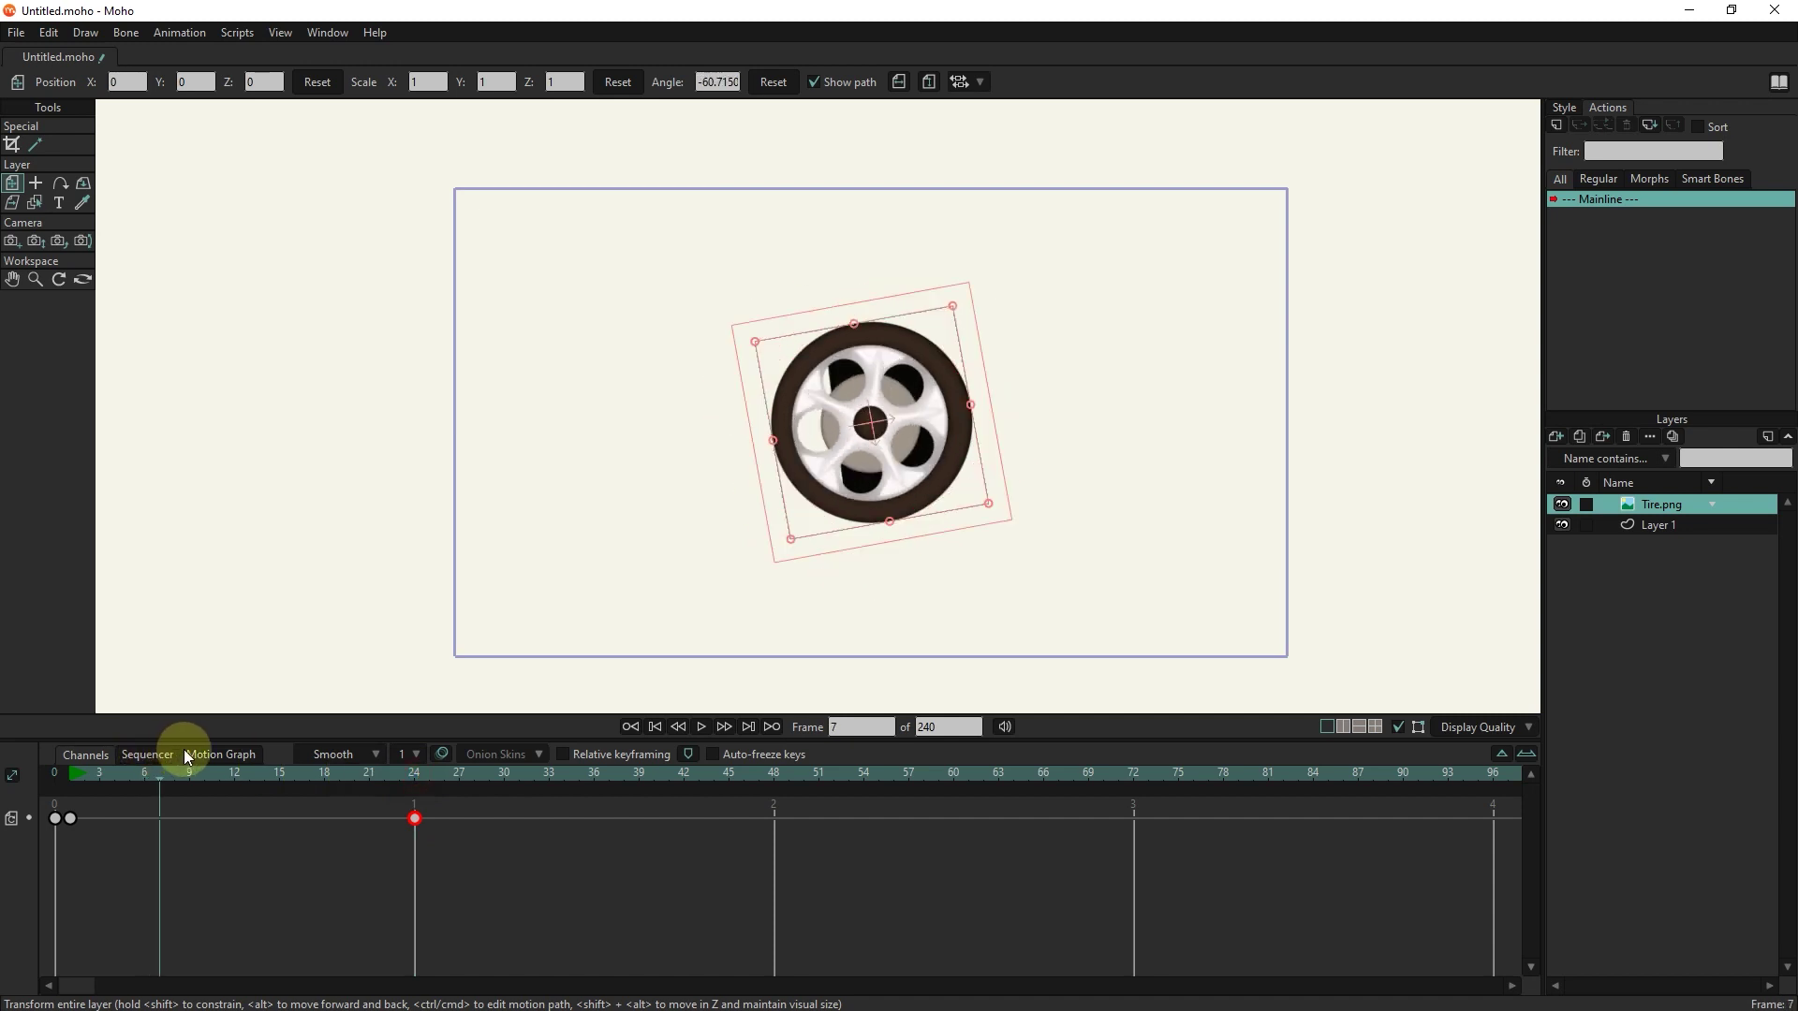
left_click_drag(317, 759, 300, 768)
left_click_drag(121, 769, 415, 803)
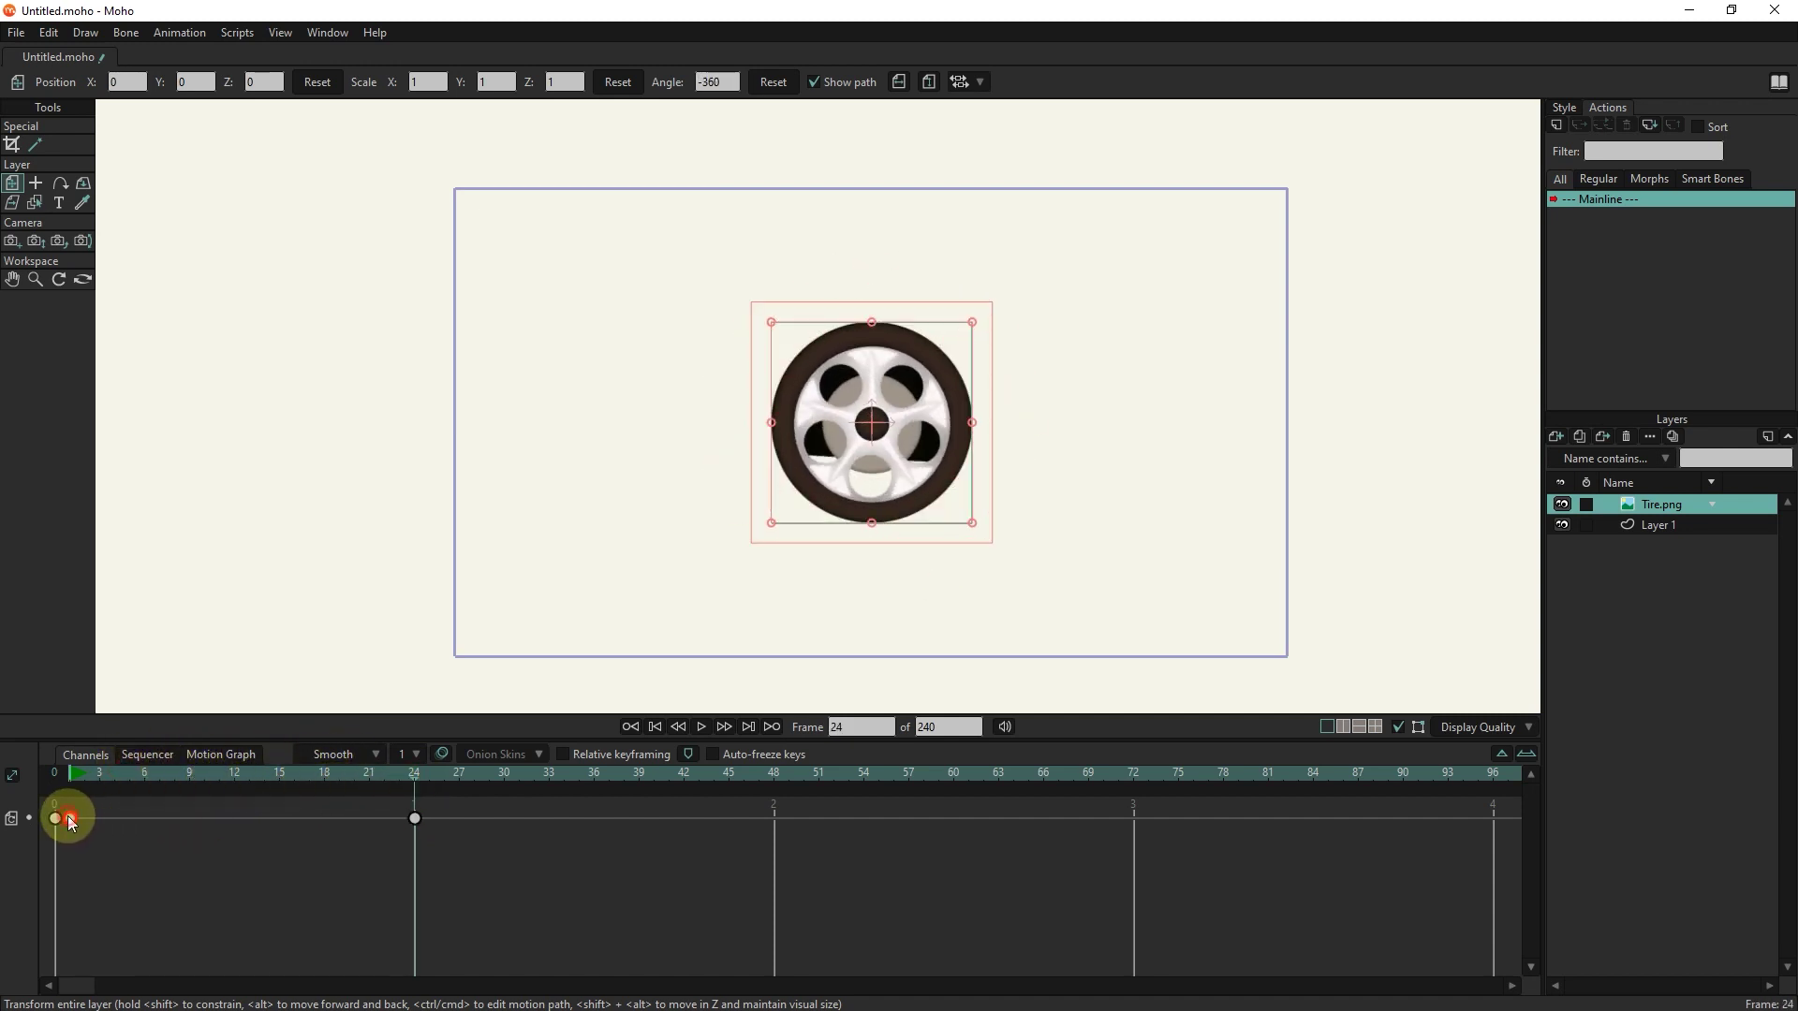
Step: Set the frame-0 keyframe's interpolation to Linear
right_click(72, 820)
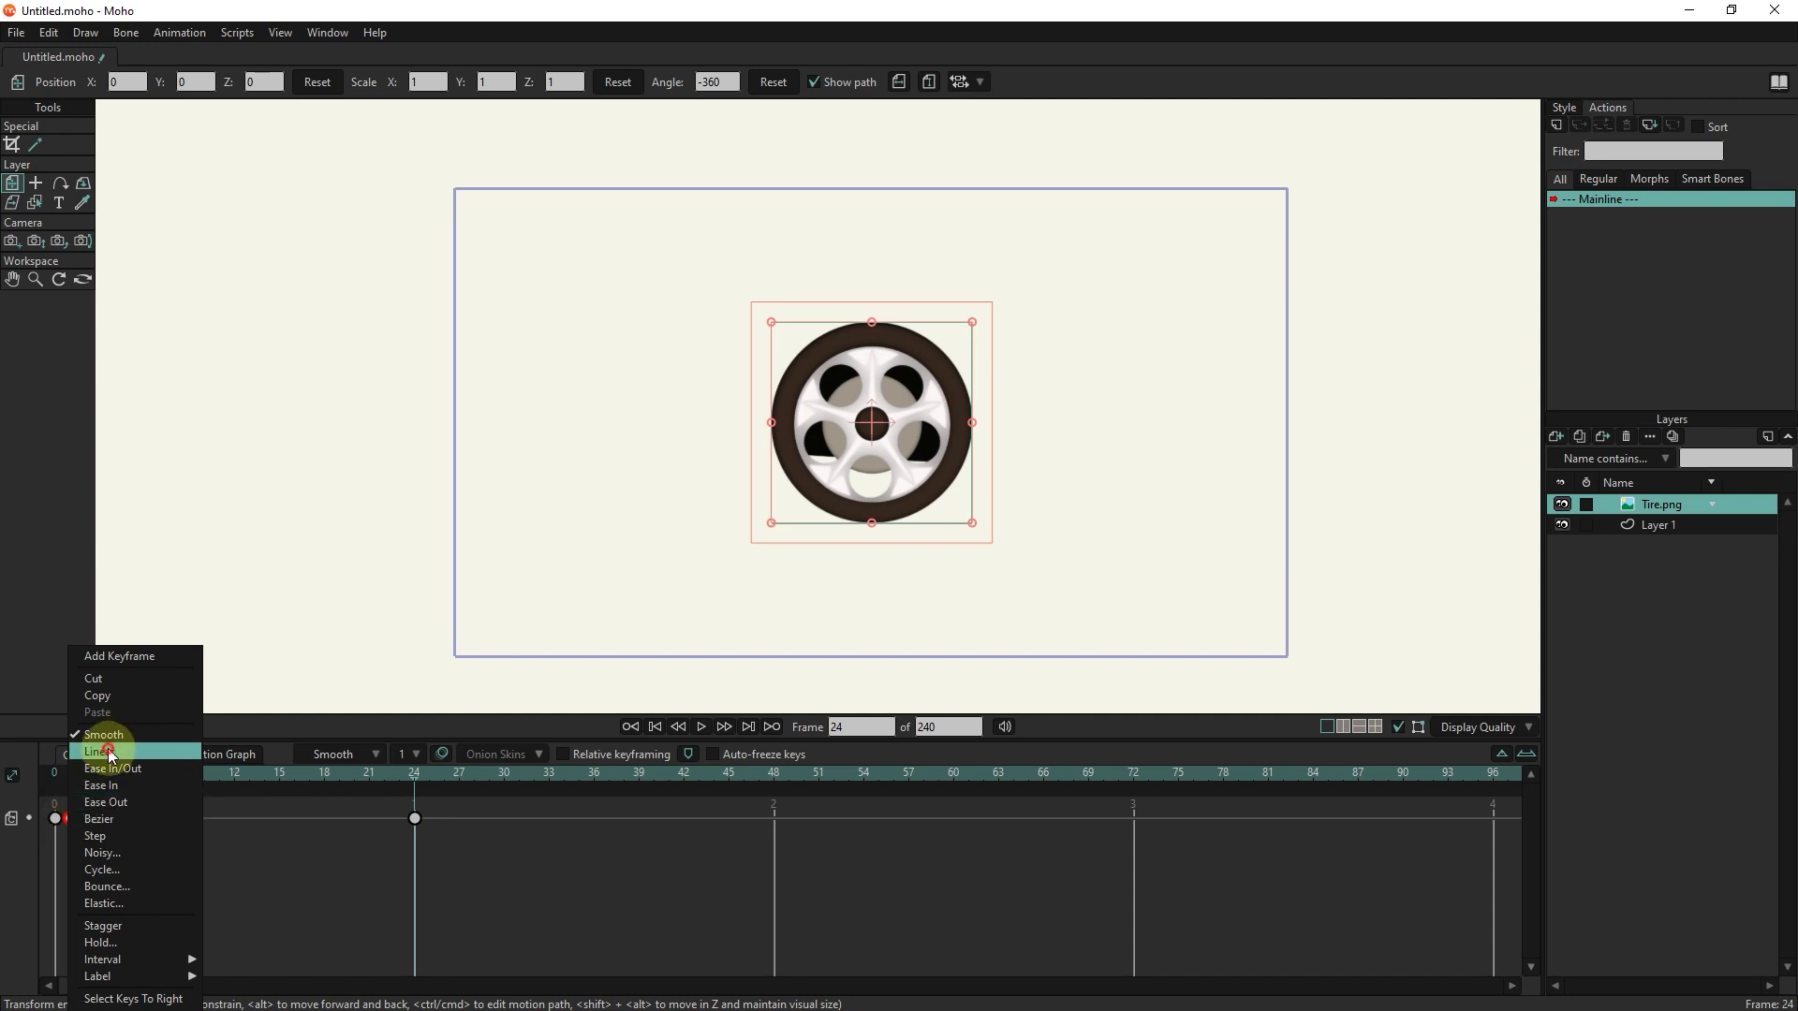
left_click(88, 844)
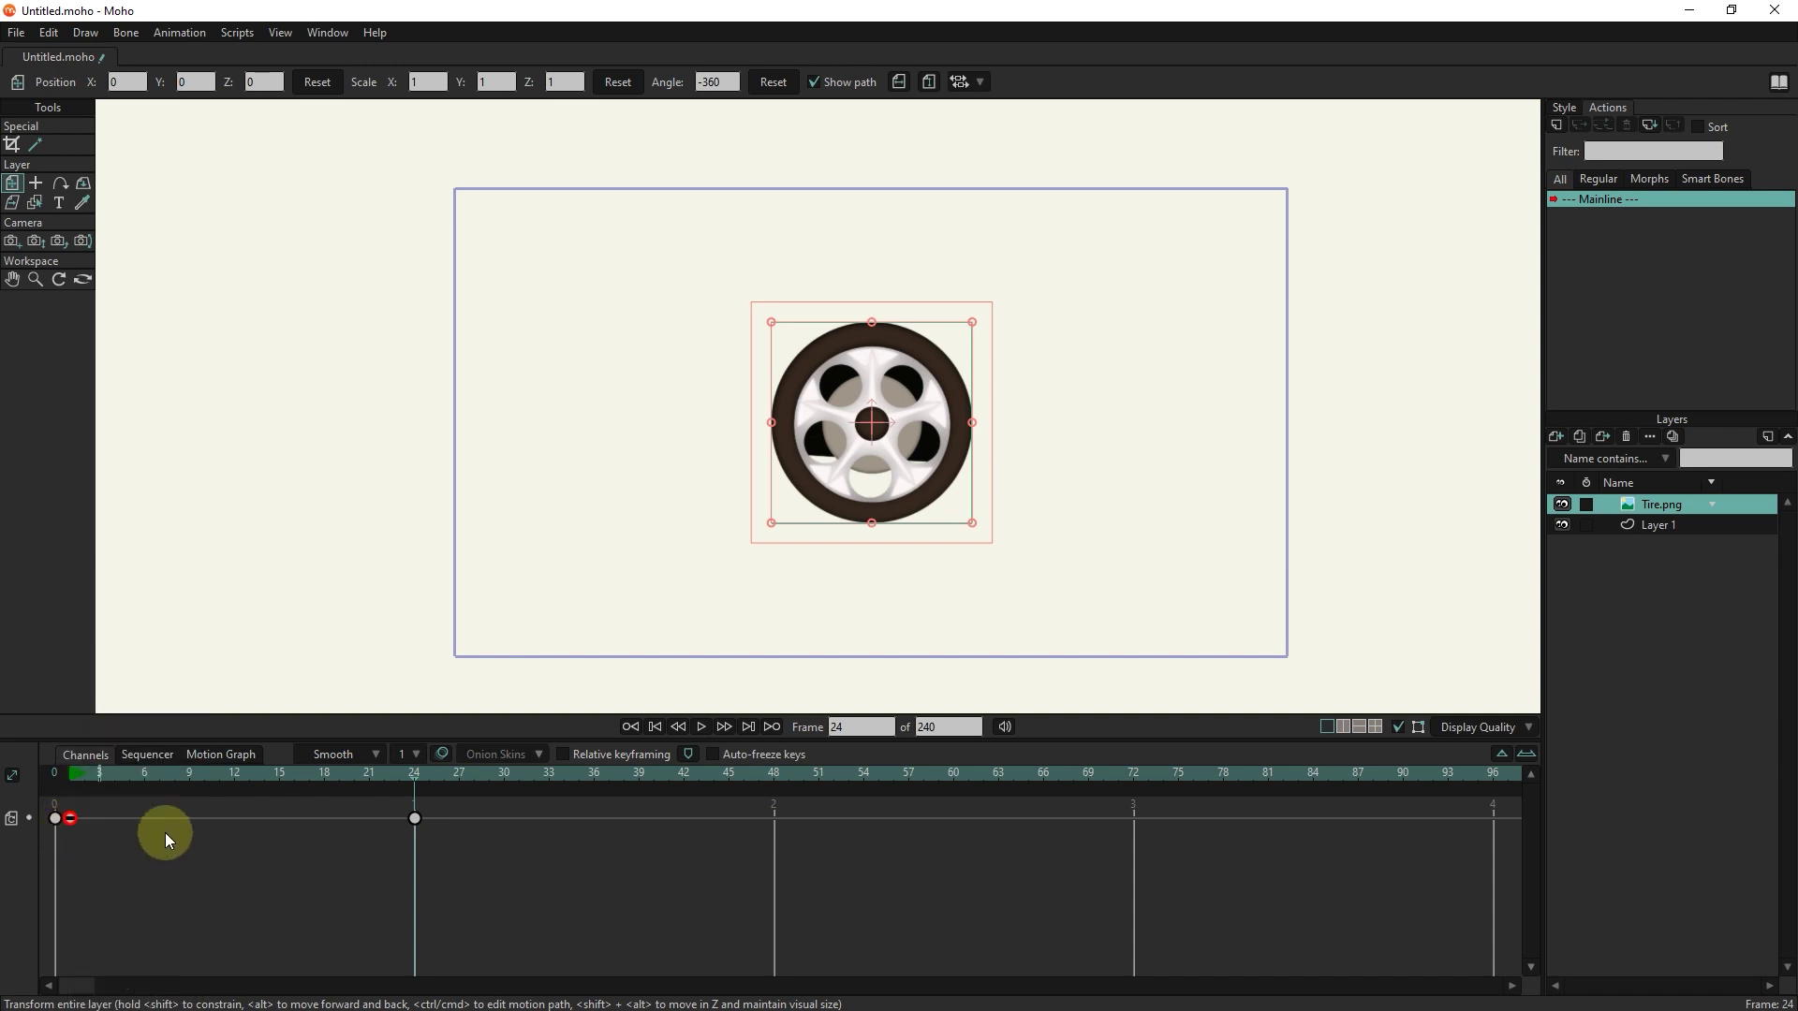
right_click(413, 820)
Step: Set the frame-24 rotation keyframe to cycle back to frame 2 and play to test it
left_click(509, 872)
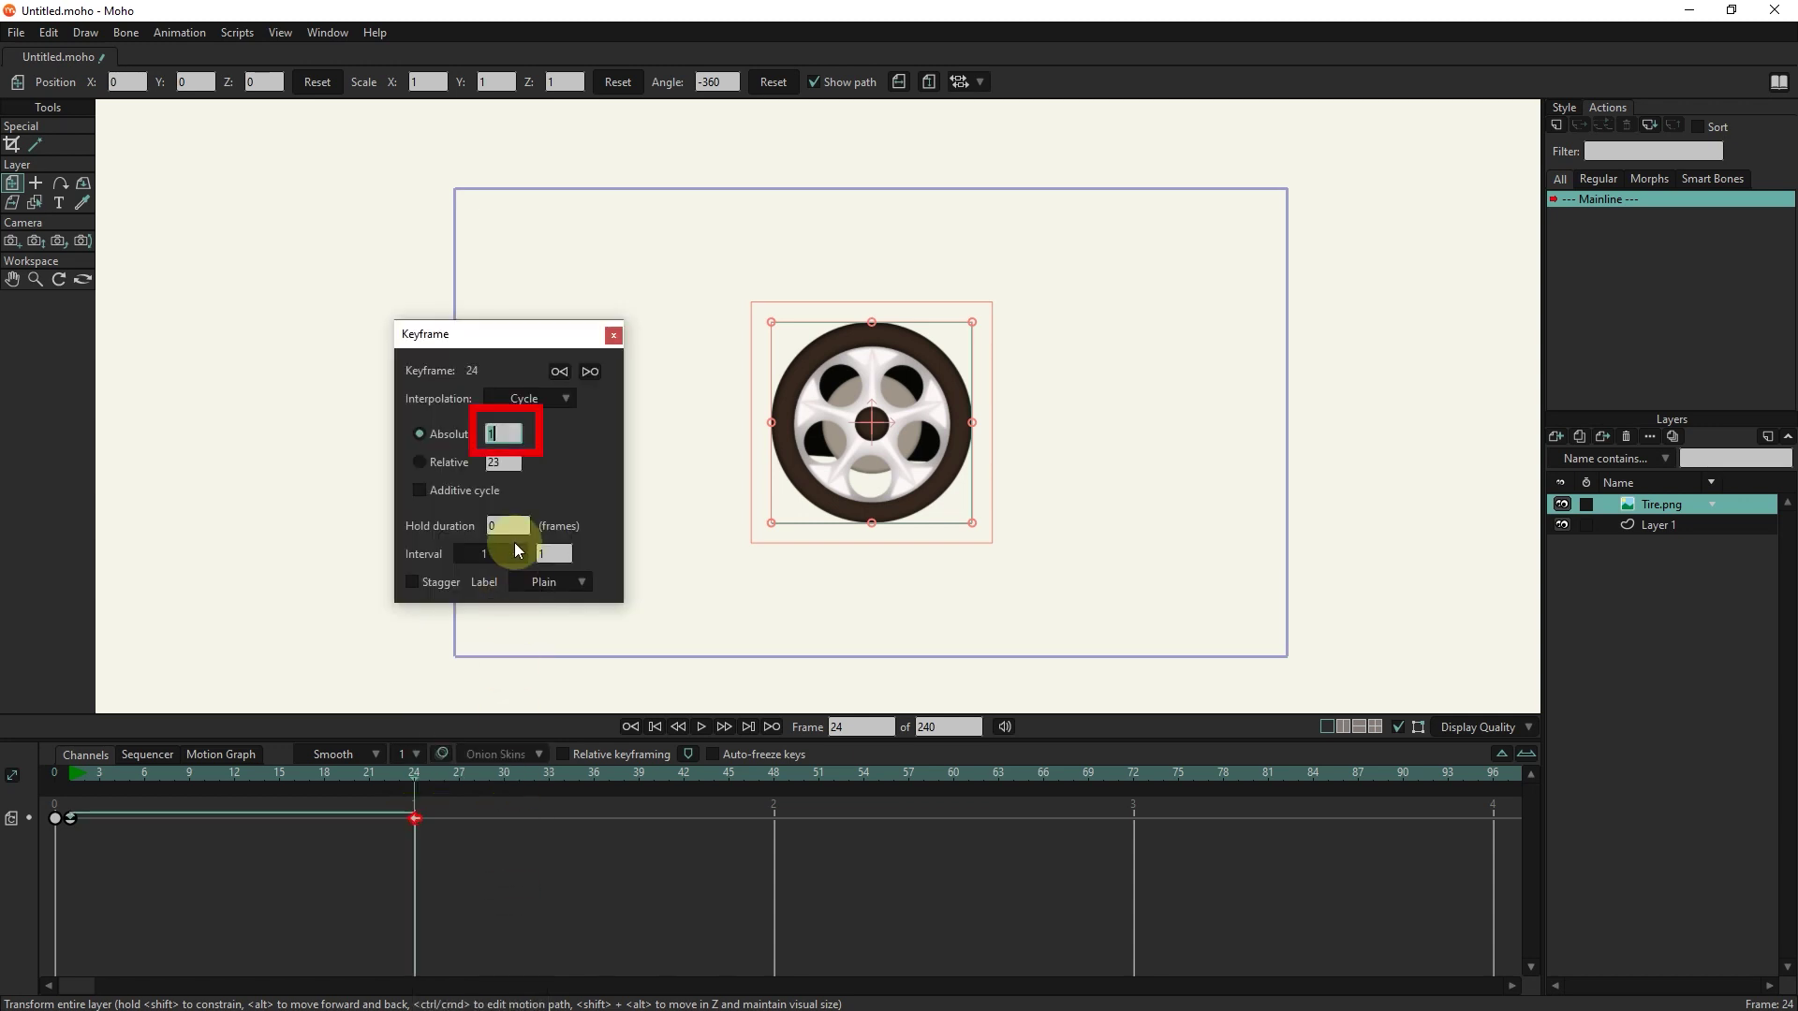
type("2")
left_click(496, 465)
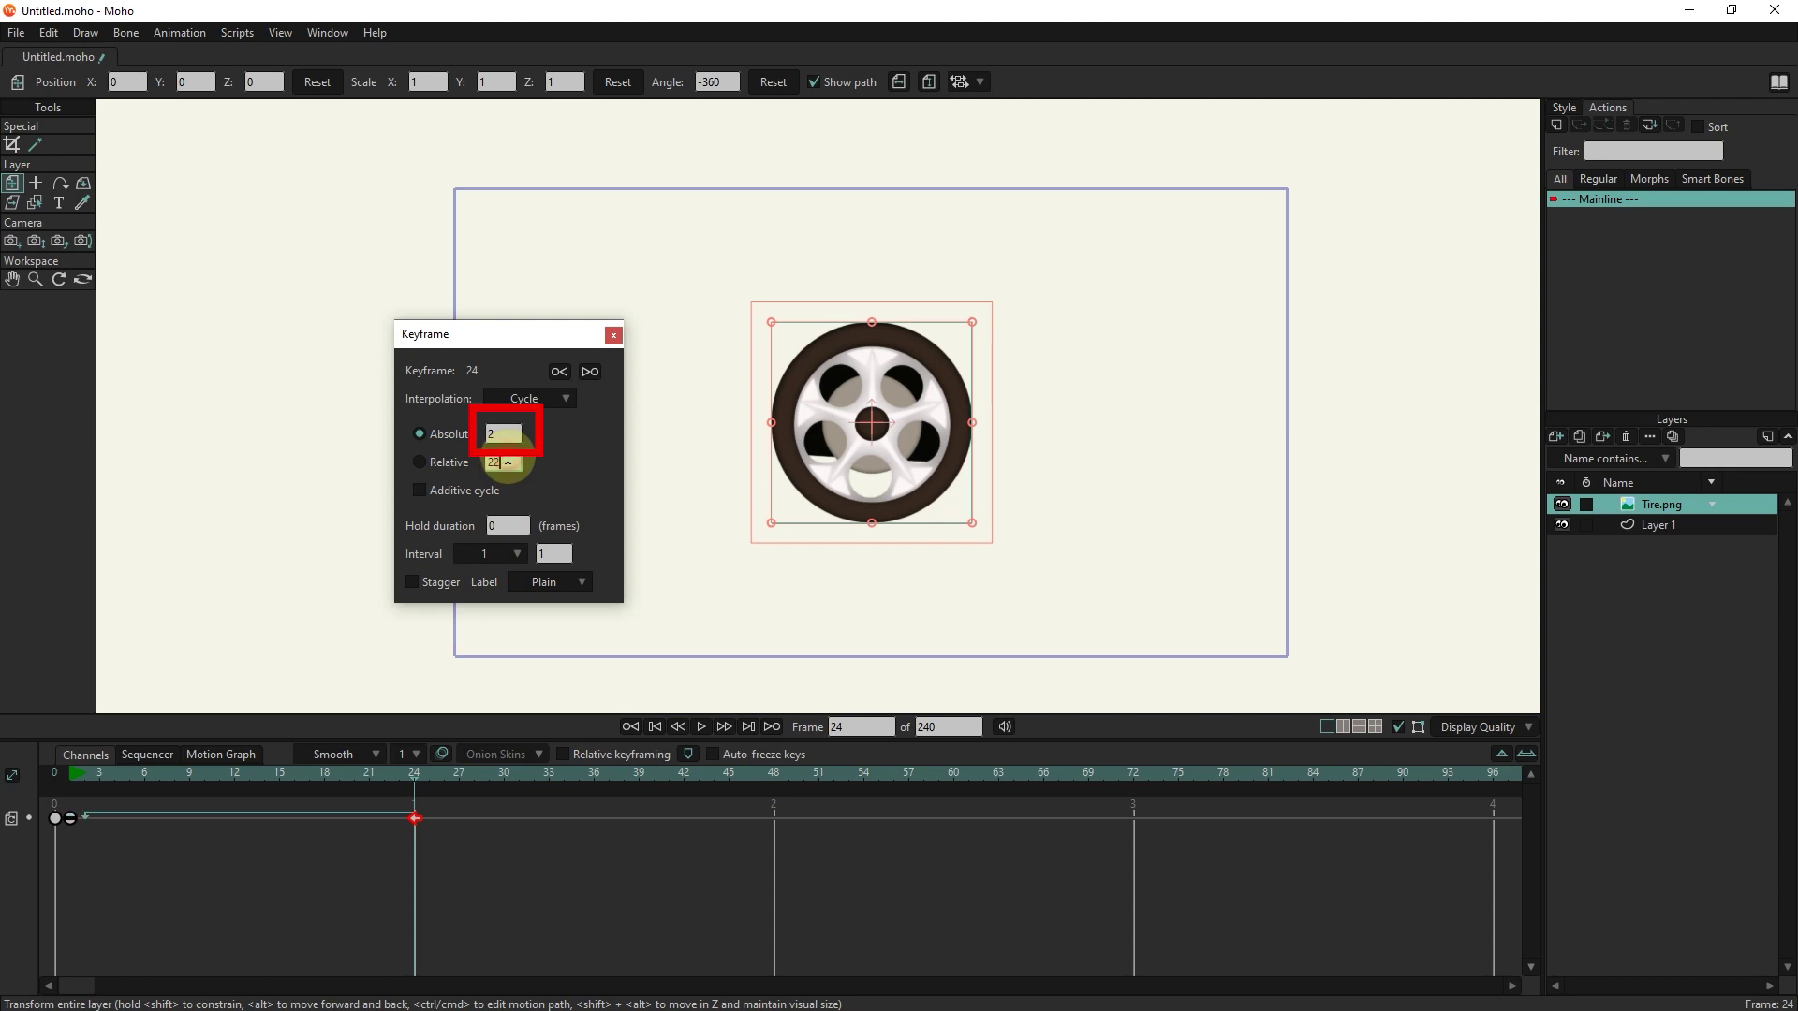
left_click(703, 727)
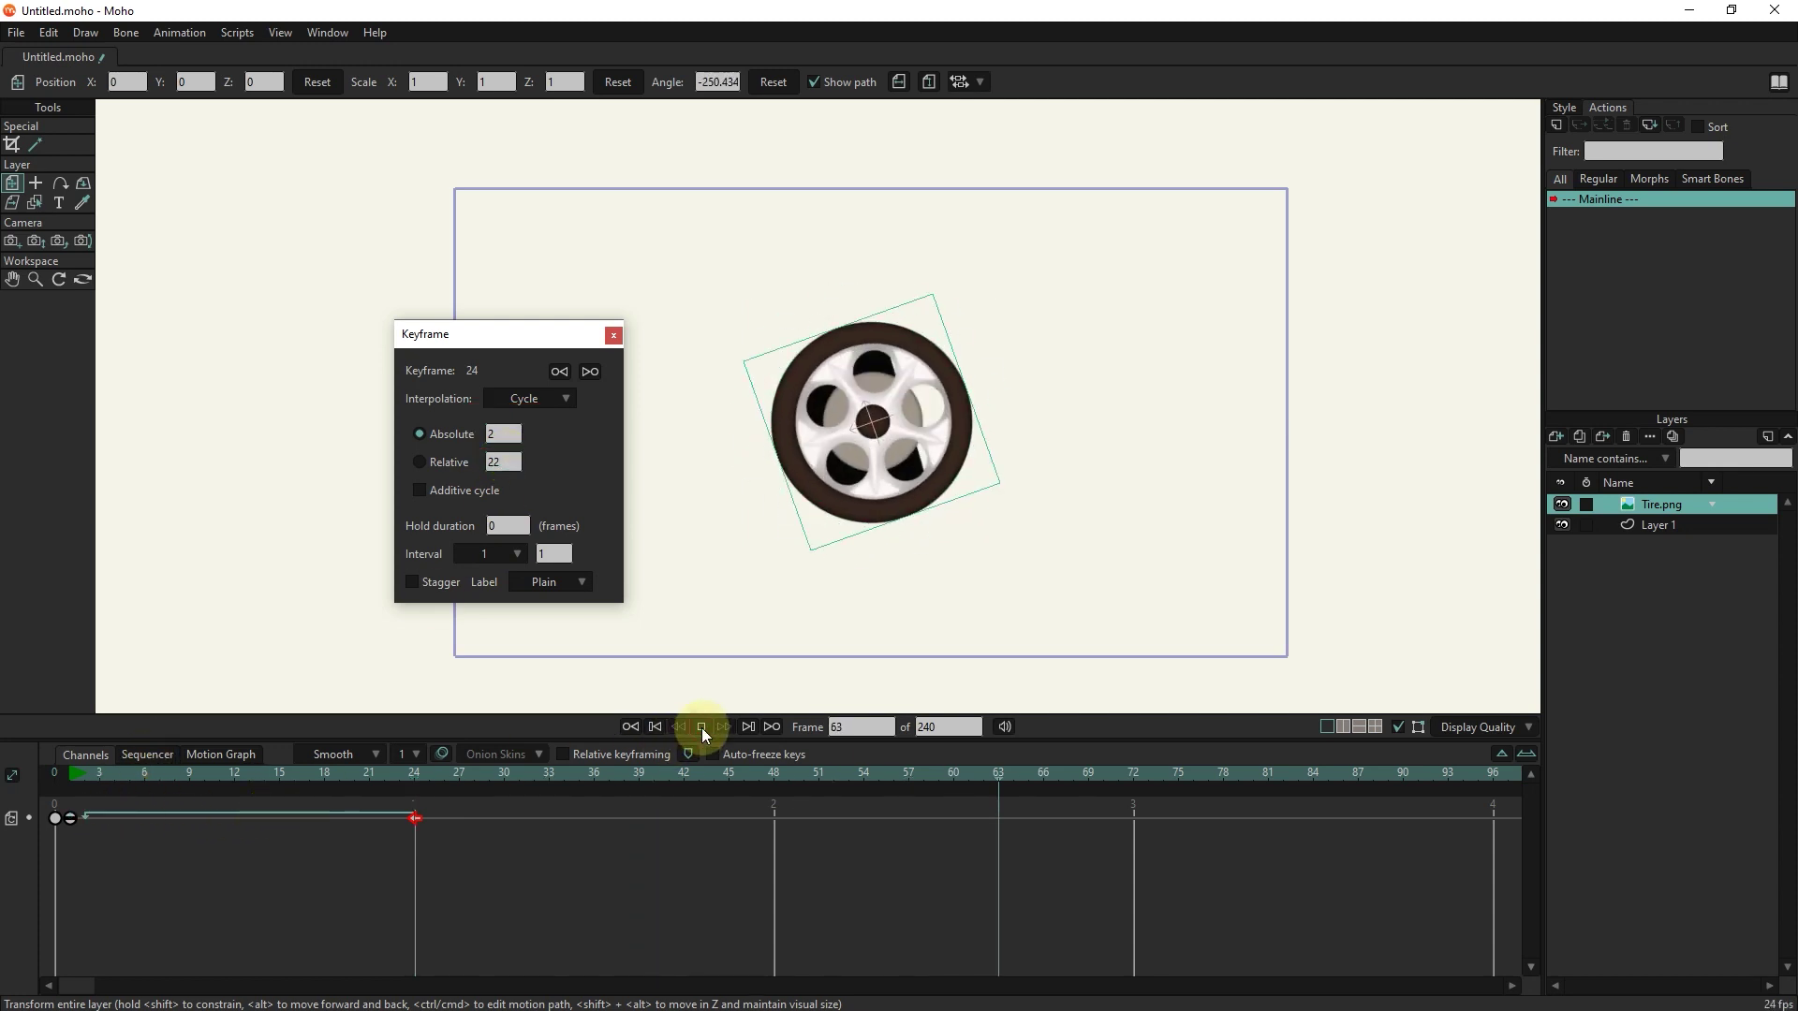
left_click(701, 728)
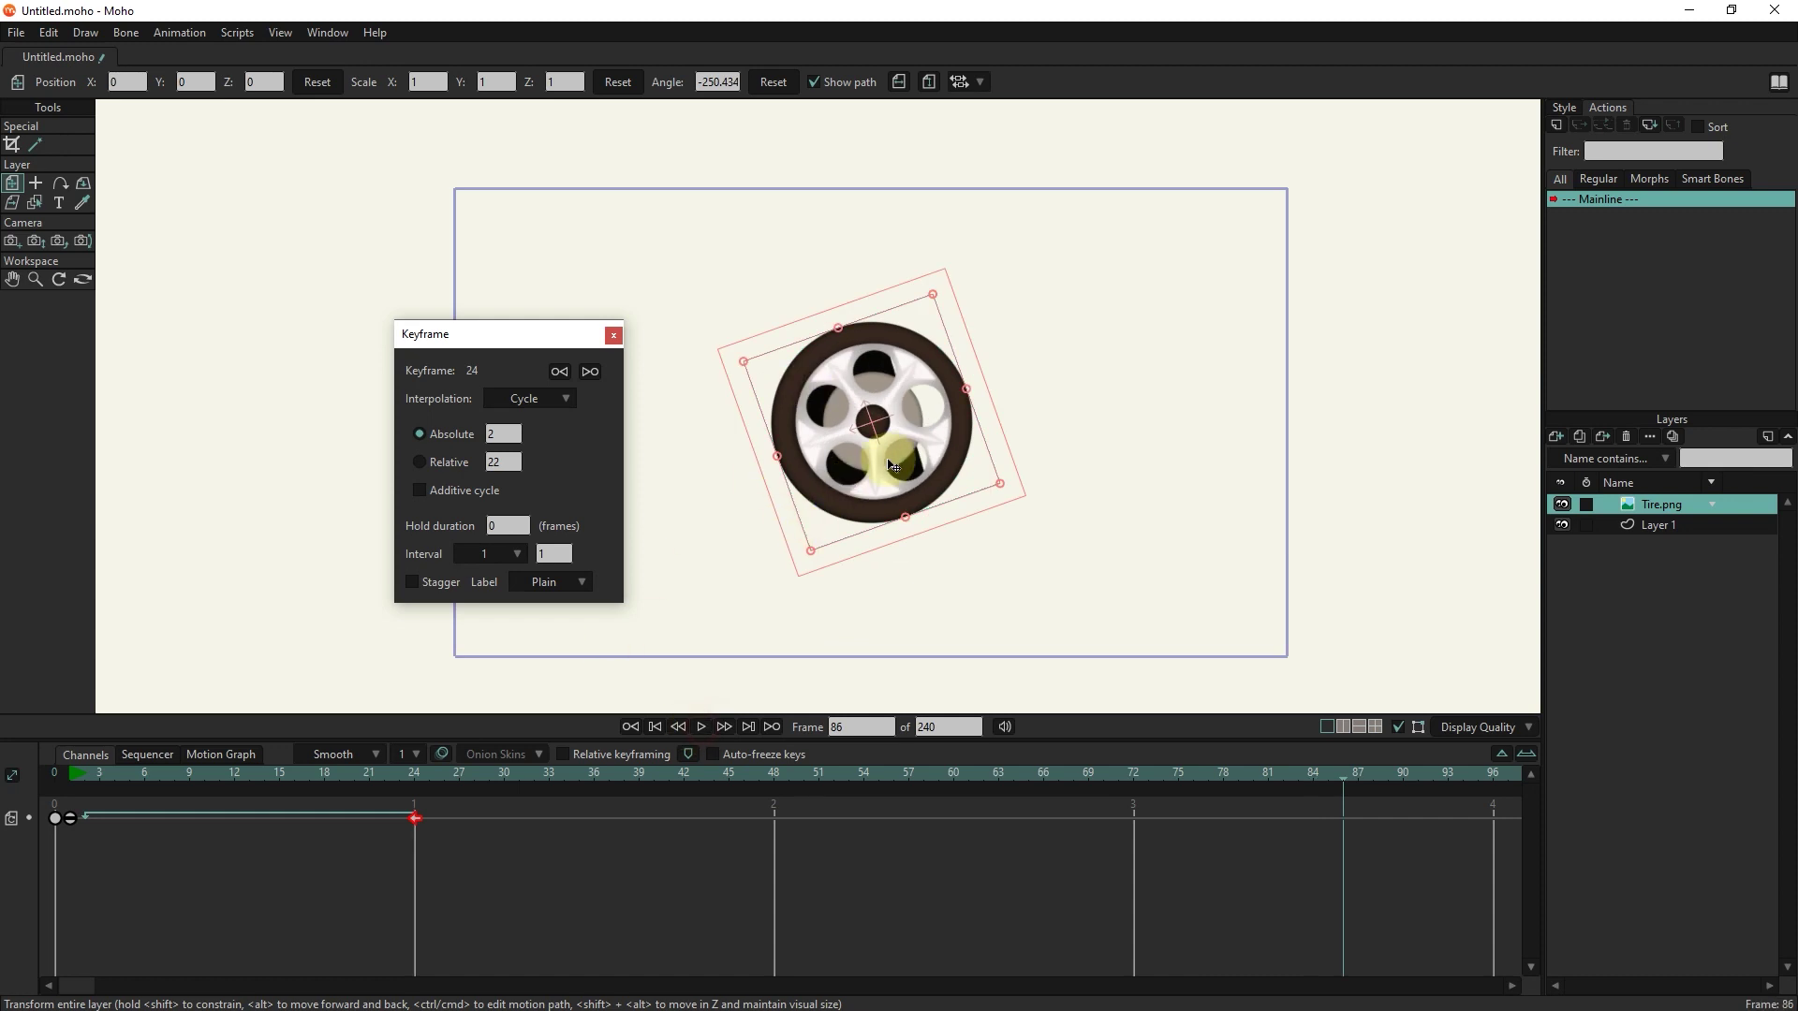
Step: Shift the cycling keyframe later, replay the spin, then return the keyframe to frame 24
left_click_drag(446, 778, 250, 819)
left_click(414, 818)
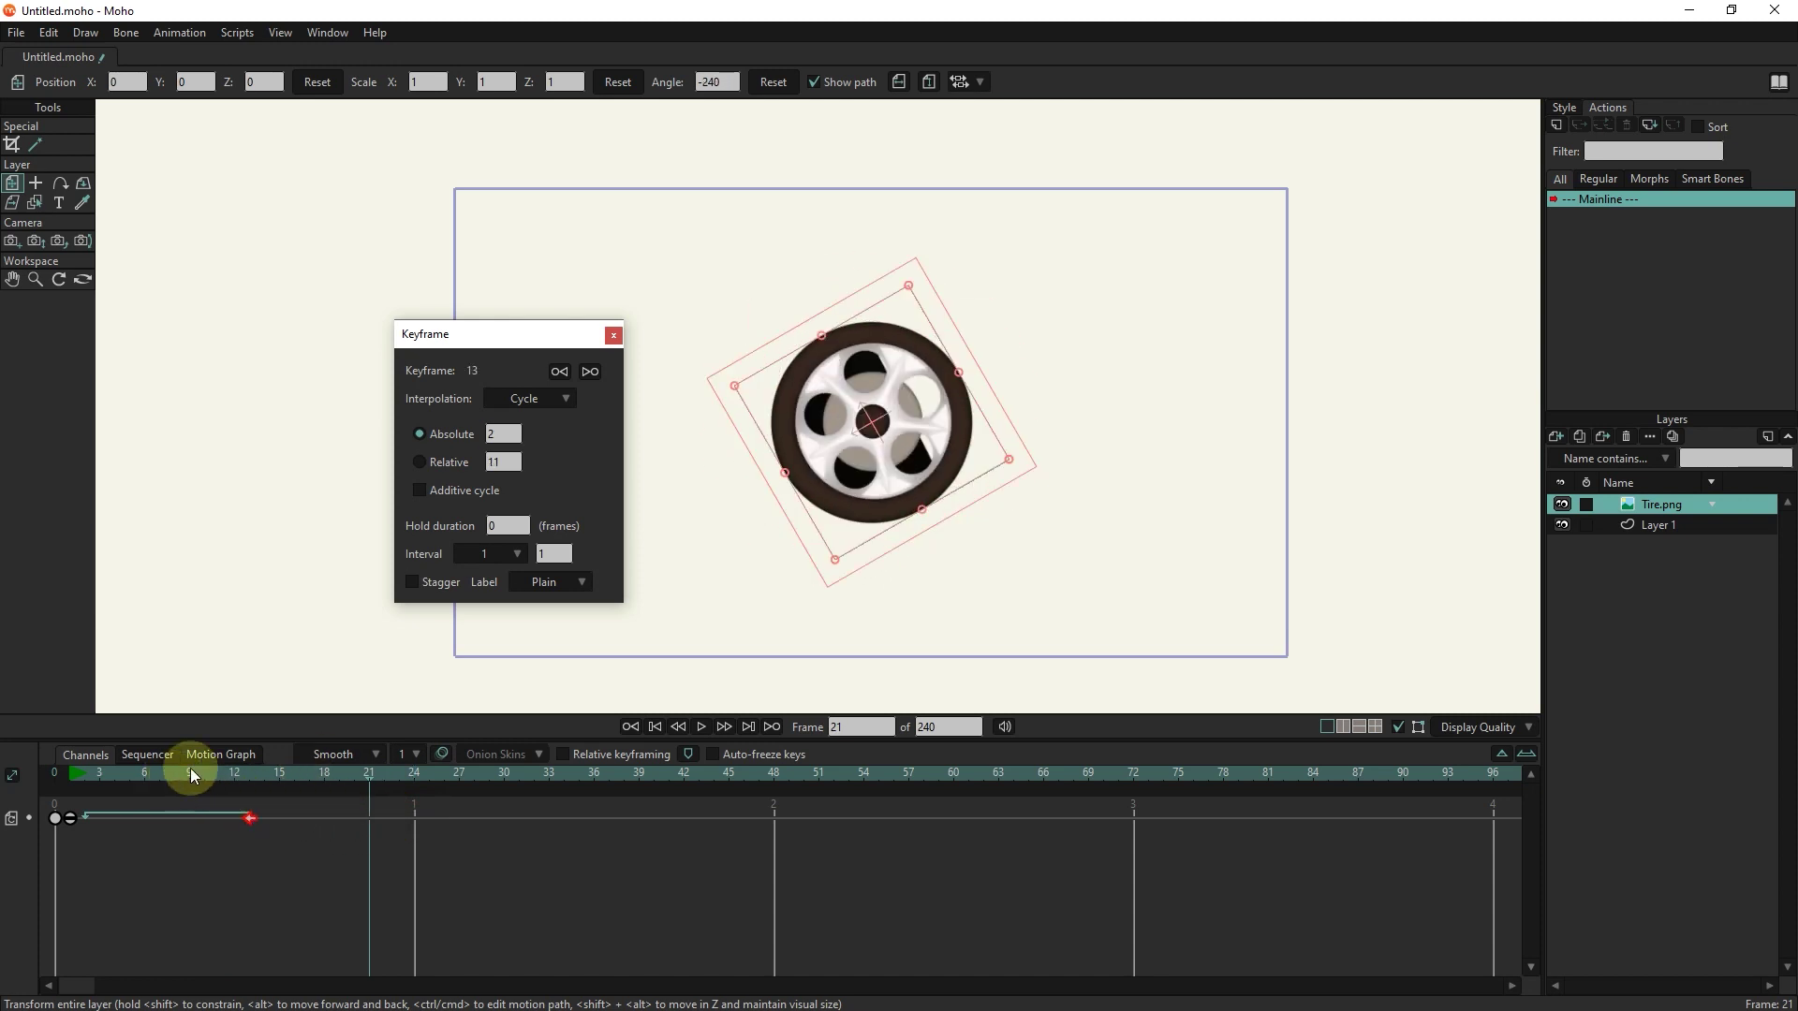
left_click(700, 727)
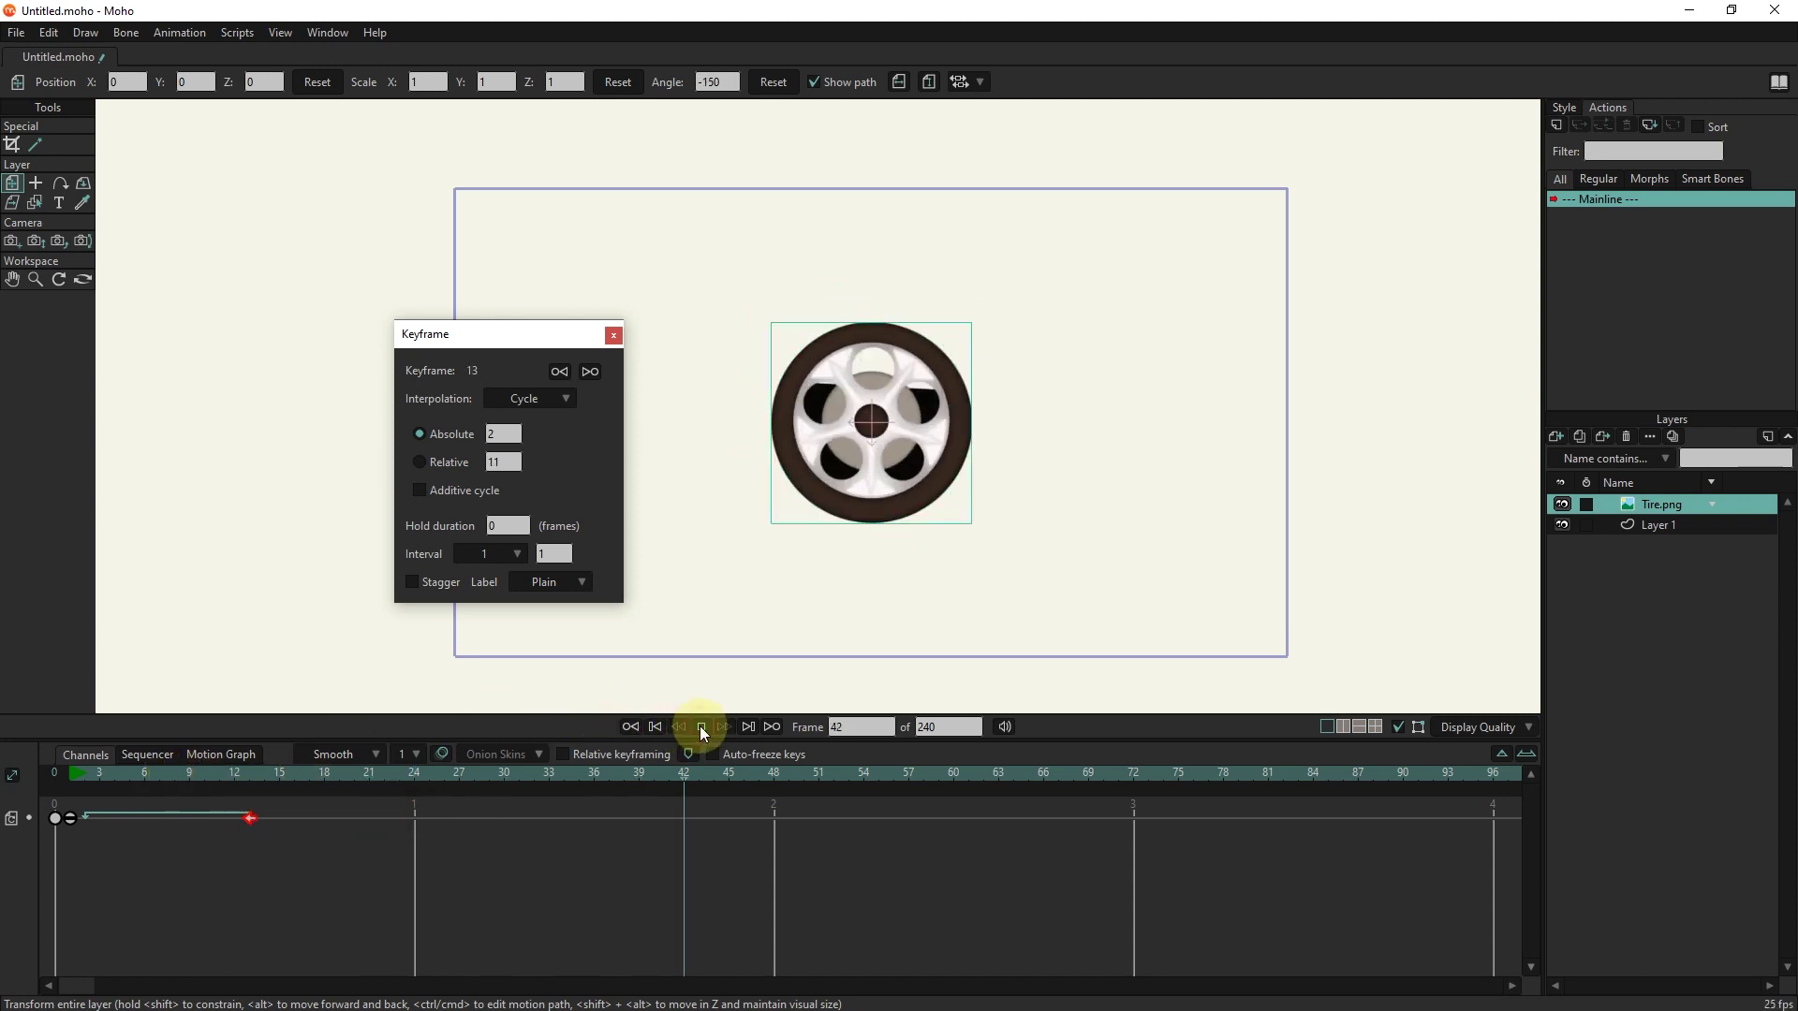
left_click(700, 726)
left_click_drag(255, 816, 775, 812)
left_click(700, 727)
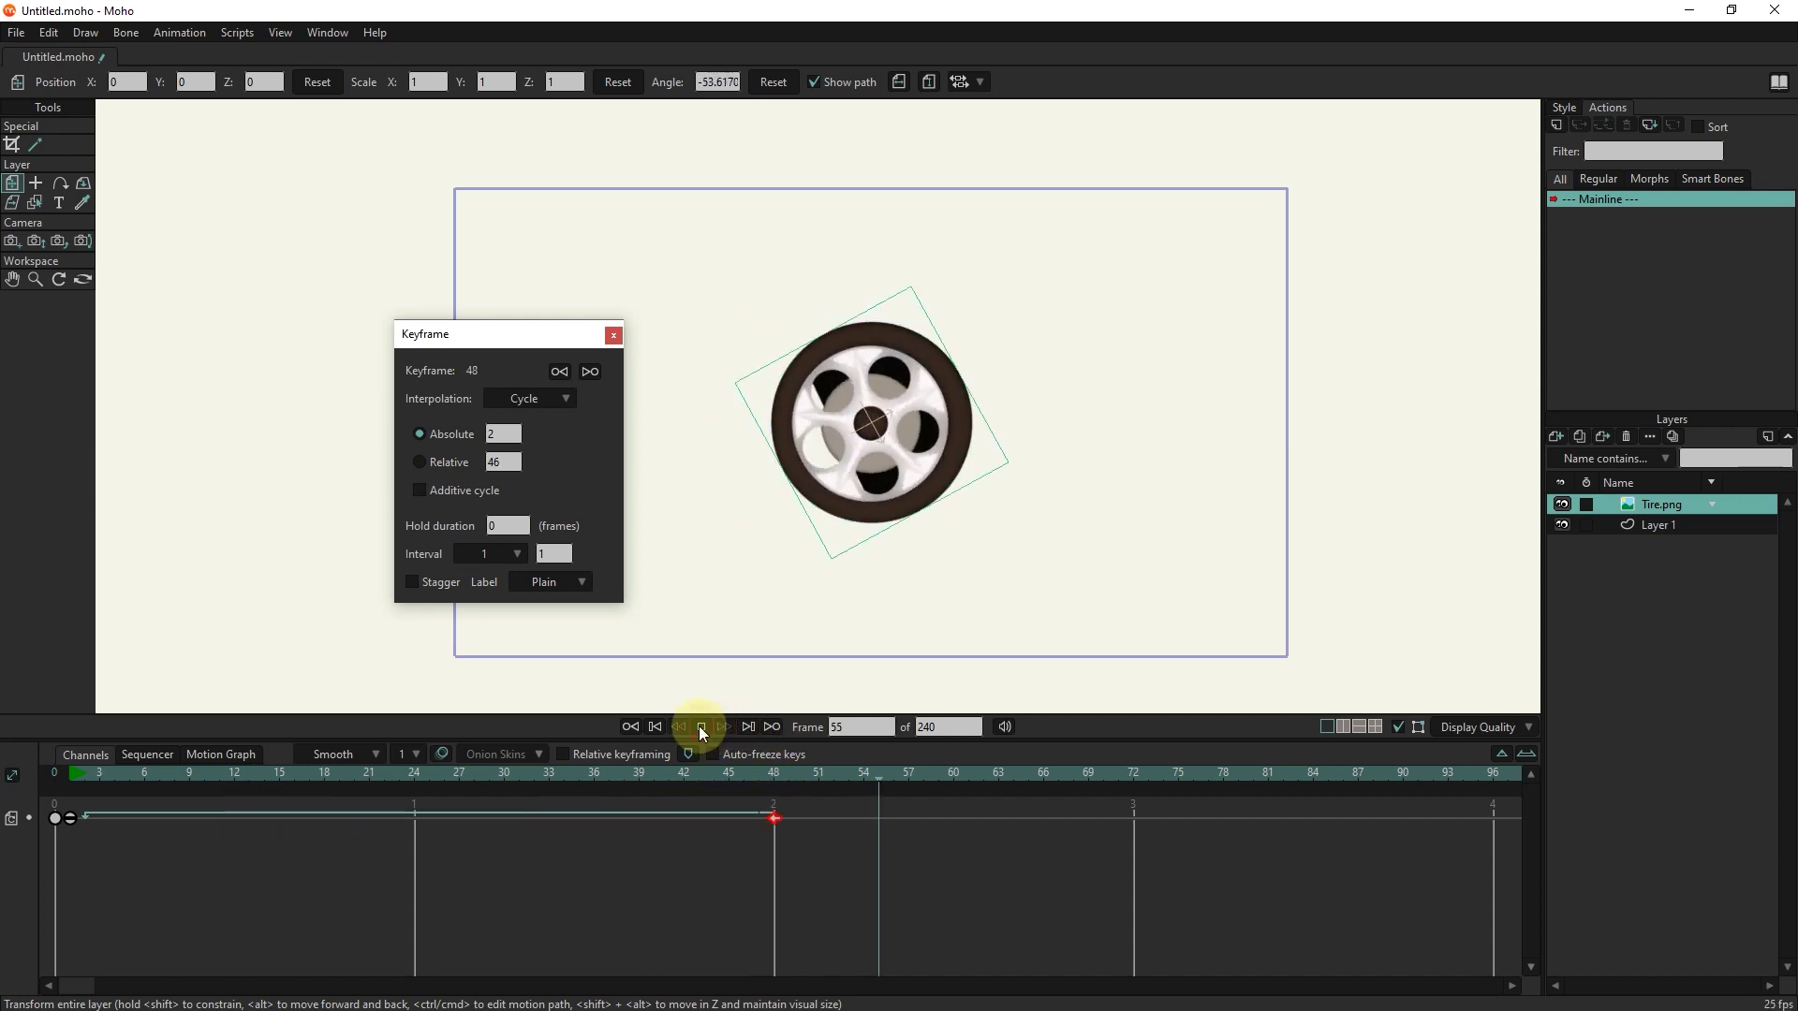
left_click(700, 727)
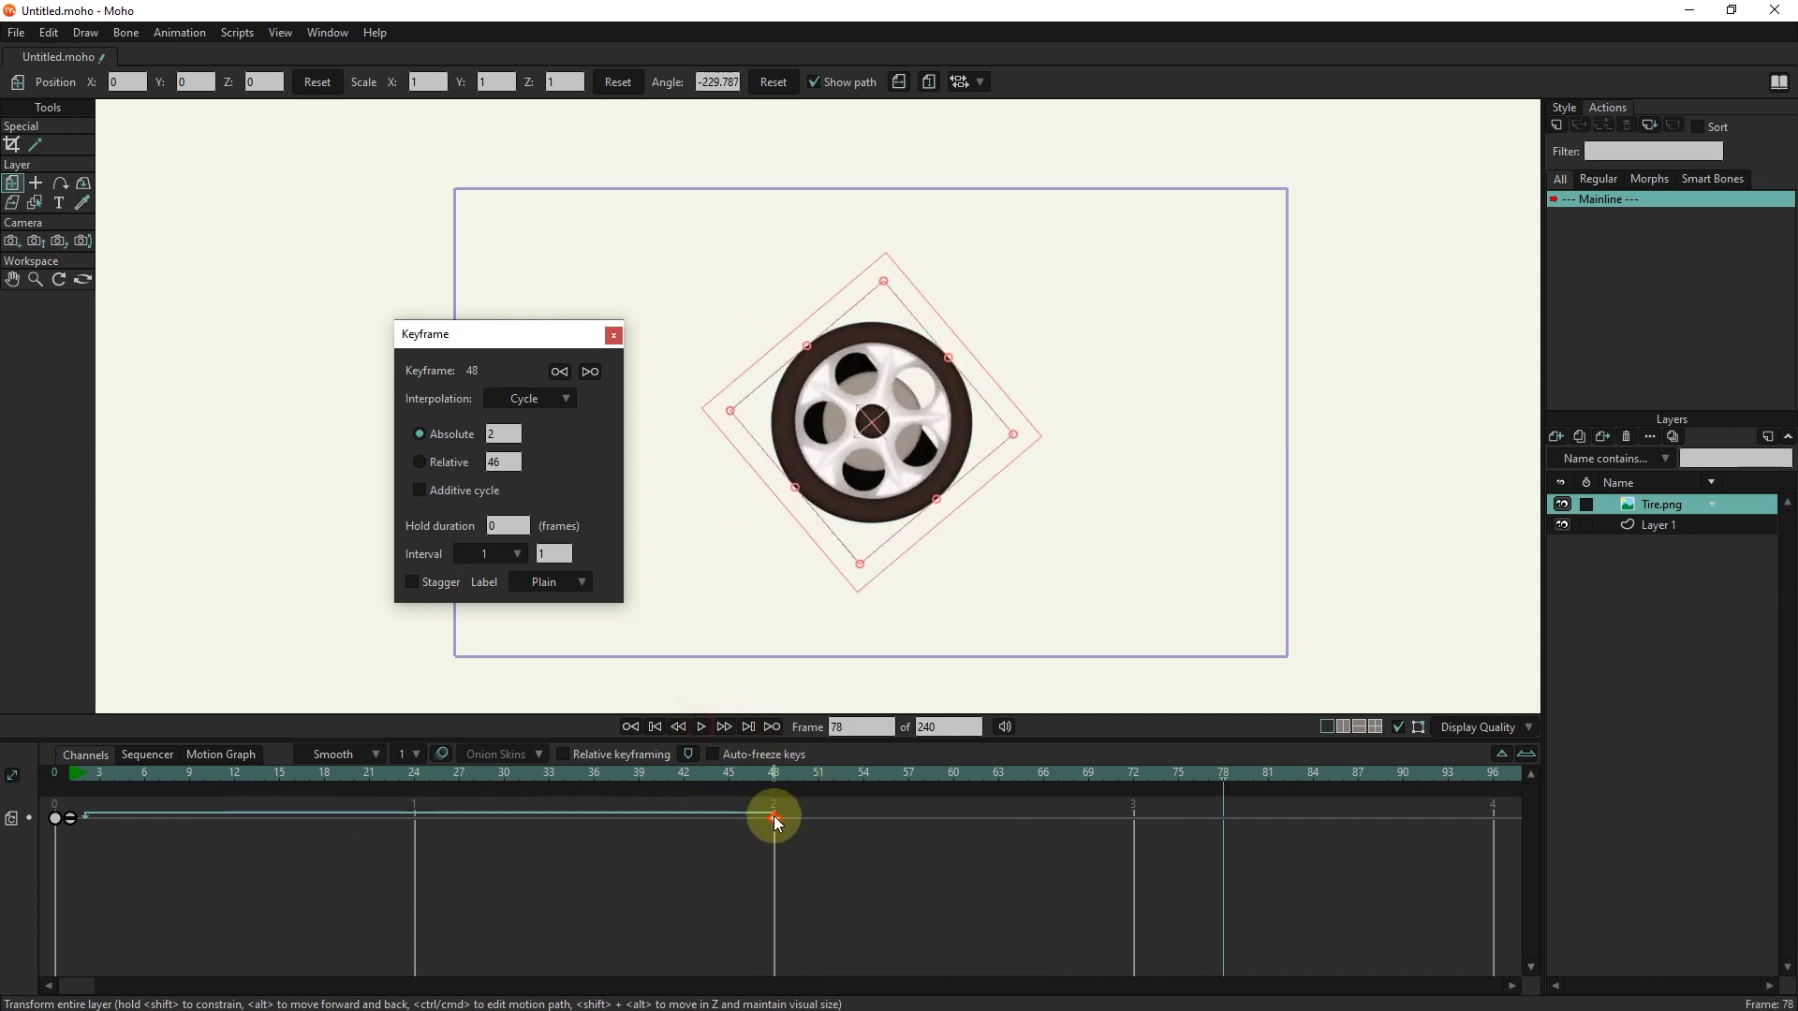
left_click_drag(773, 817, 415, 817)
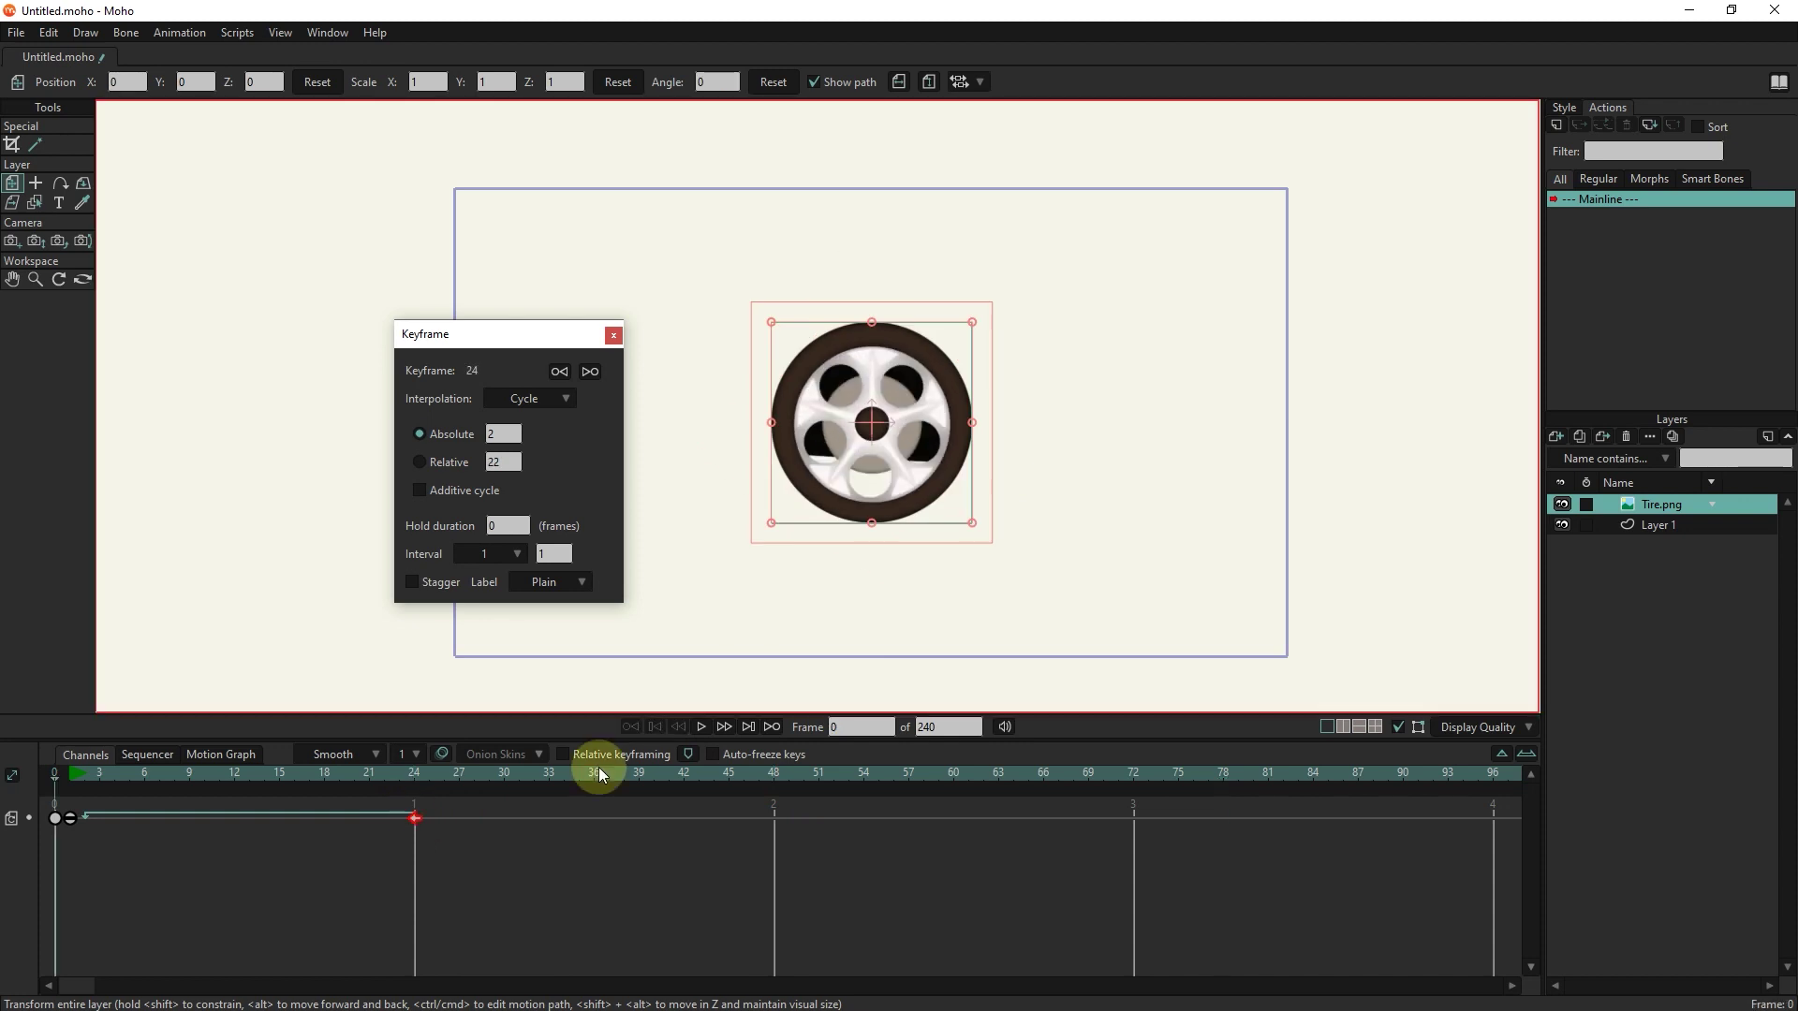
Step: Add a keyframe to the tire layer at frame 120
left_click(1504, 755)
left_click(945, 774)
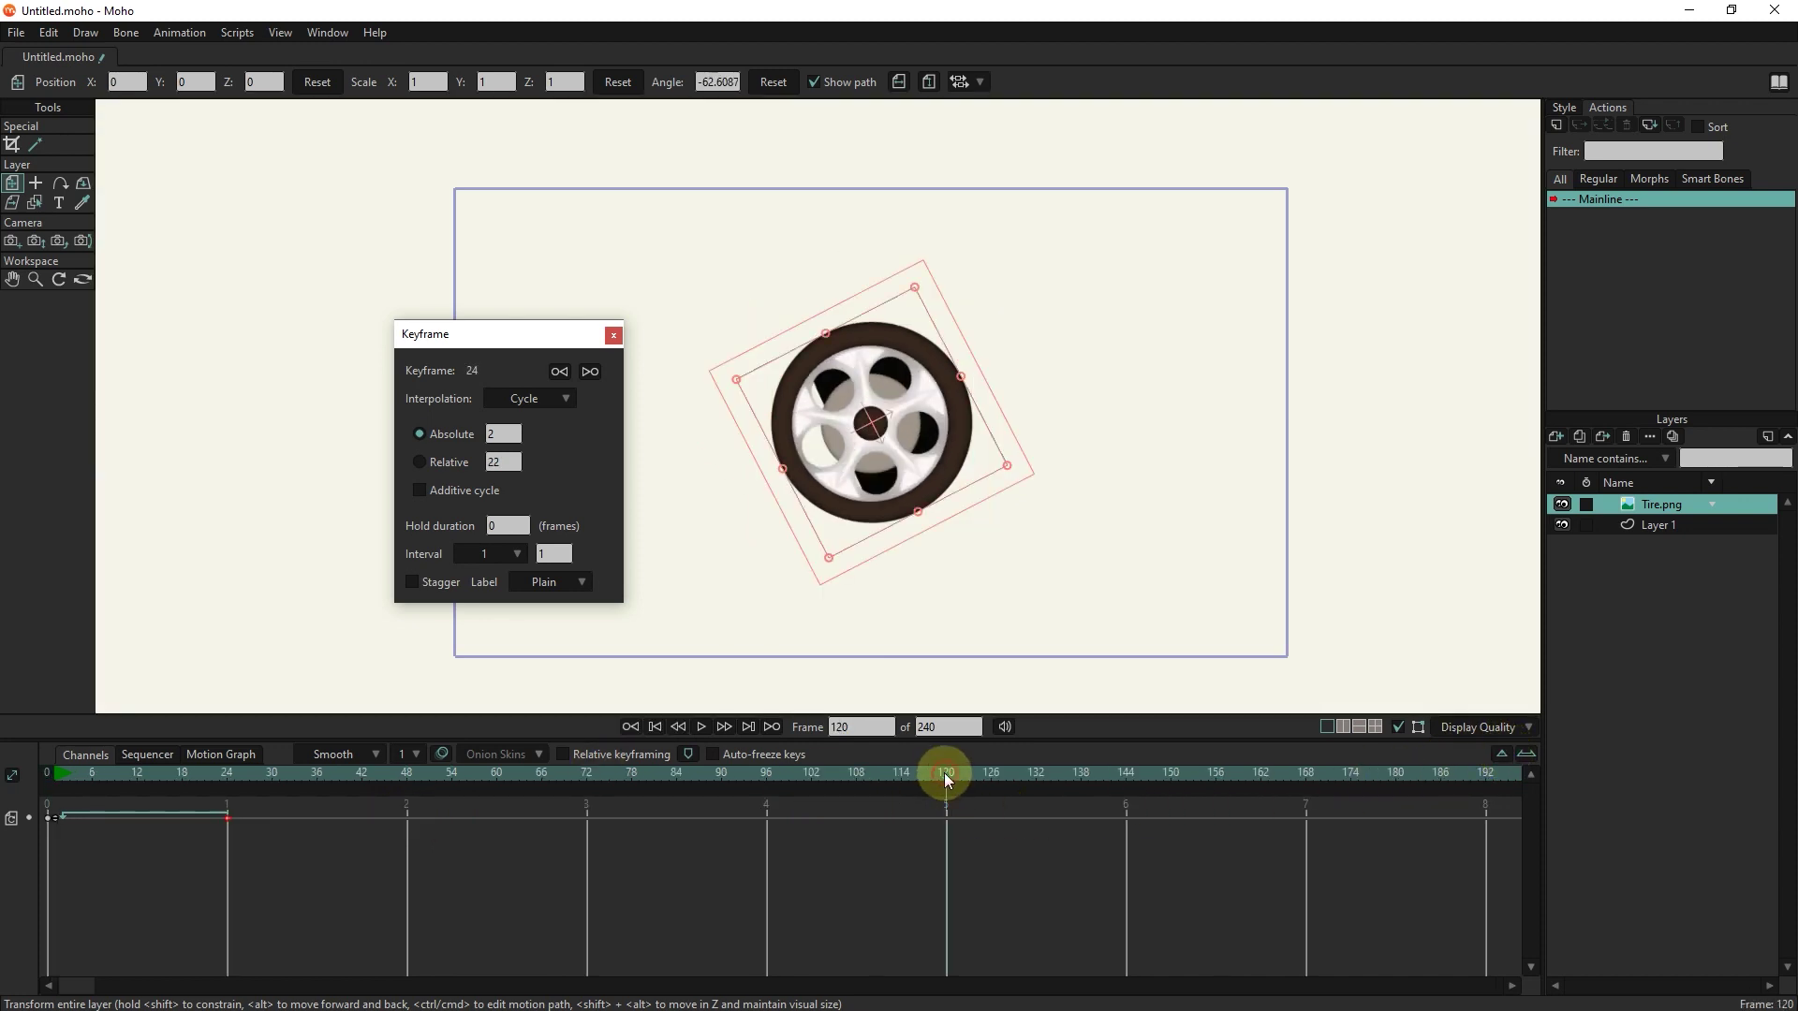
right_click(950, 816)
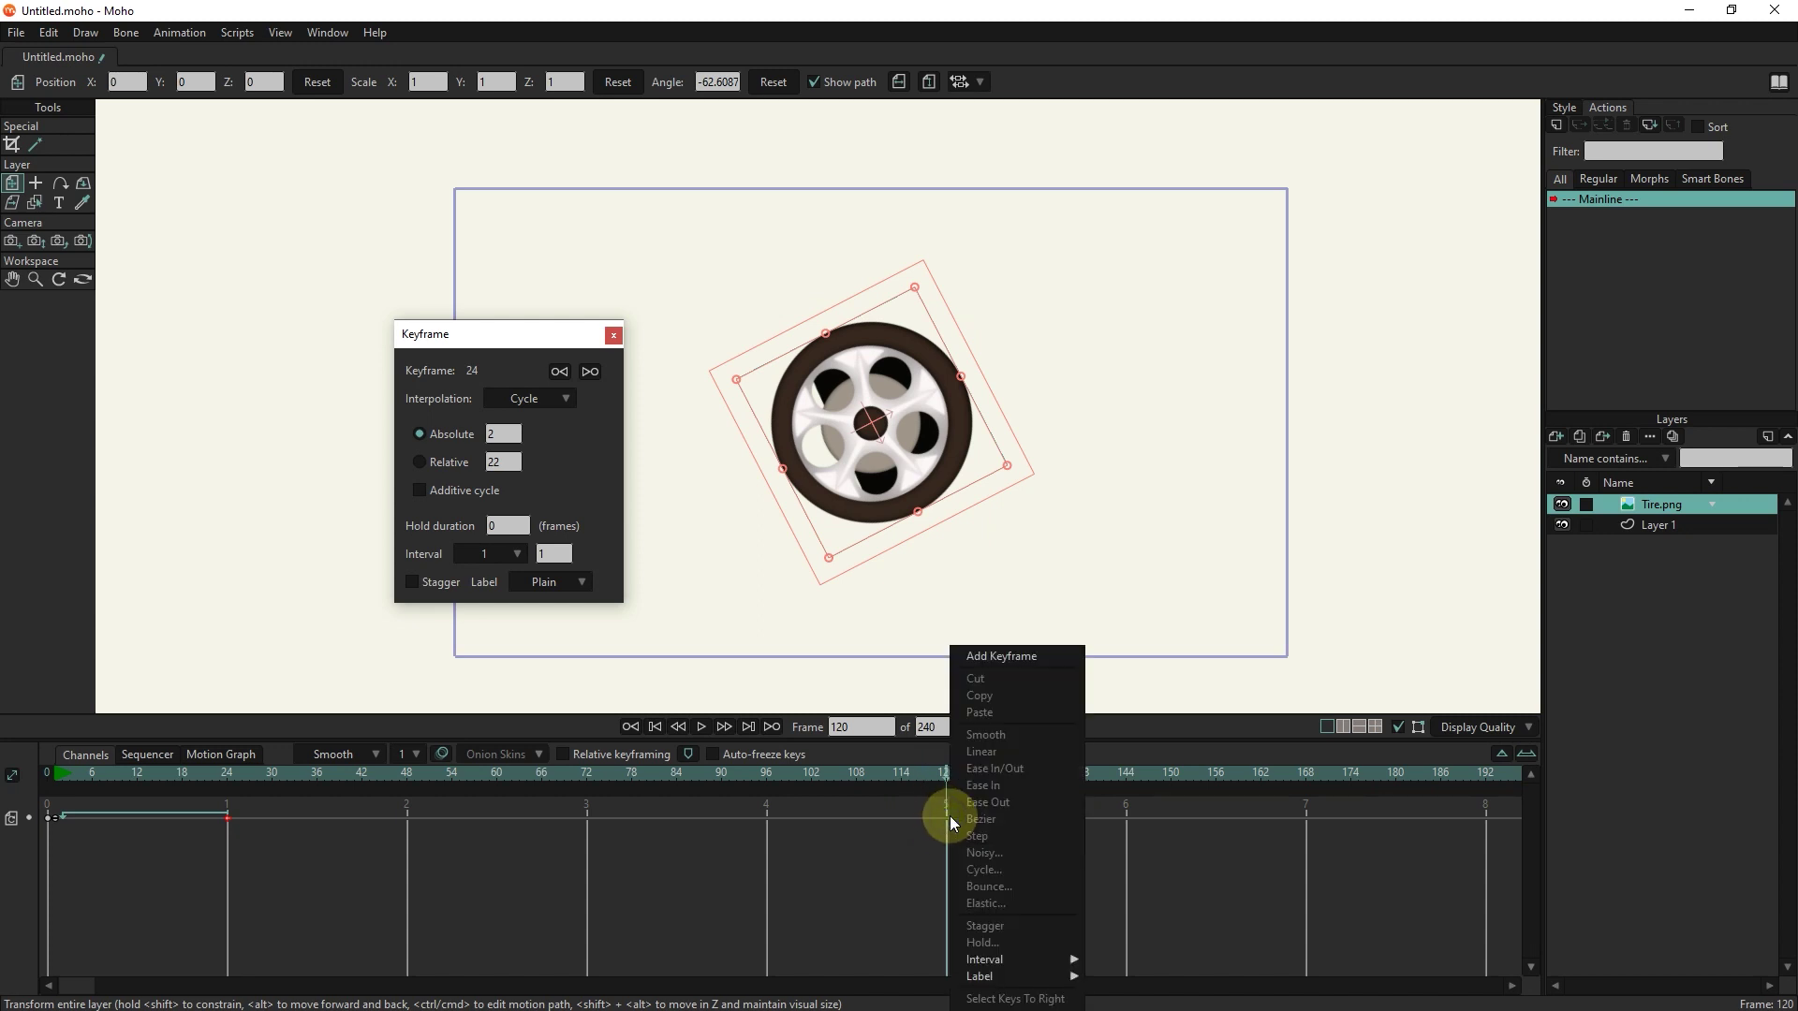
left_click(1010, 659)
left_click(970, 811)
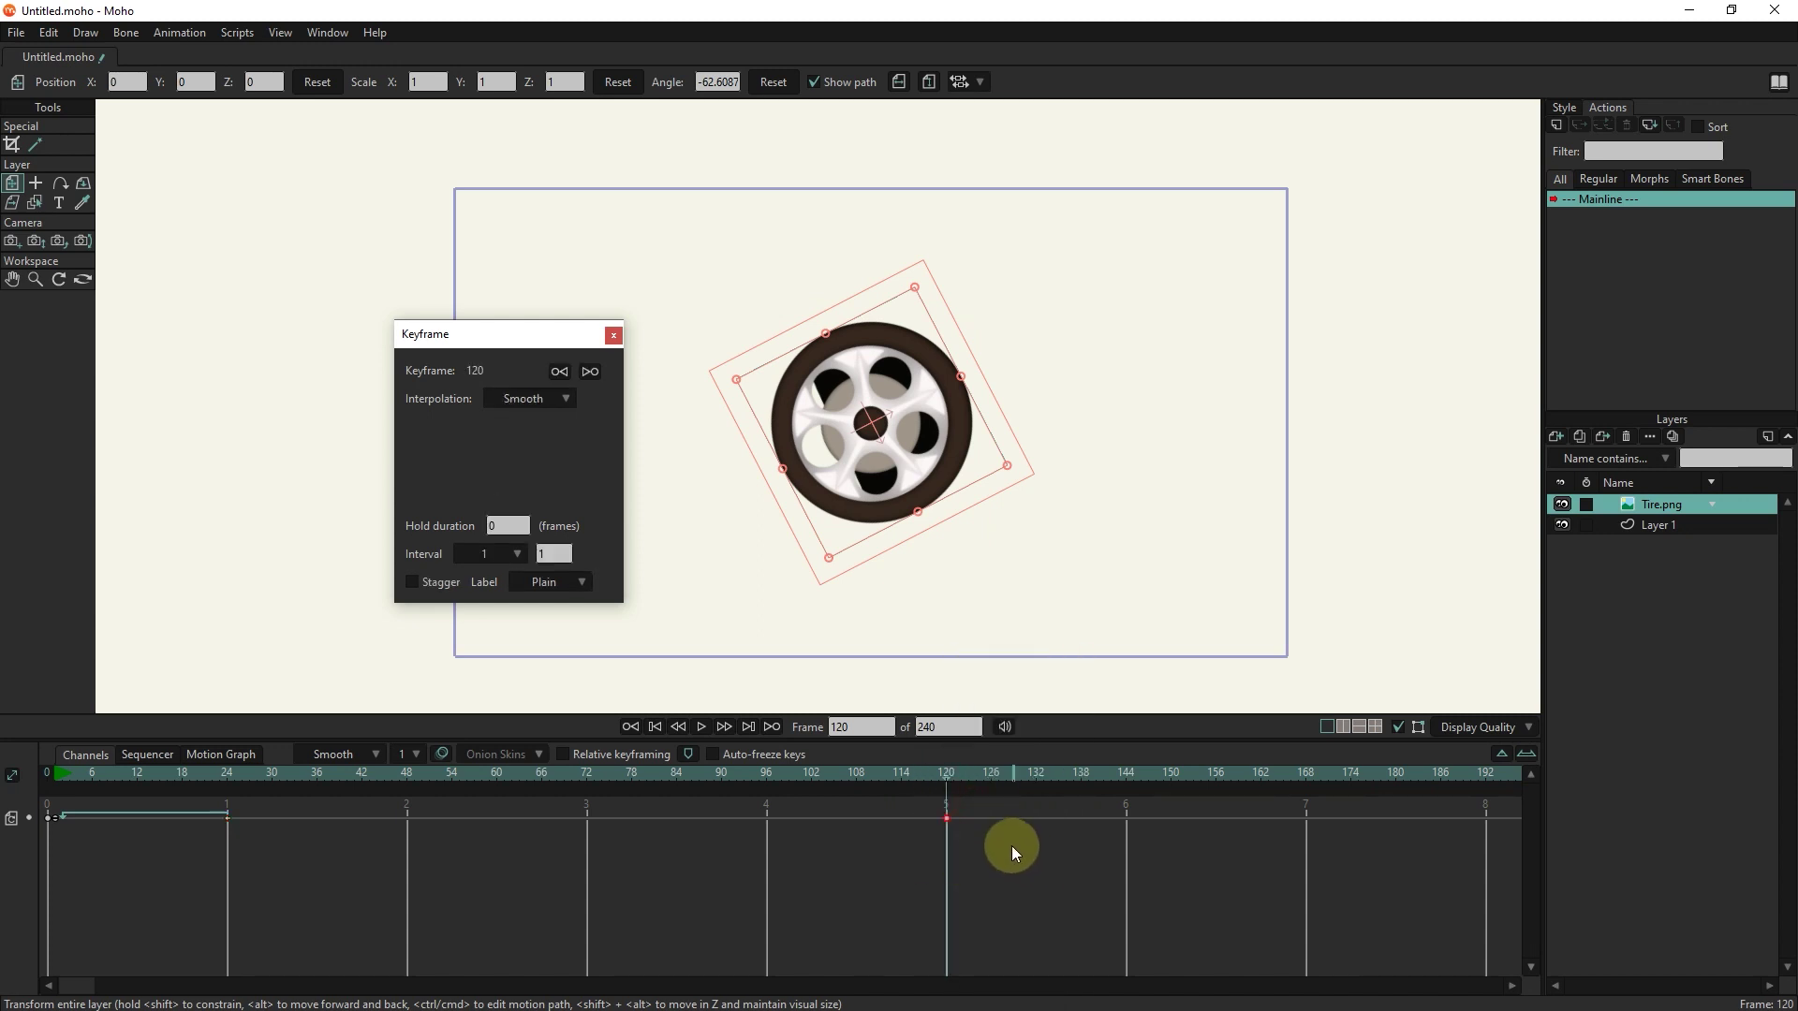
Step: Play back the spinning tire, then rewind to frame 0
left_click_drag(872, 772, 710, 767)
left_click(701, 727)
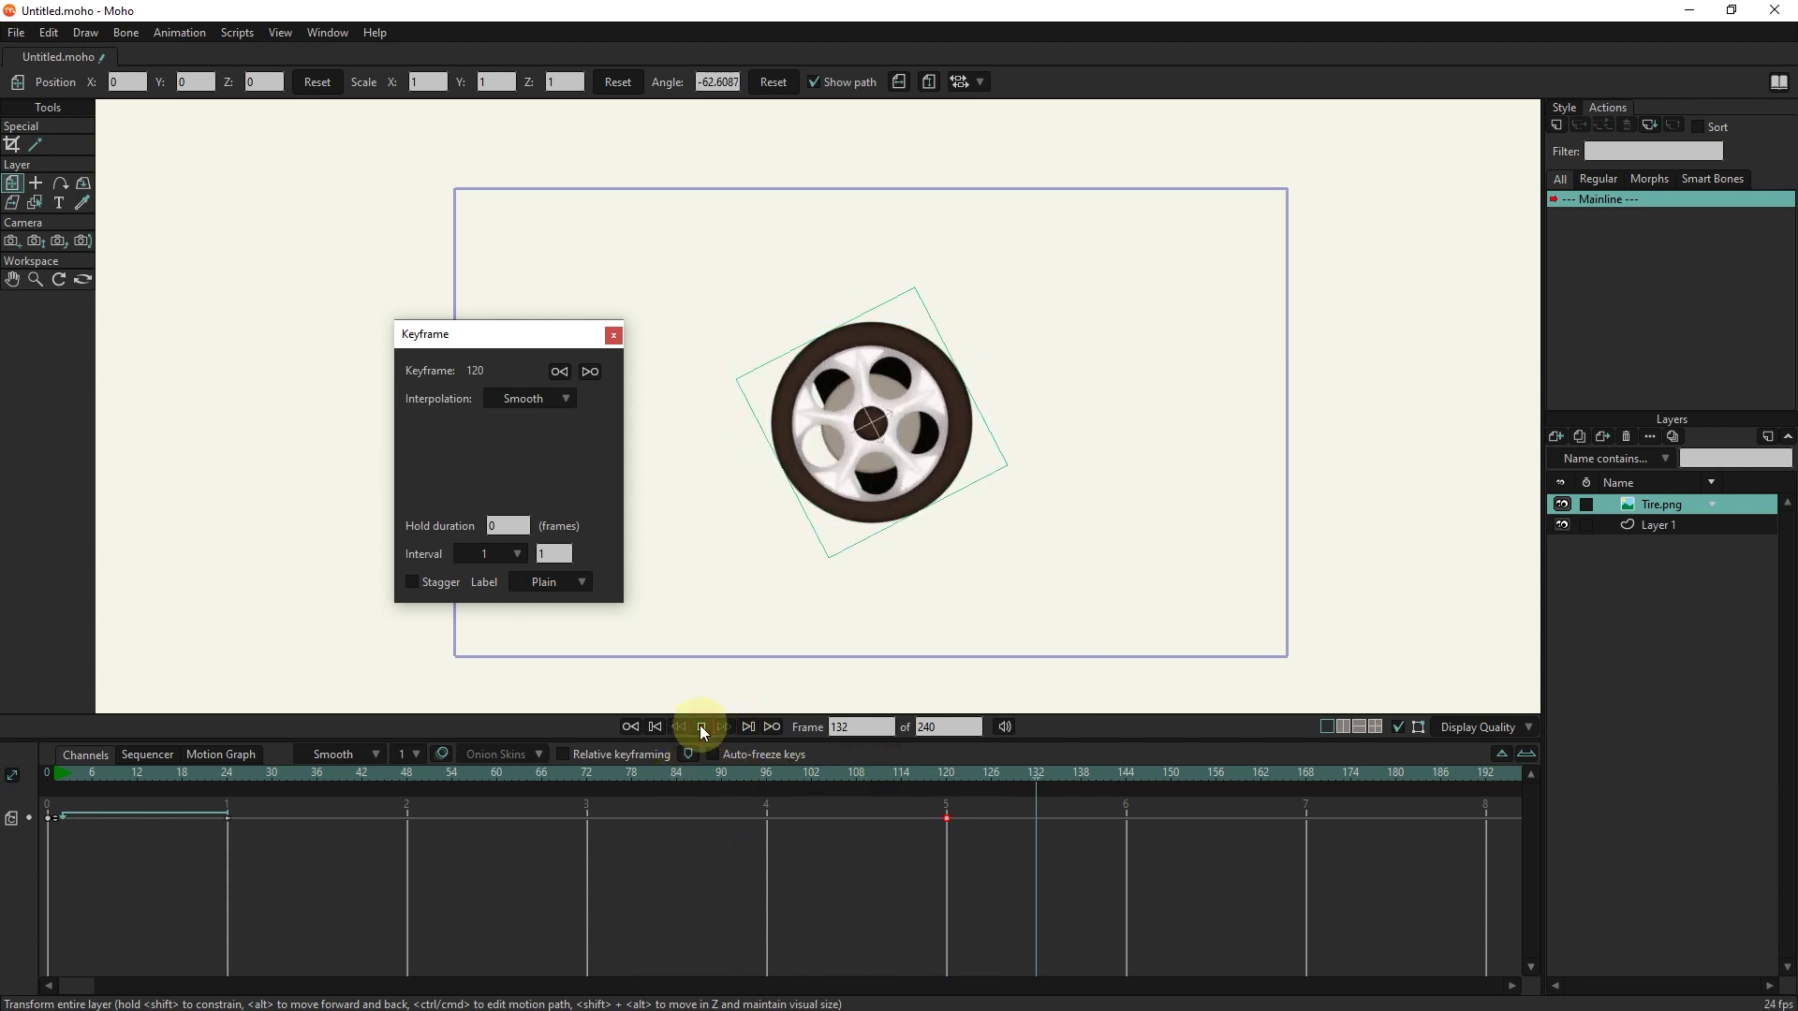
left_click(701, 726)
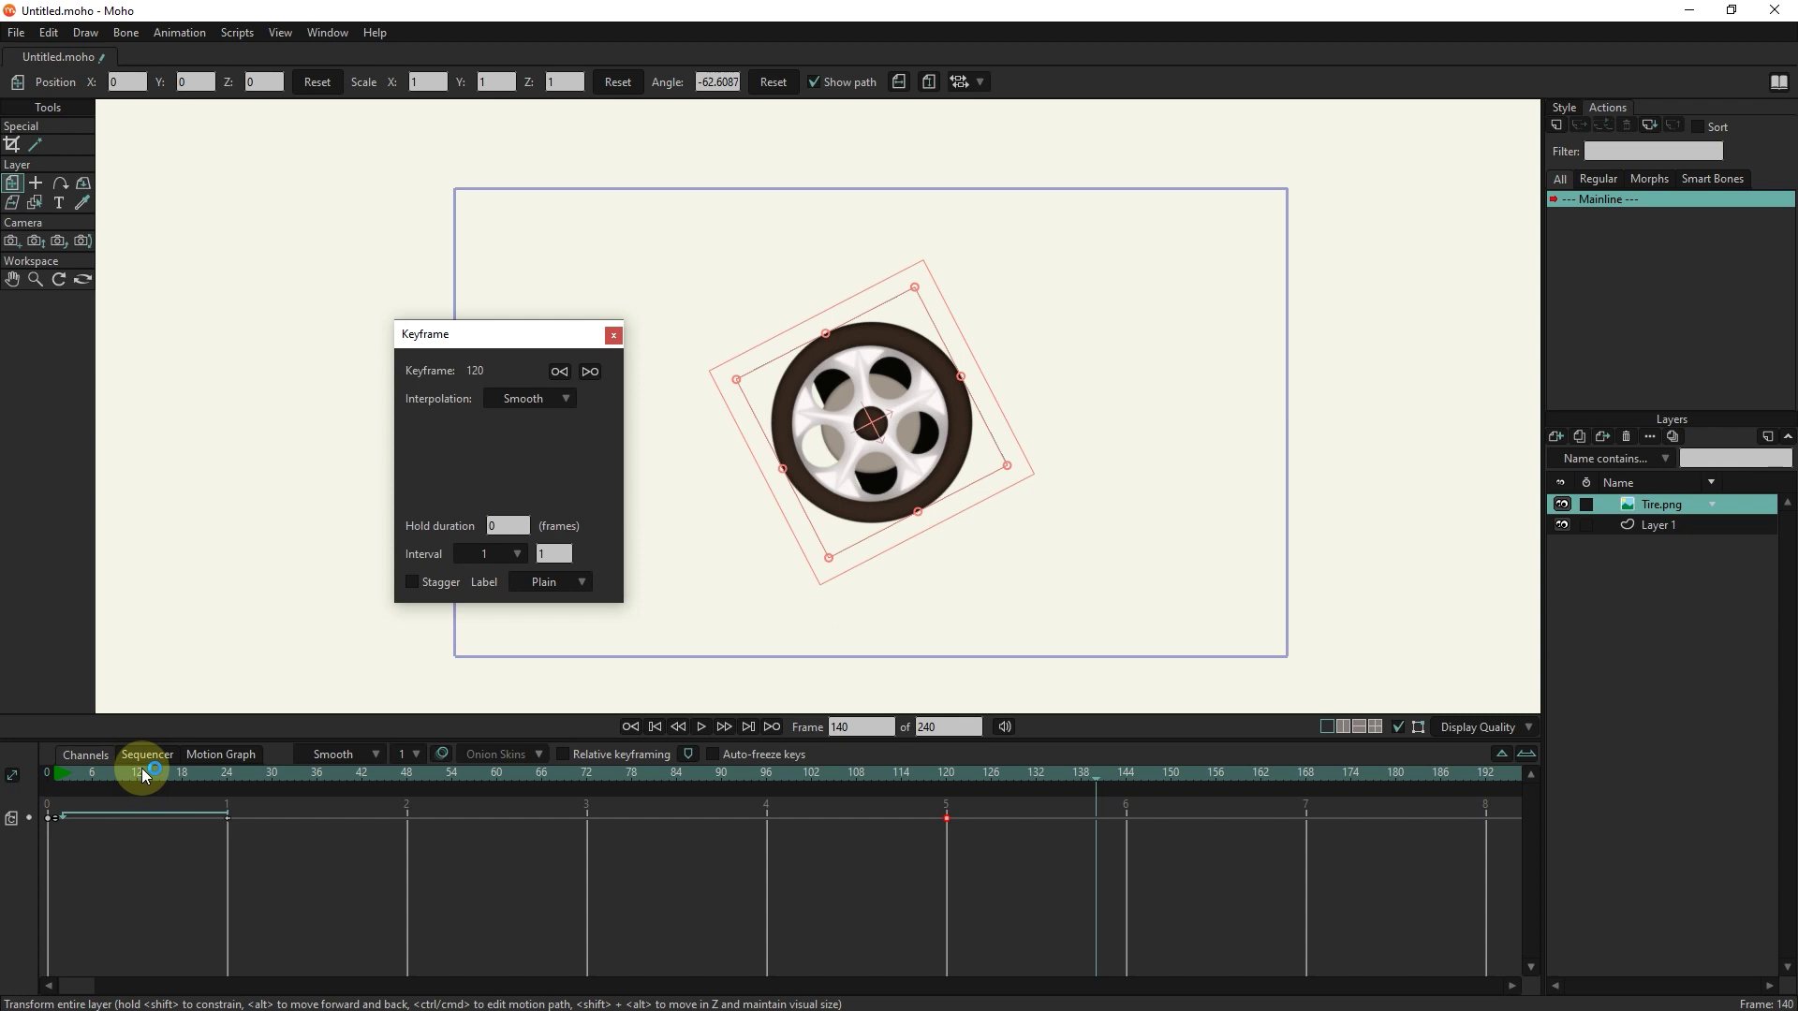
left_click_drag(140, 763, 12, 775)
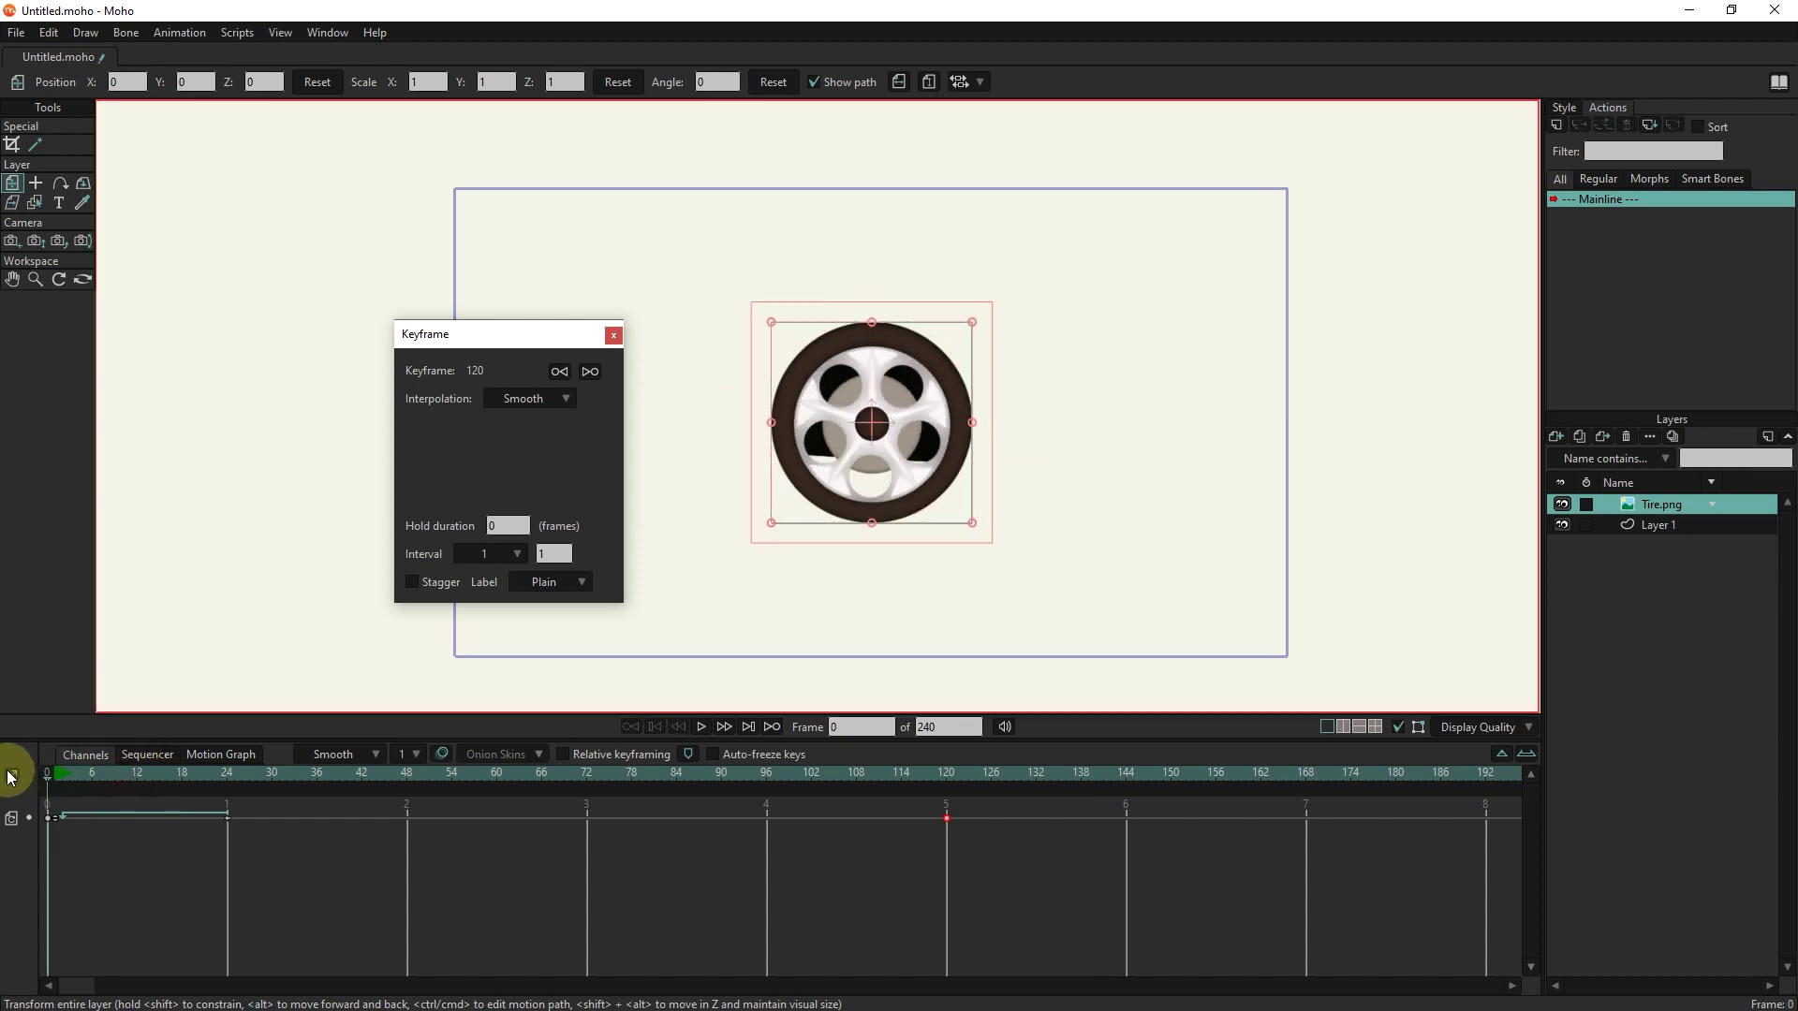
Step: Import the car picture as a new car.png image layer and close the keyframe panel
left_click(1553, 436)
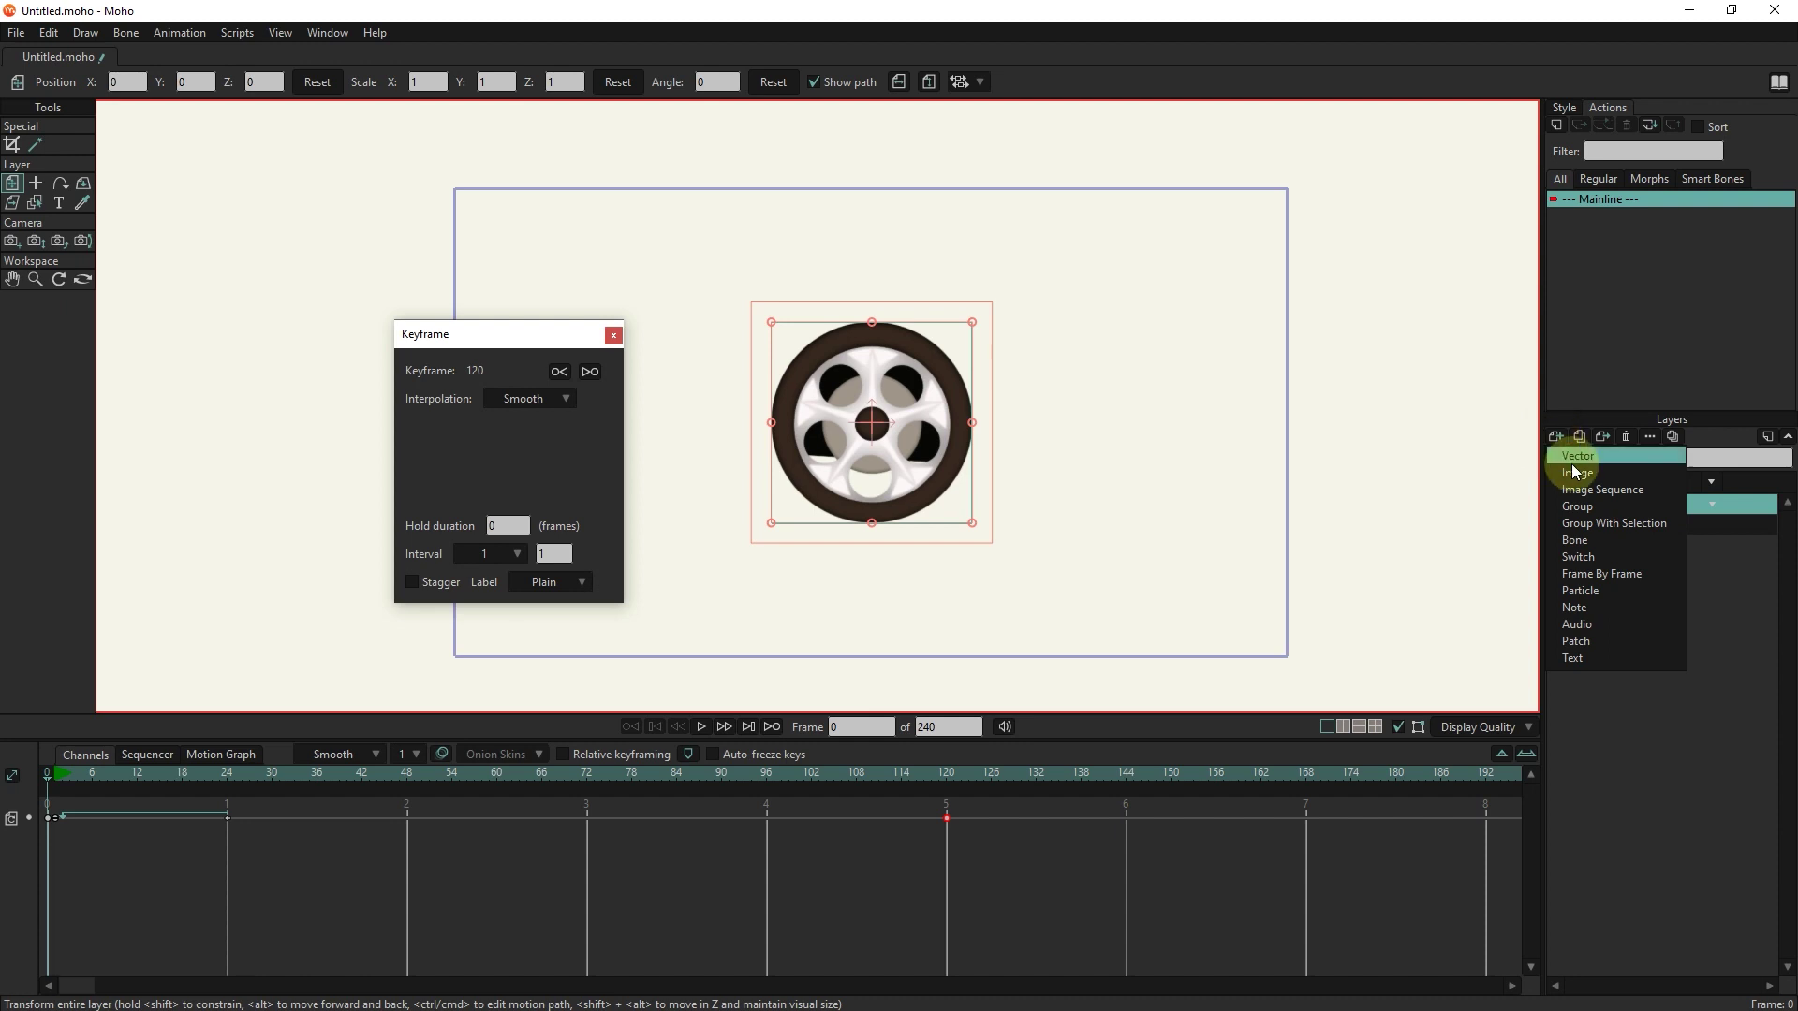
left_click(1575, 473)
left_click(217, 190)
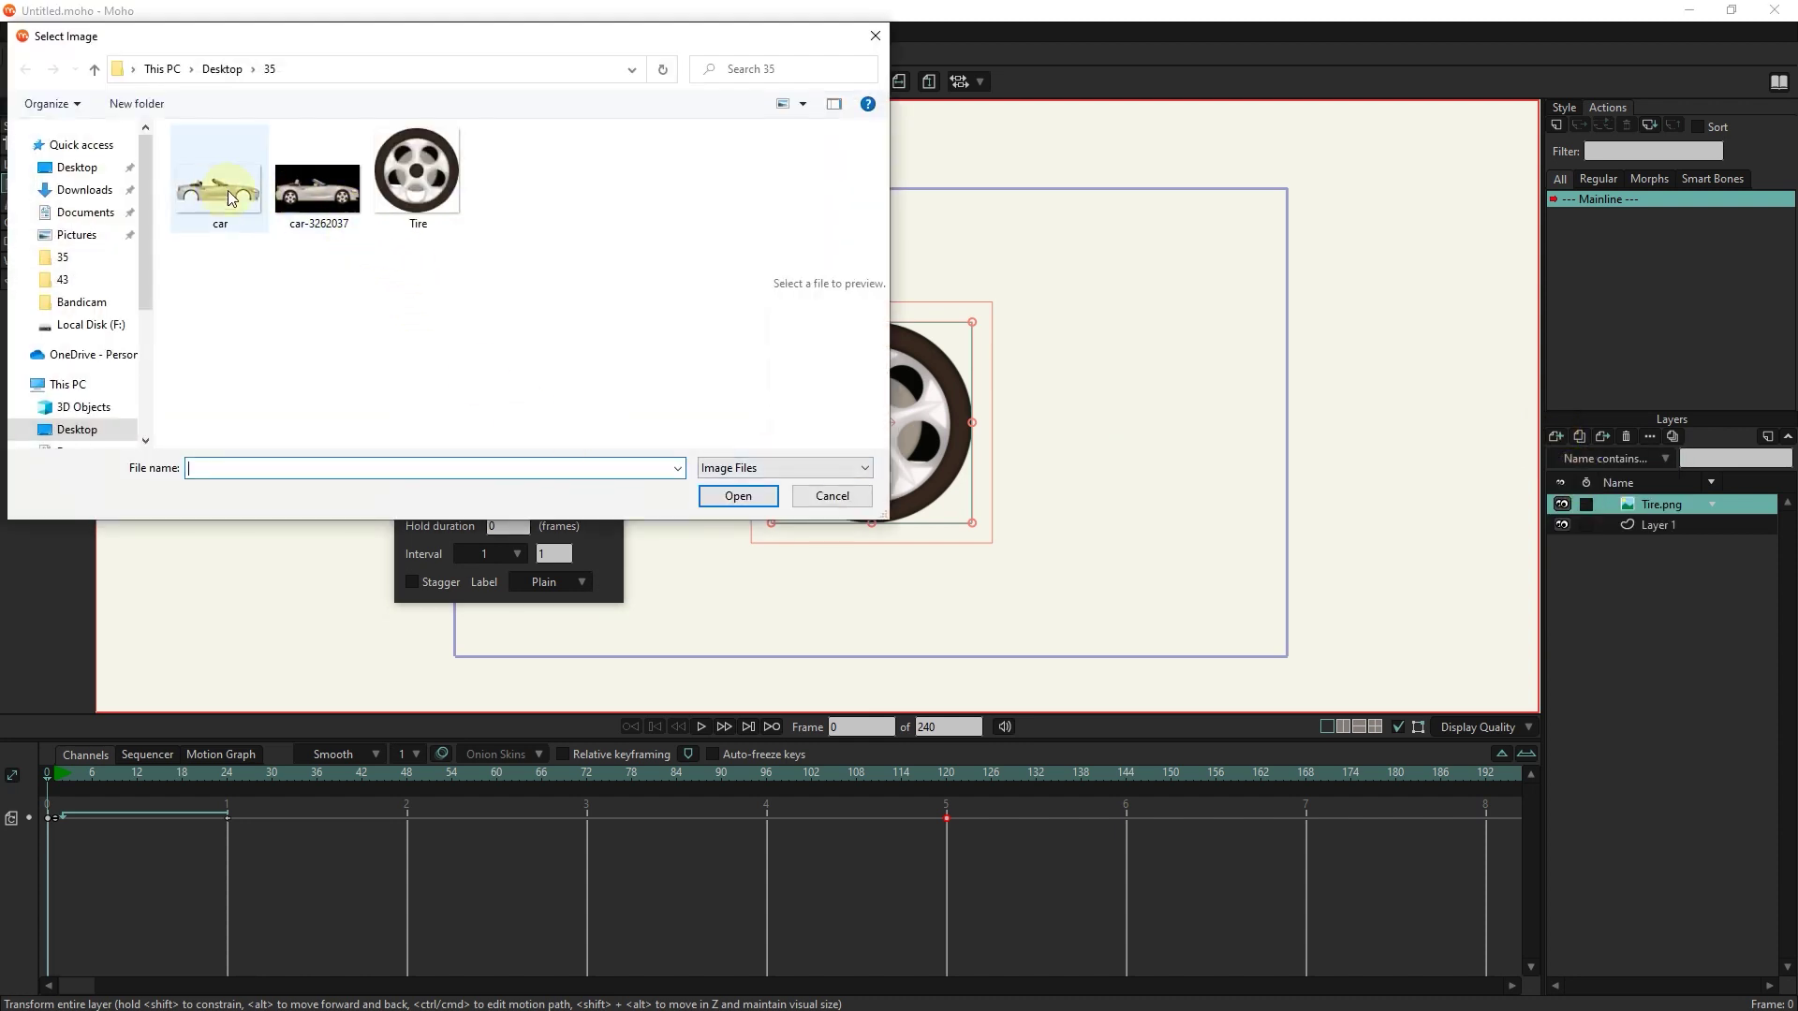
left_click(726, 488)
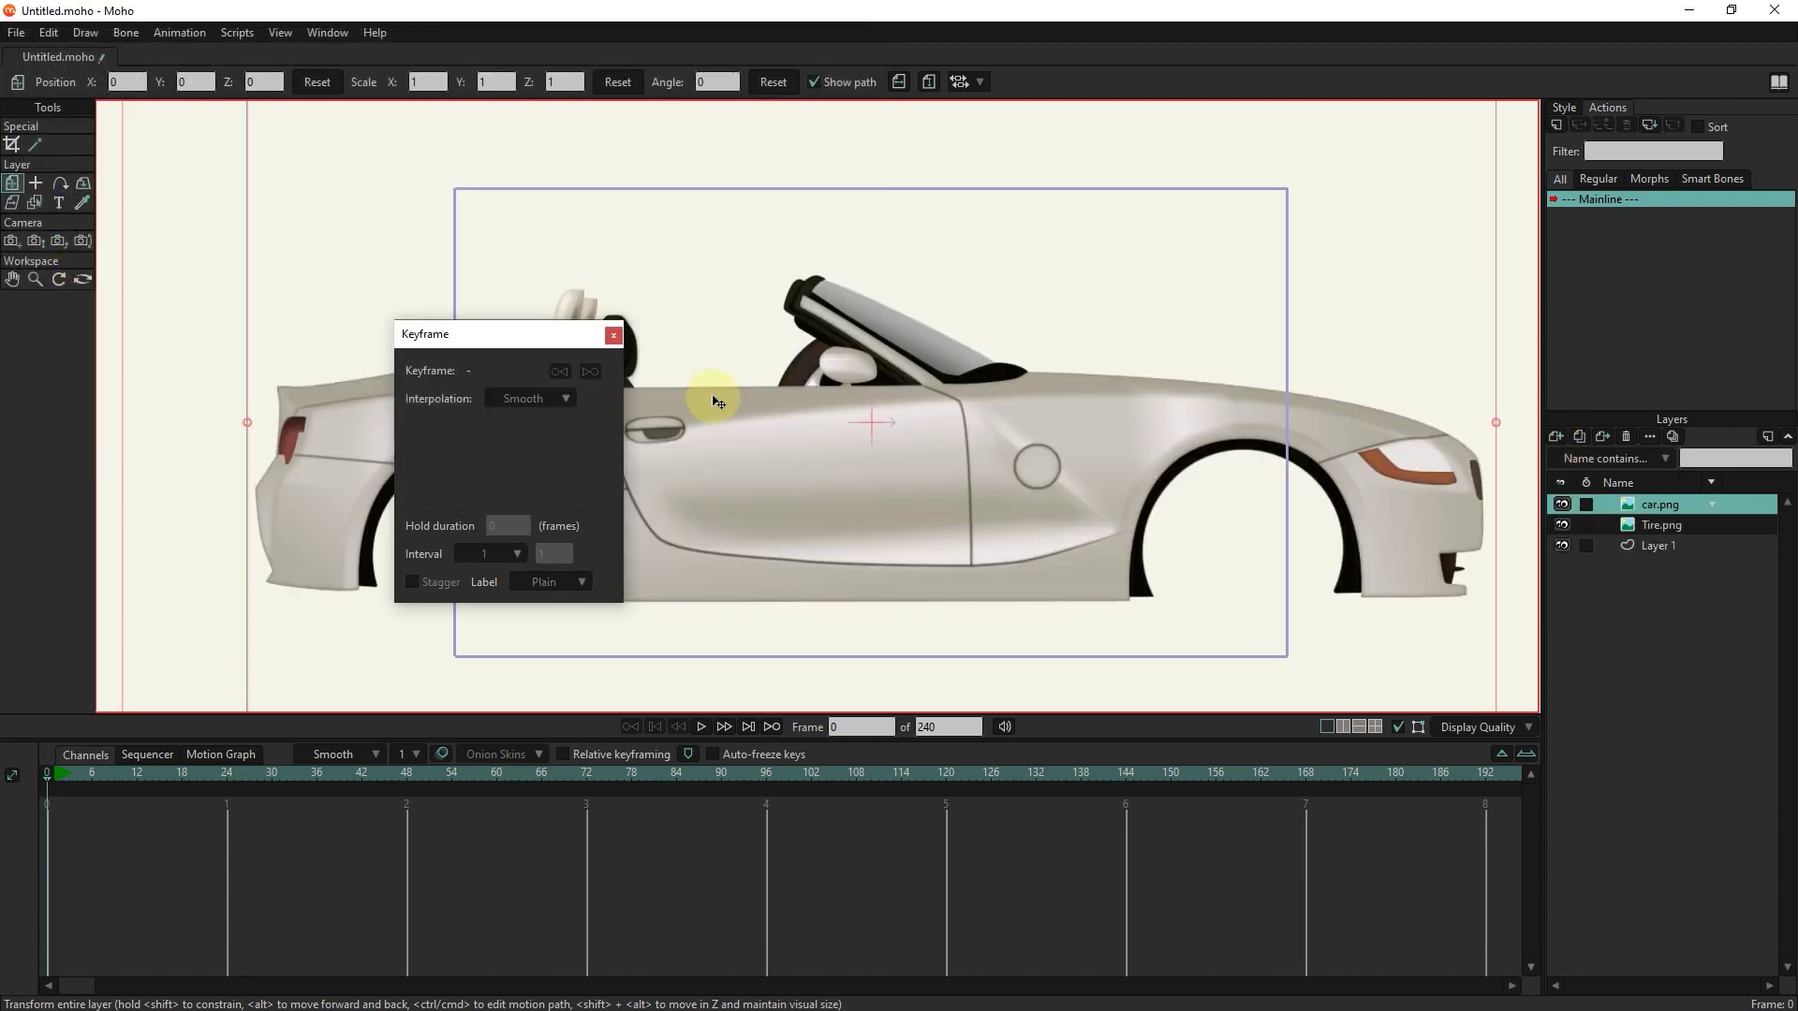
left_click(613, 334)
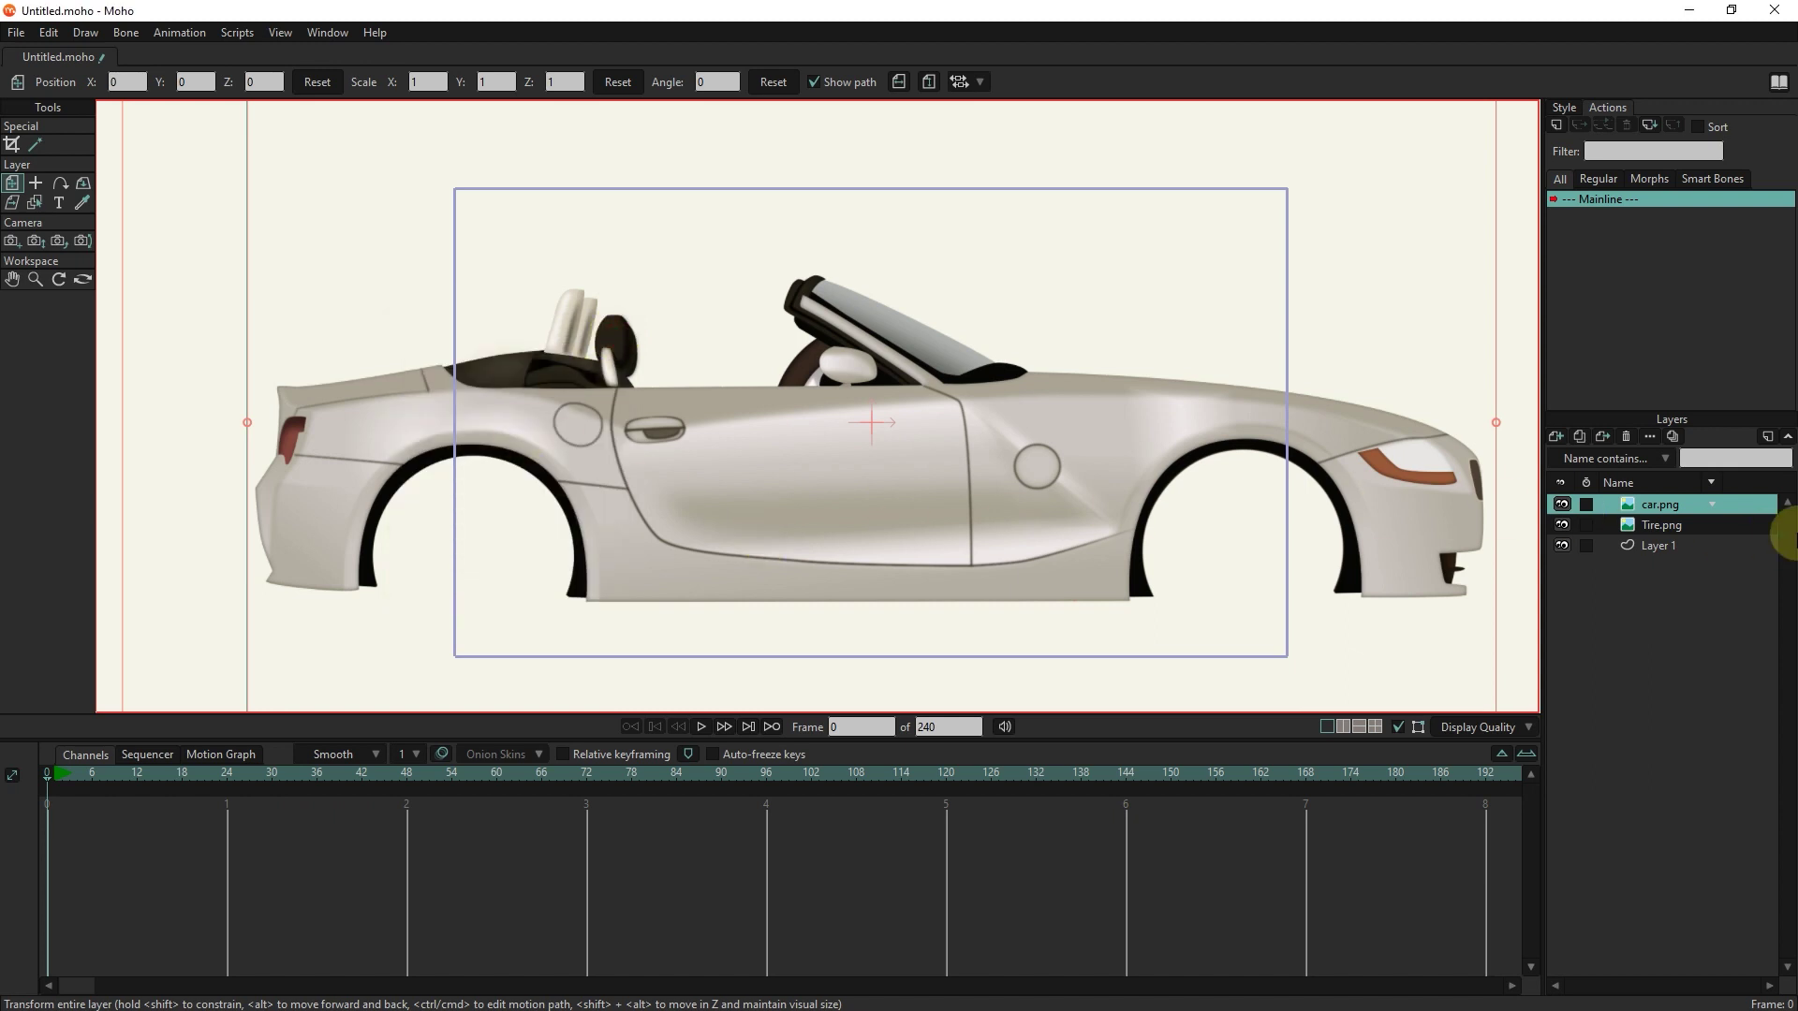
left_click(1655, 523)
Step: Place the tire in the car's rear wheel arch and scale it to about 1.0129
left_click_drag(887, 431, 478, 553)
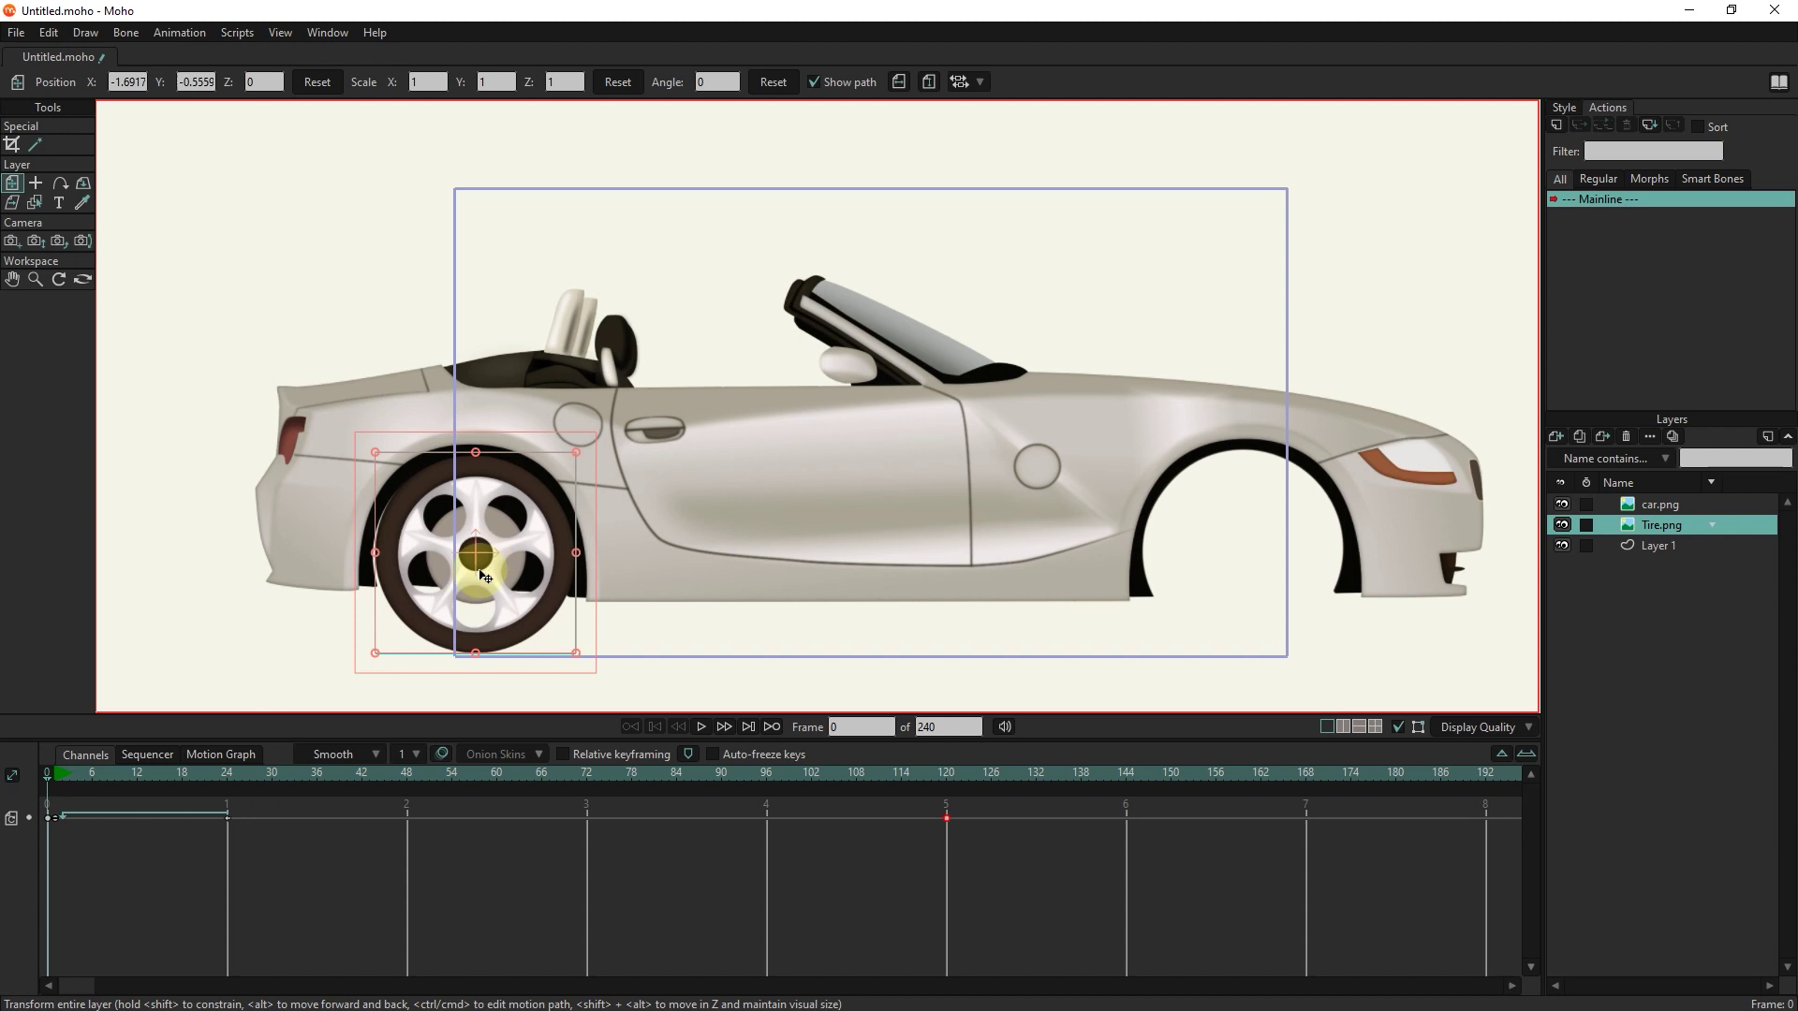
scroll(482, 581, "up", 2)
left_click_drag(637, 520, 743, 468)
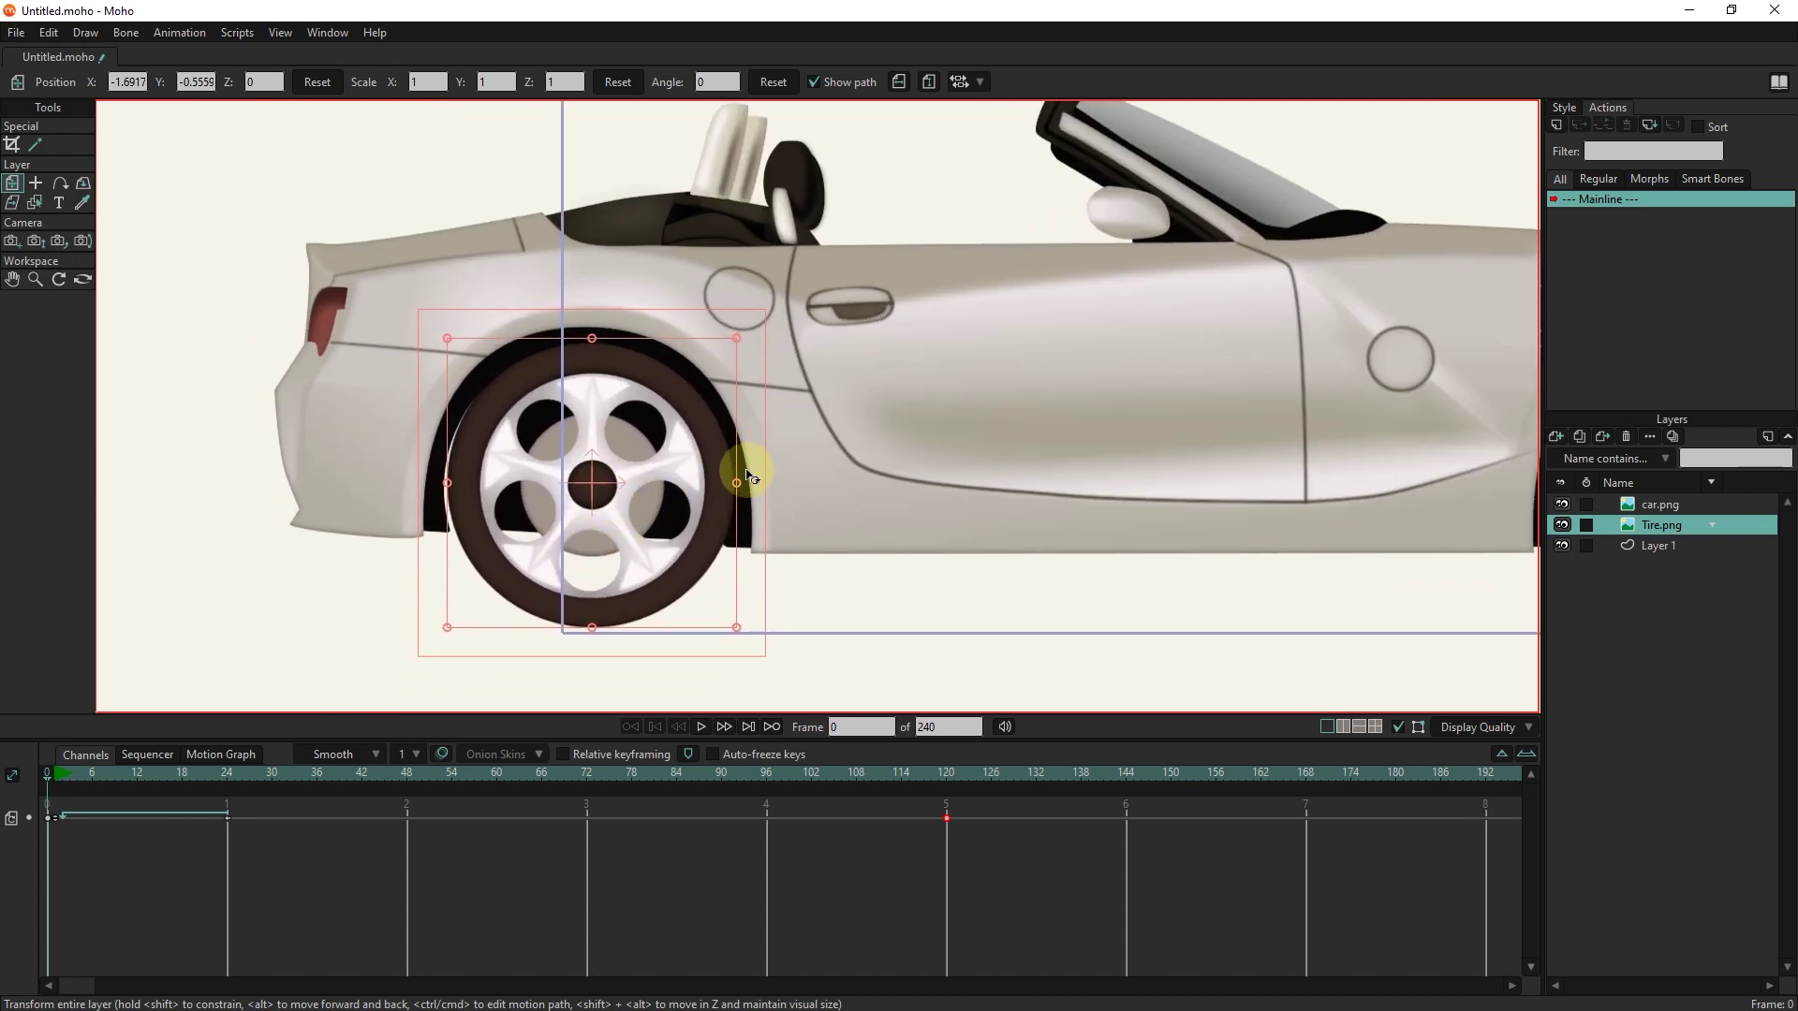
left_click_drag(737, 629, 739, 626)
left_click_drag(682, 574, 686, 582)
left_click_drag(442, 629, 581, 607)
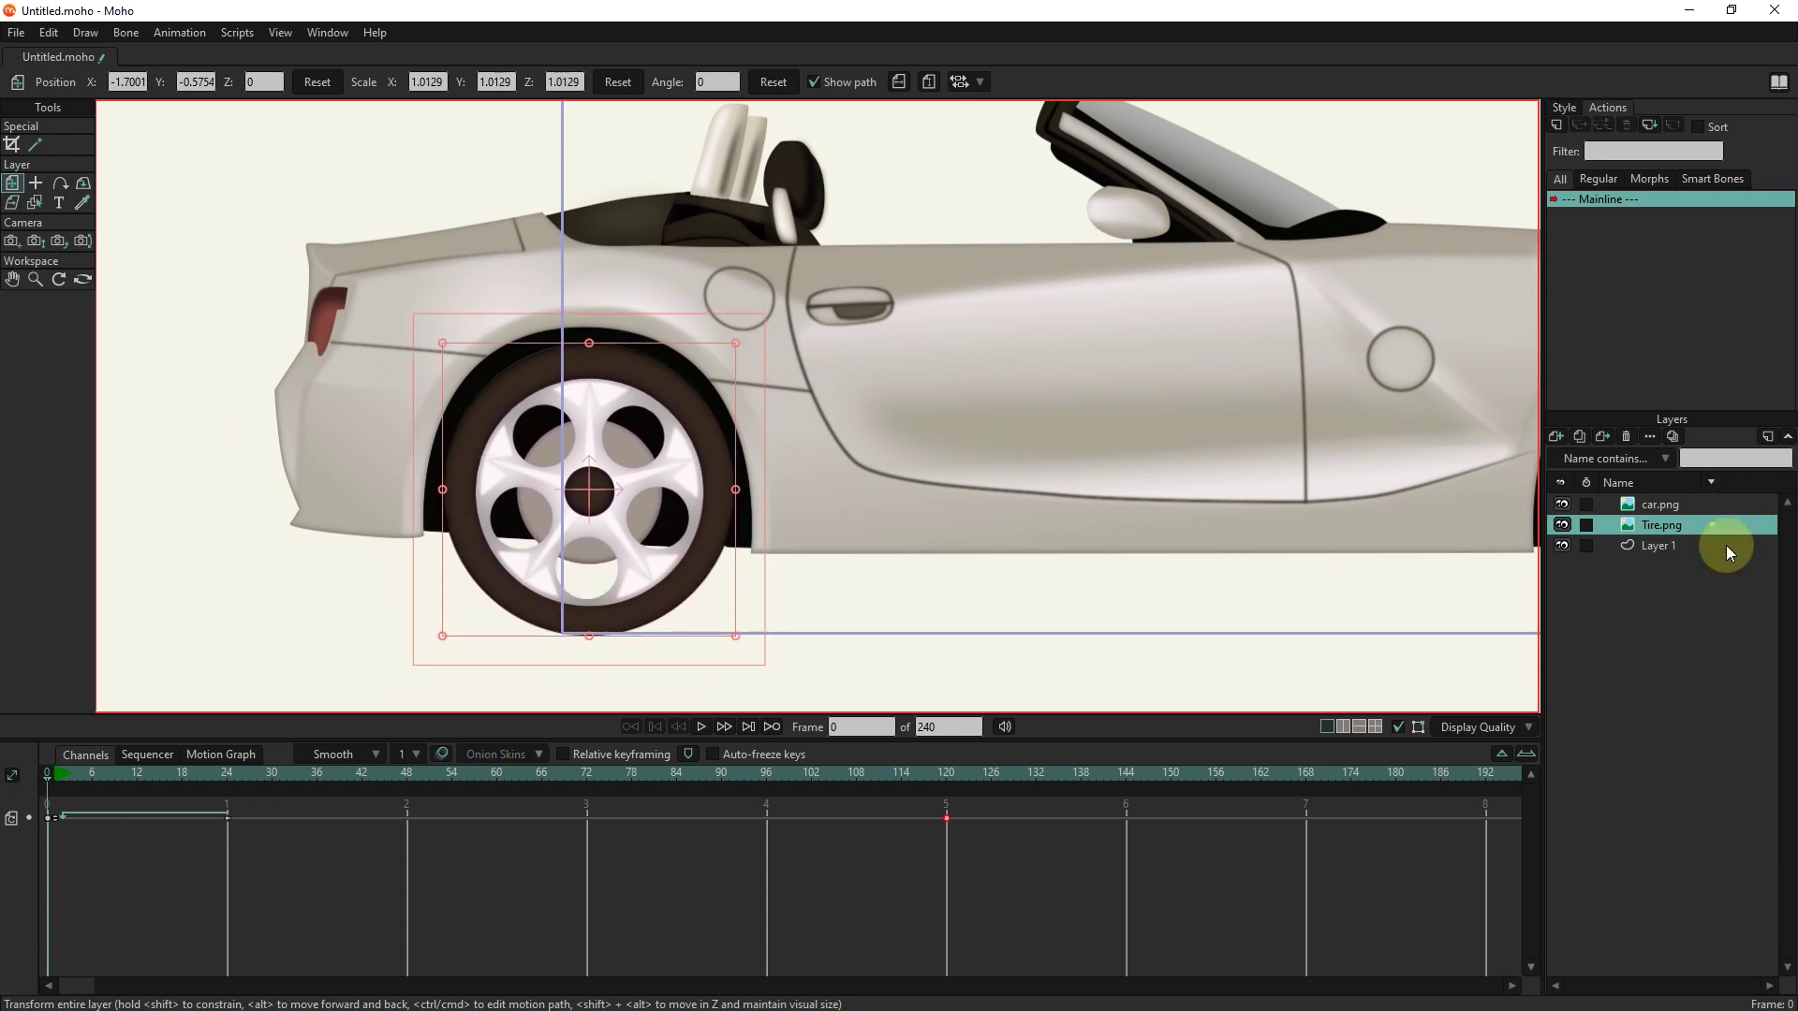
left_click(1580, 436)
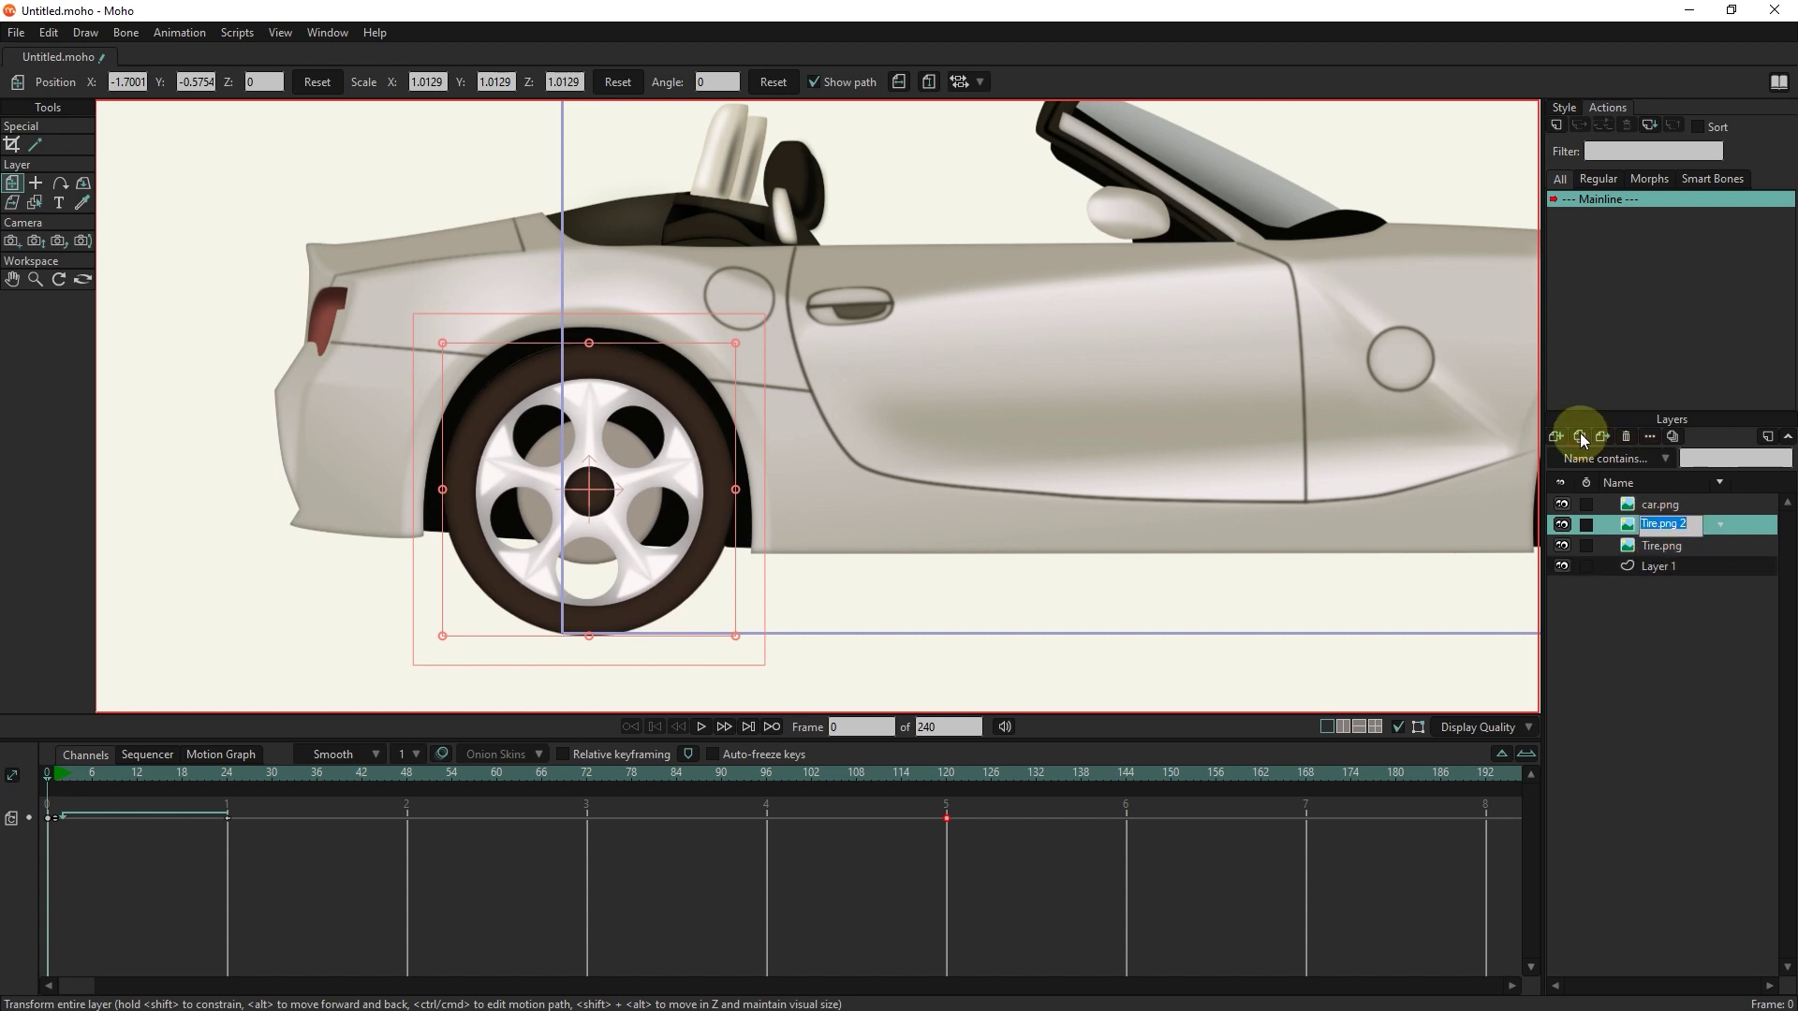
Step: Keep the copy named Tire.png 2 and move it into the front wheel arch at X 1.5894, Y -0.5450
key("Return")
scroll(974, 534, "down", 4)
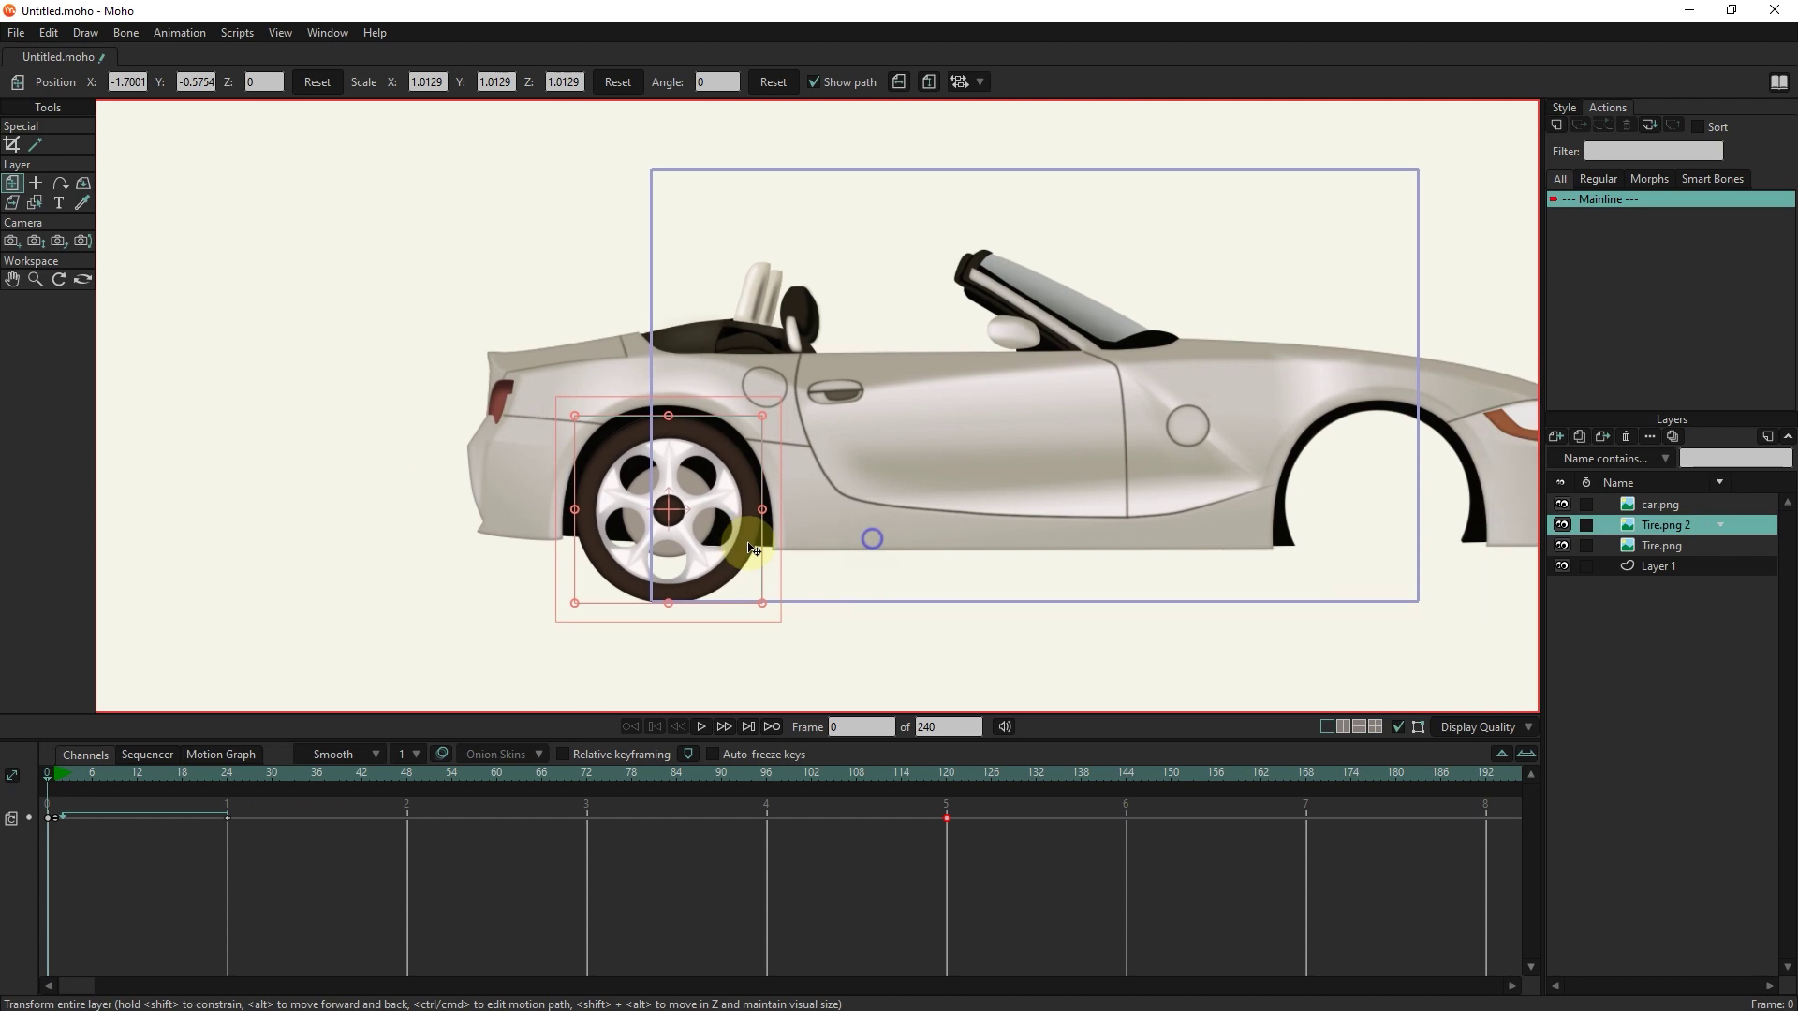
left_click_drag(625, 554, 1255, 553)
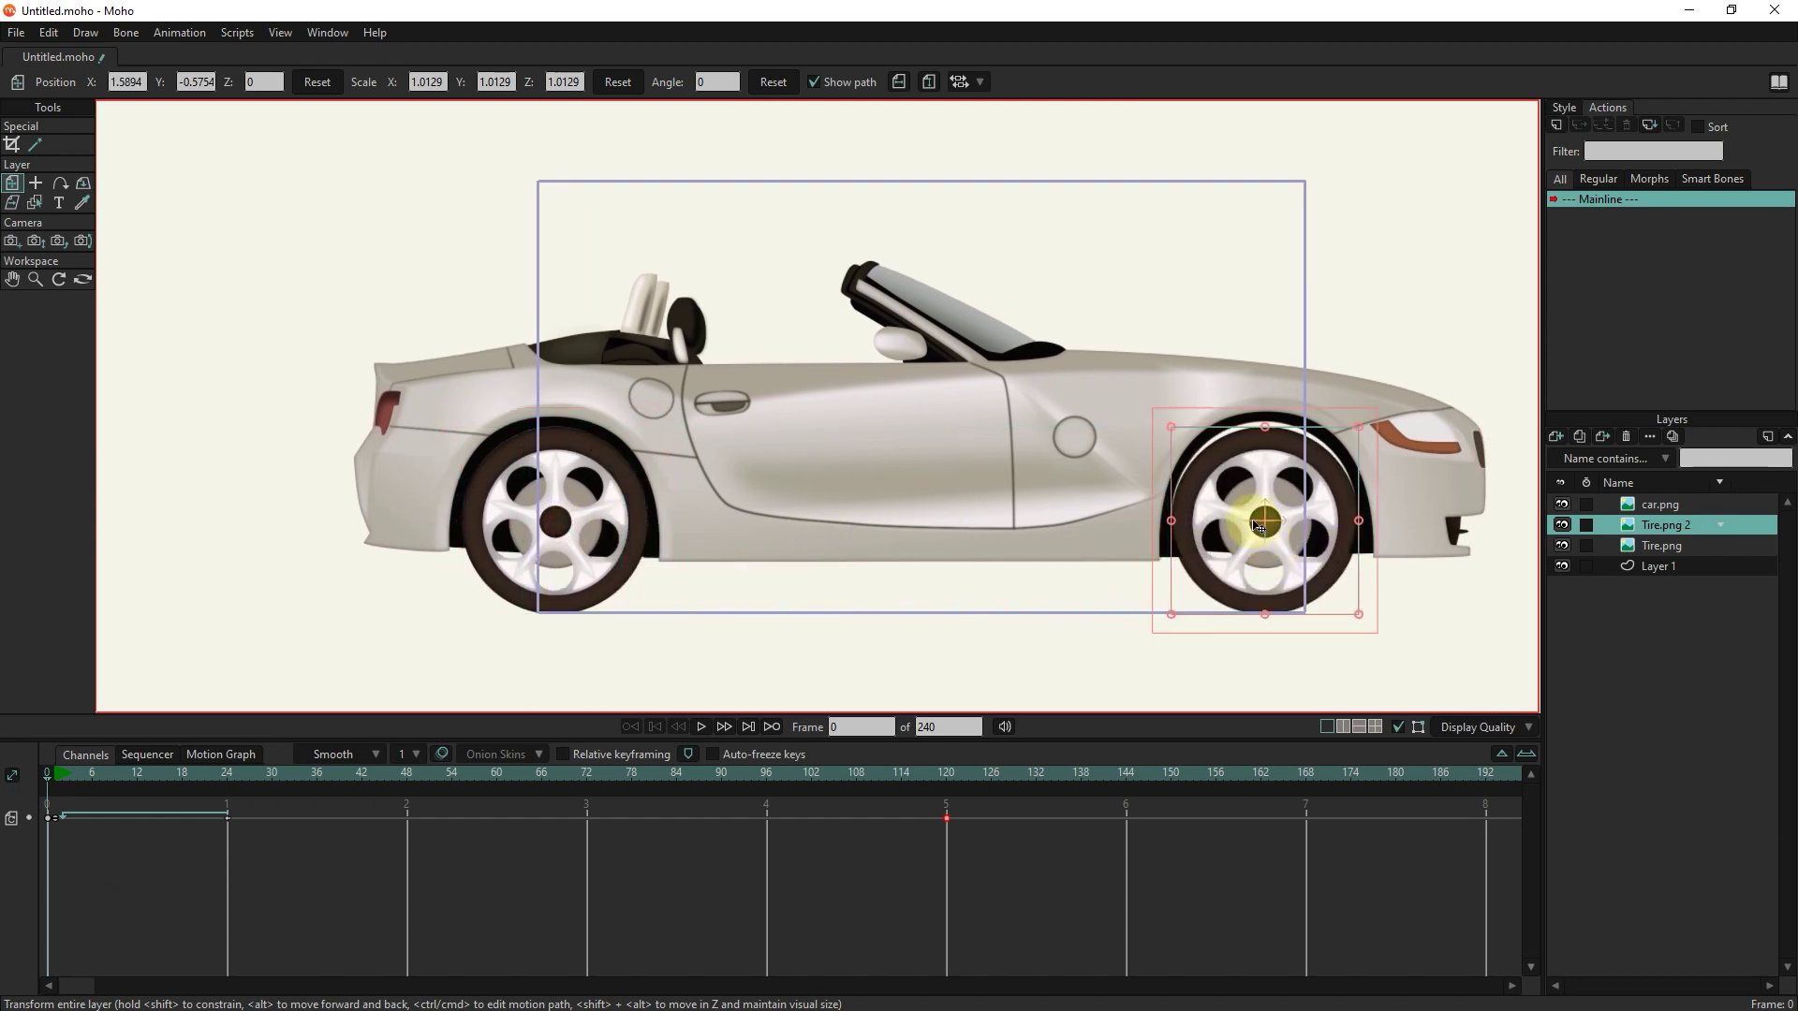
left_click_drag(1257, 525, 1258, 522)
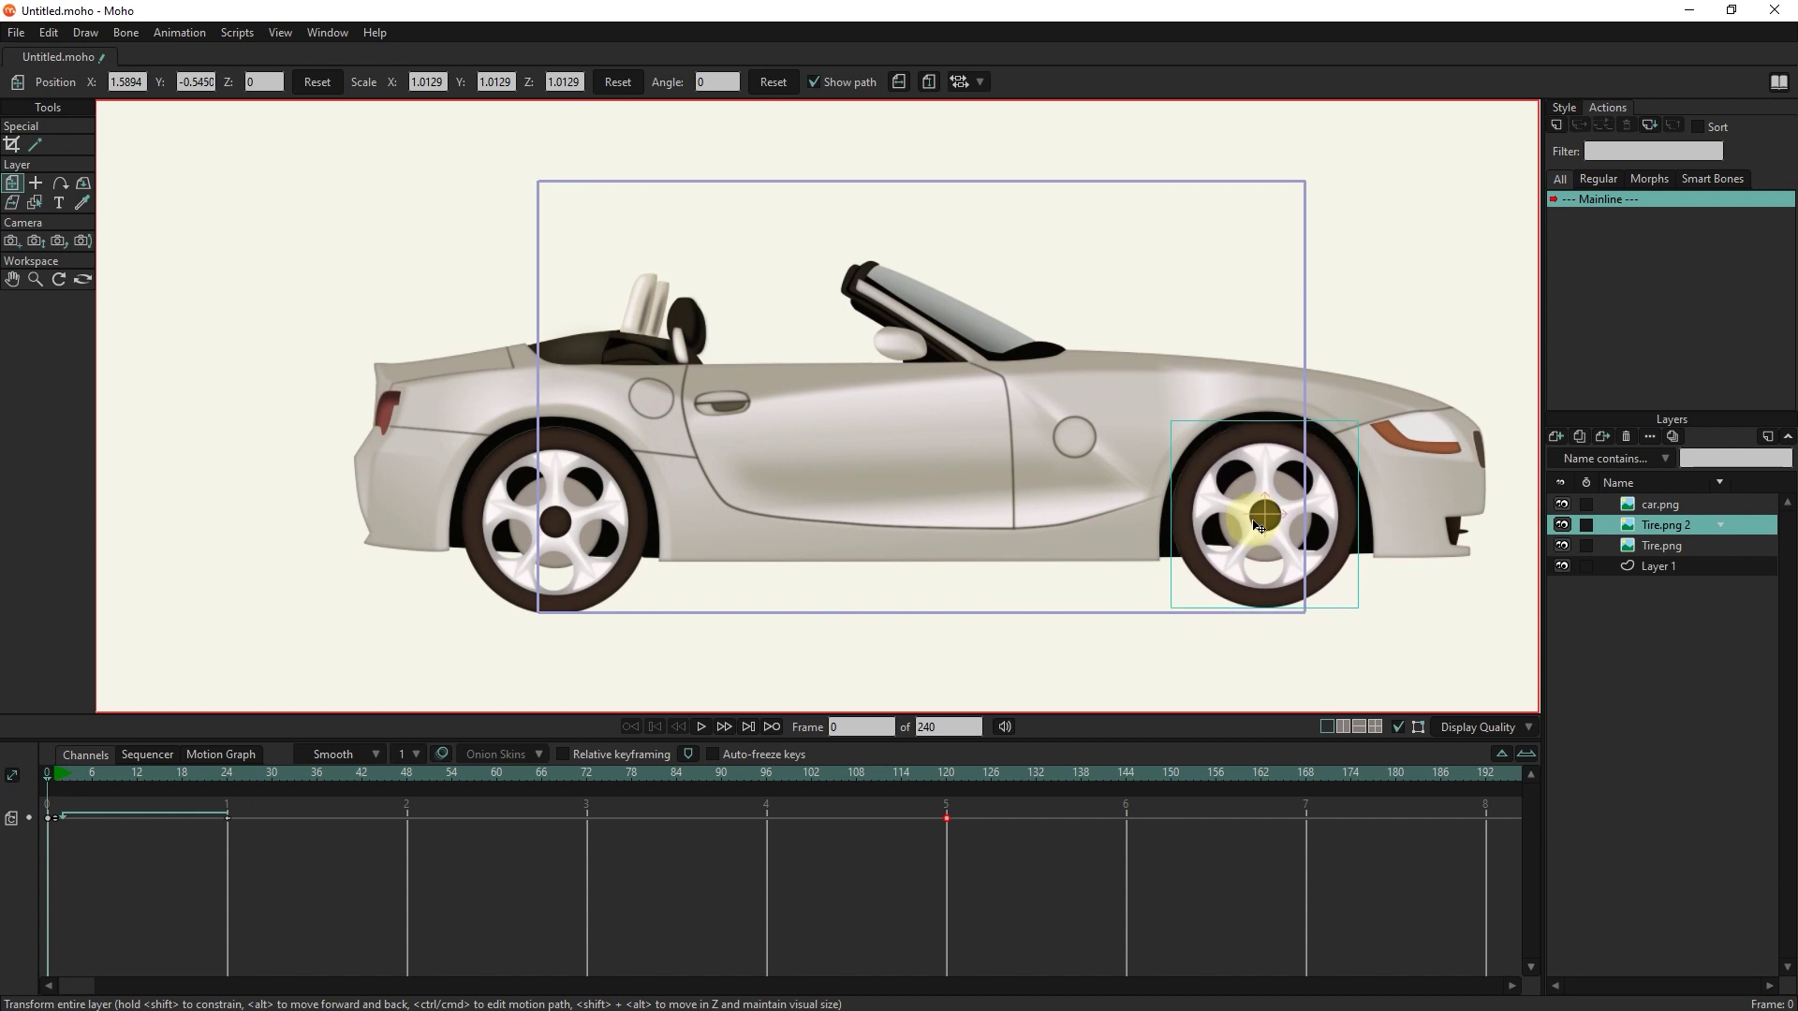
left_click_drag(1258, 525, 1257, 525)
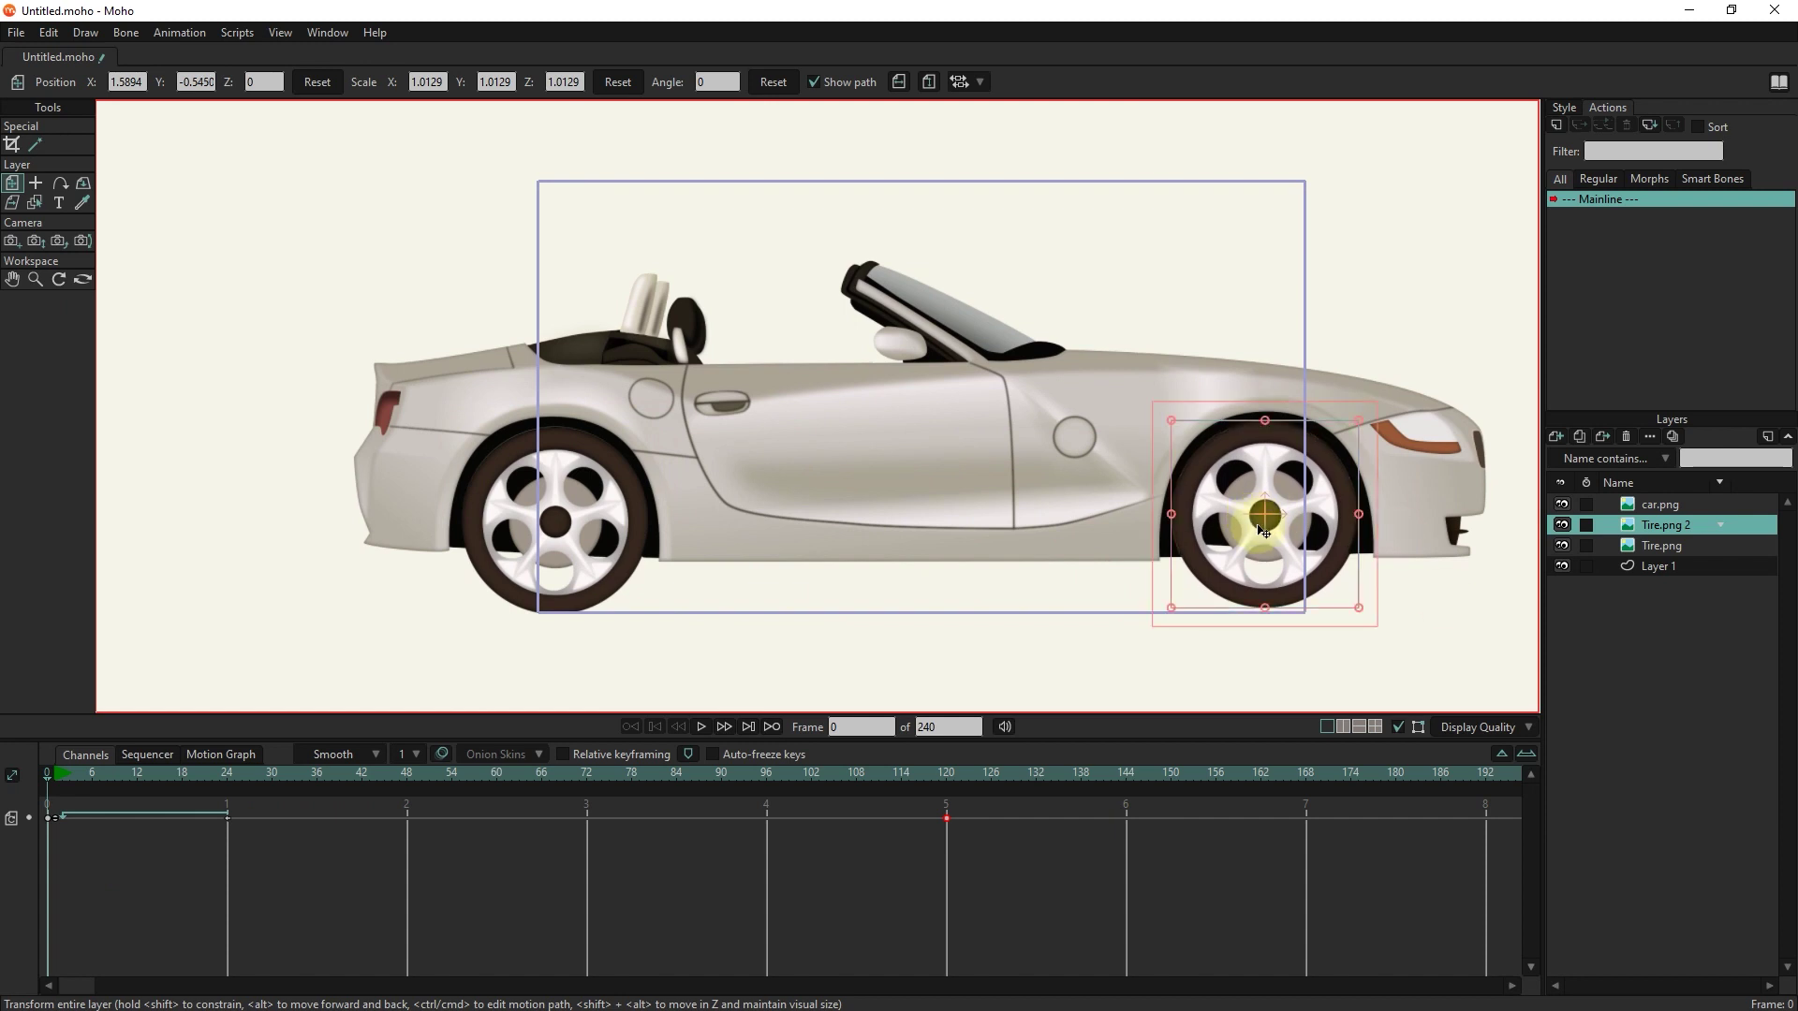
left_click(704, 724)
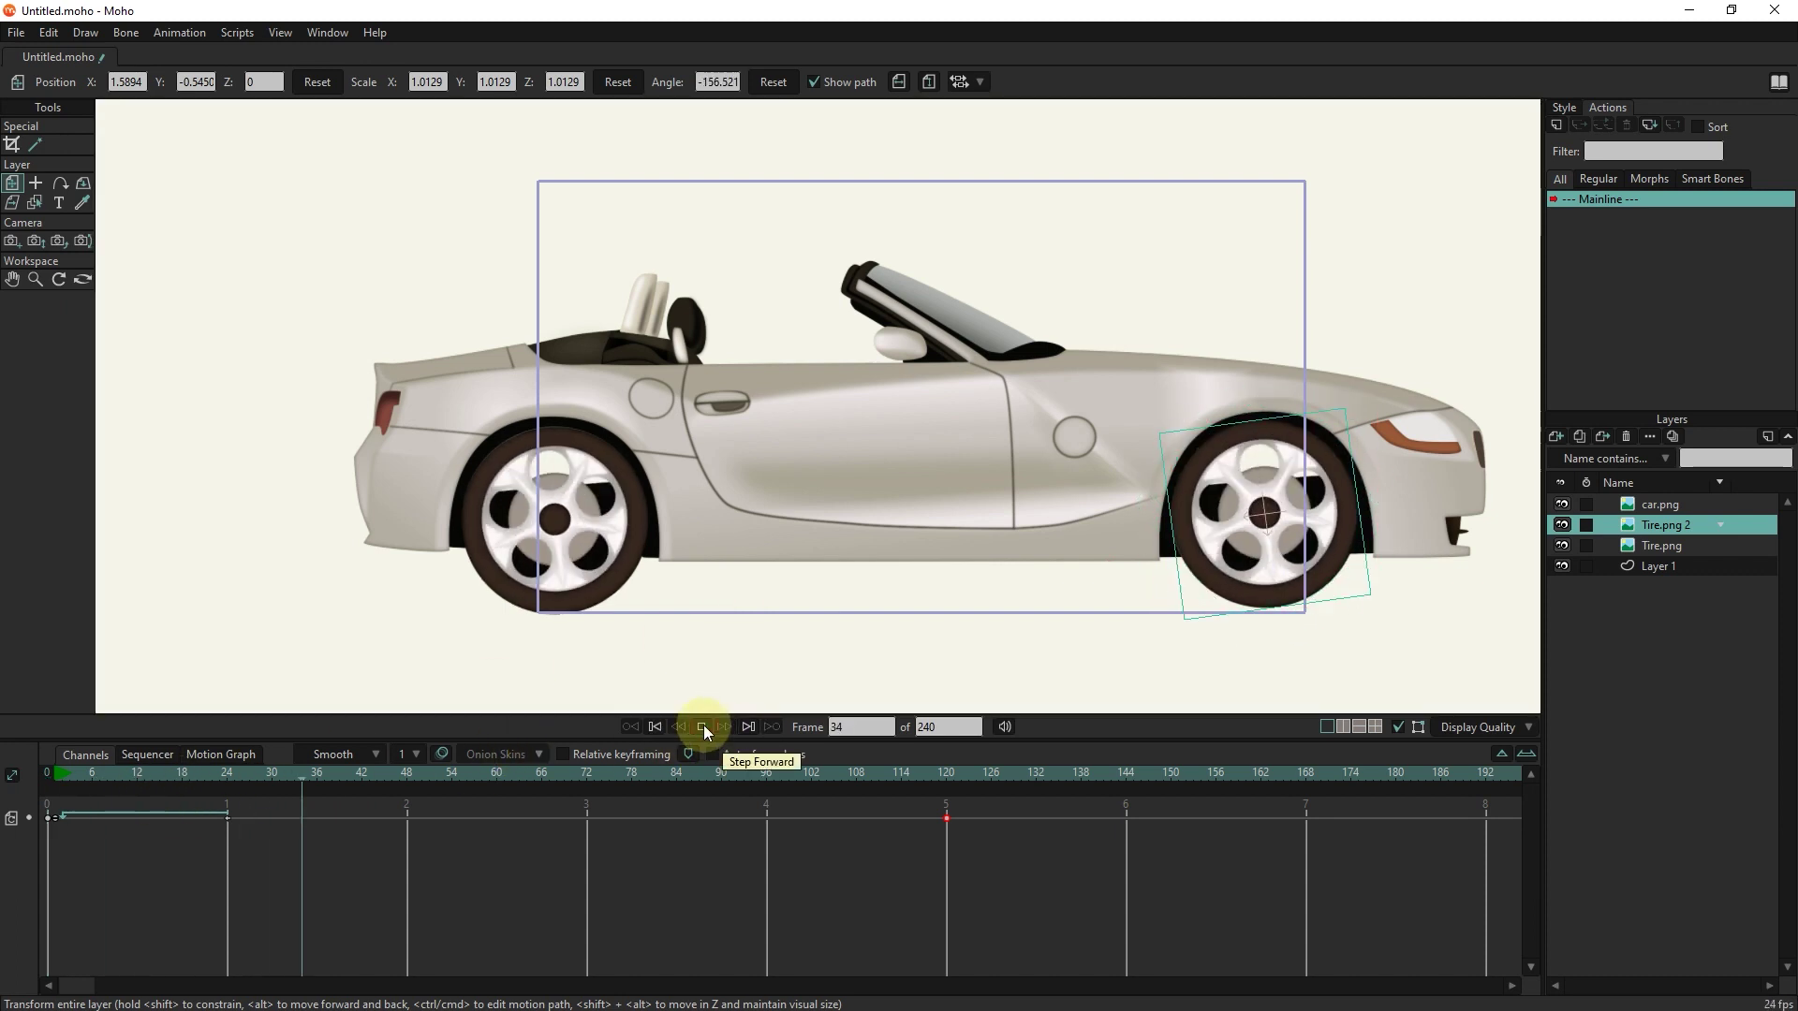
left_click(704, 724)
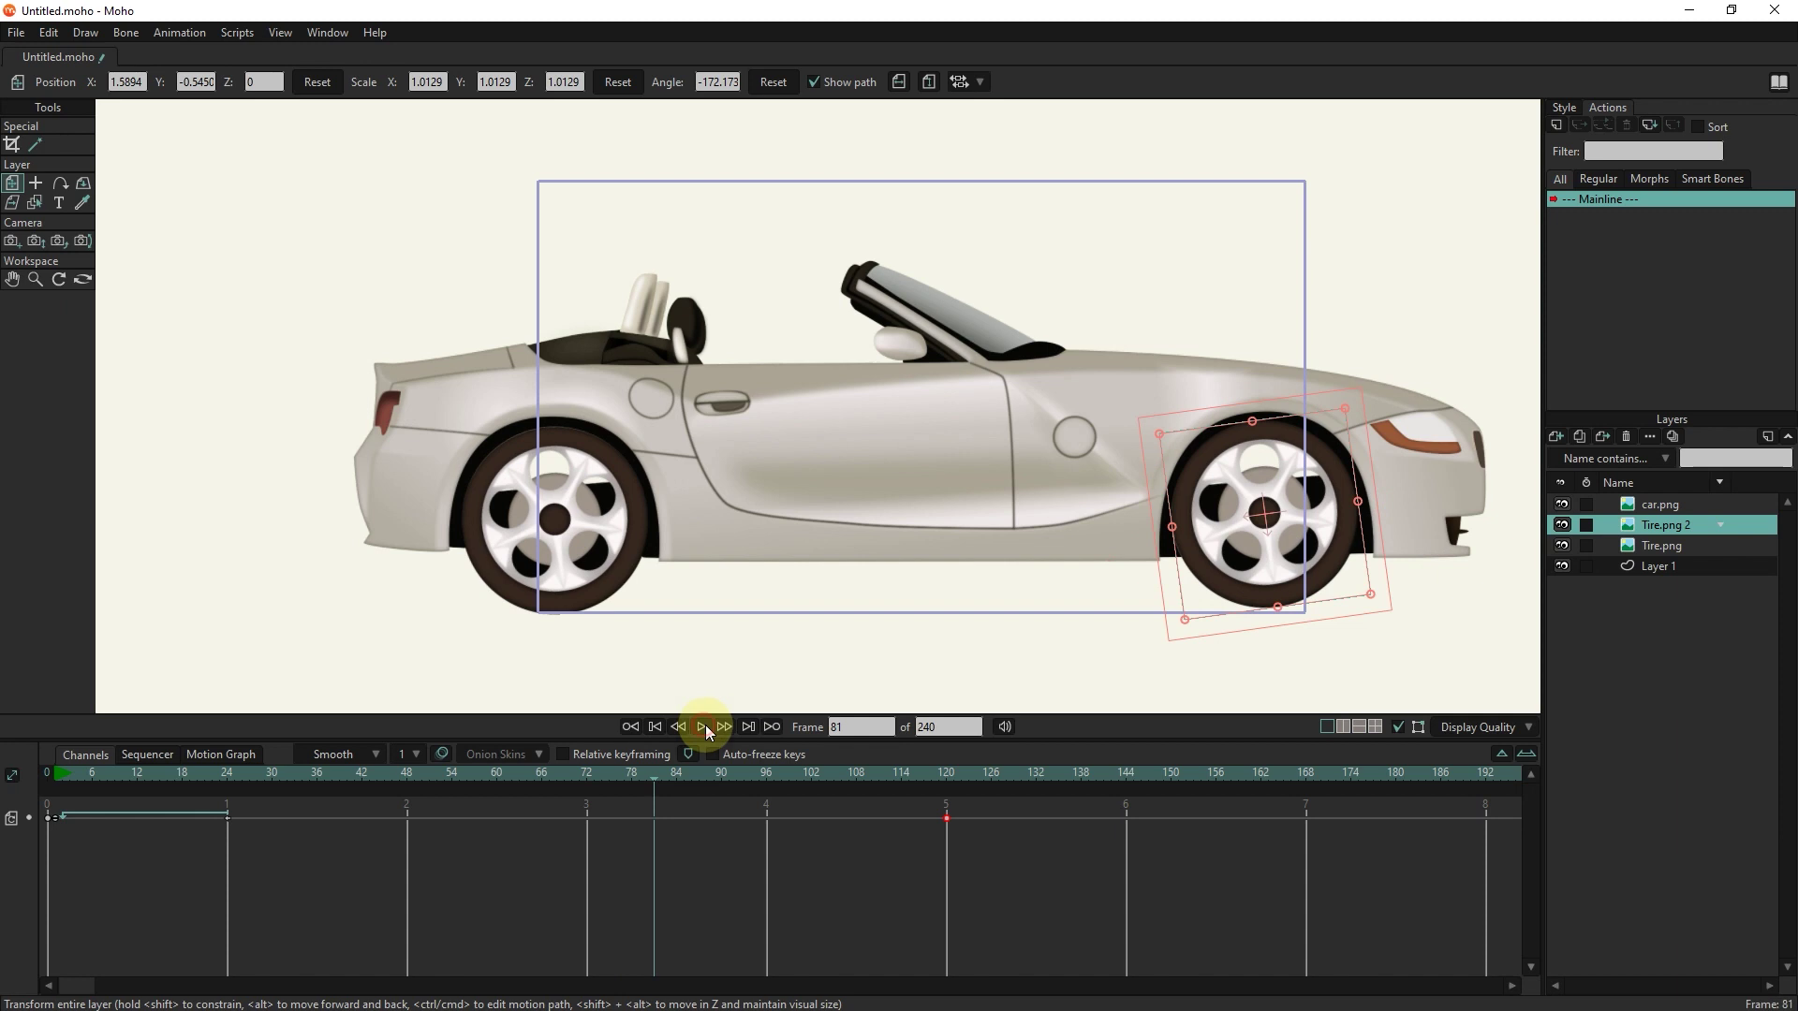
left_click(1637, 568)
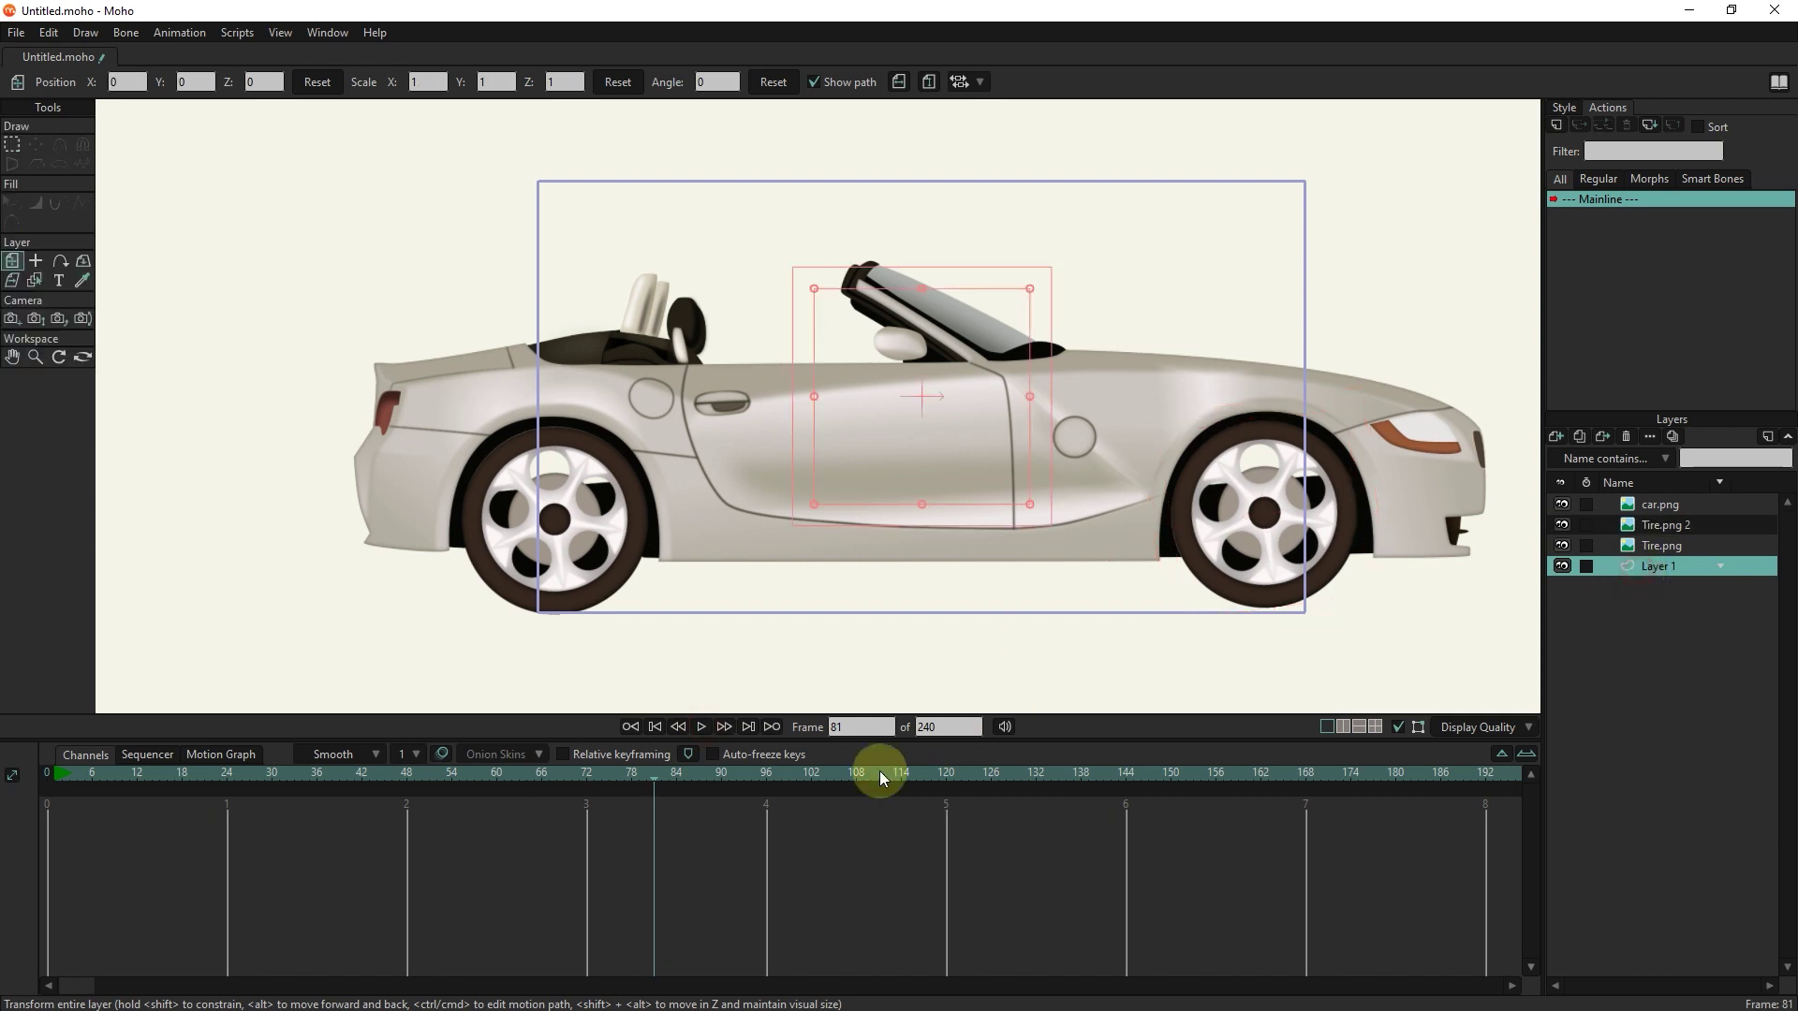
left_click(703, 730)
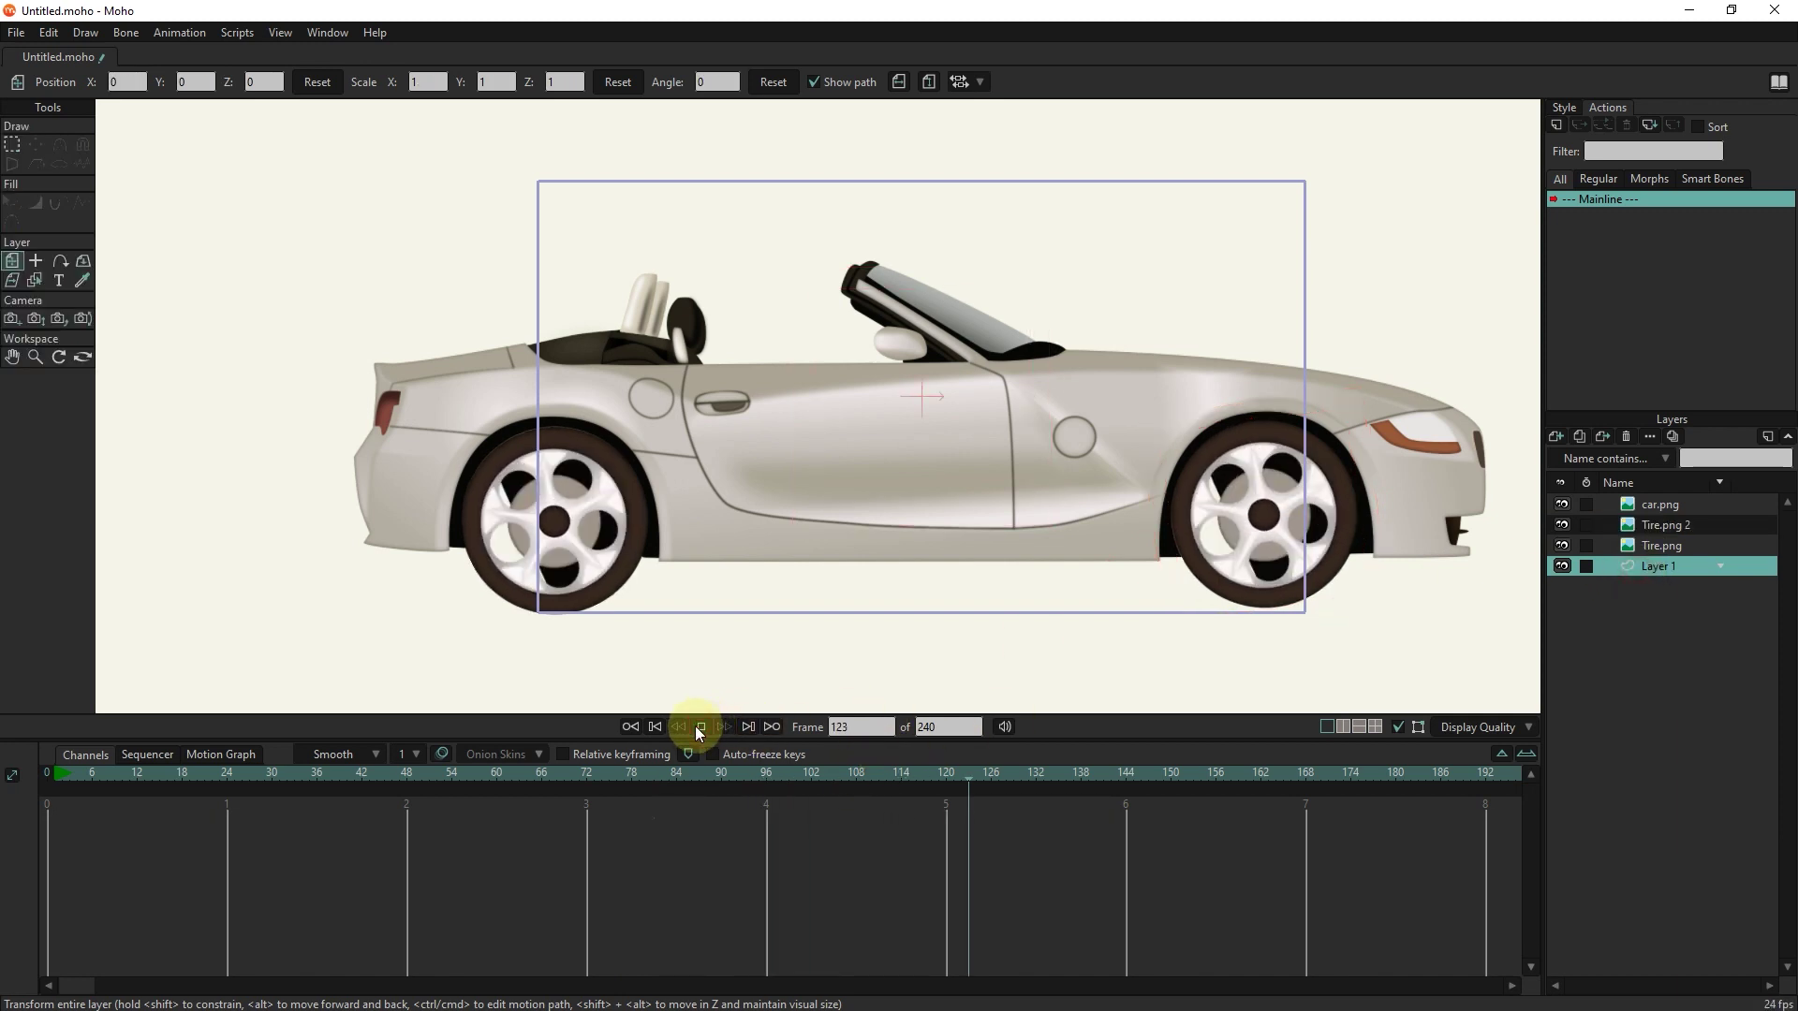
left_click(699, 729)
left_click_drag(923, 773, 936, 782)
left_click(1660, 503)
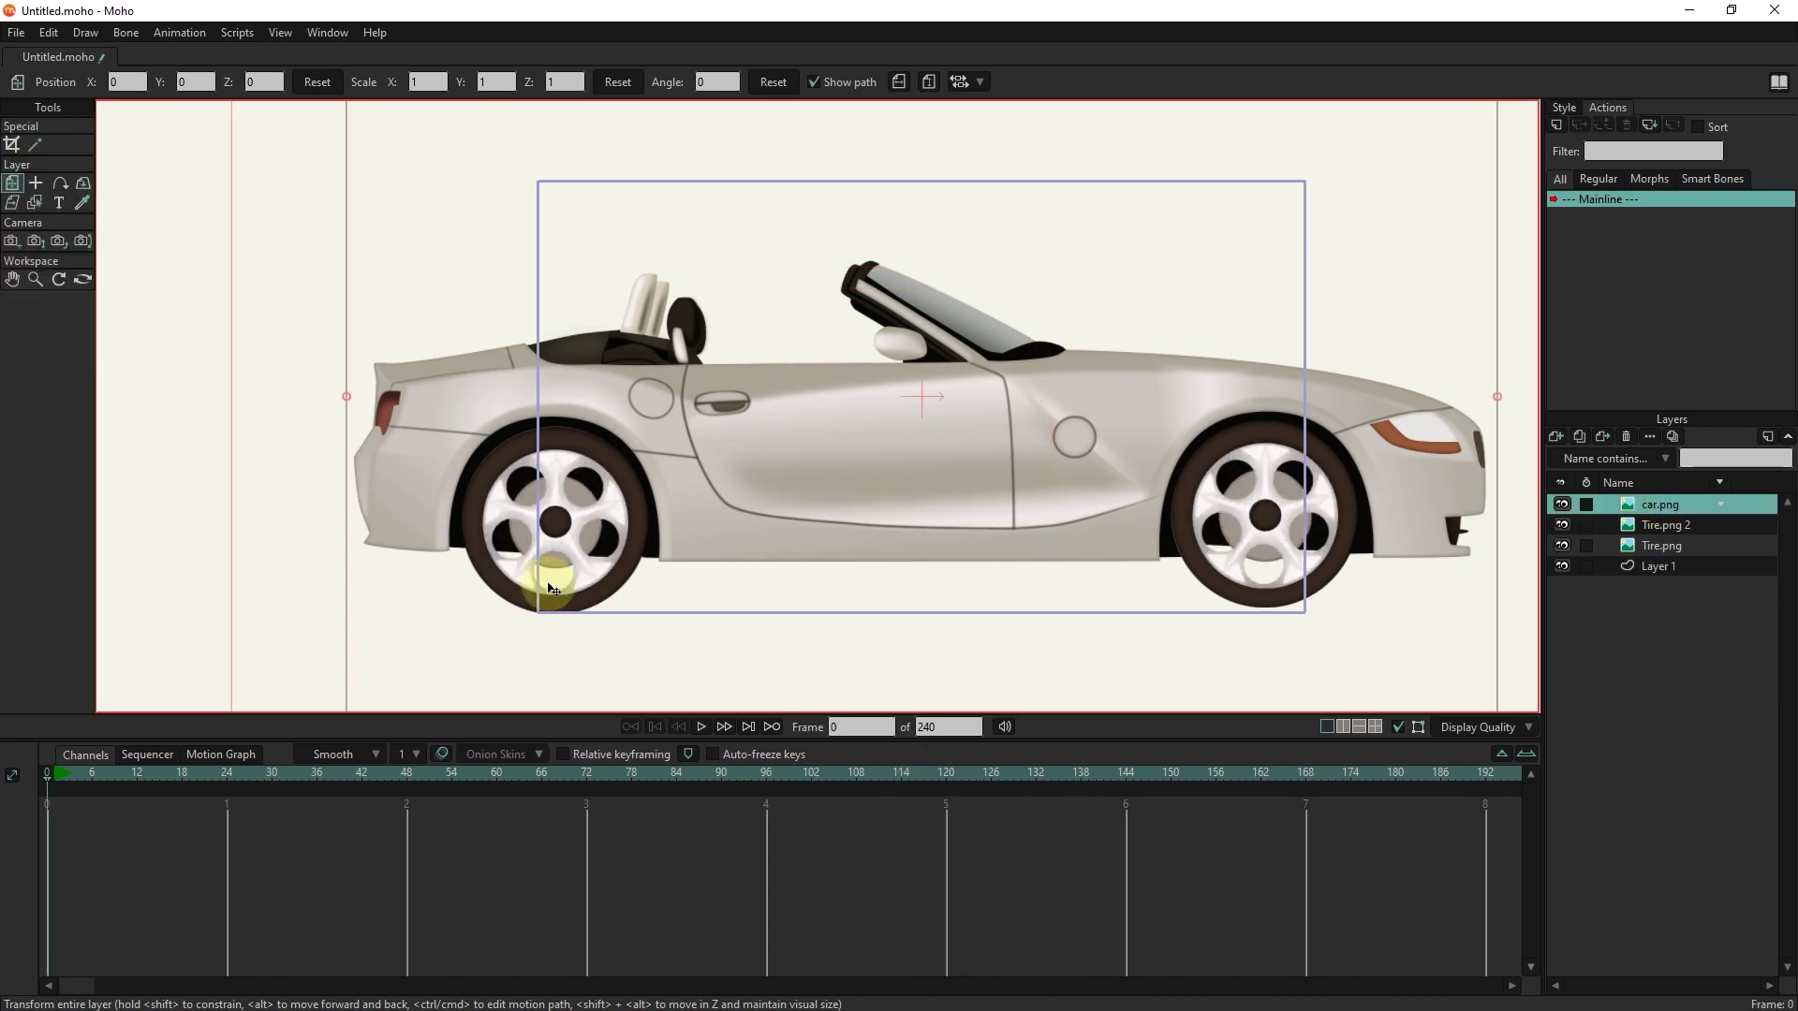
Step: Key the car's position at frame 1, lower it to Y -0.0130 at frame 12, and restore it at frame 24
left_click(54, 775)
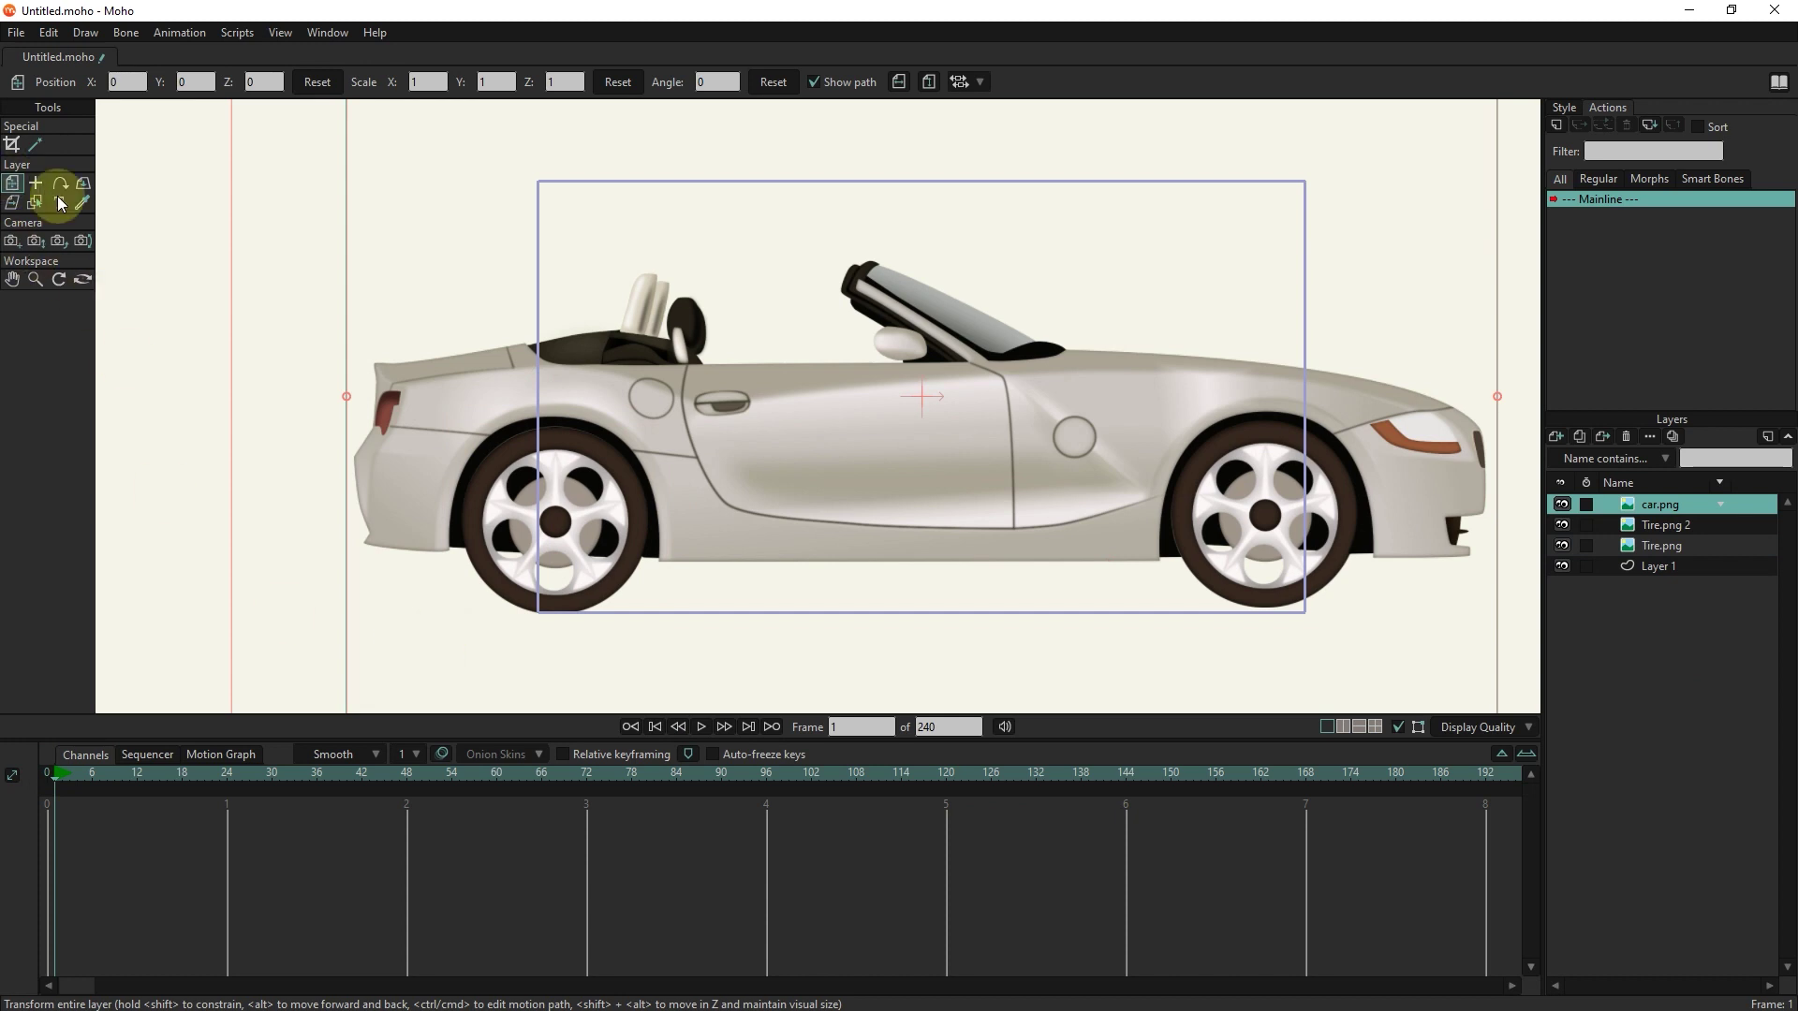
left_click(798, 489)
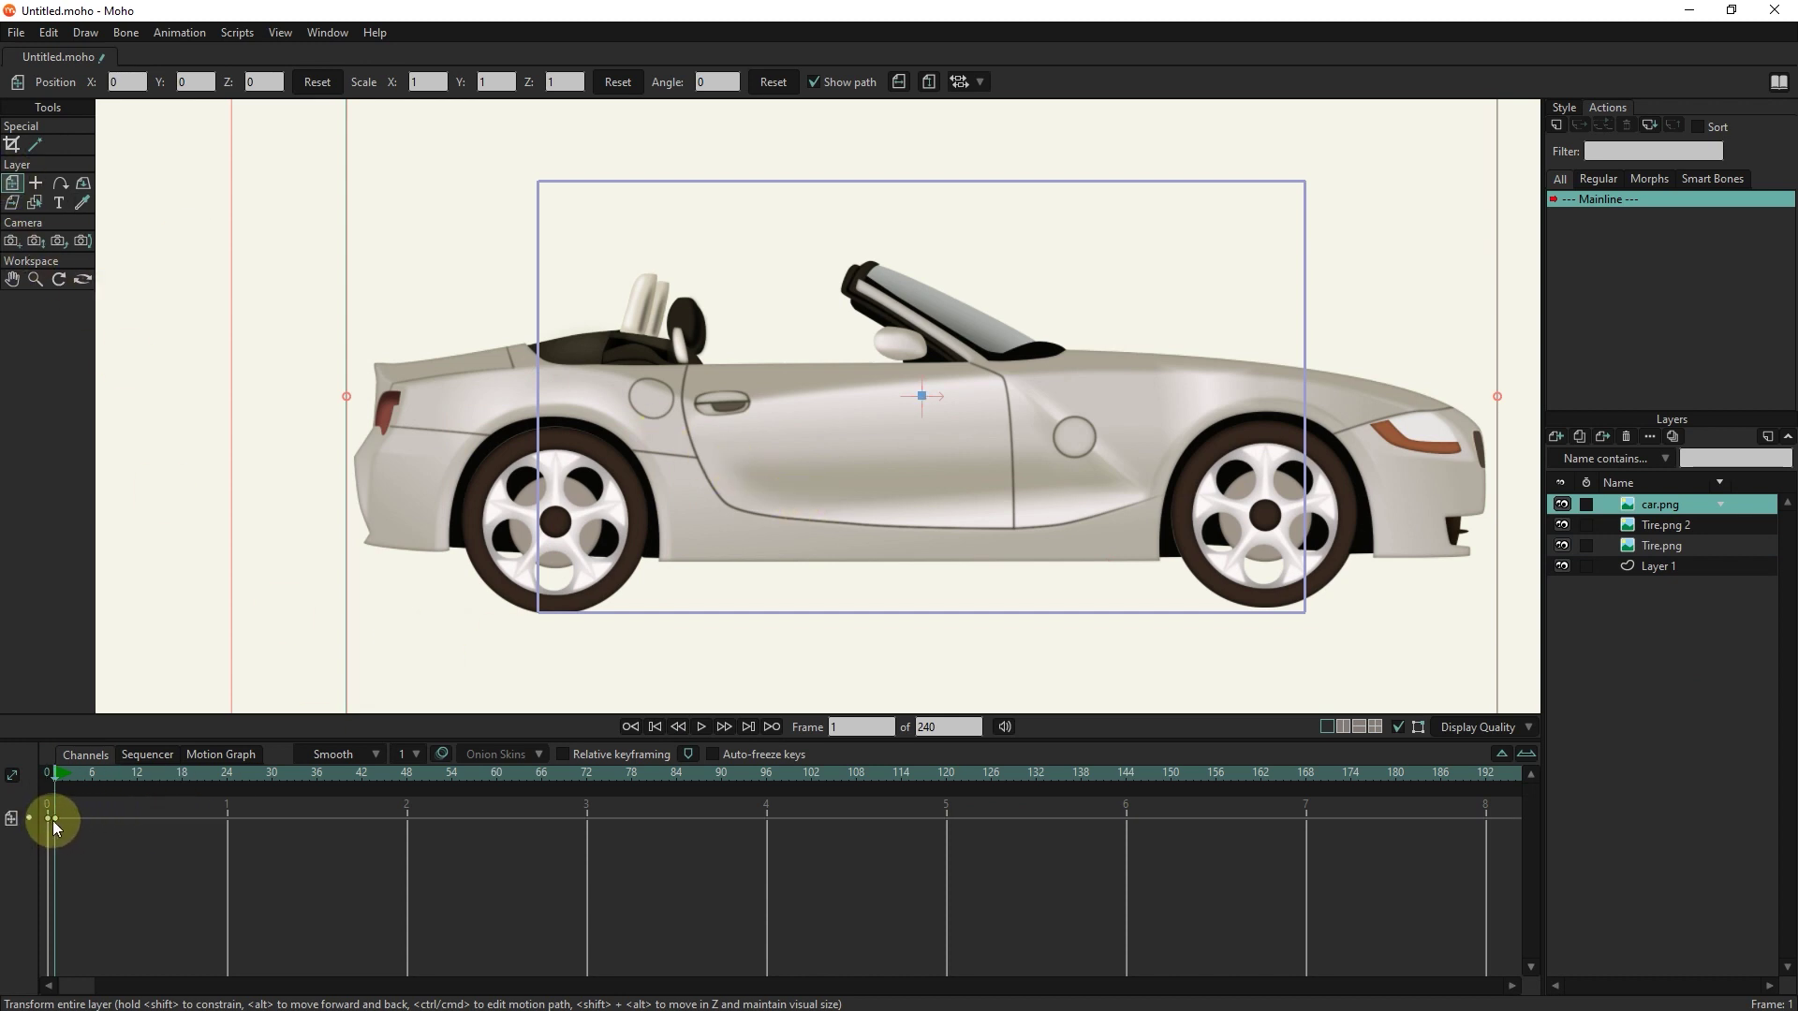
left_click(137, 775)
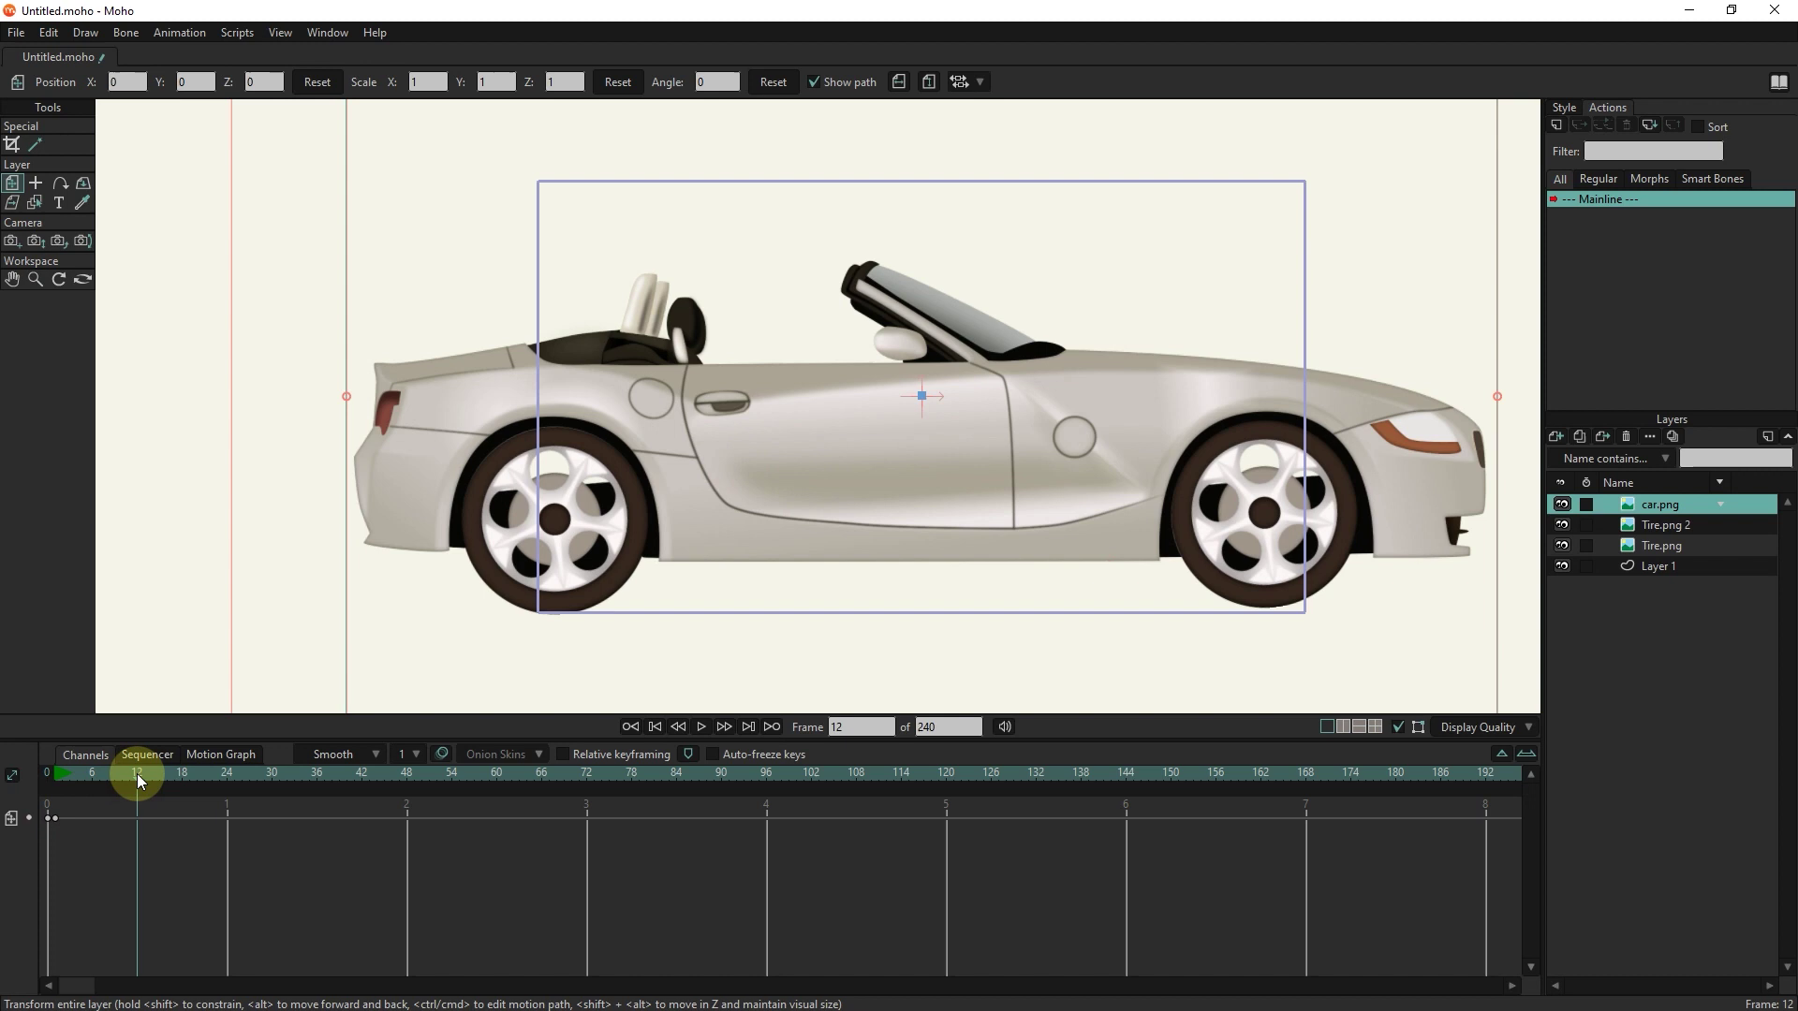
left_click(867, 472)
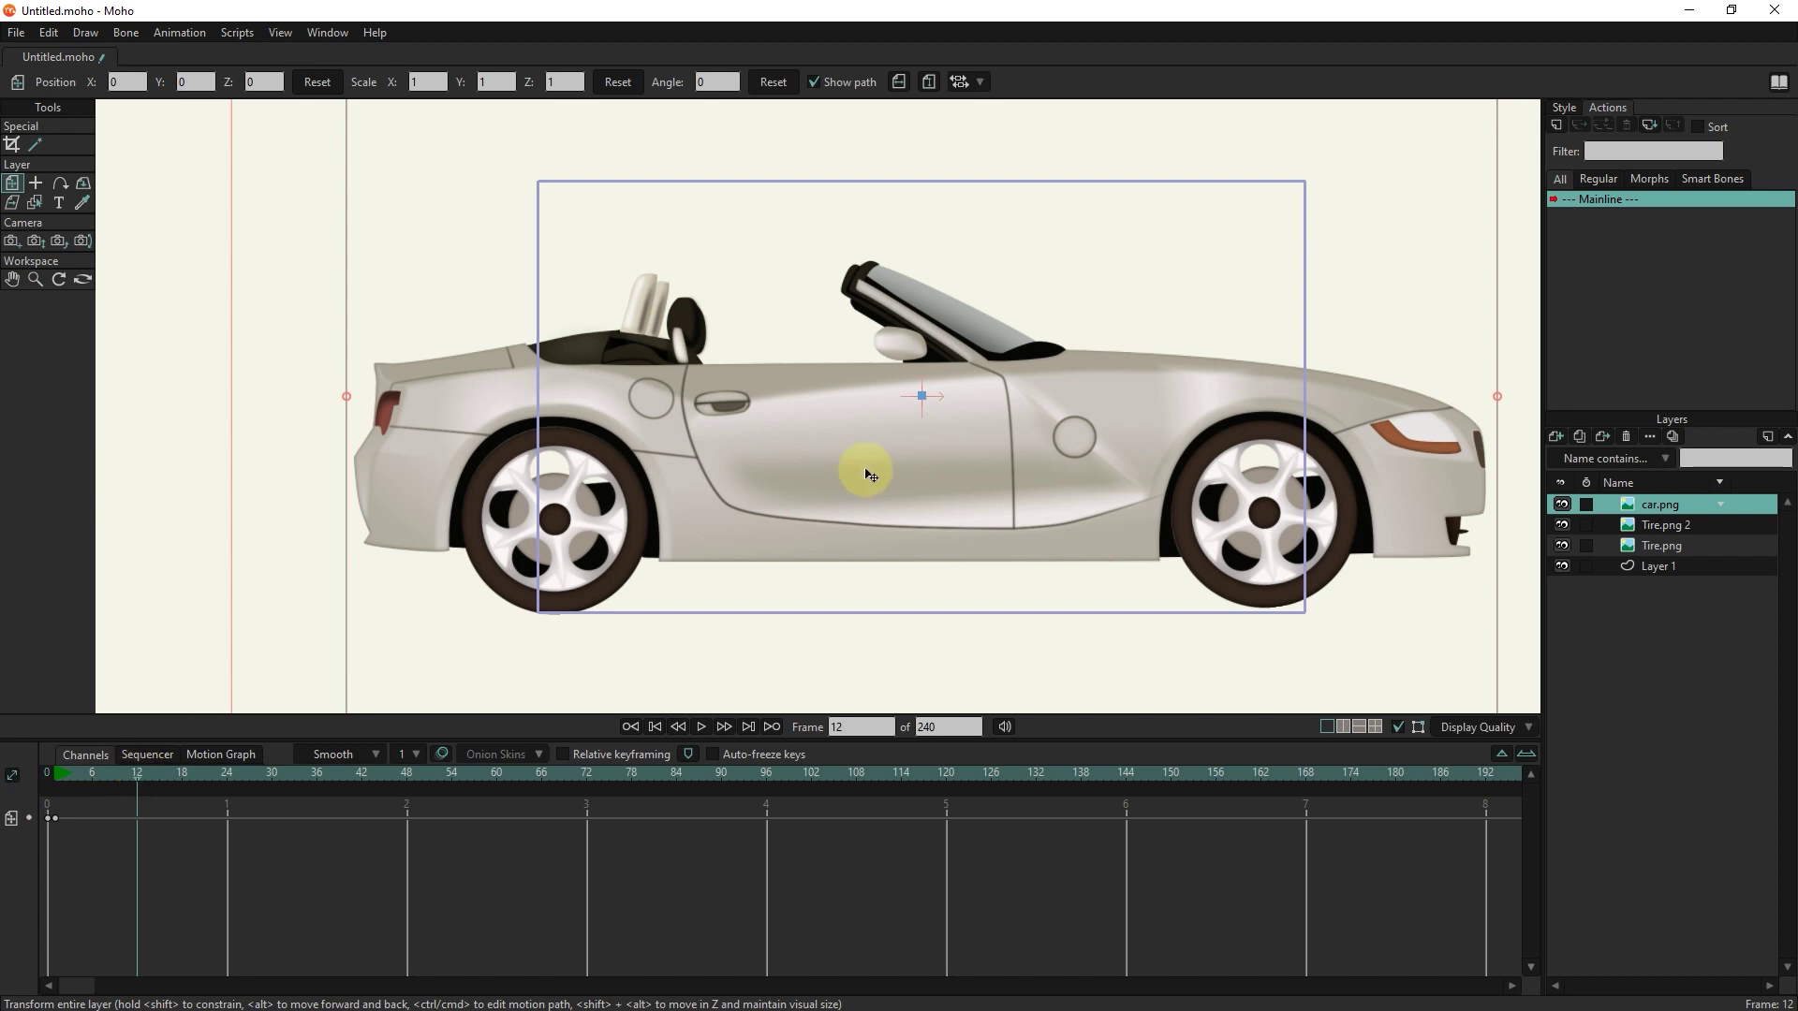
left_click_drag(867, 474, 866, 477)
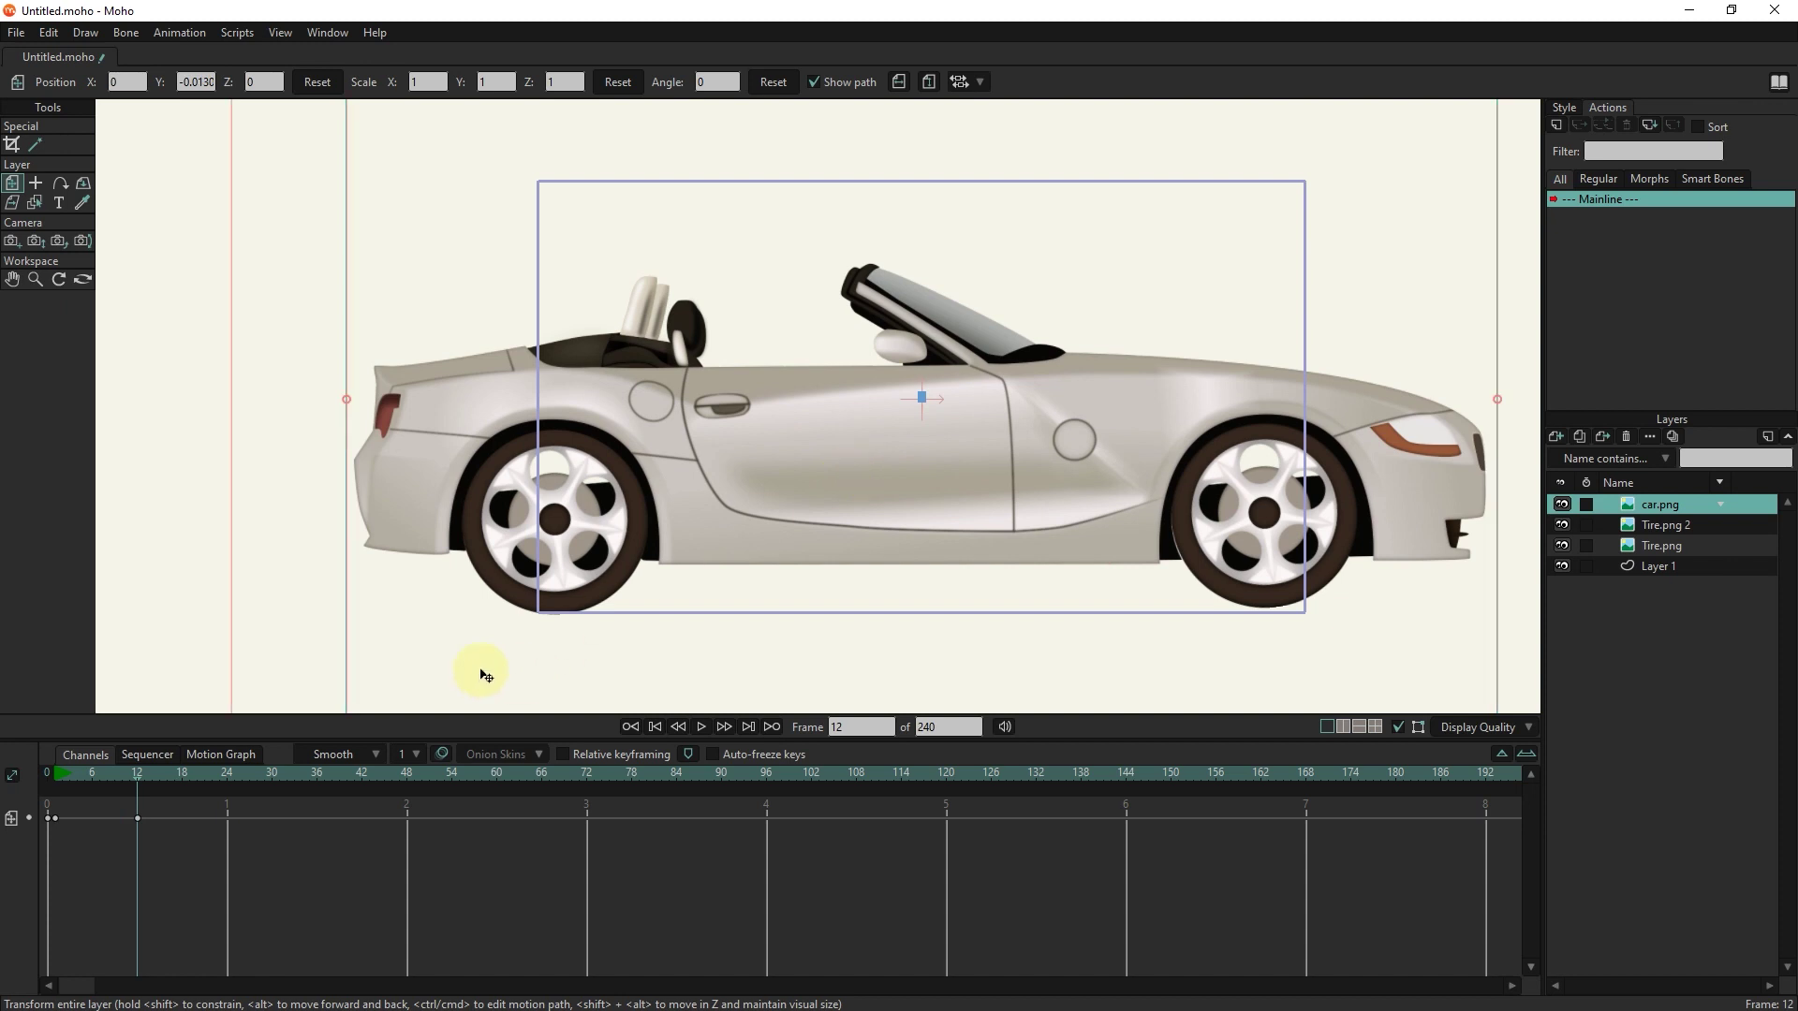
mouse_move(143, 777)
left_mouse_down()
mouse_move(43, 798)
mouse_move(138, 794)
left_mouse_up()
left_click_drag(138, 773, 226, 775)
key("ctrl+v")
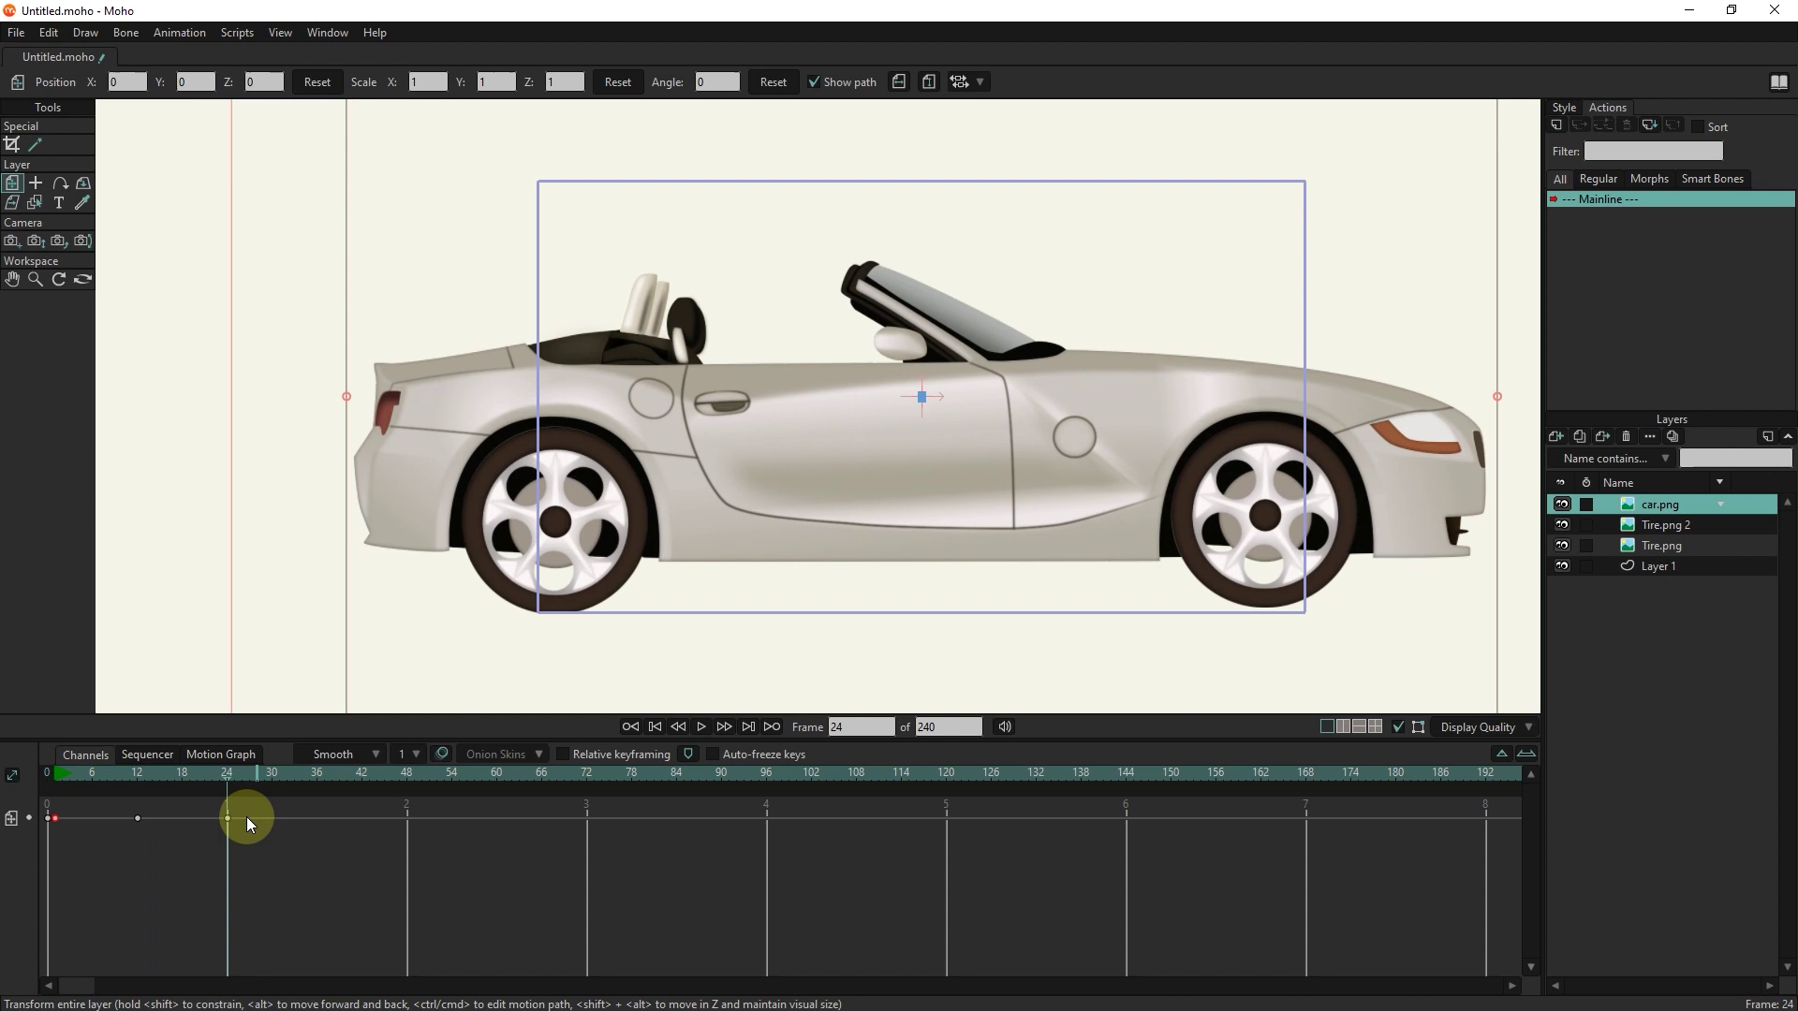
Step: Make the car's frame-24 key cycle back to frame 1 and preview the bounce
right_click(138, 818)
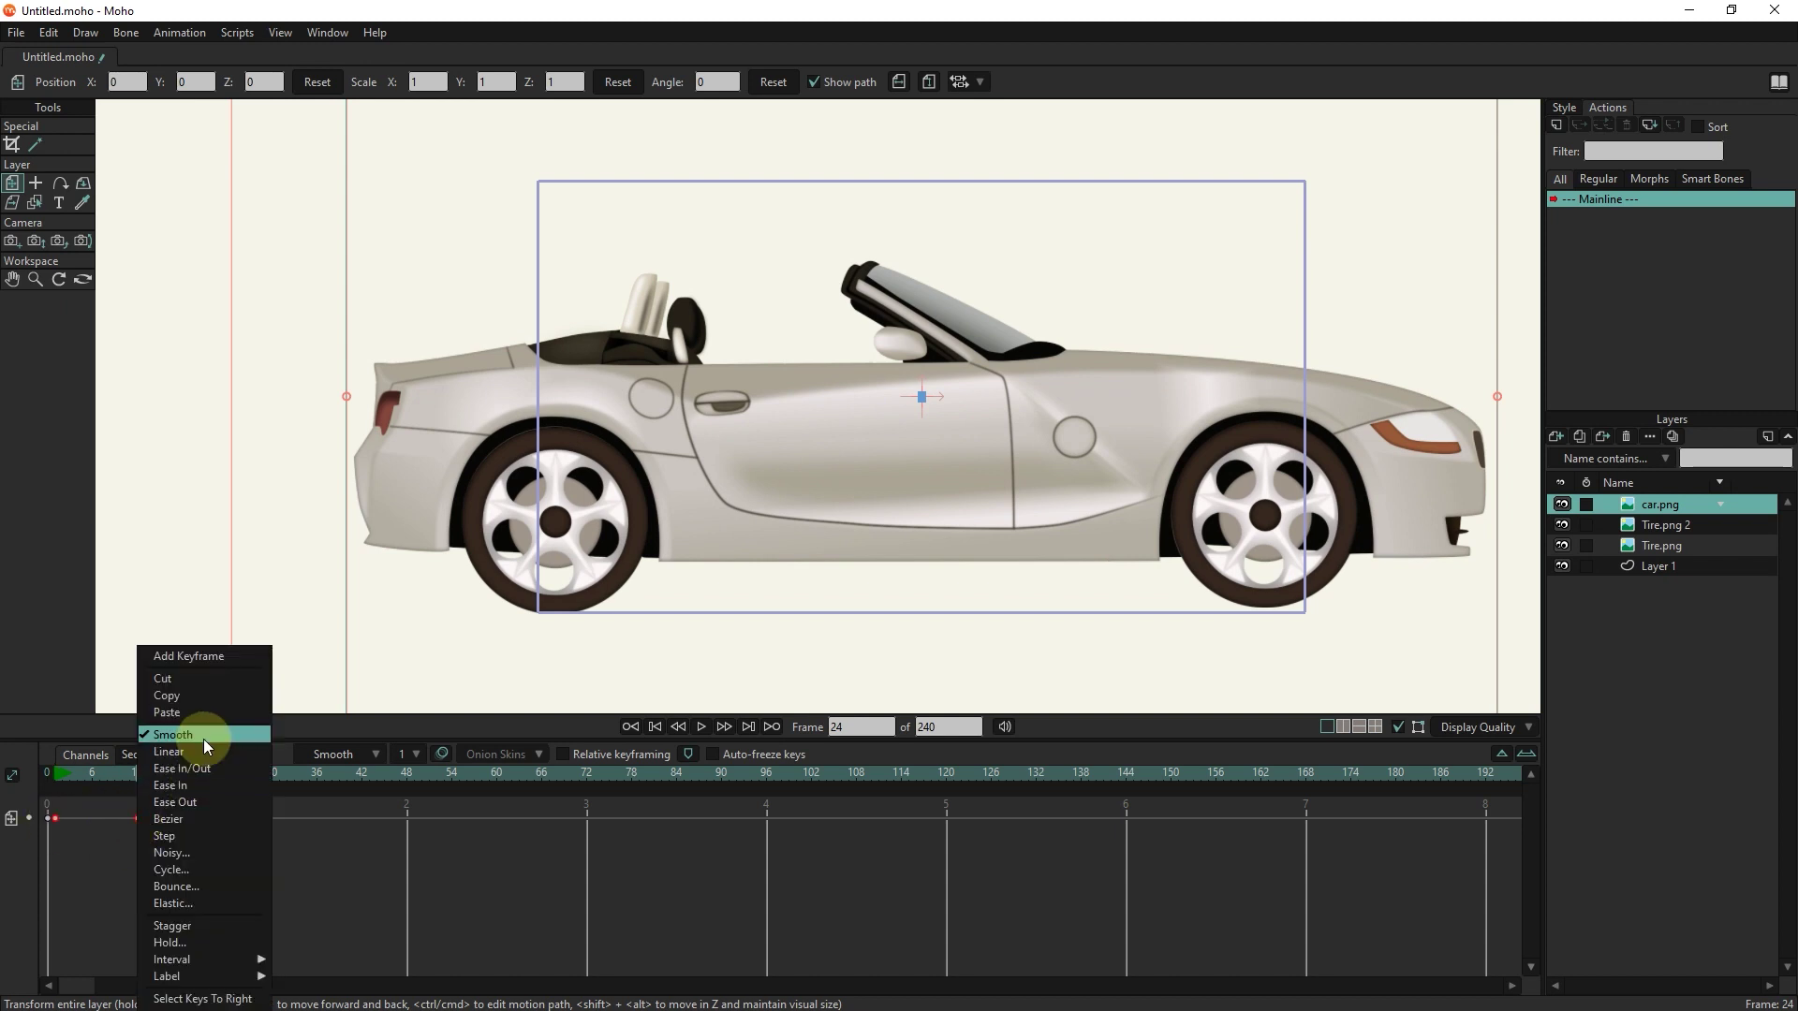
left_click(140, 784)
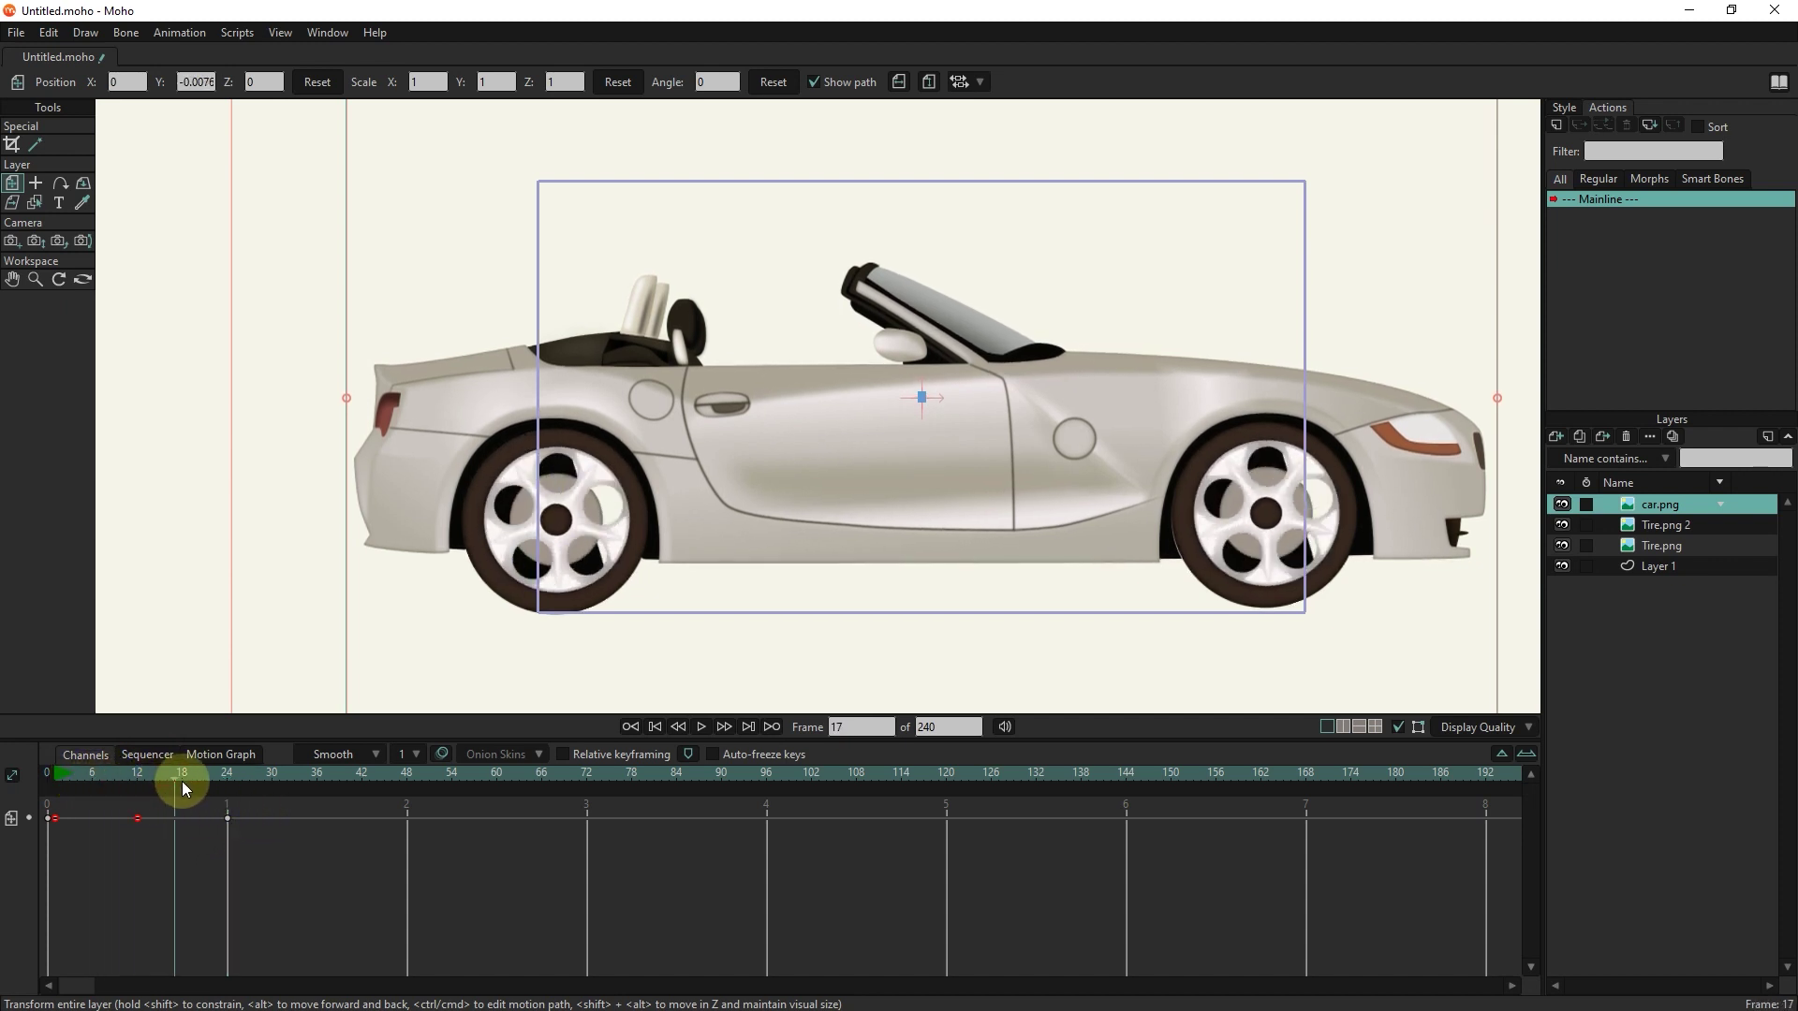
right_click(231, 815)
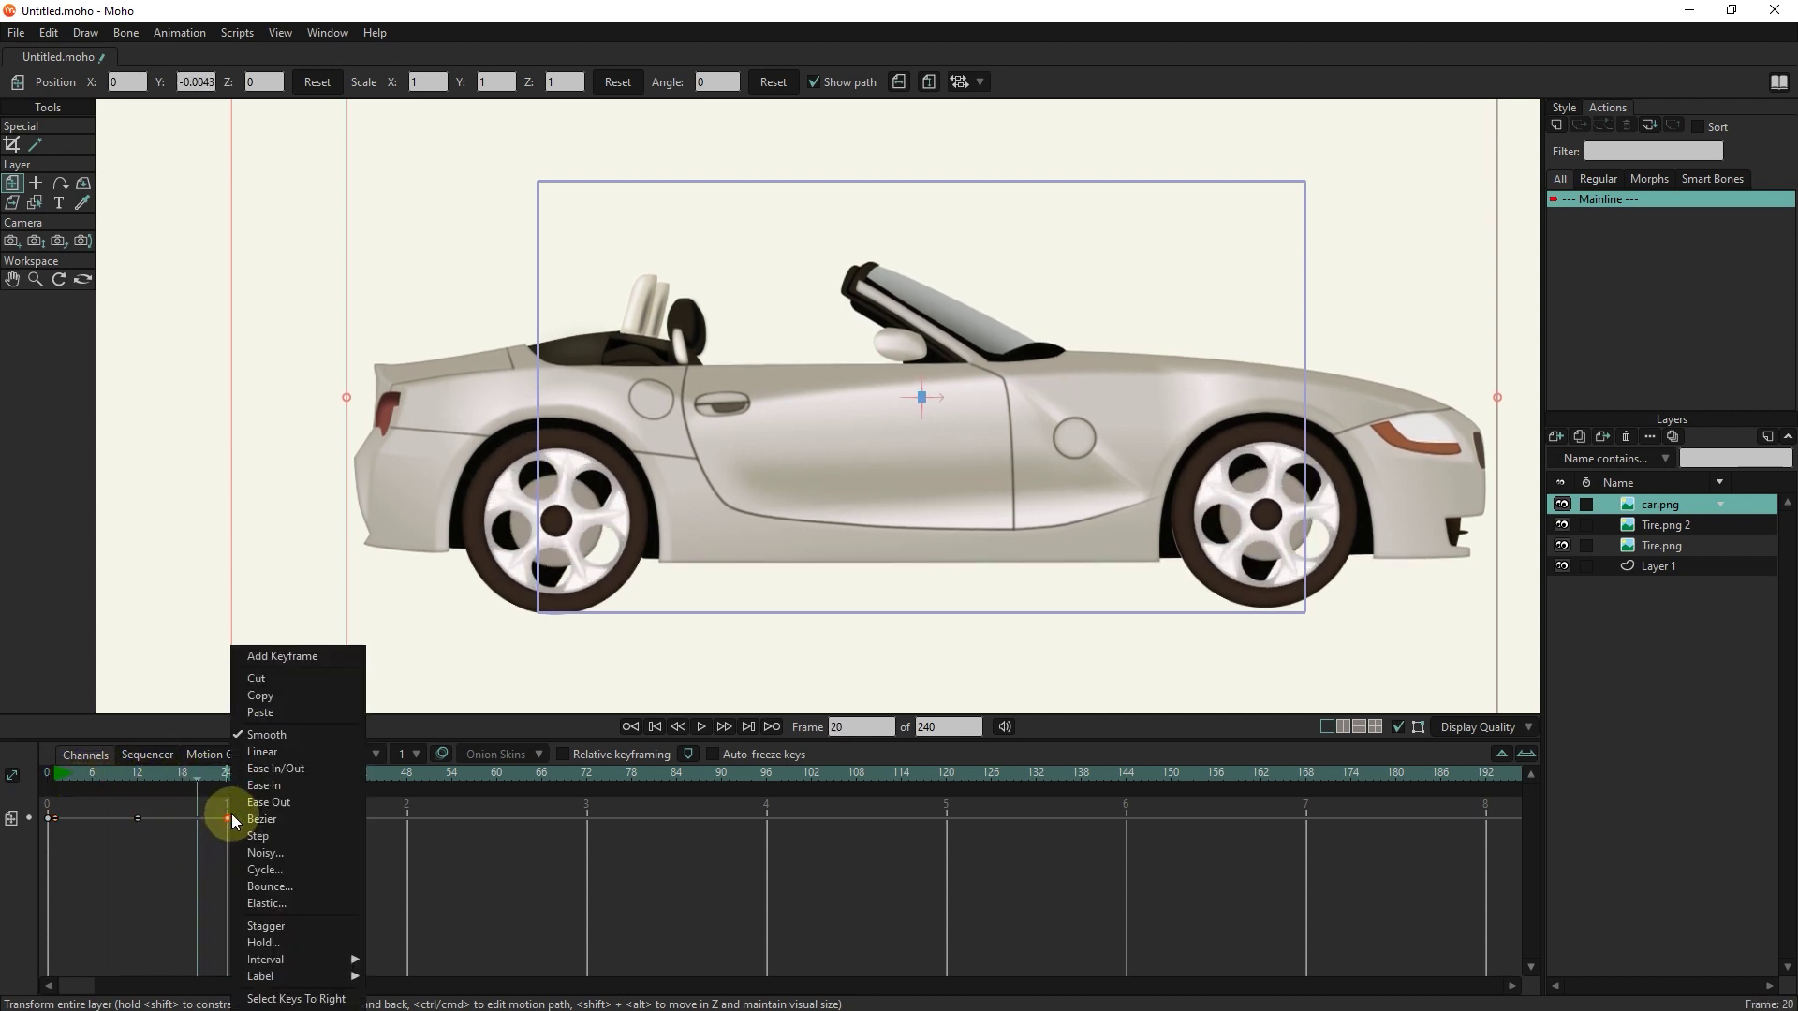
left_click(307, 868)
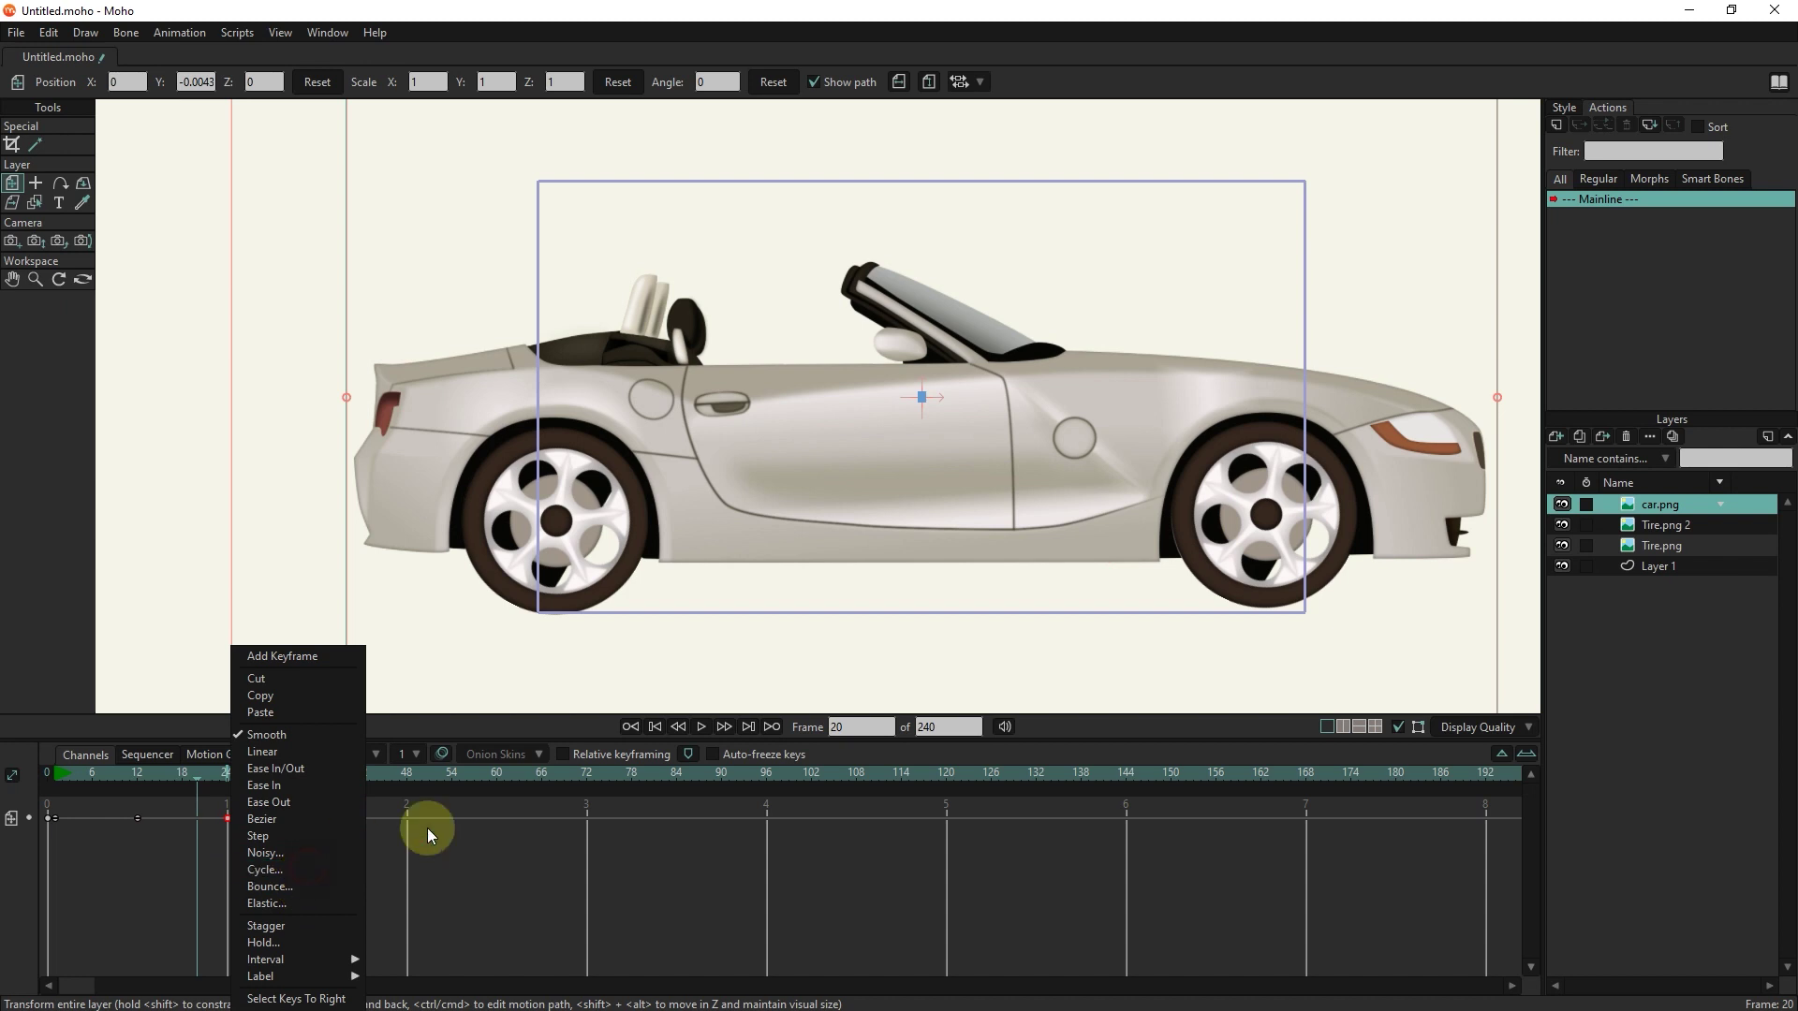
left_click(702, 726)
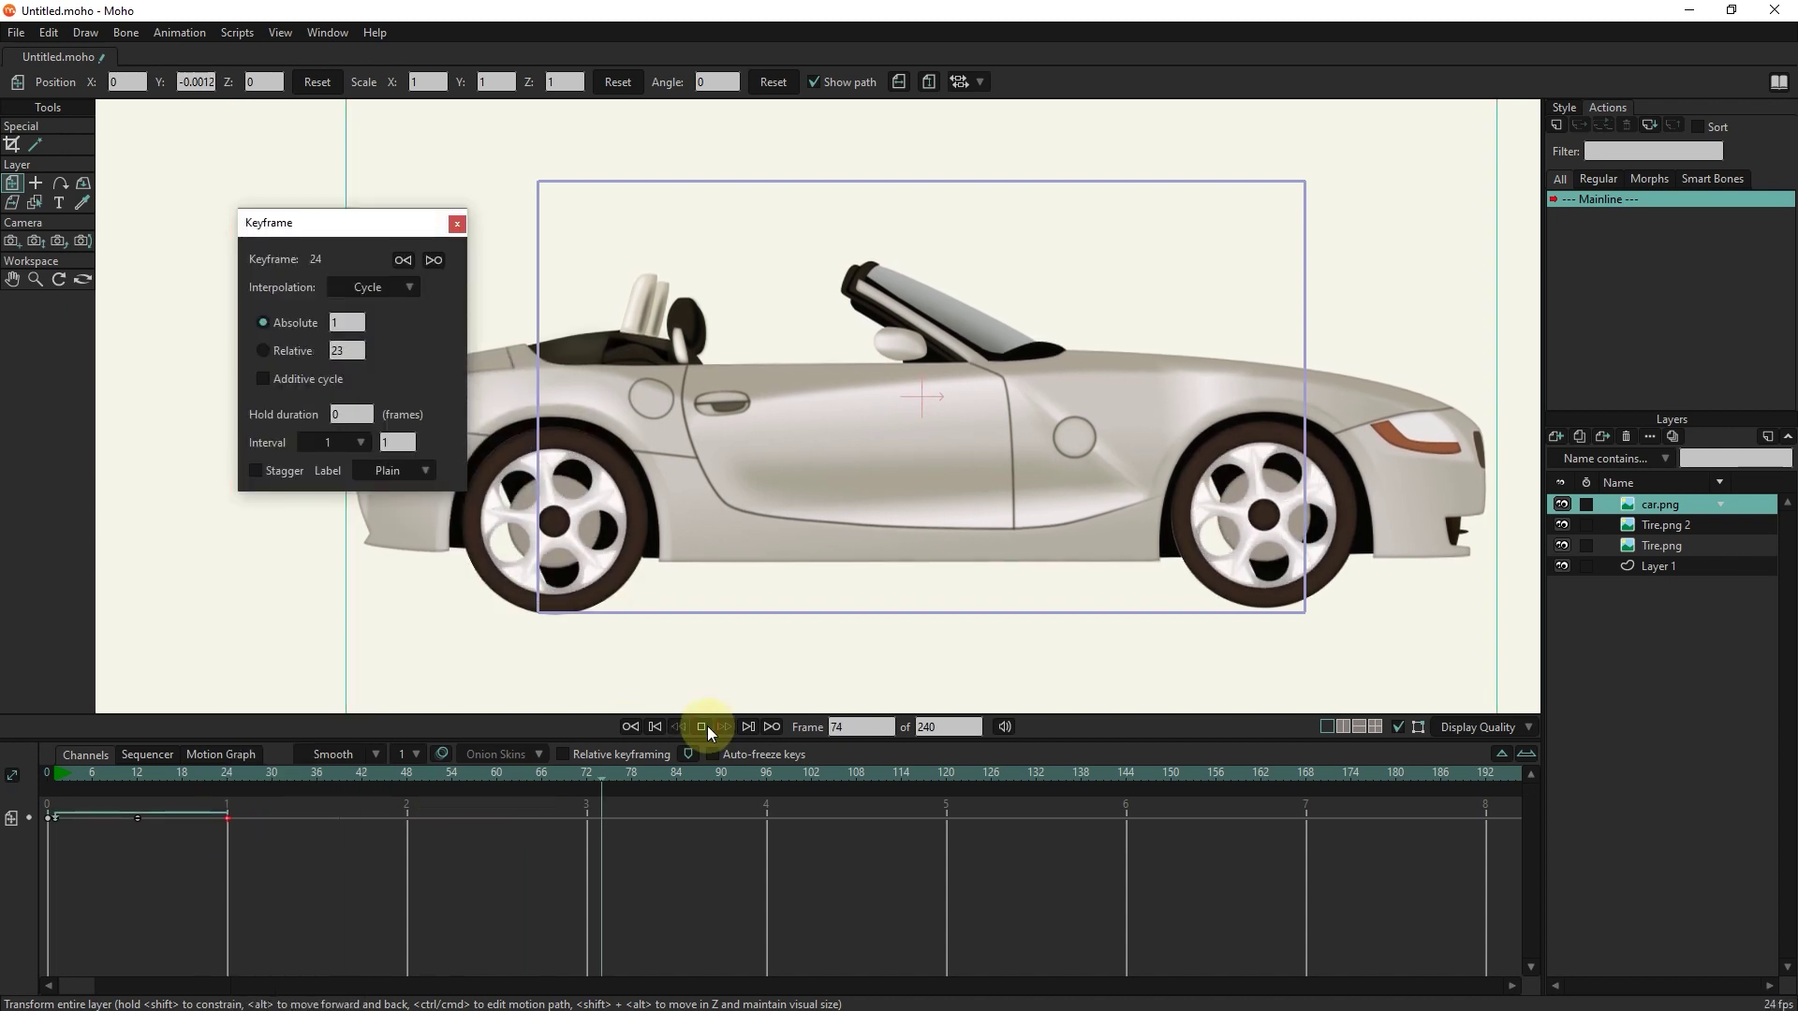
left_click(703, 726)
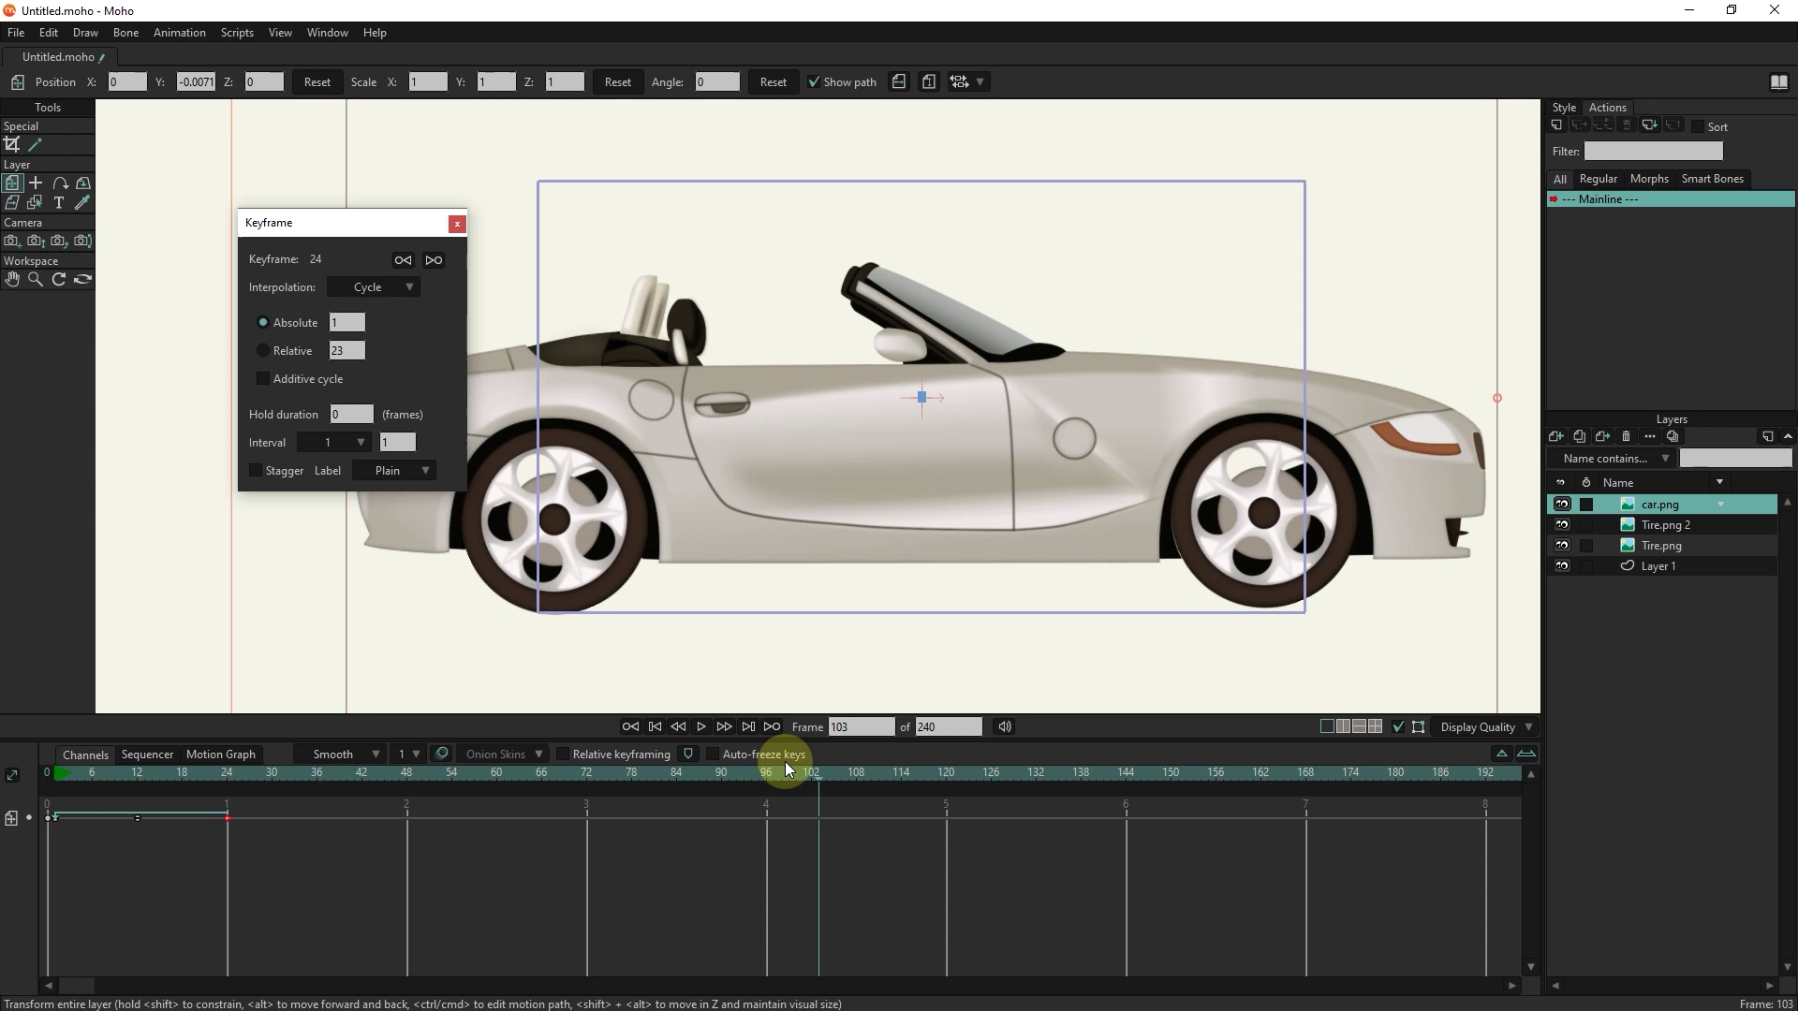
Step: Add a car keyframe at frame 120 and rewind to the start
left_click_drag(818, 779, 948, 827)
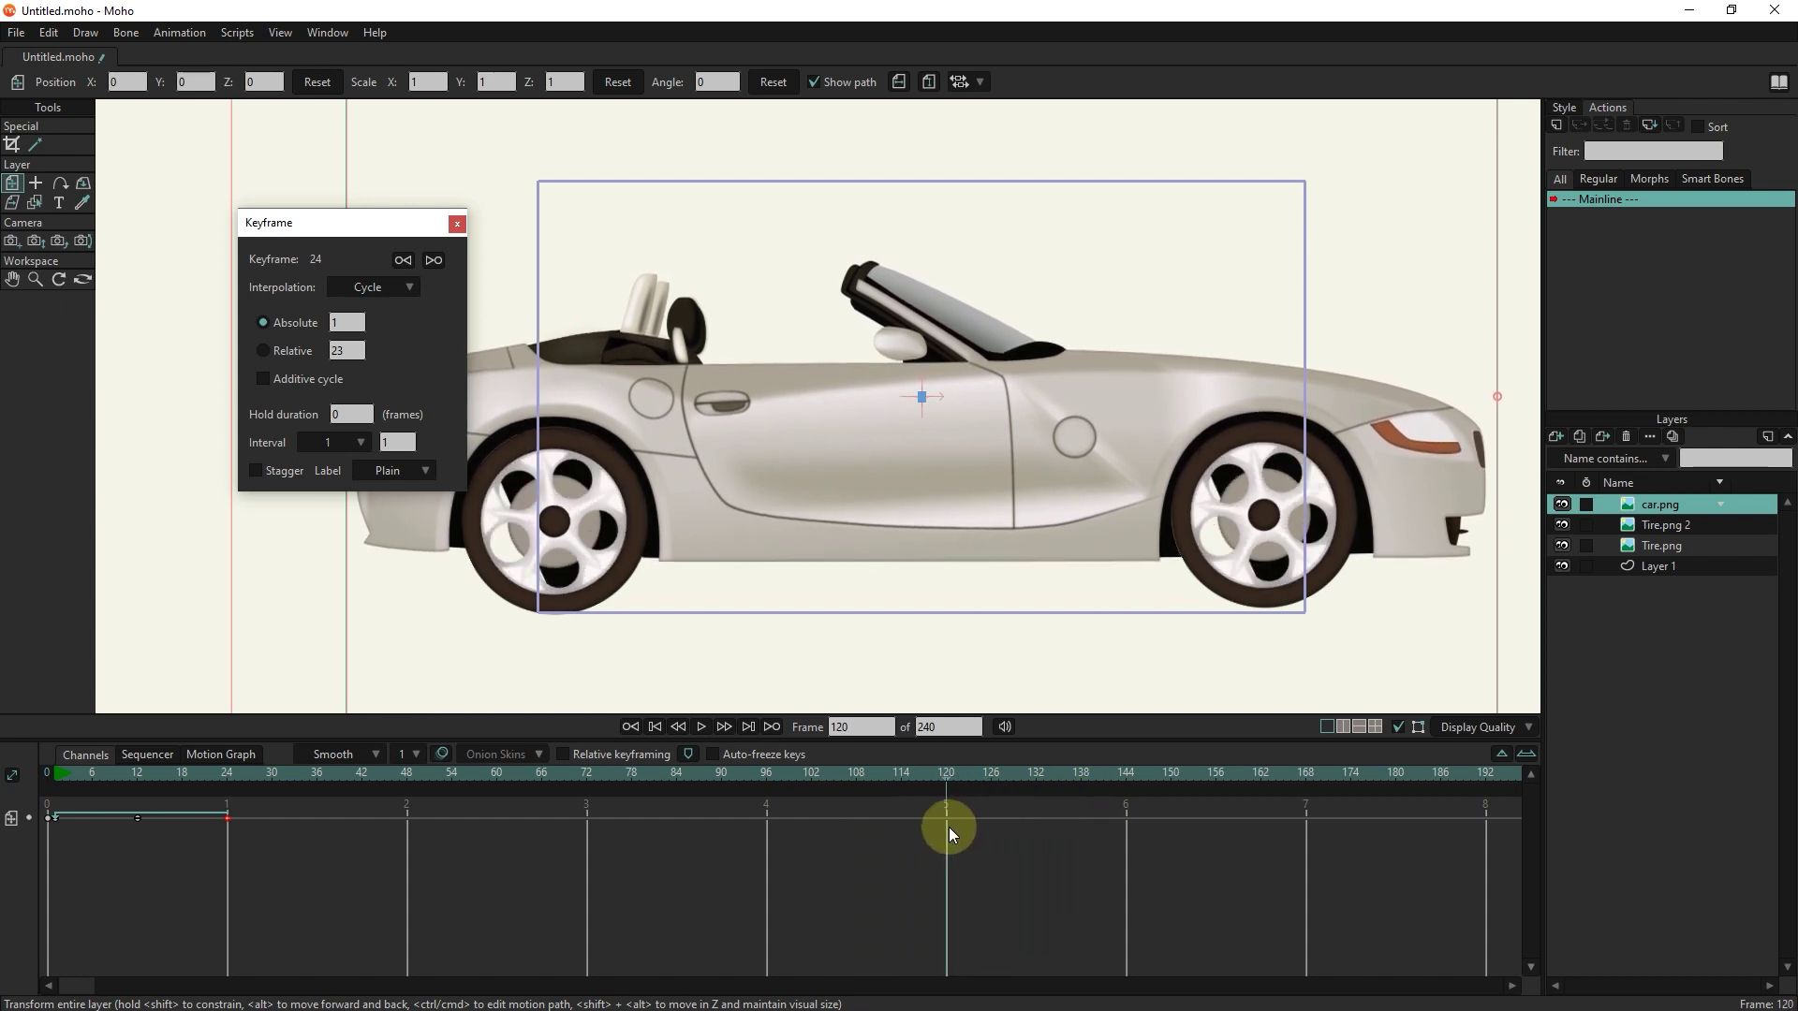
right_click(945, 818)
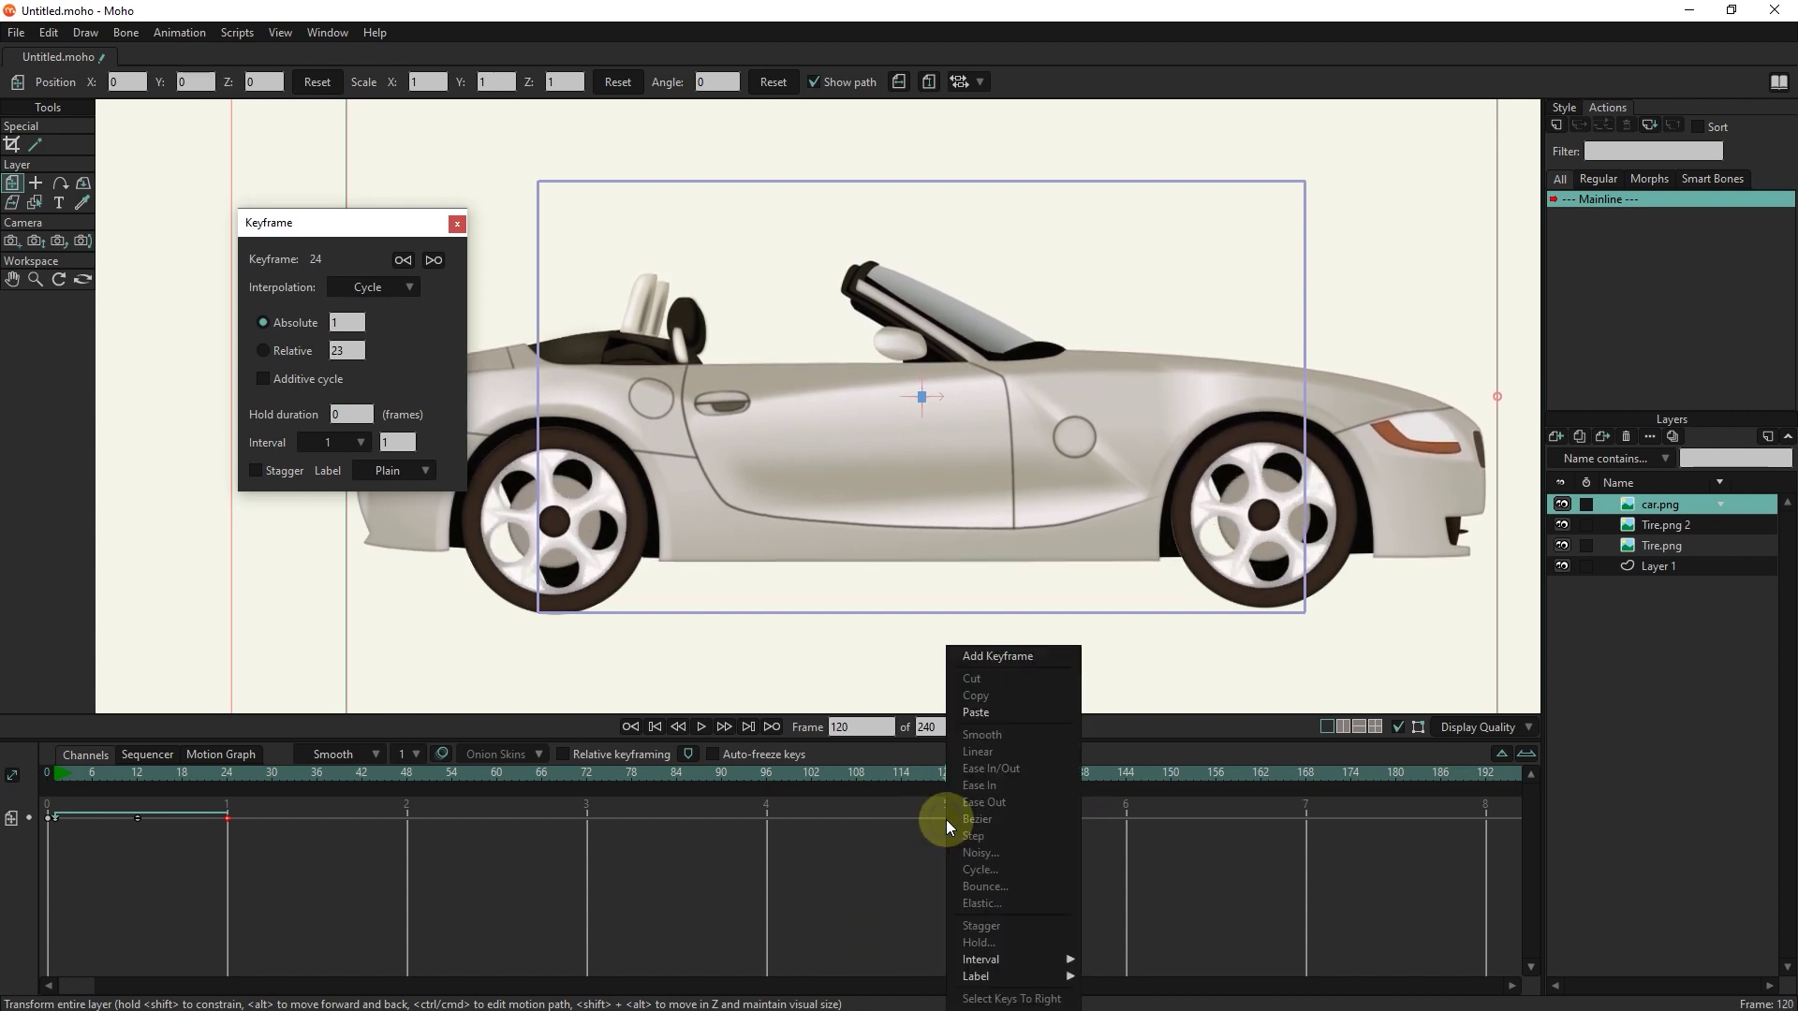
left_click(996, 655)
left_click_drag(946, 775, 1020, 783)
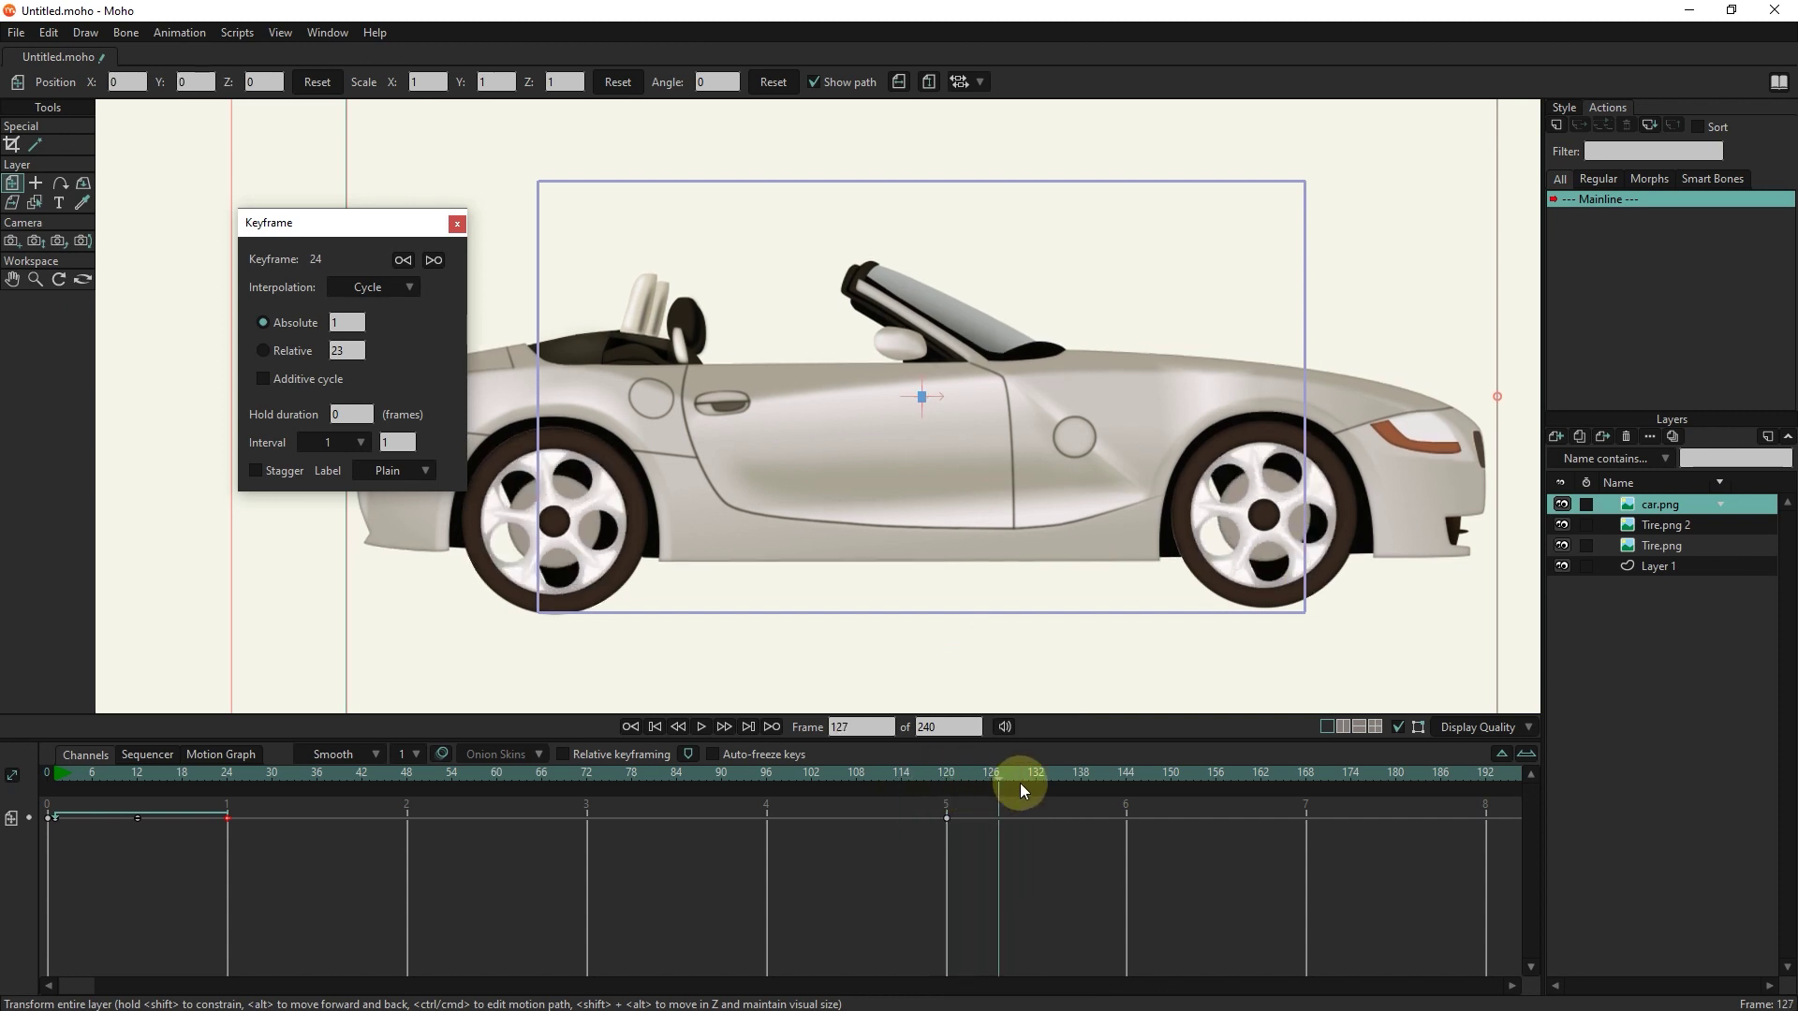
key("ctrl+shift+Left")
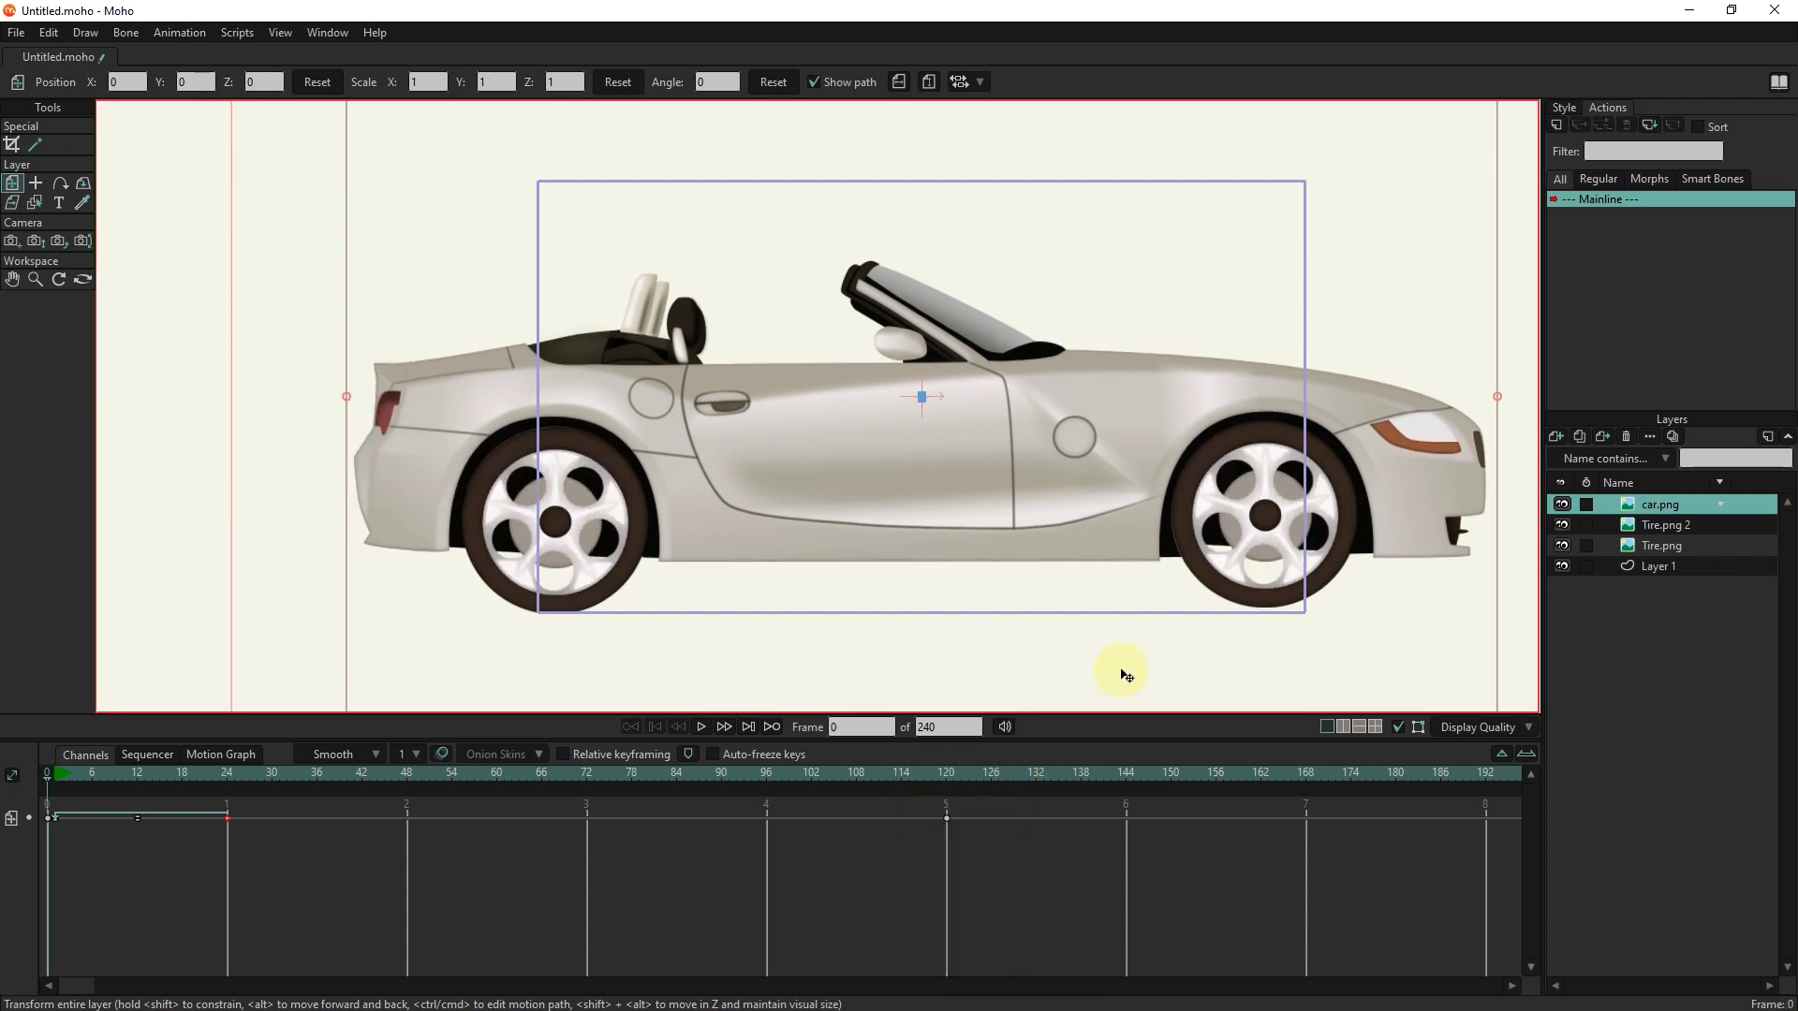
Step: Group car.png, Tire.png 2 and Tire.png into a new group layer named G
left_click(1689, 546)
left_click(1663, 522, "ctrl")
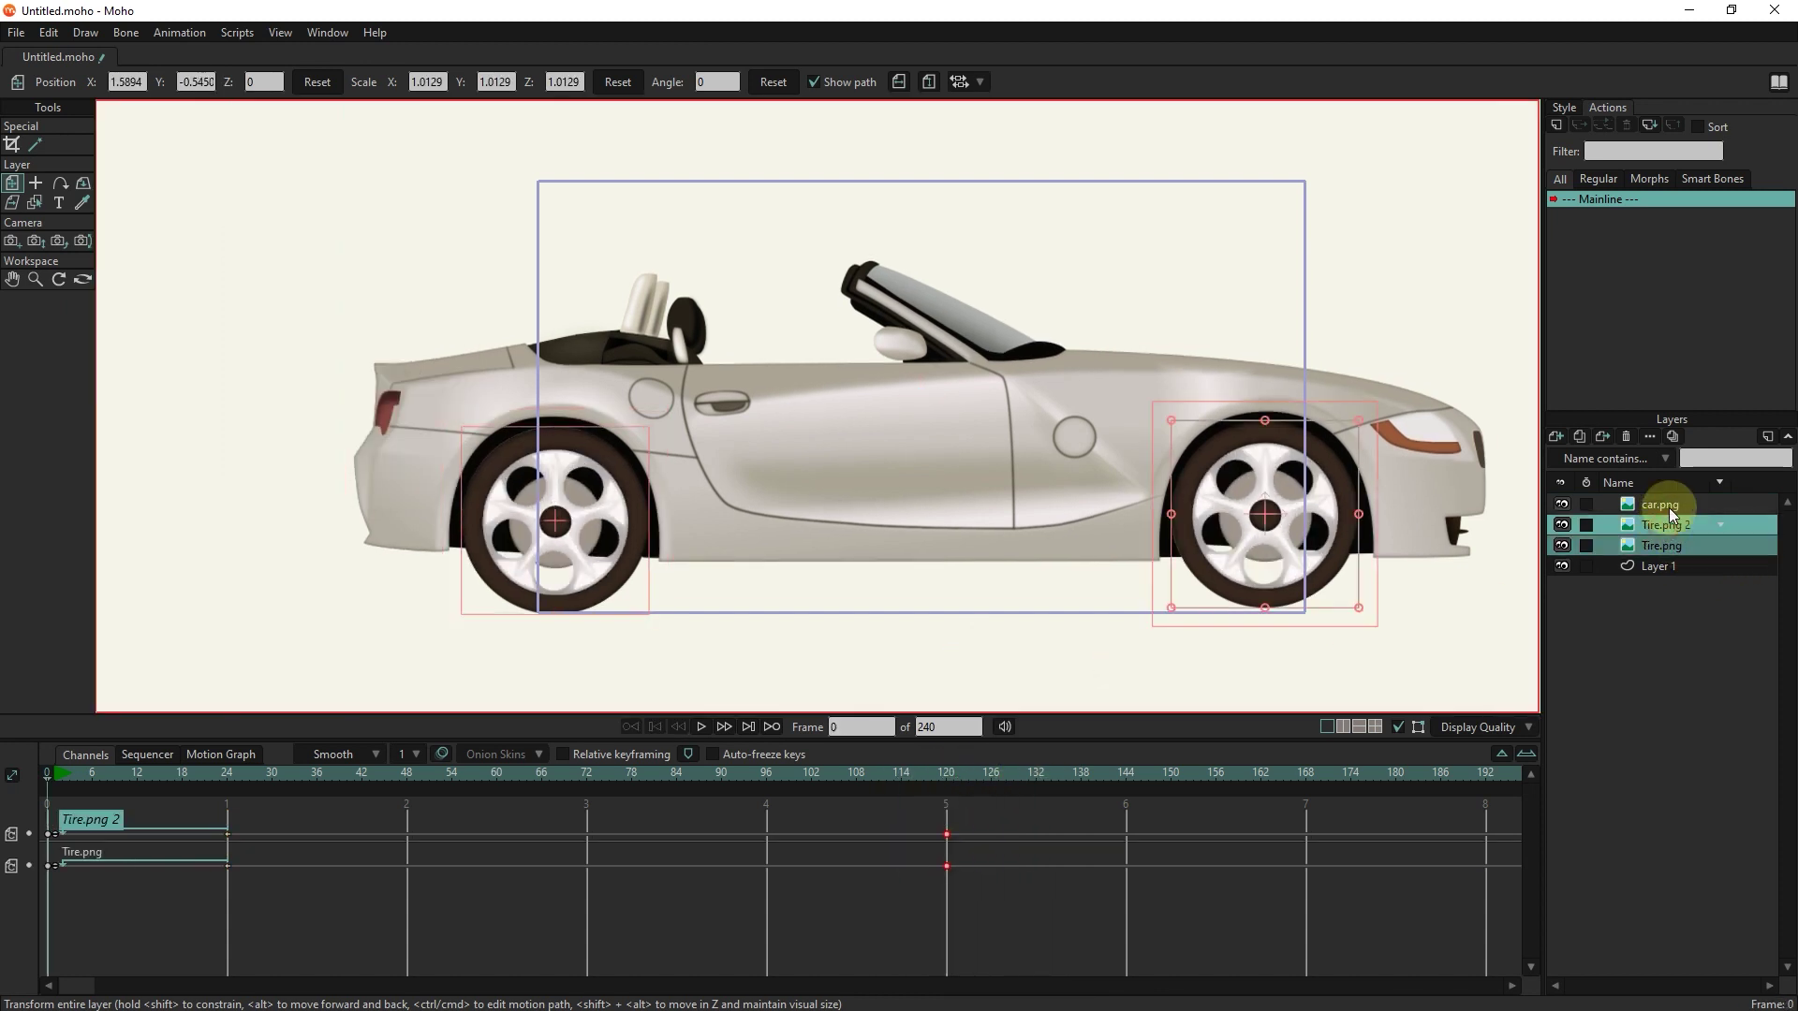
left_click(1668, 506, "ctrl")
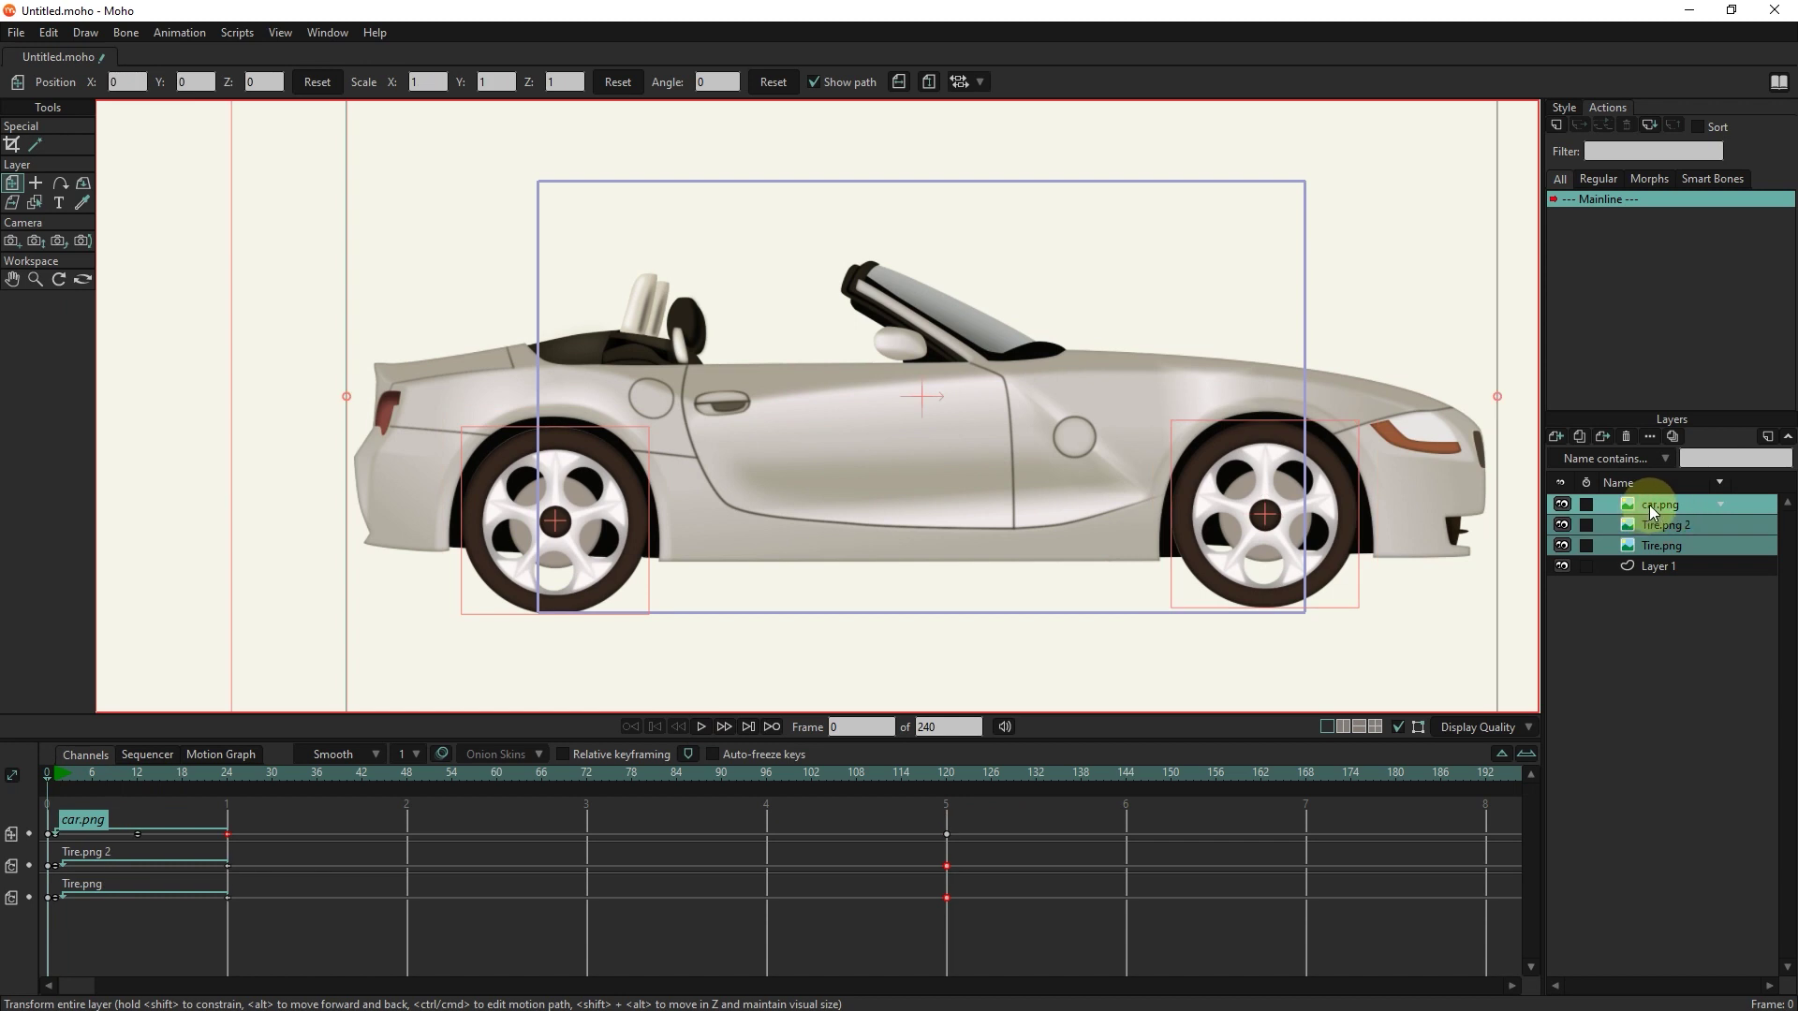
right_click(1648, 503)
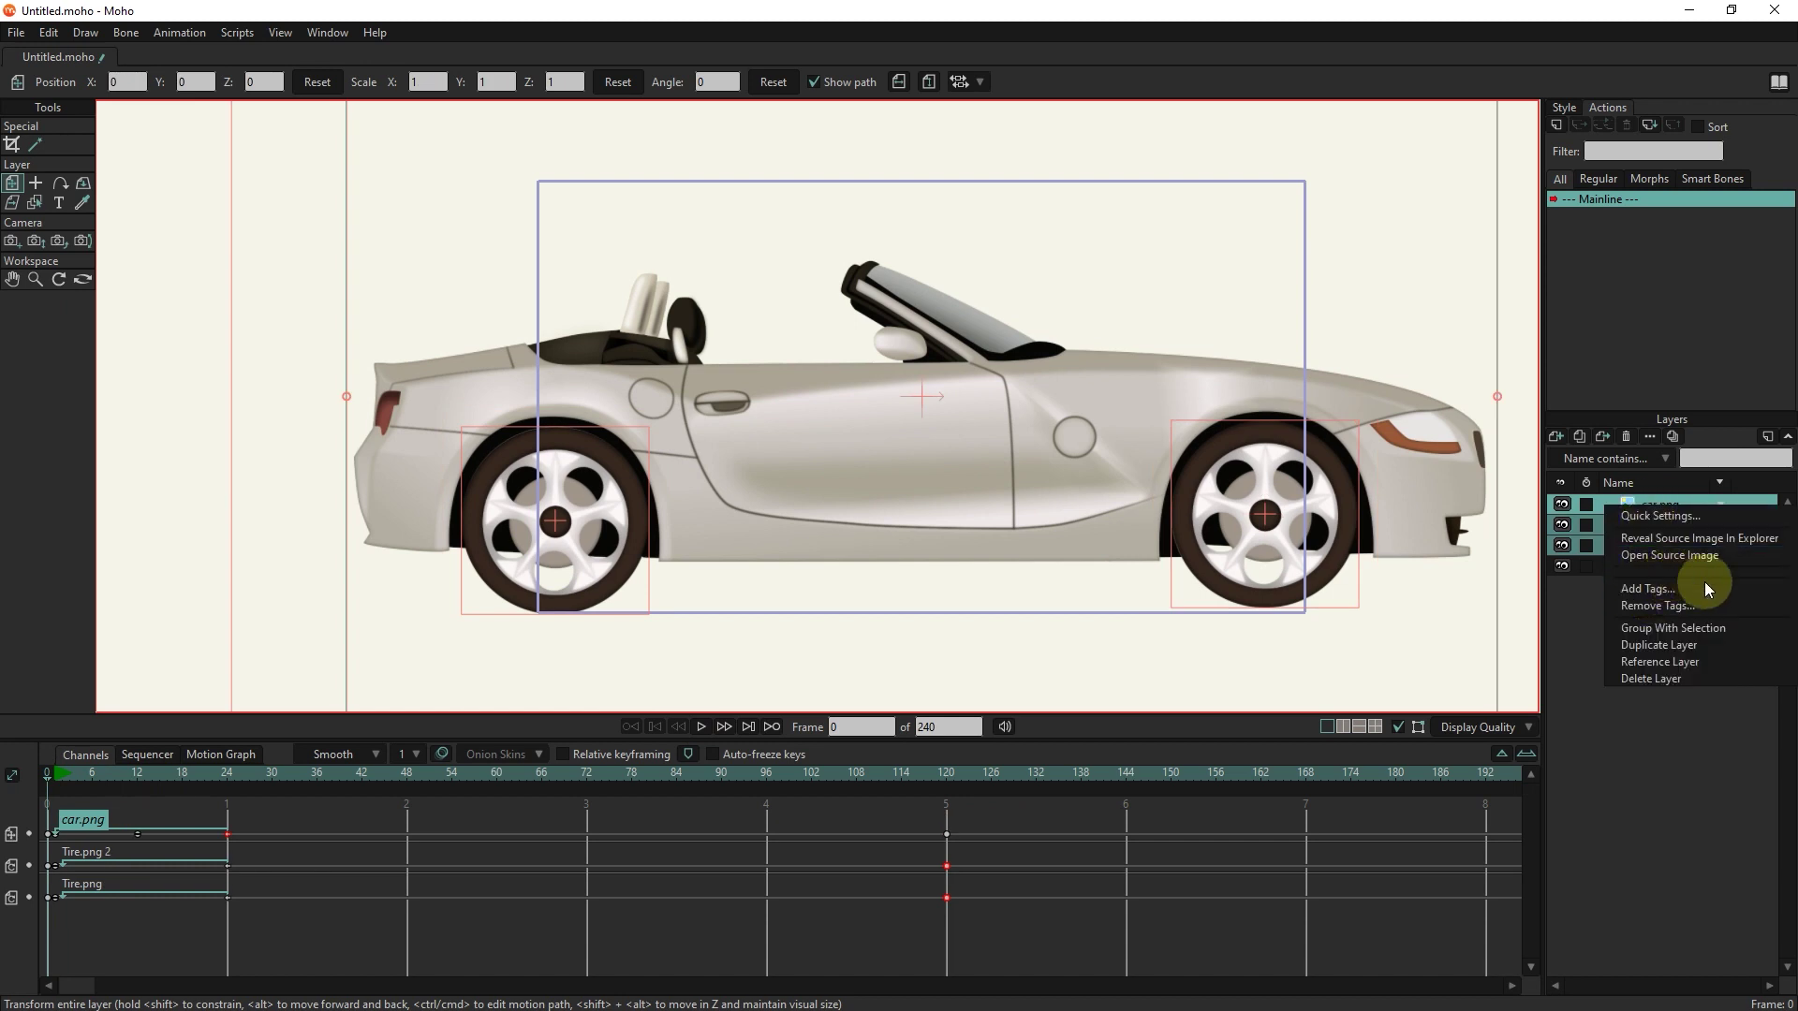
left_click(1670, 626)
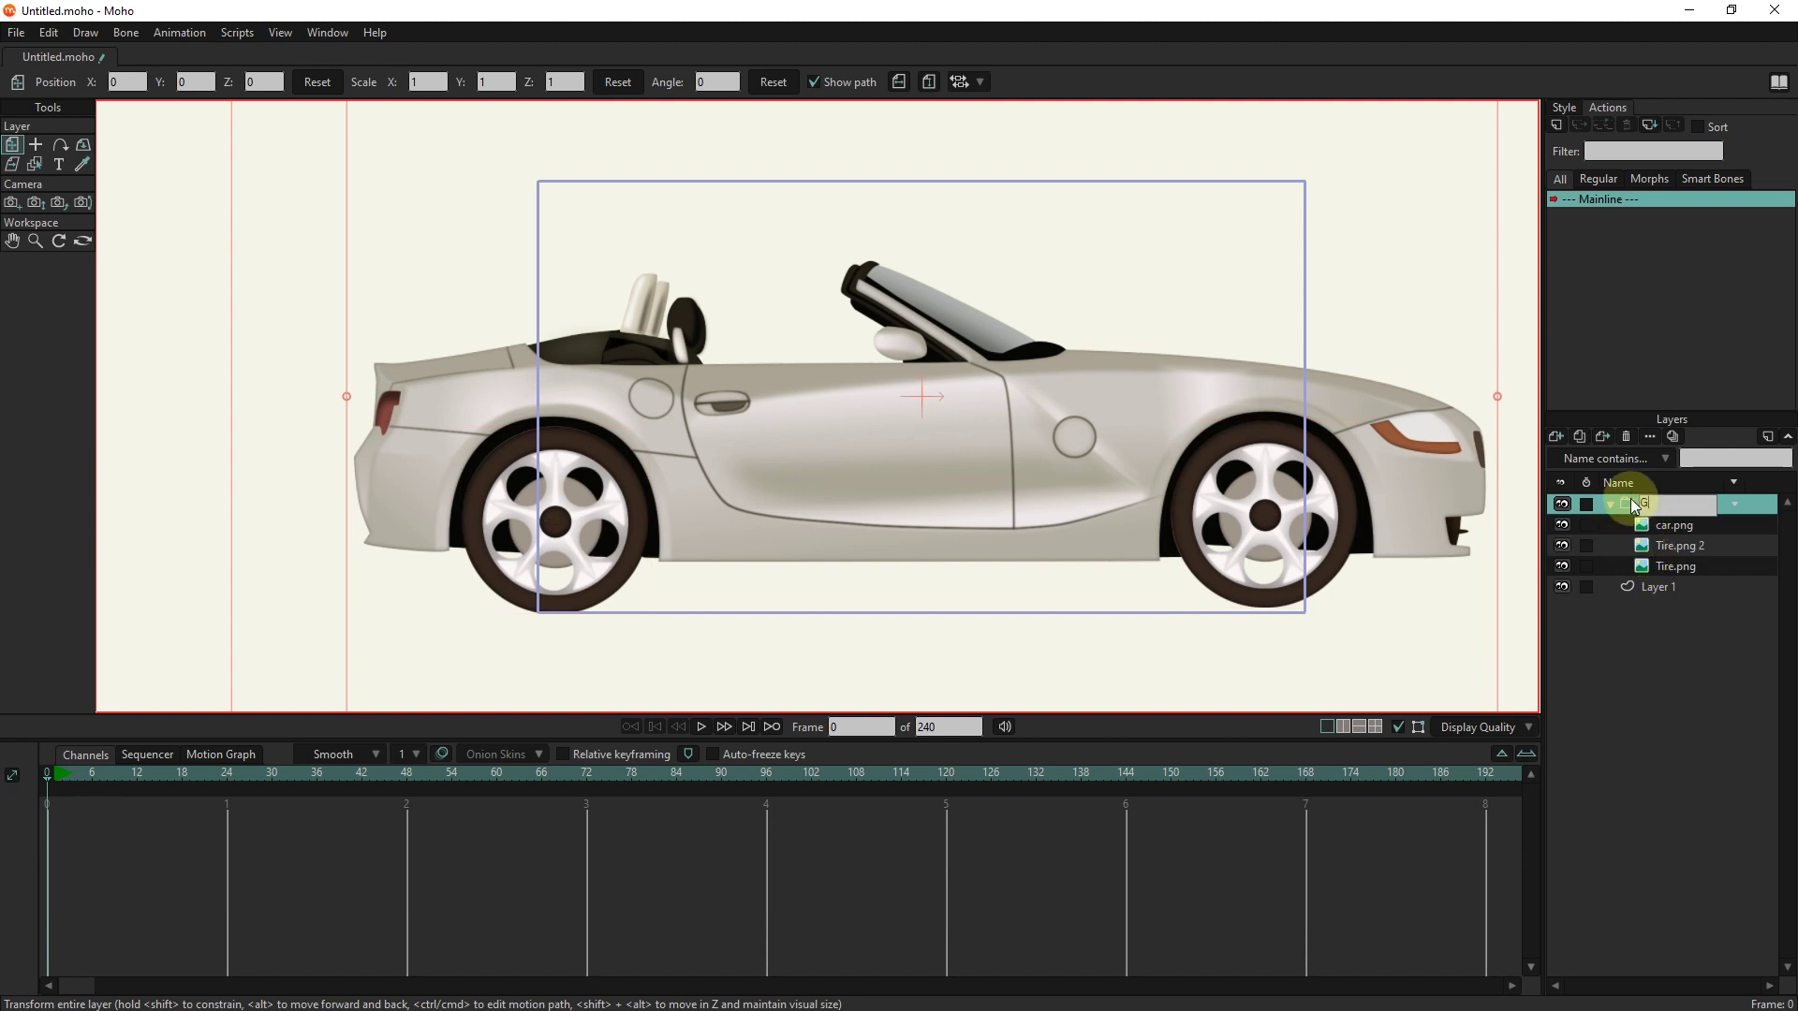
type("C")
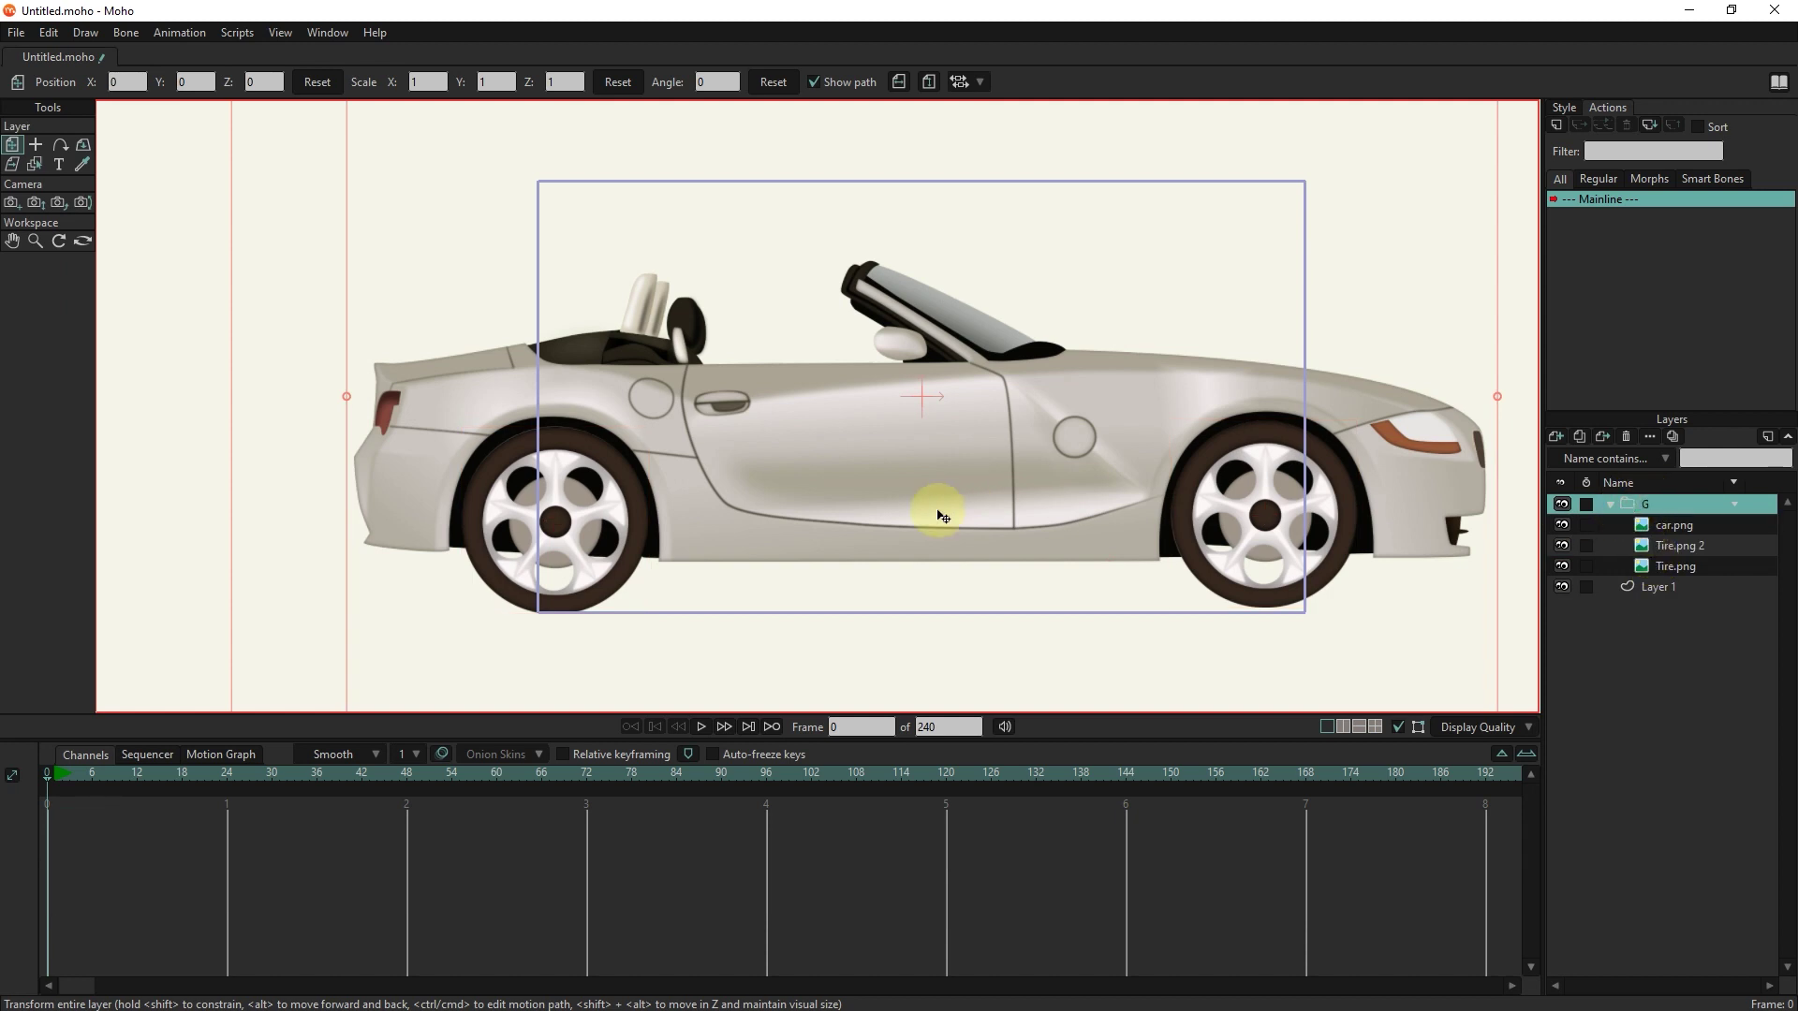
scroll(882, 502, "down", 2)
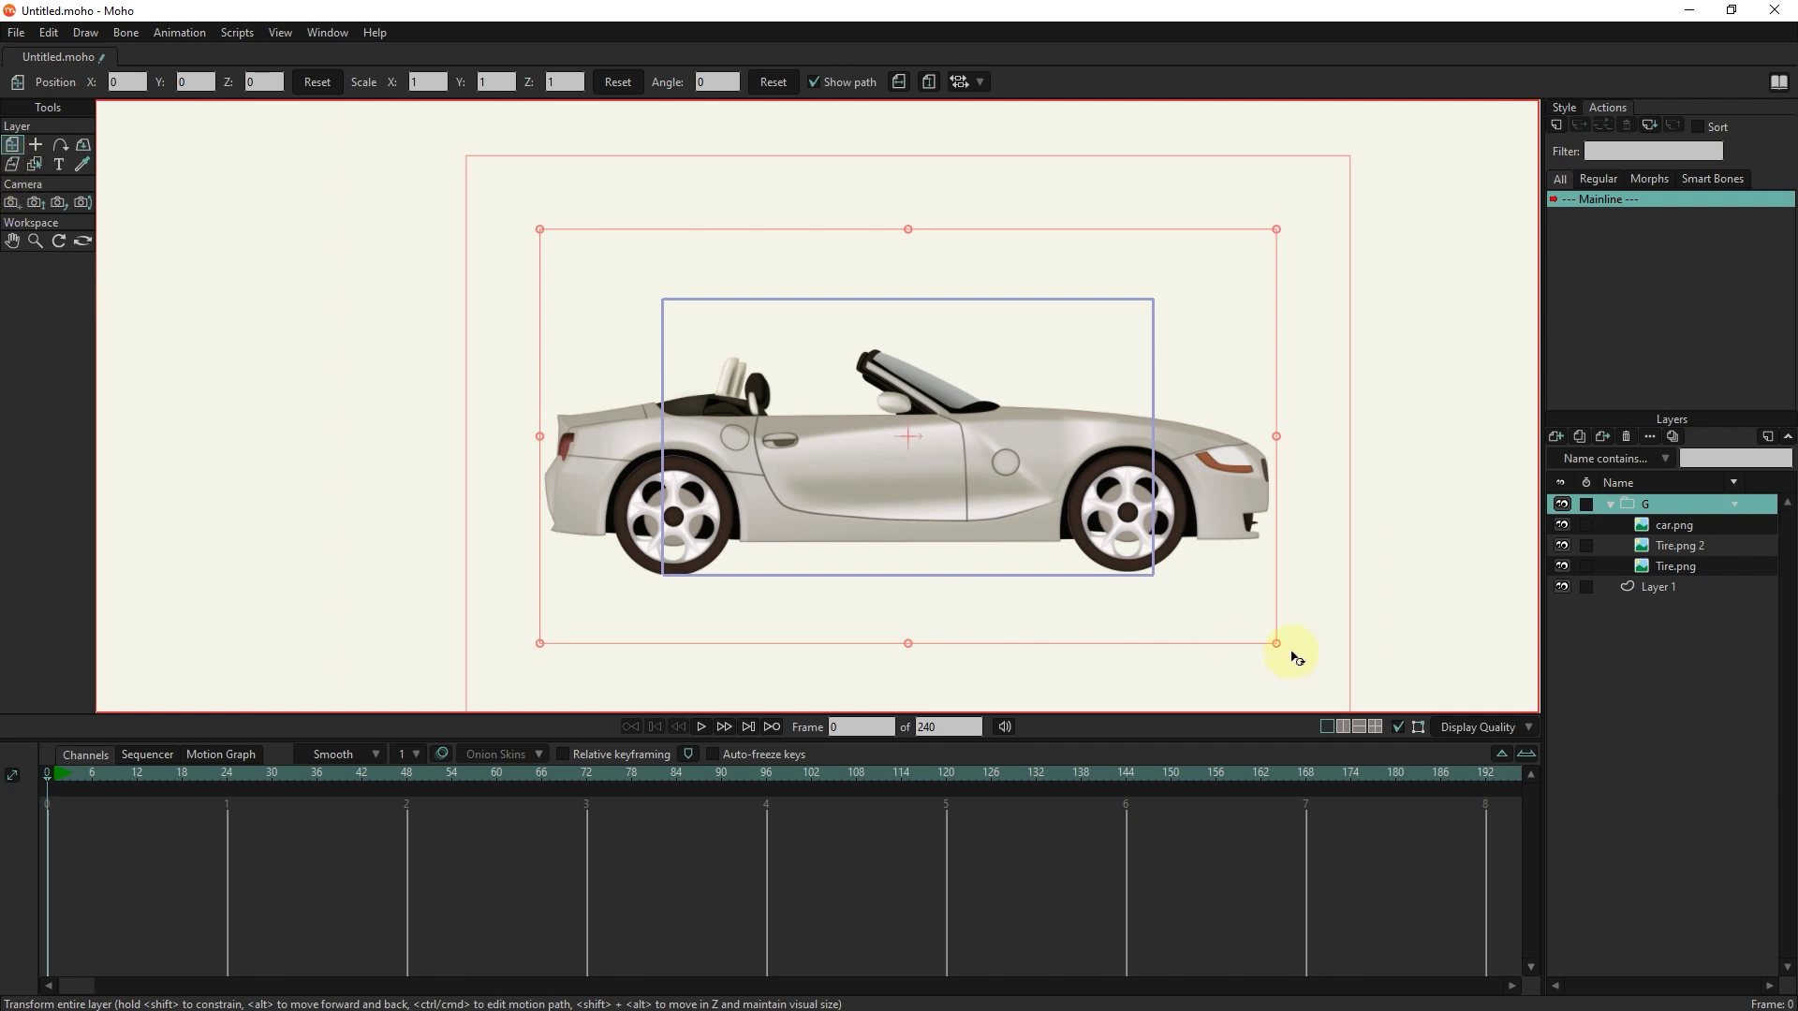
Step: Scale group G to about 0.3677 and move it left to X -1.4682, Y -0.3924
left_click_drag(1279, 652, 964, 479)
scroll(1031, 497, "up", 4)
left_click_drag(878, 404, 447, 513)
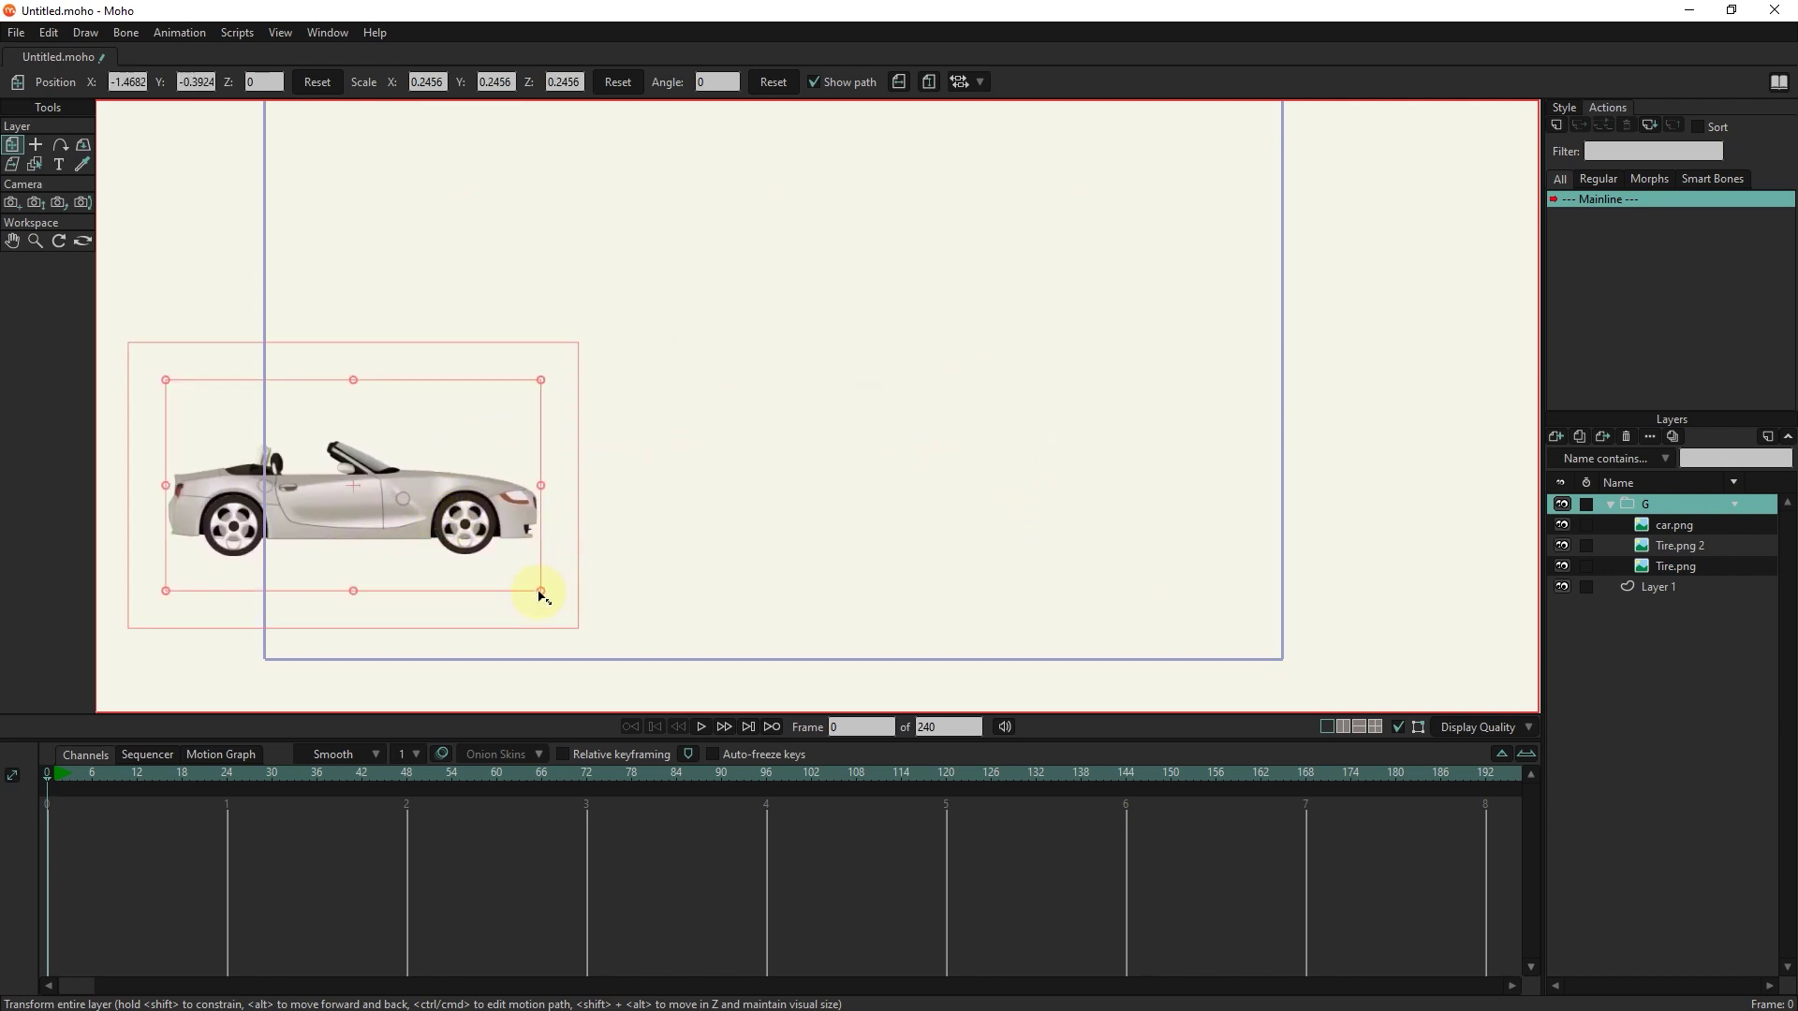
left_click_drag(541, 591, 506, 494)
scroll(505, 494, "down", 2)
left_click(1676, 590)
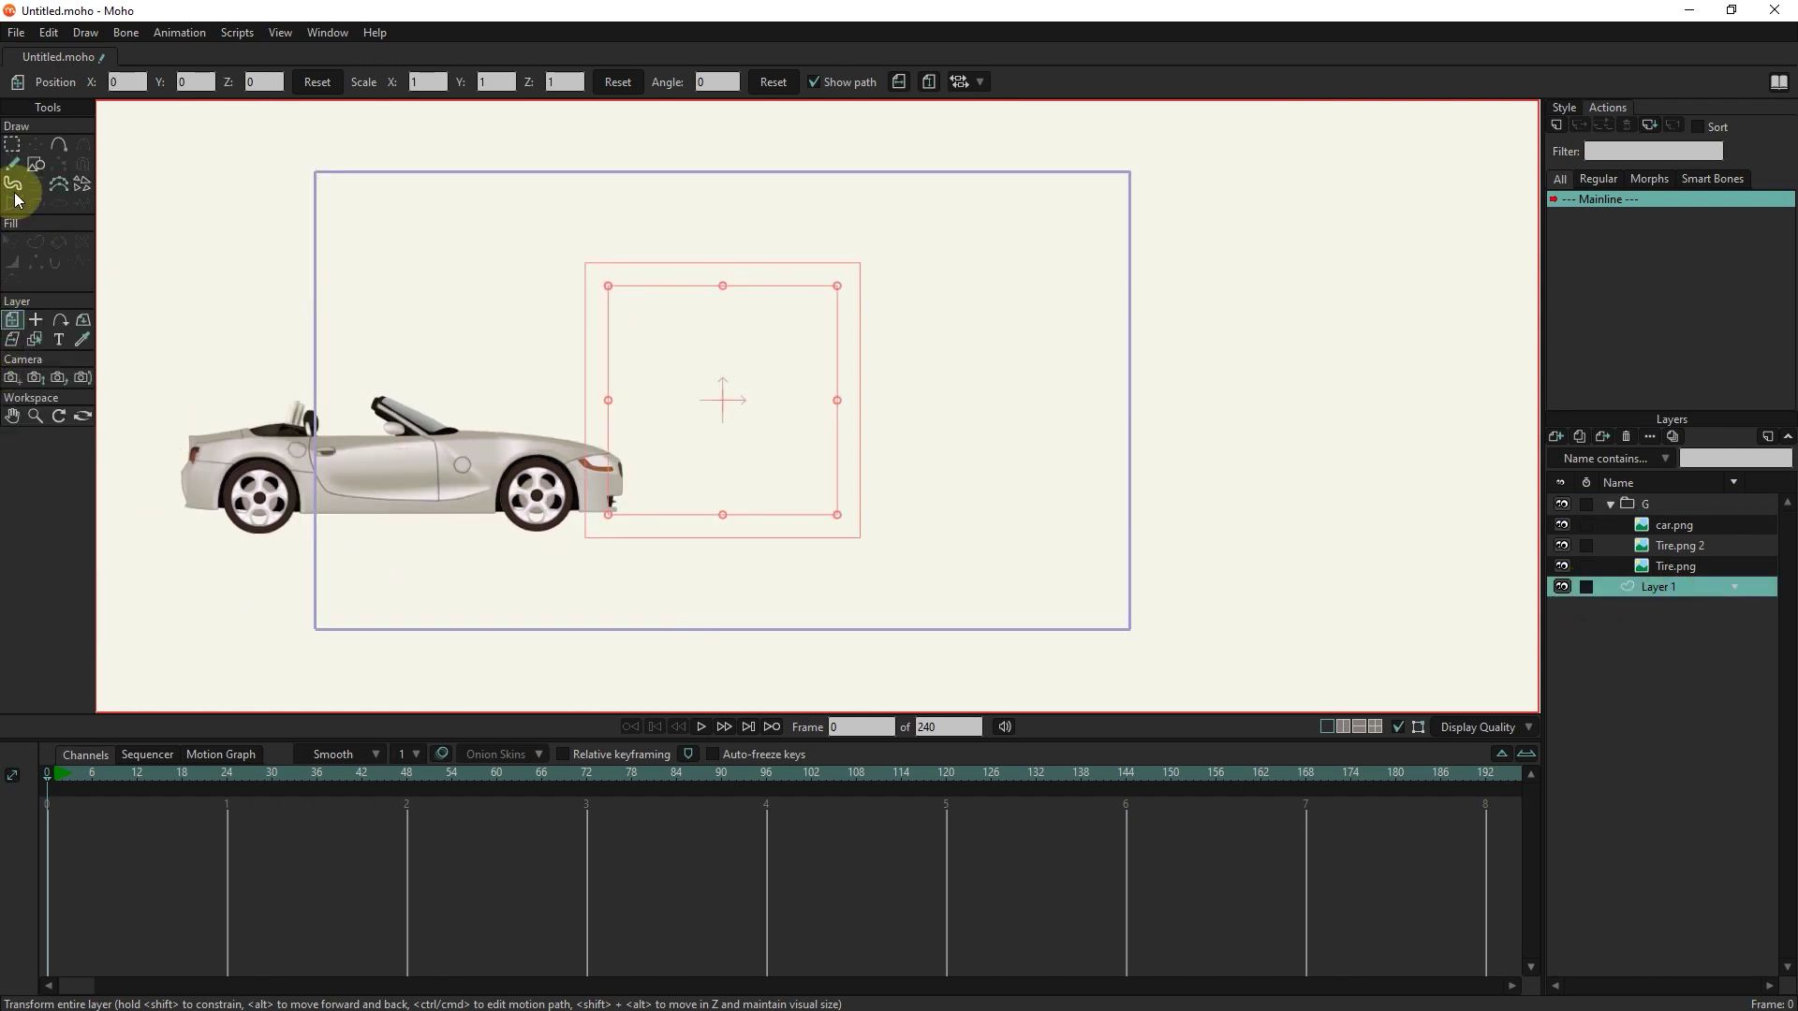
Step: Draw a road rectangle on Layer 1 under the car and stretch its right edge to the canvas edge
left_click(36, 164)
mouse_move(1241, 459)
left_mouse_down()
mouse_move(349, 662)
mouse_move(130, 646)
left_mouse_up()
left_click(11, 144)
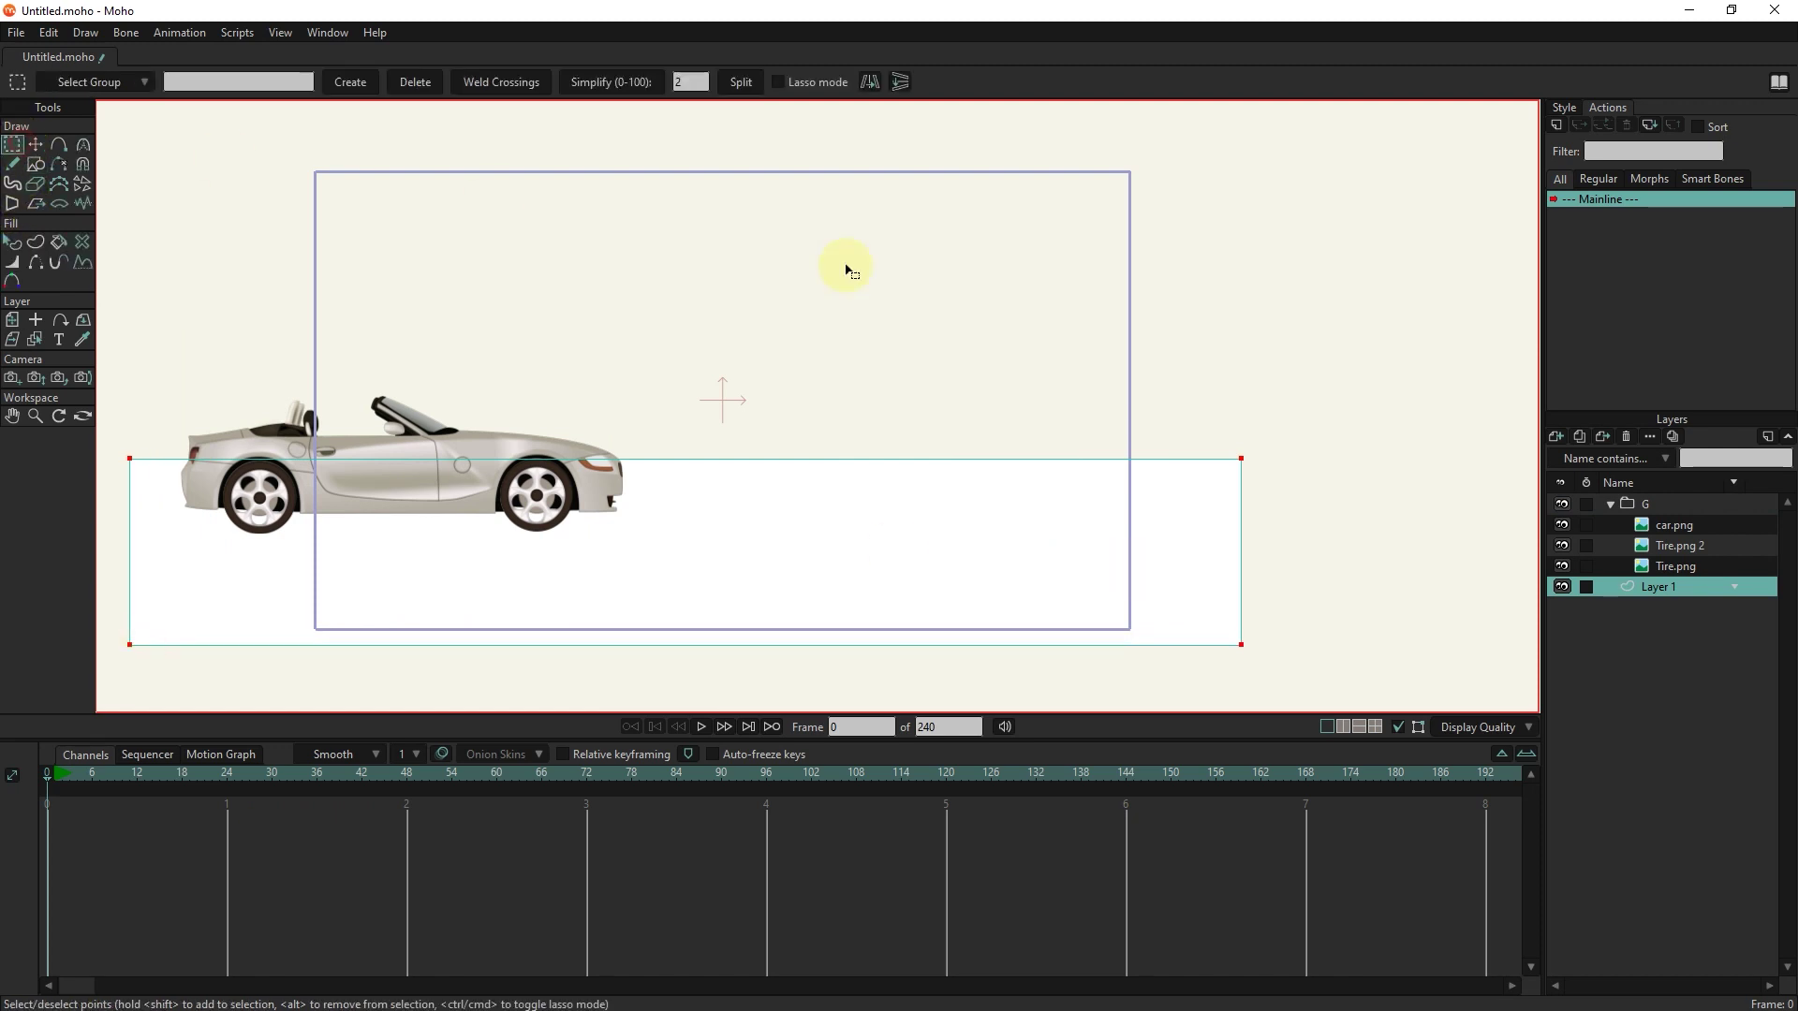
left_click_drag(1323, 426, 1188, 649)
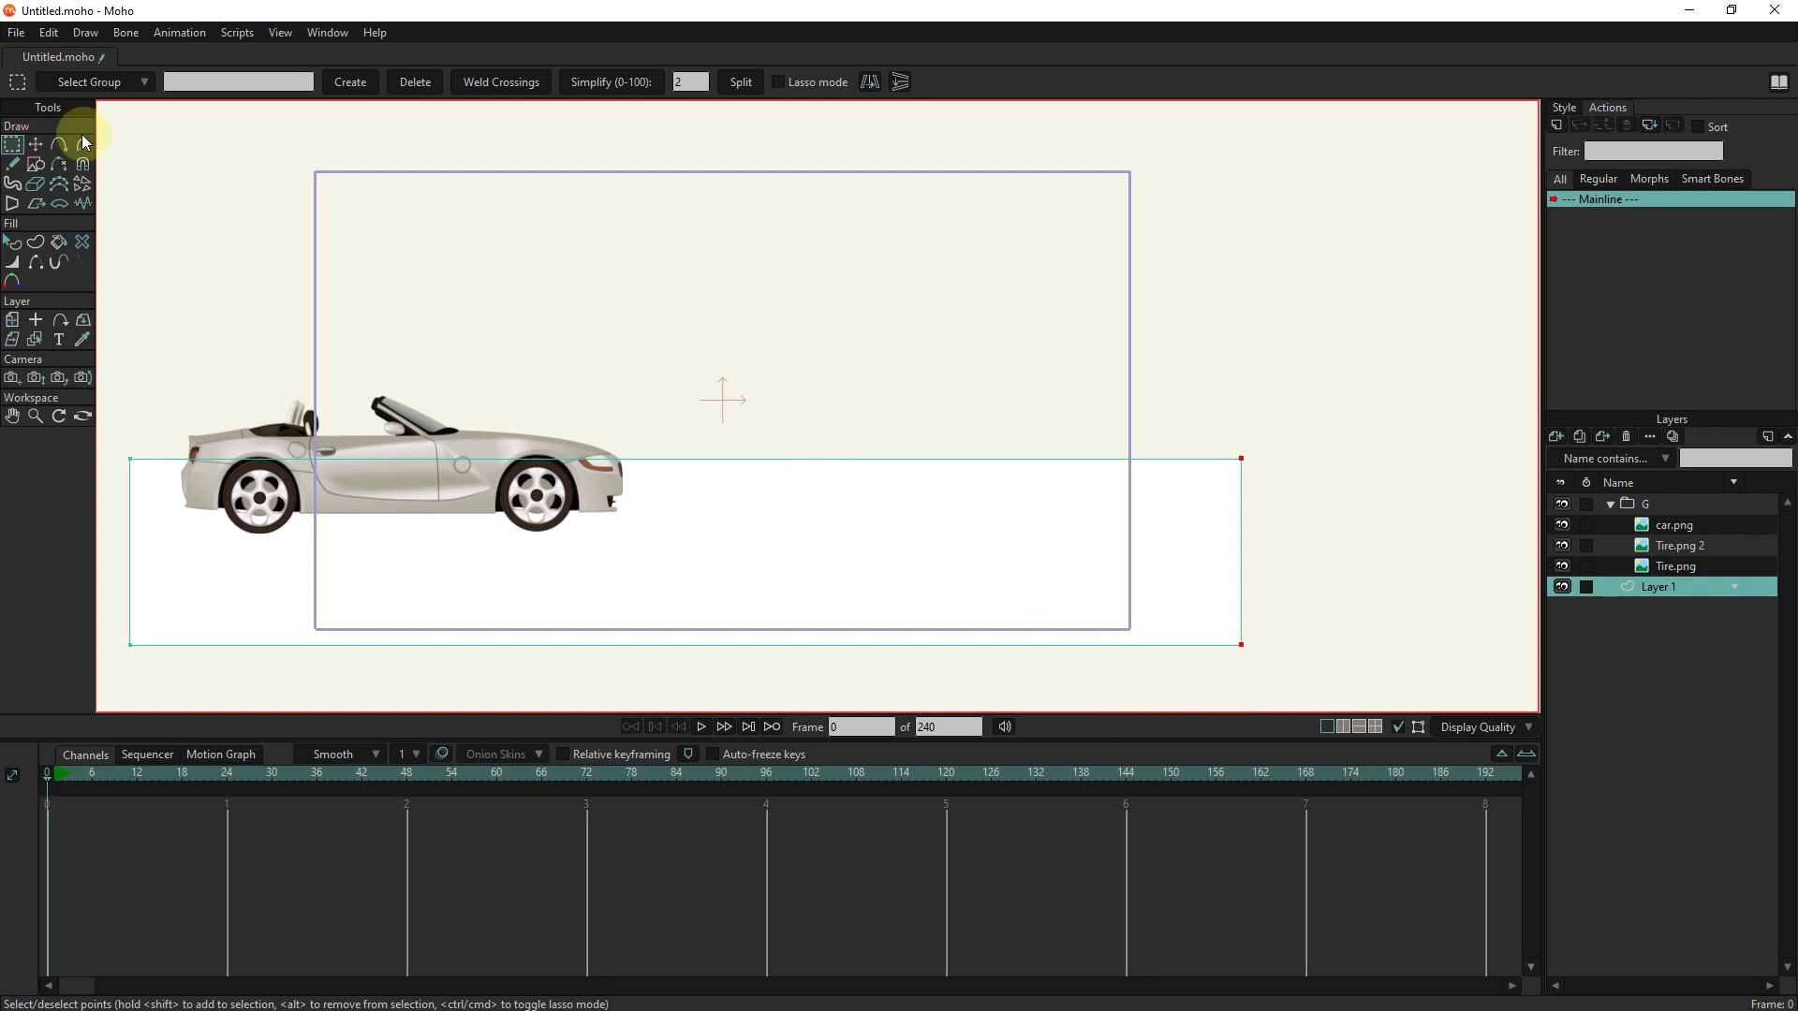
left_click(35, 144)
left_click_drag(1225, 562, 1564, 582)
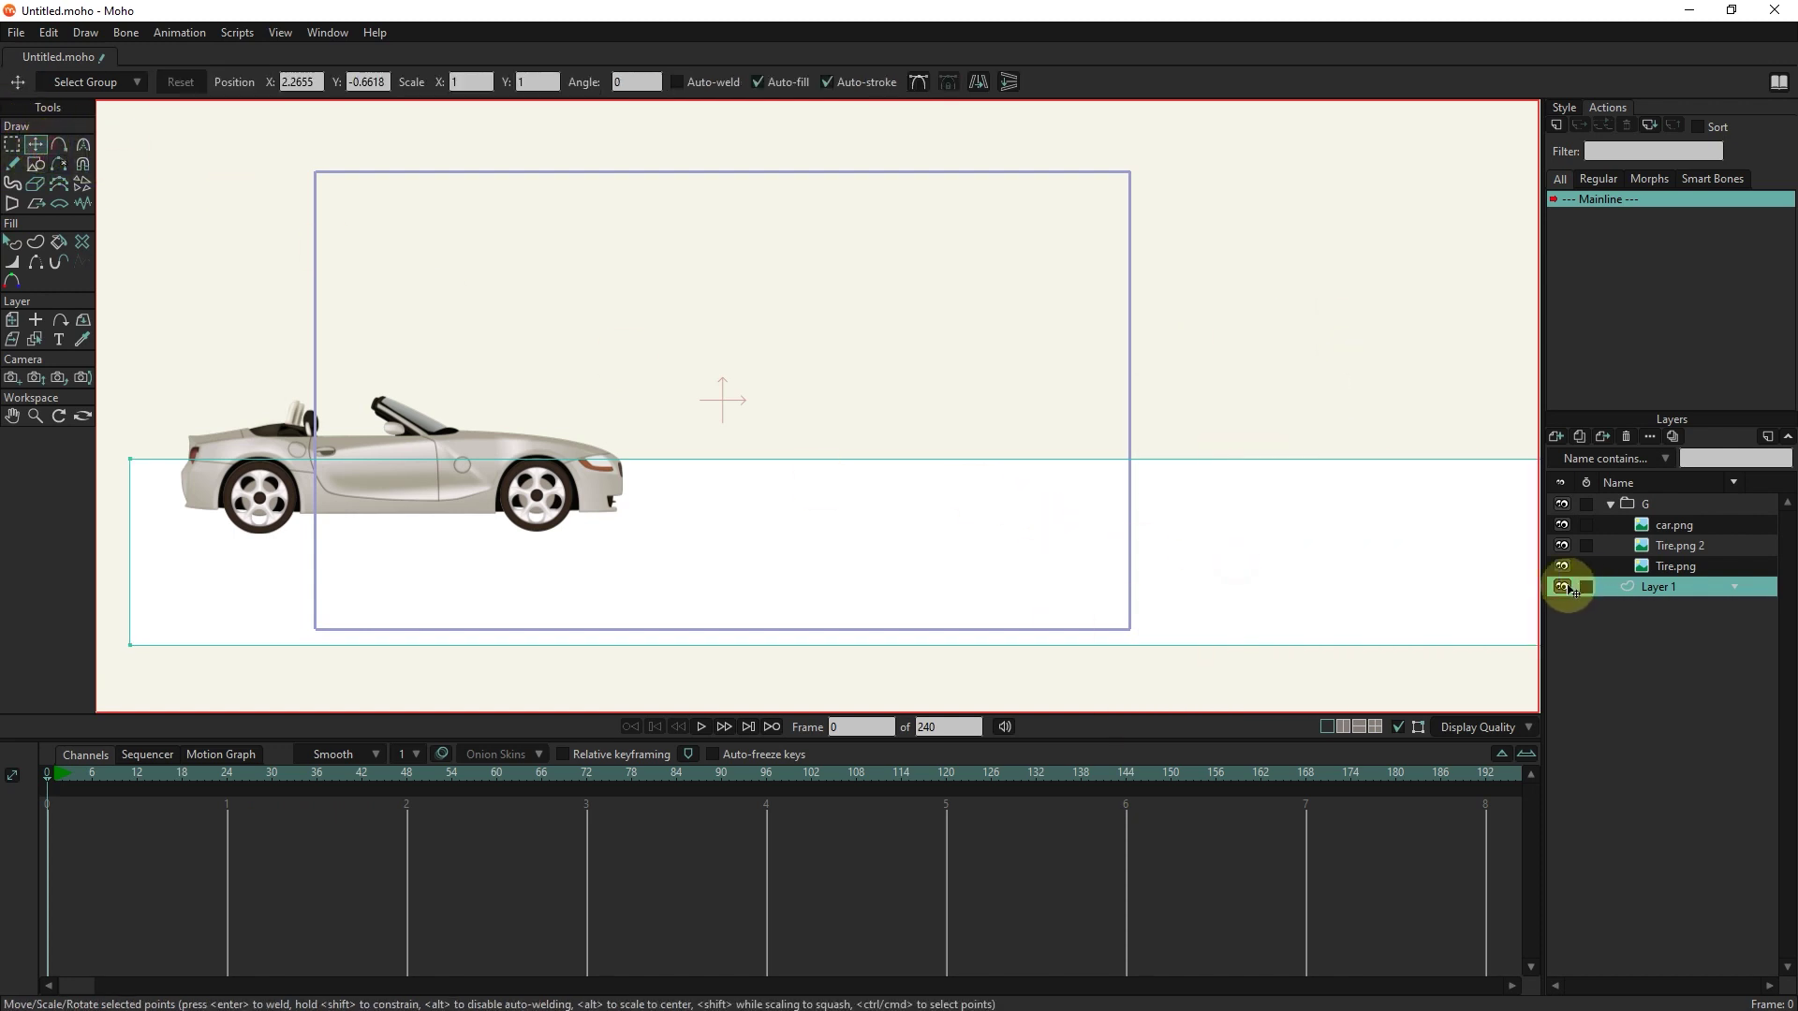
Step: Fill the road rectangle with dark gray 323232
left_click(11, 242)
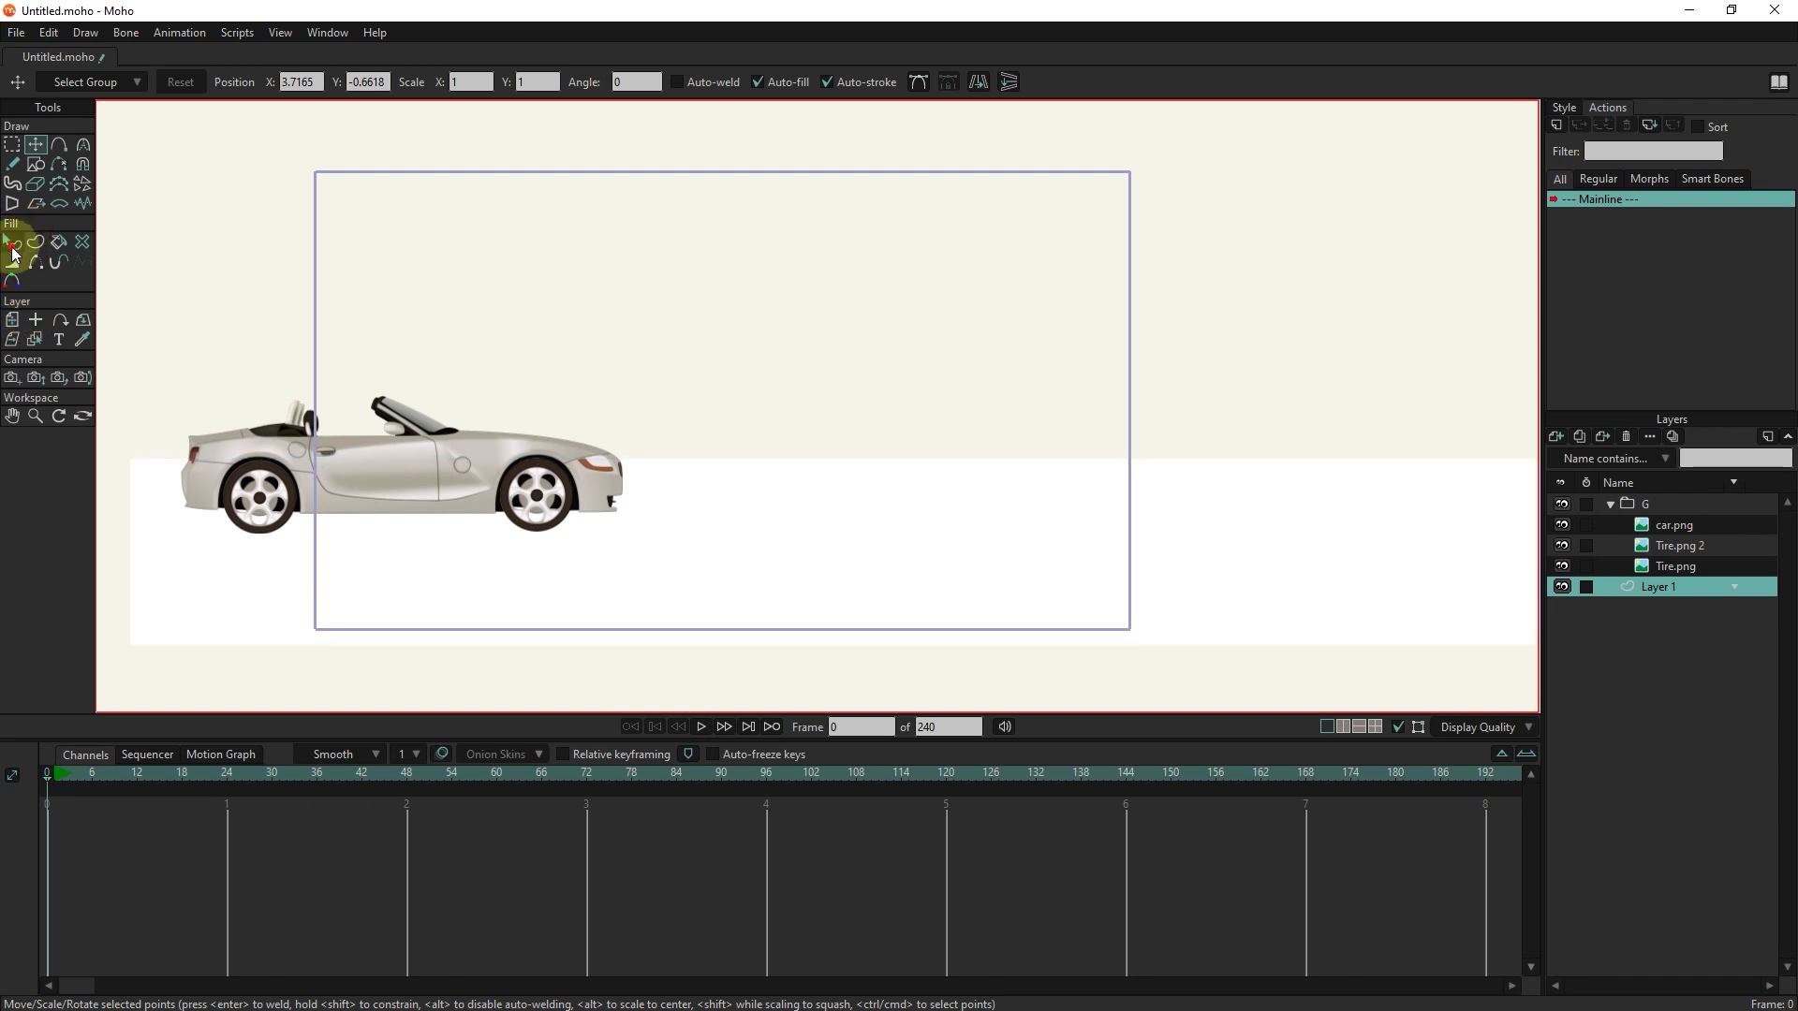
left_click(904, 592)
left_click(1564, 108)
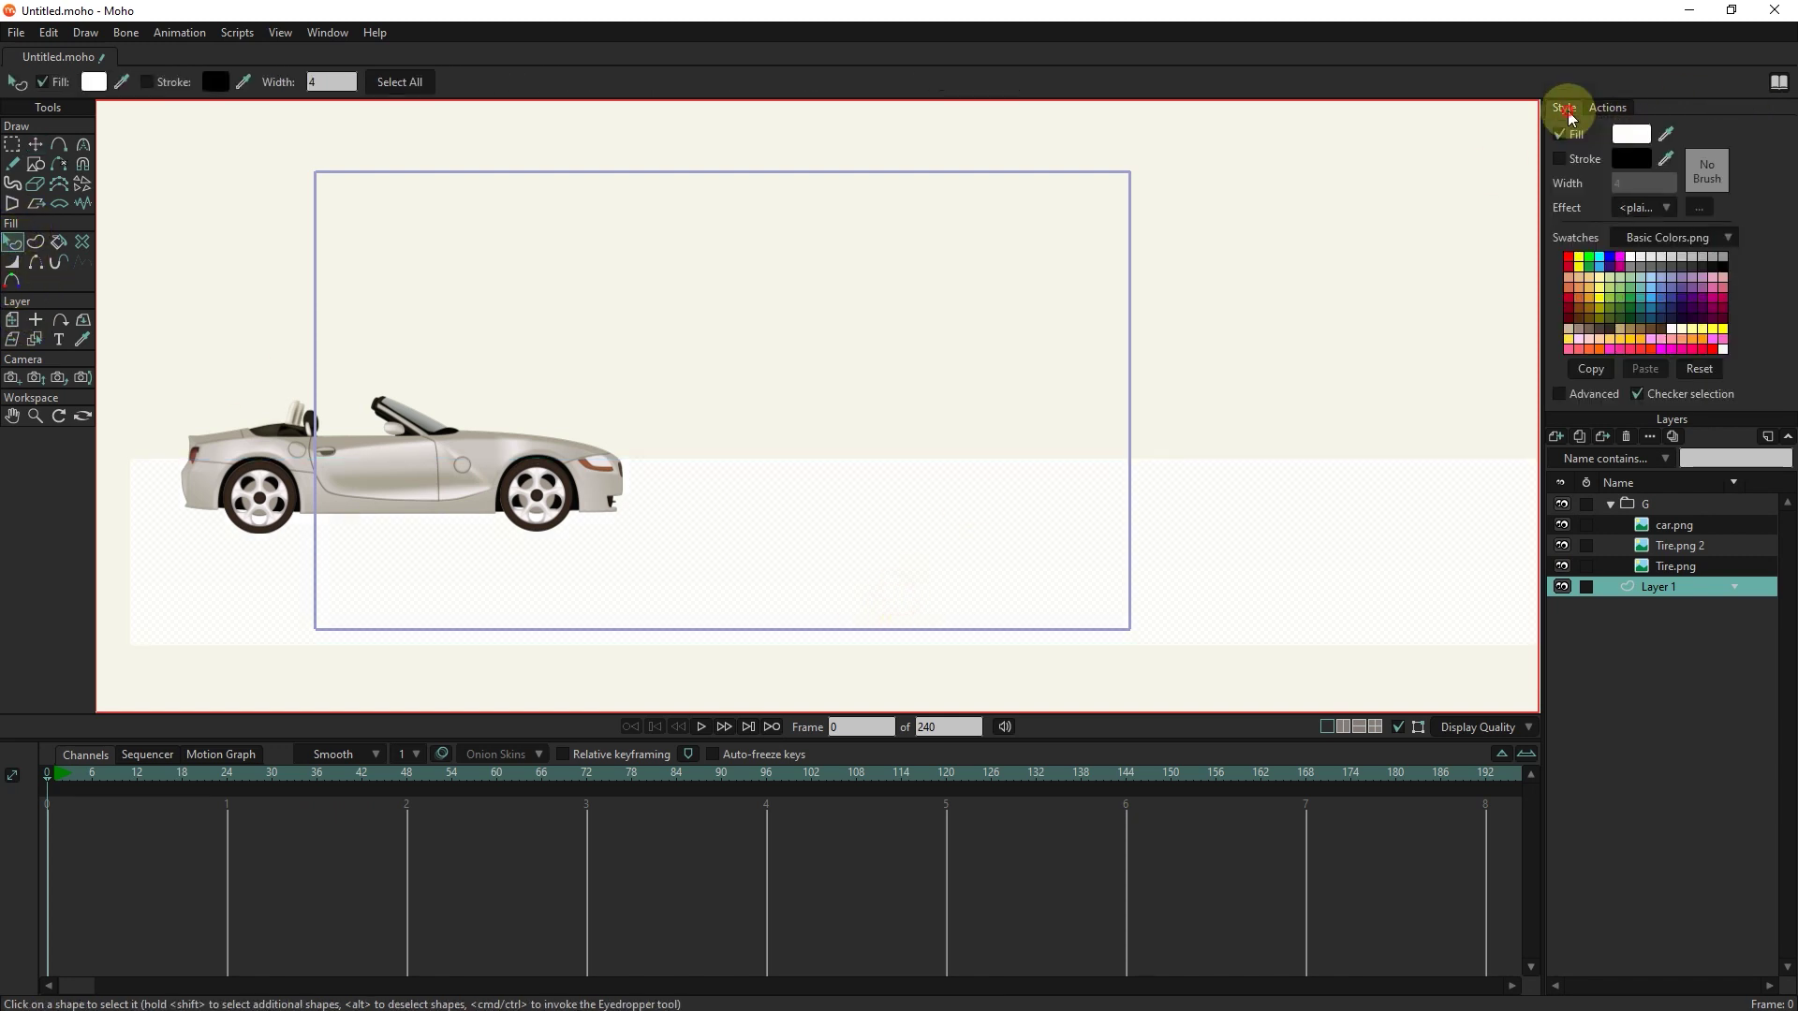
left_click(1630, 135)
left_click_drag(1273, 407, 1127, 457)
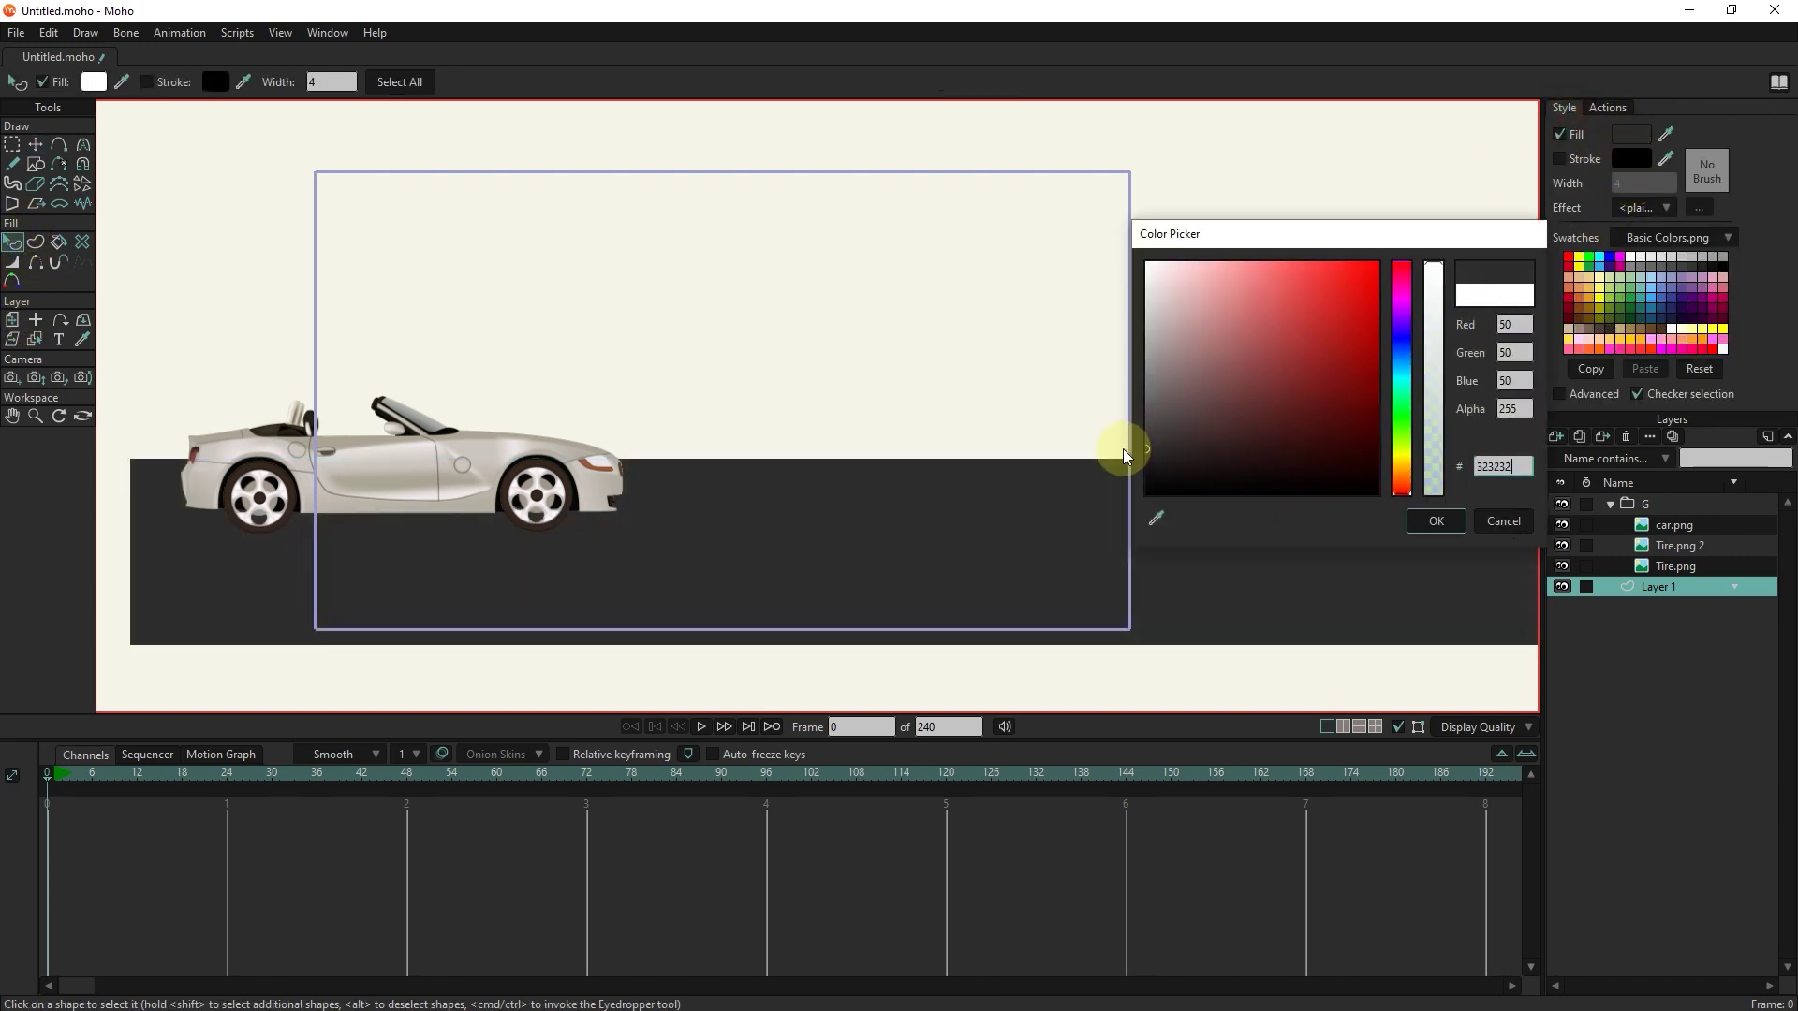
left_click(1436, 520)
left_click(1159, 321)
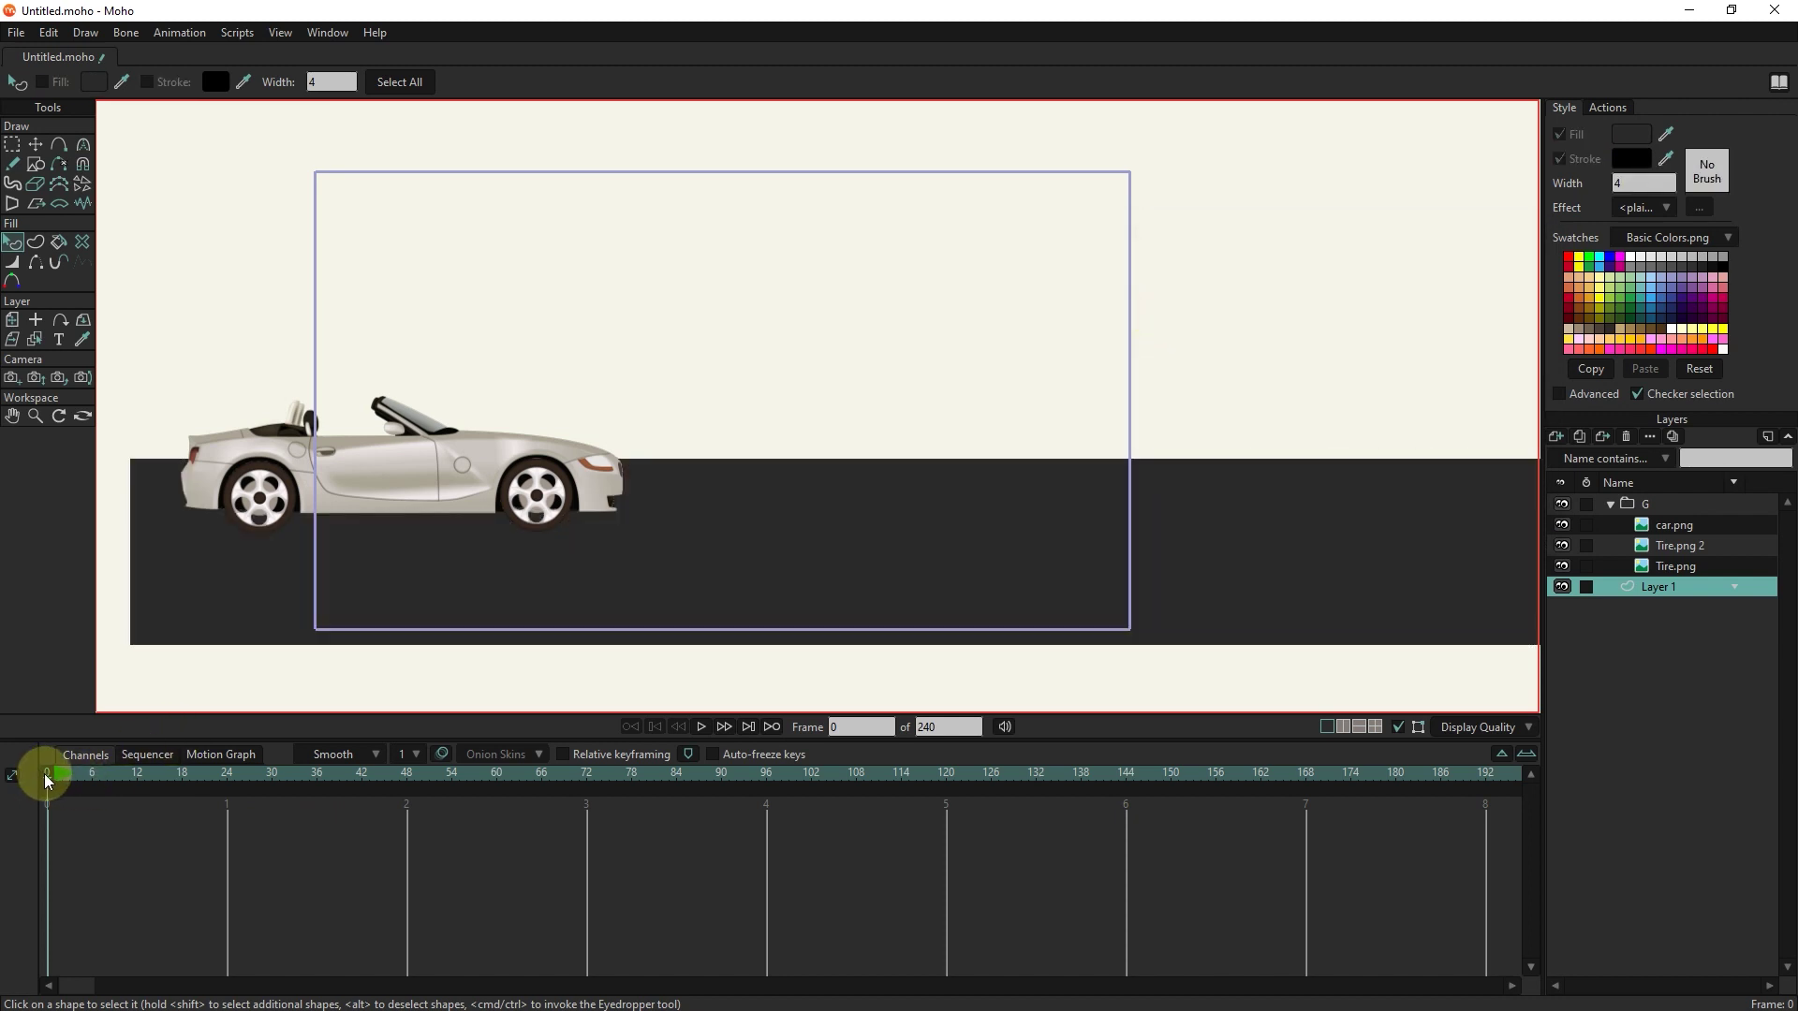
left_click(52, 775)
Step: Key car group G at the road's left end on frame 1, then drag it right to X 2.7742 at frame 120
left_click(1646, 505)
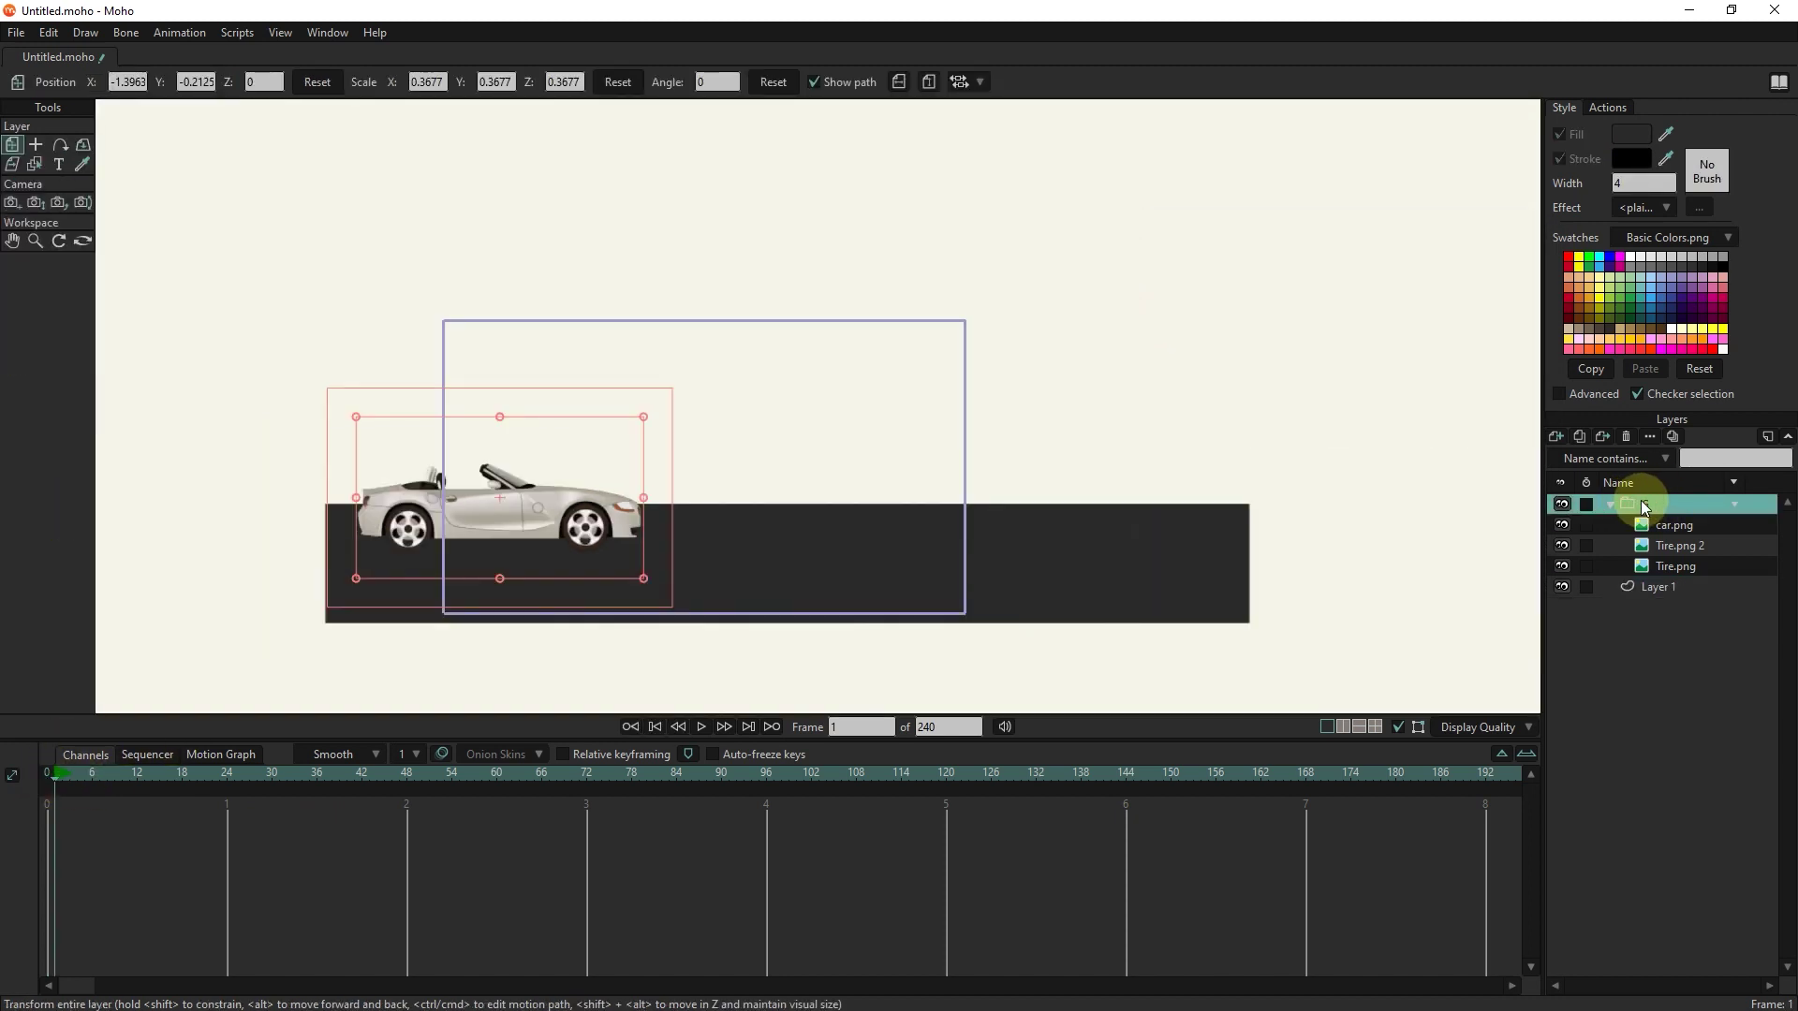
left_click(232, 833)
left_click(498, 510)
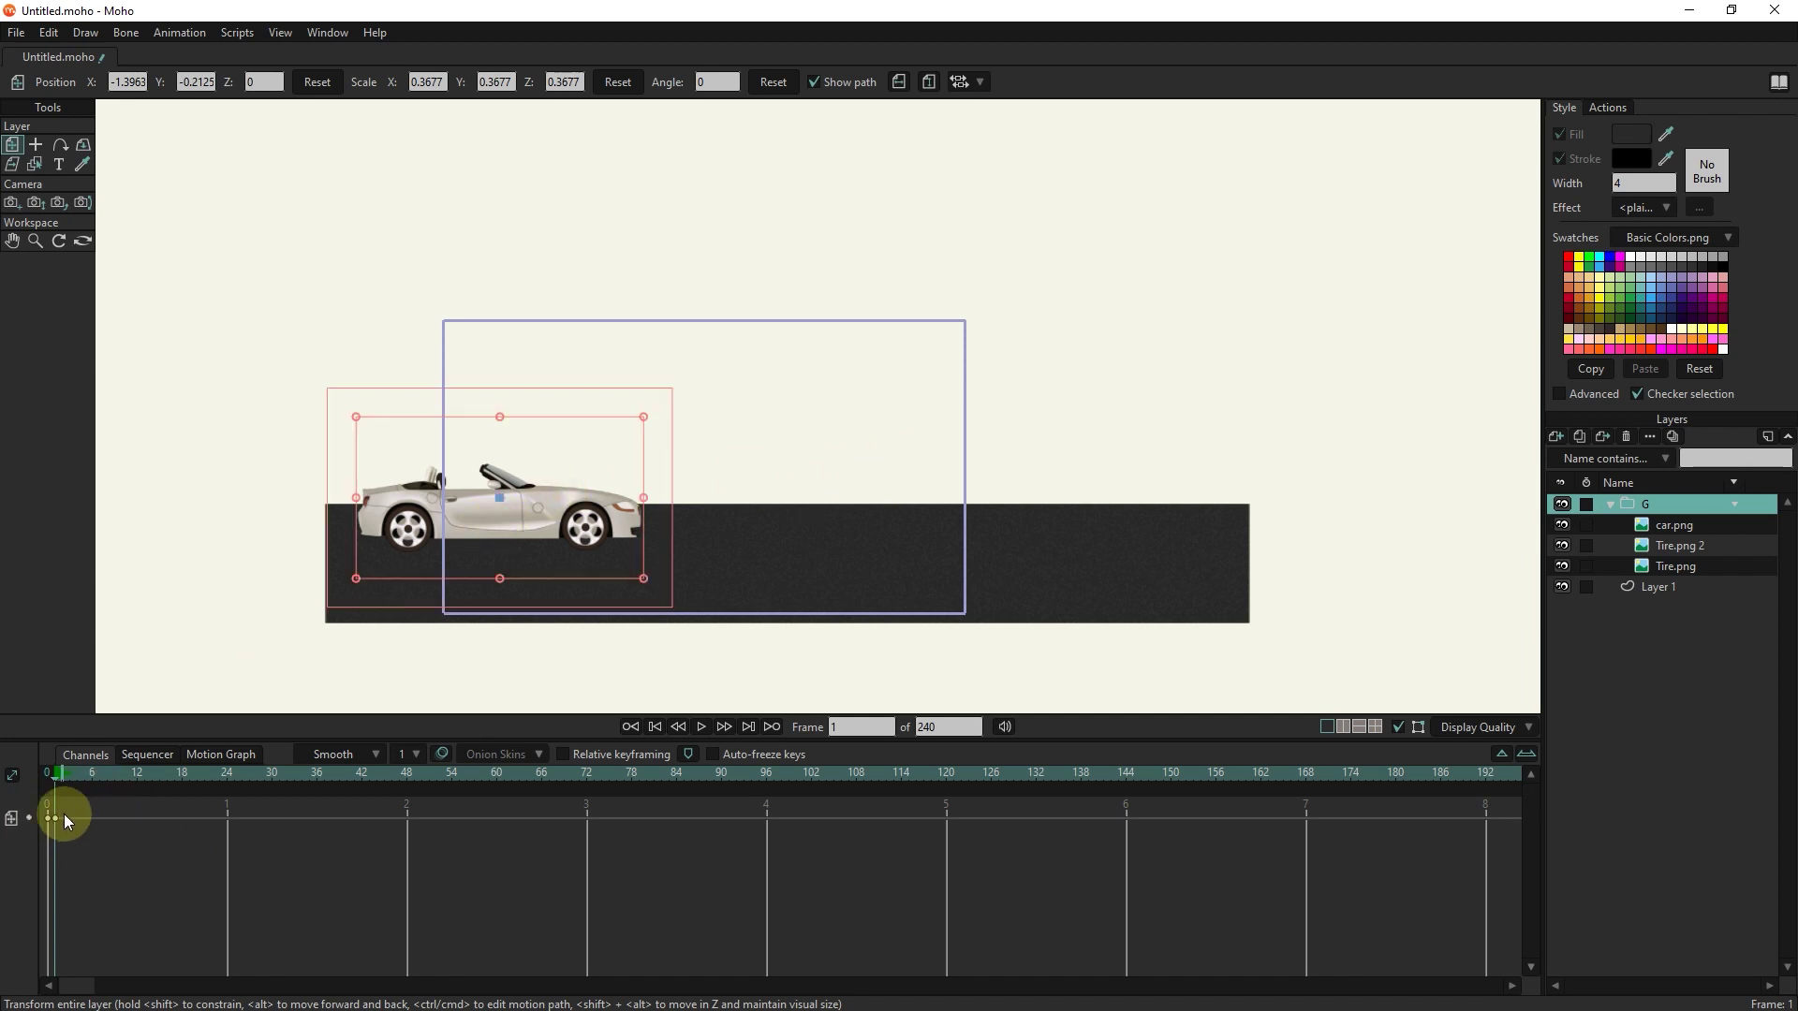
left_click_drag(60, 779, 947, 815)
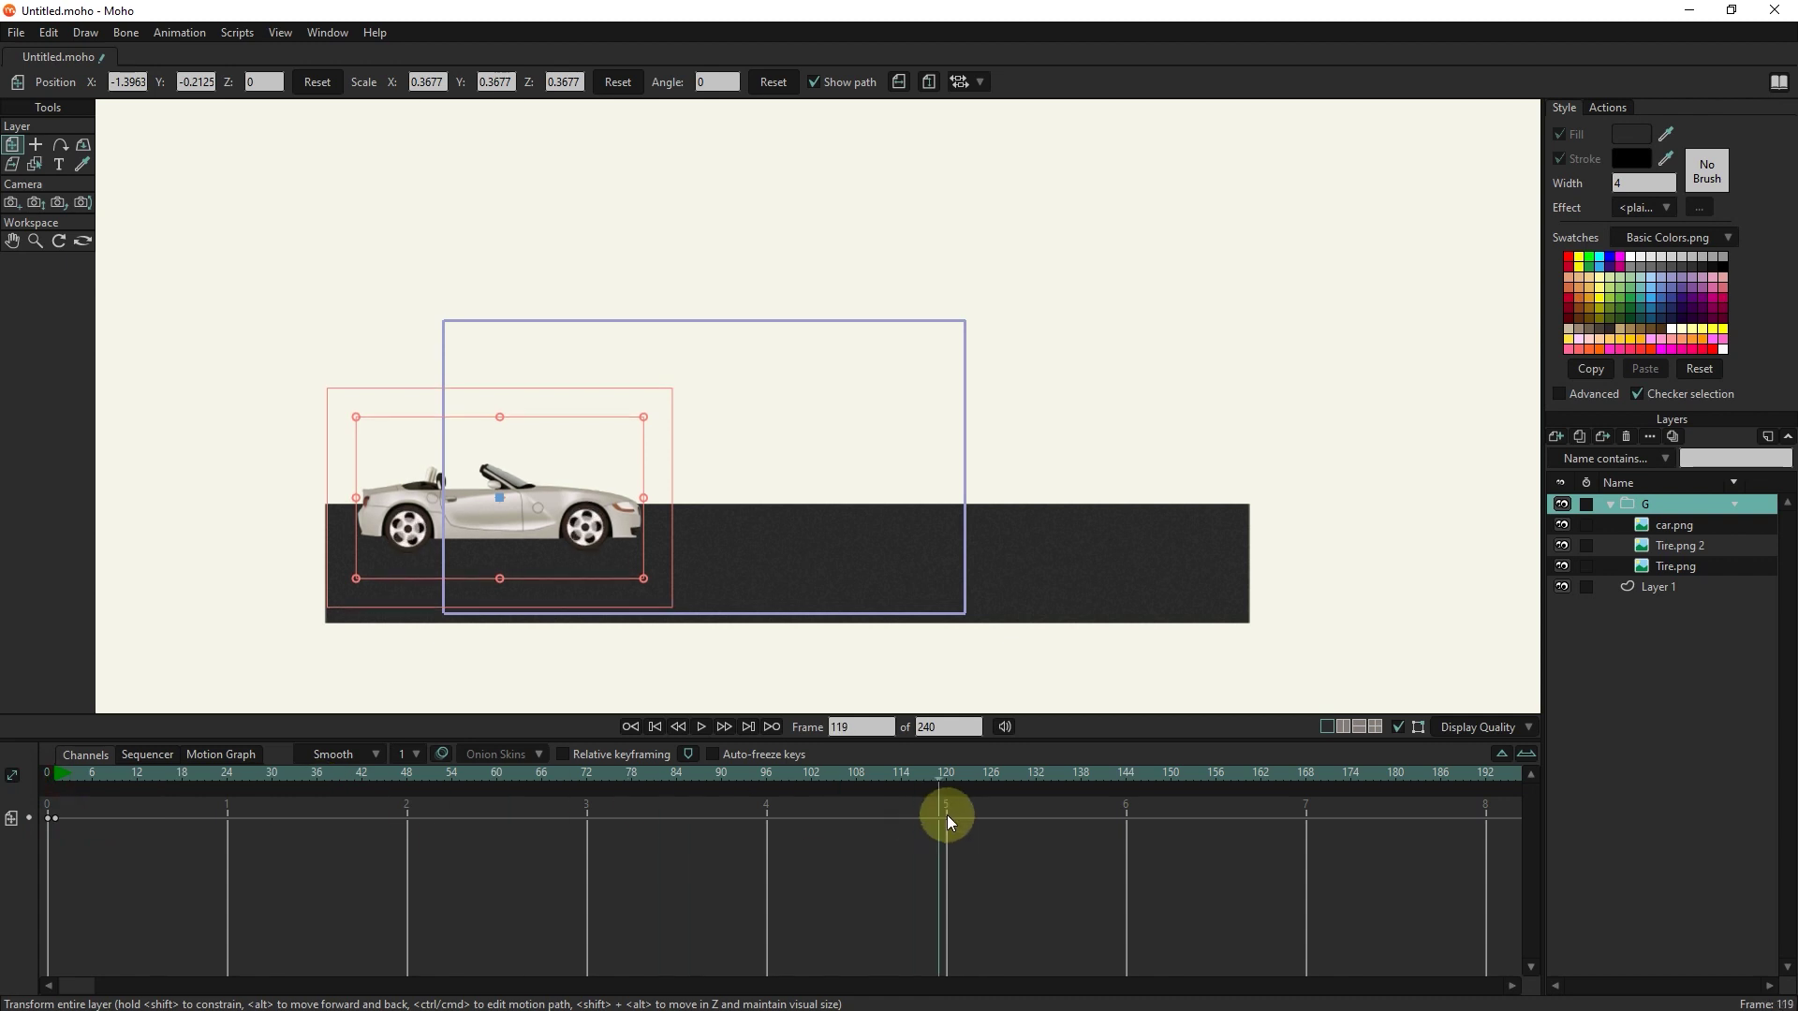
left_click_drag(513, 517, 1119, 552)
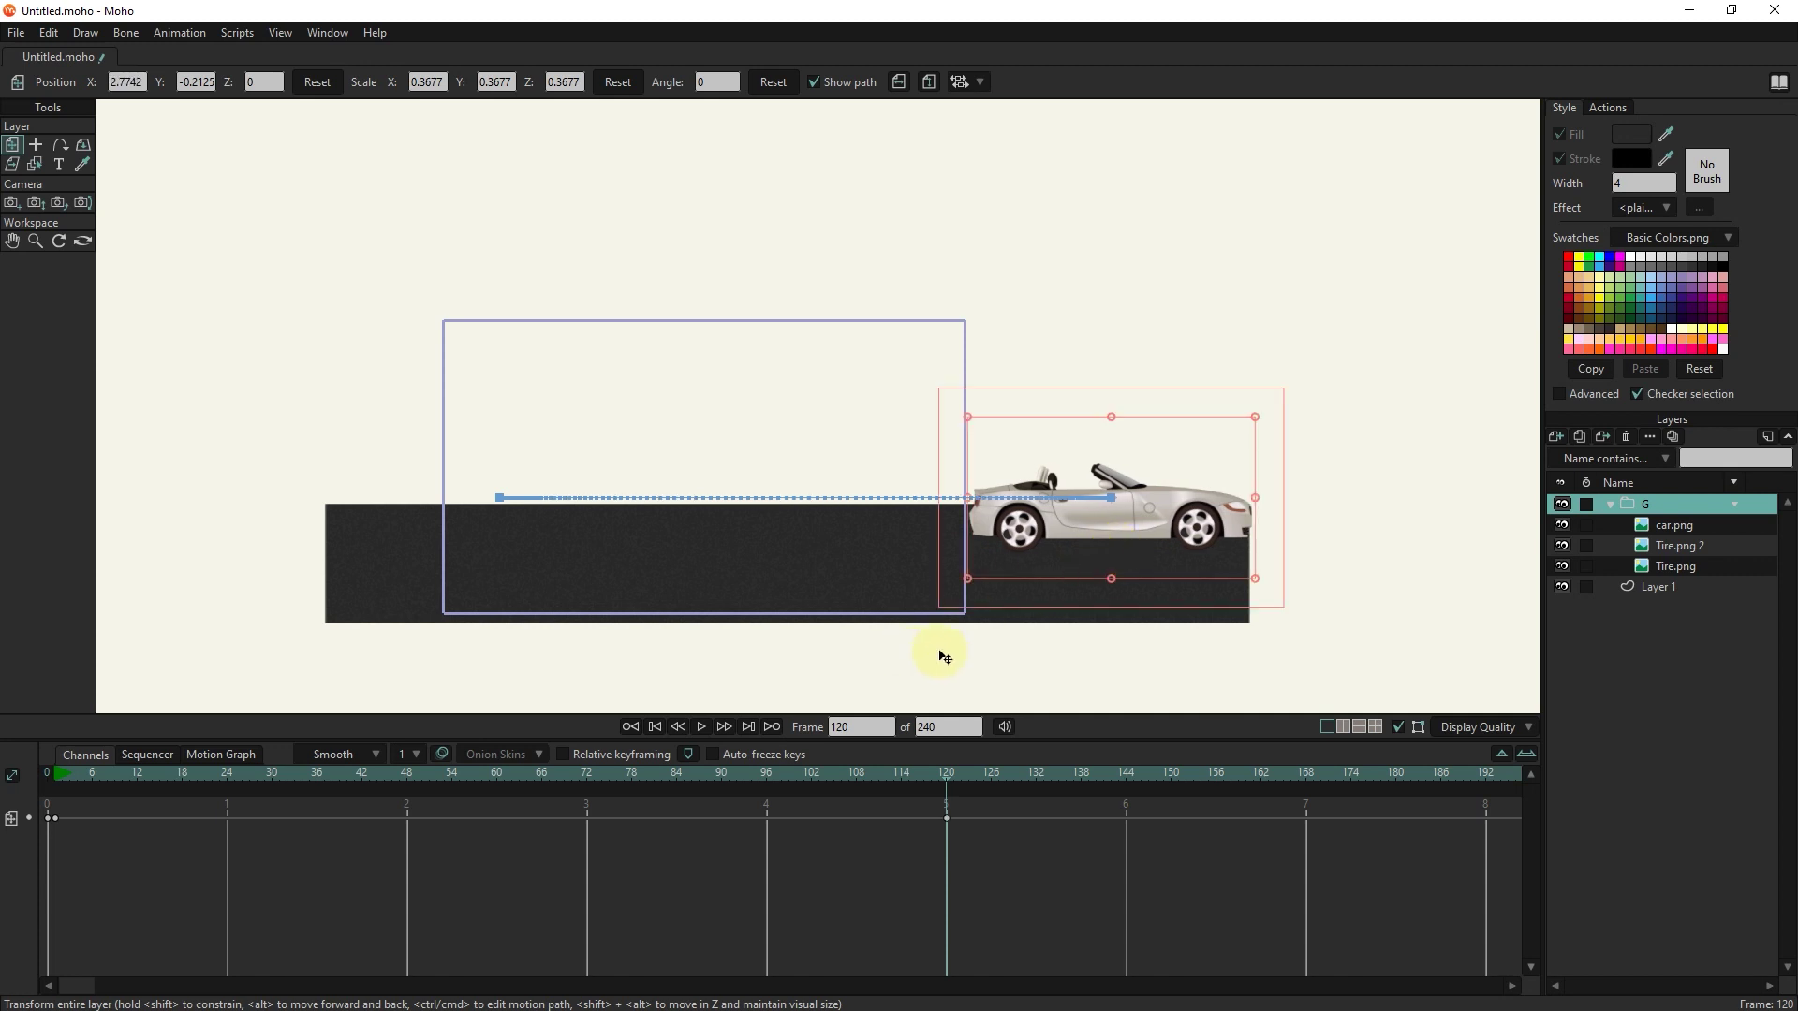
Step: Scrub back through the timeline and play, then stop, the animation to preview the drive
left_click_drag(947, 769, 59, 795)
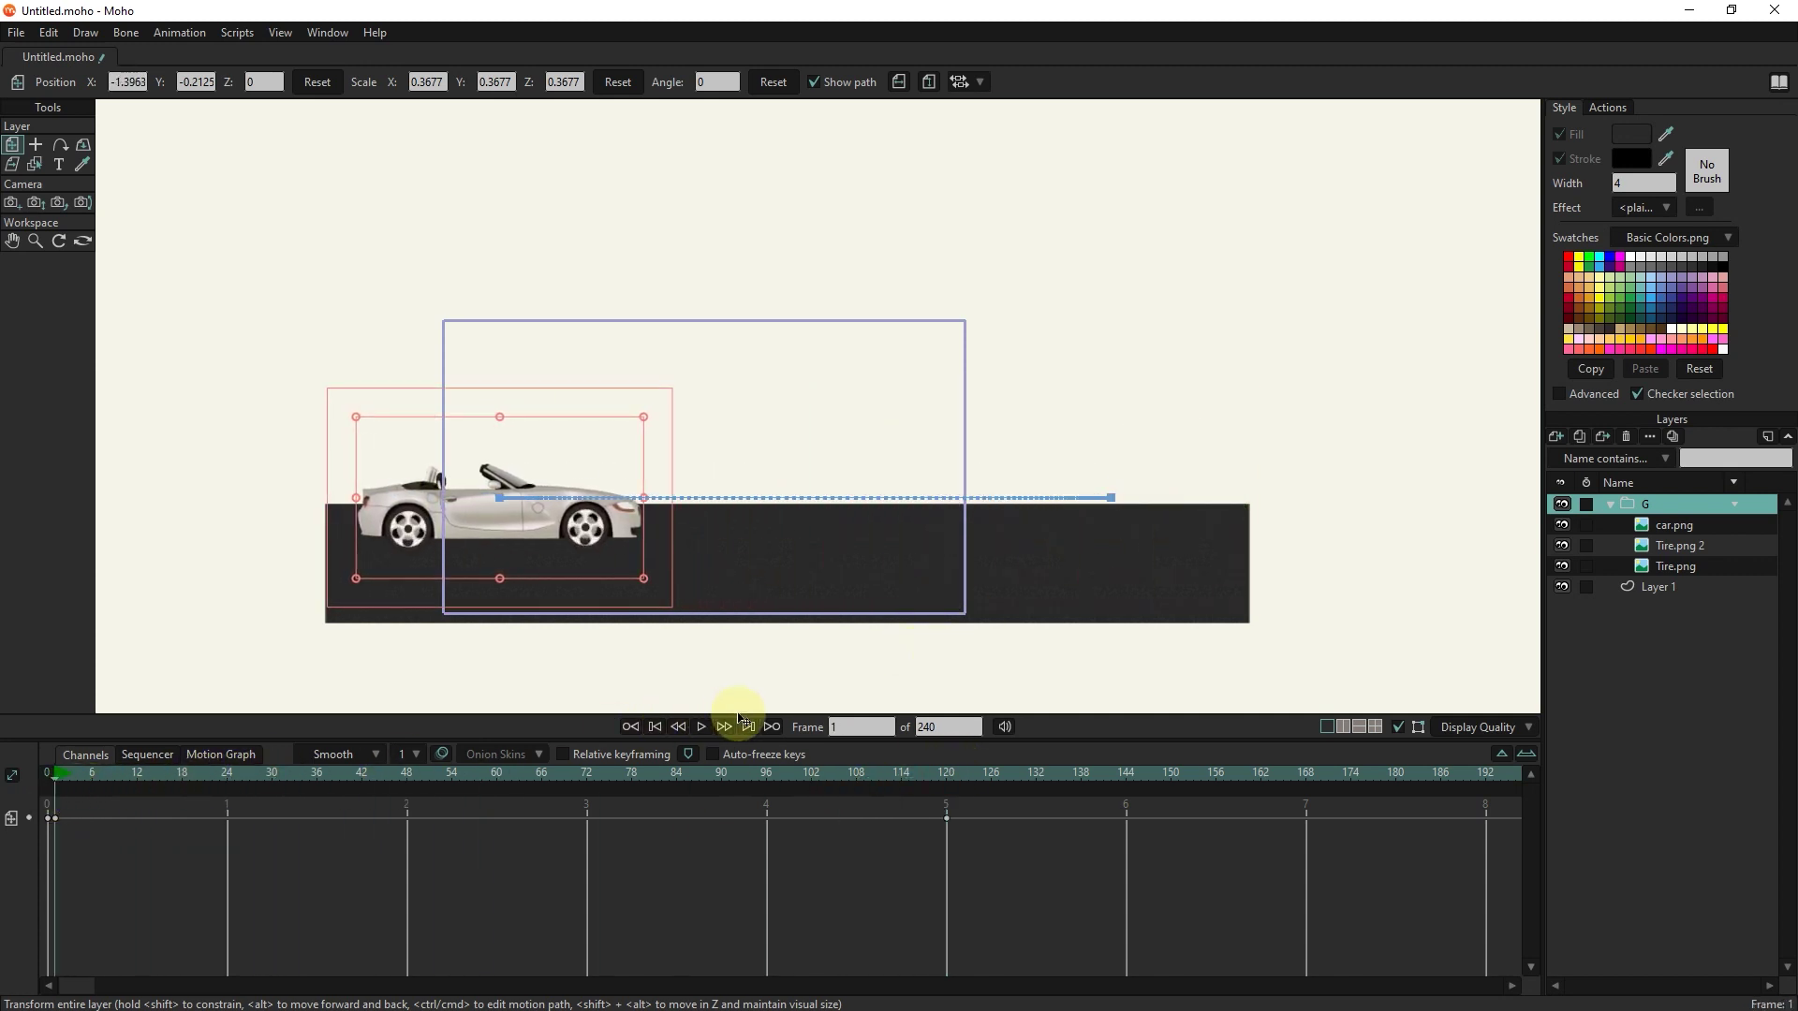
left_click(700, 727)
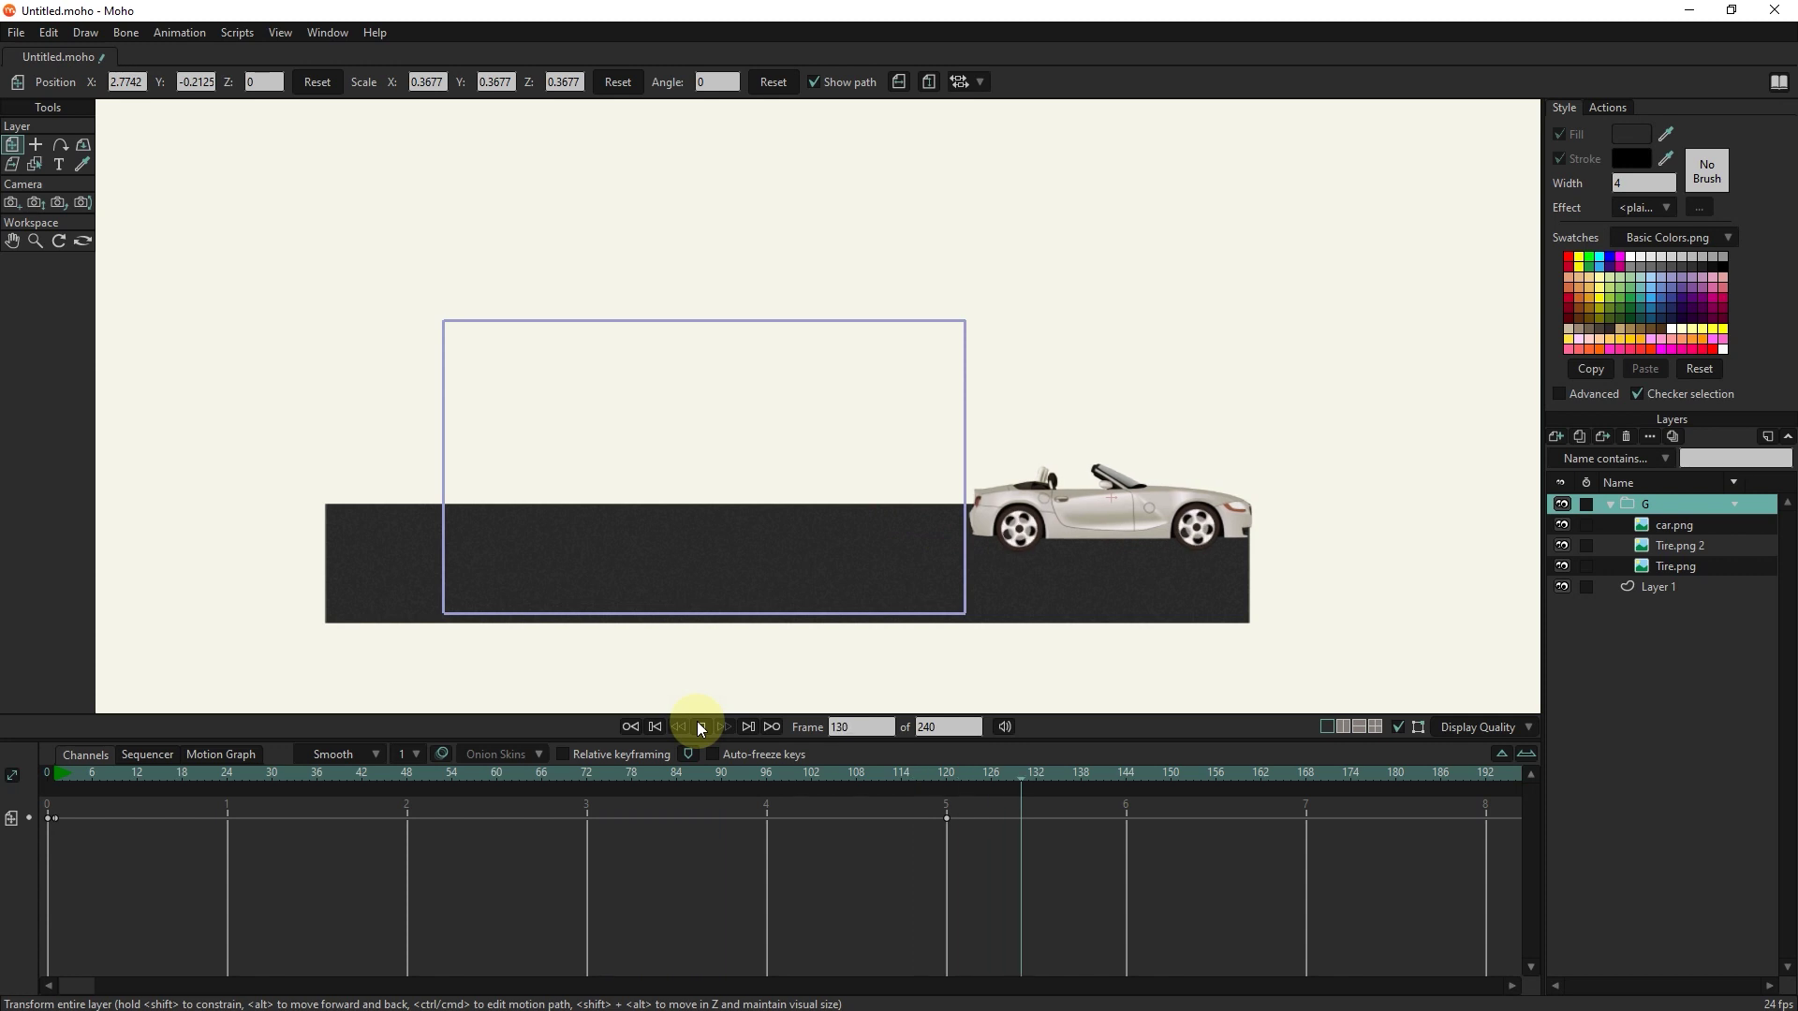
left_click(700, 727)
left_click_drag(920, 772, 58, 766)
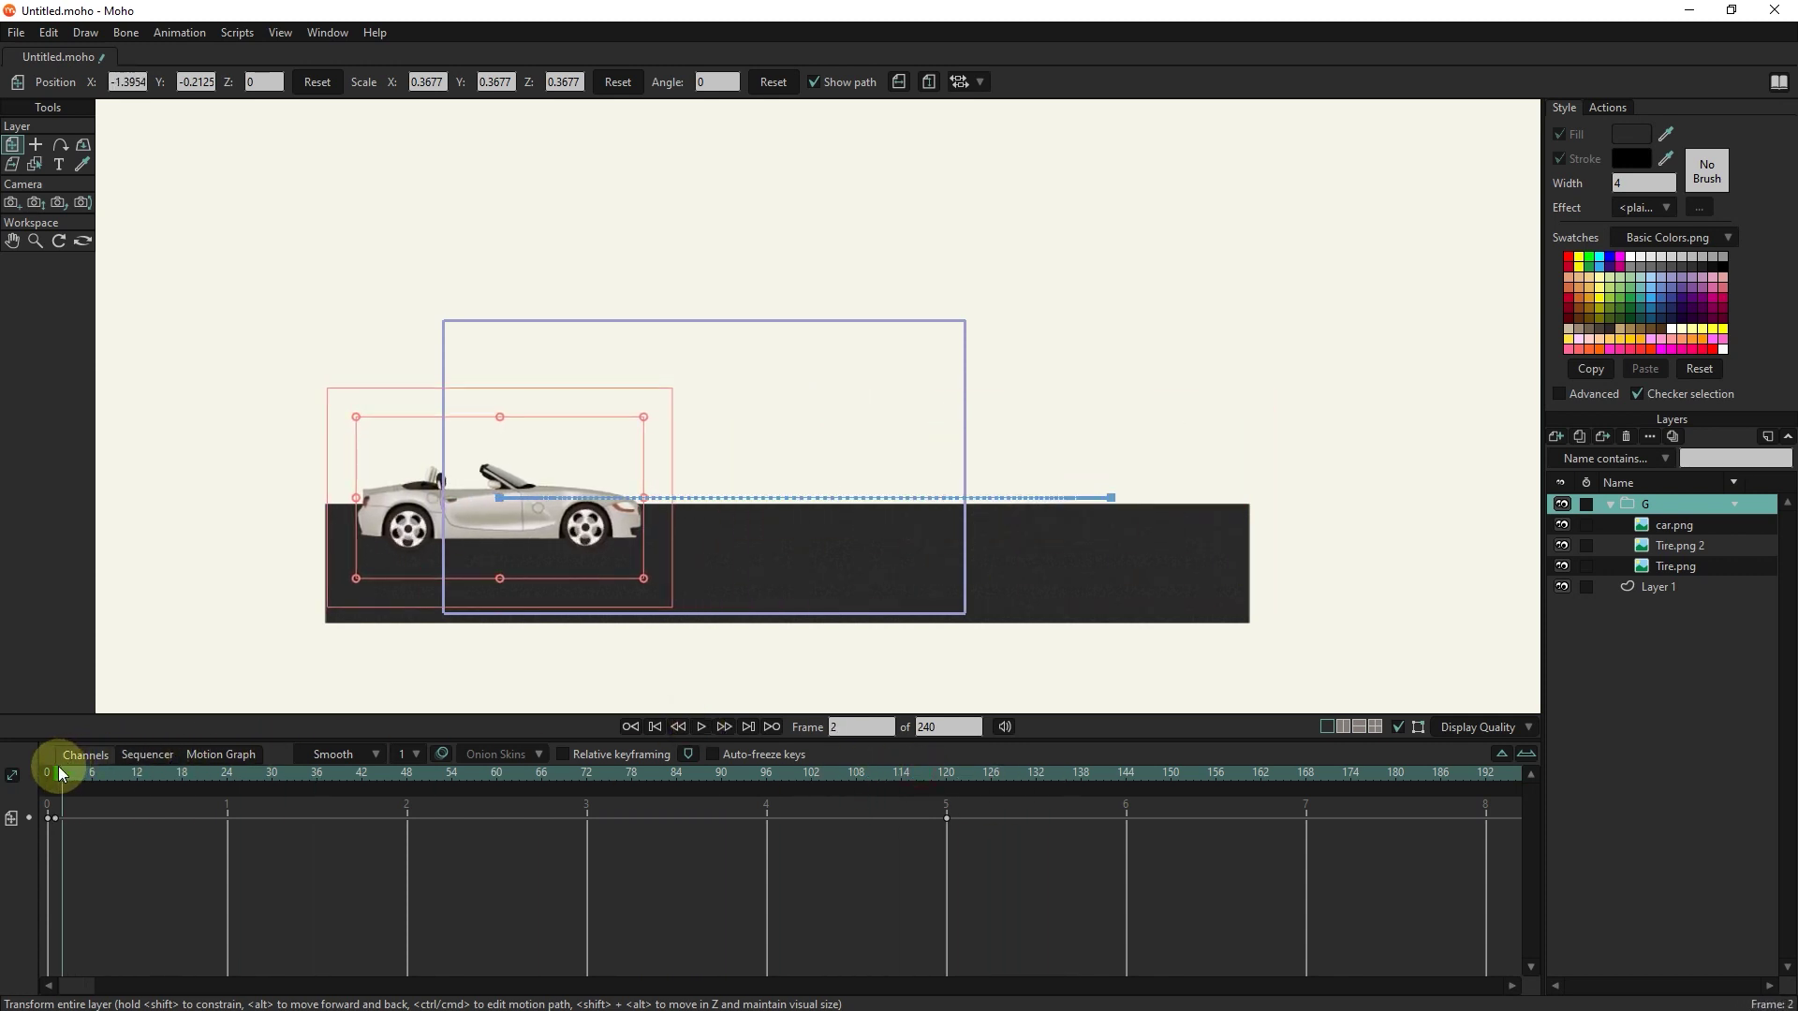
left_click(701, 727)
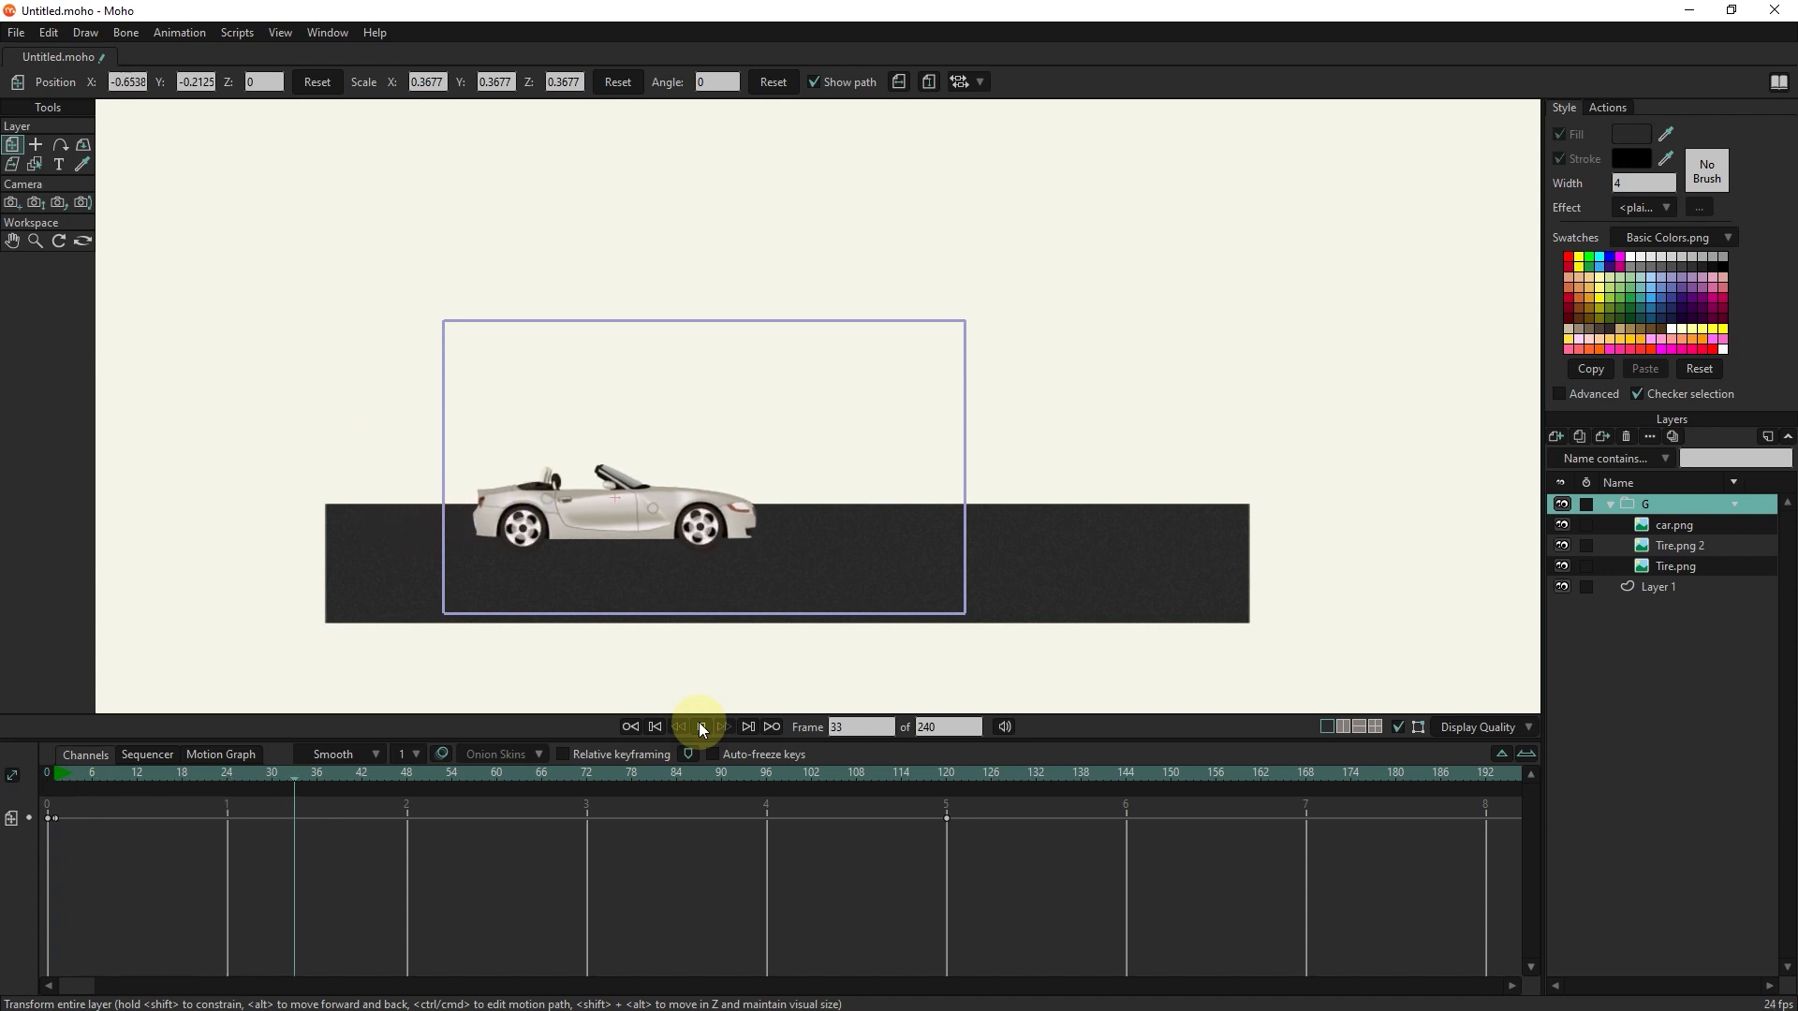